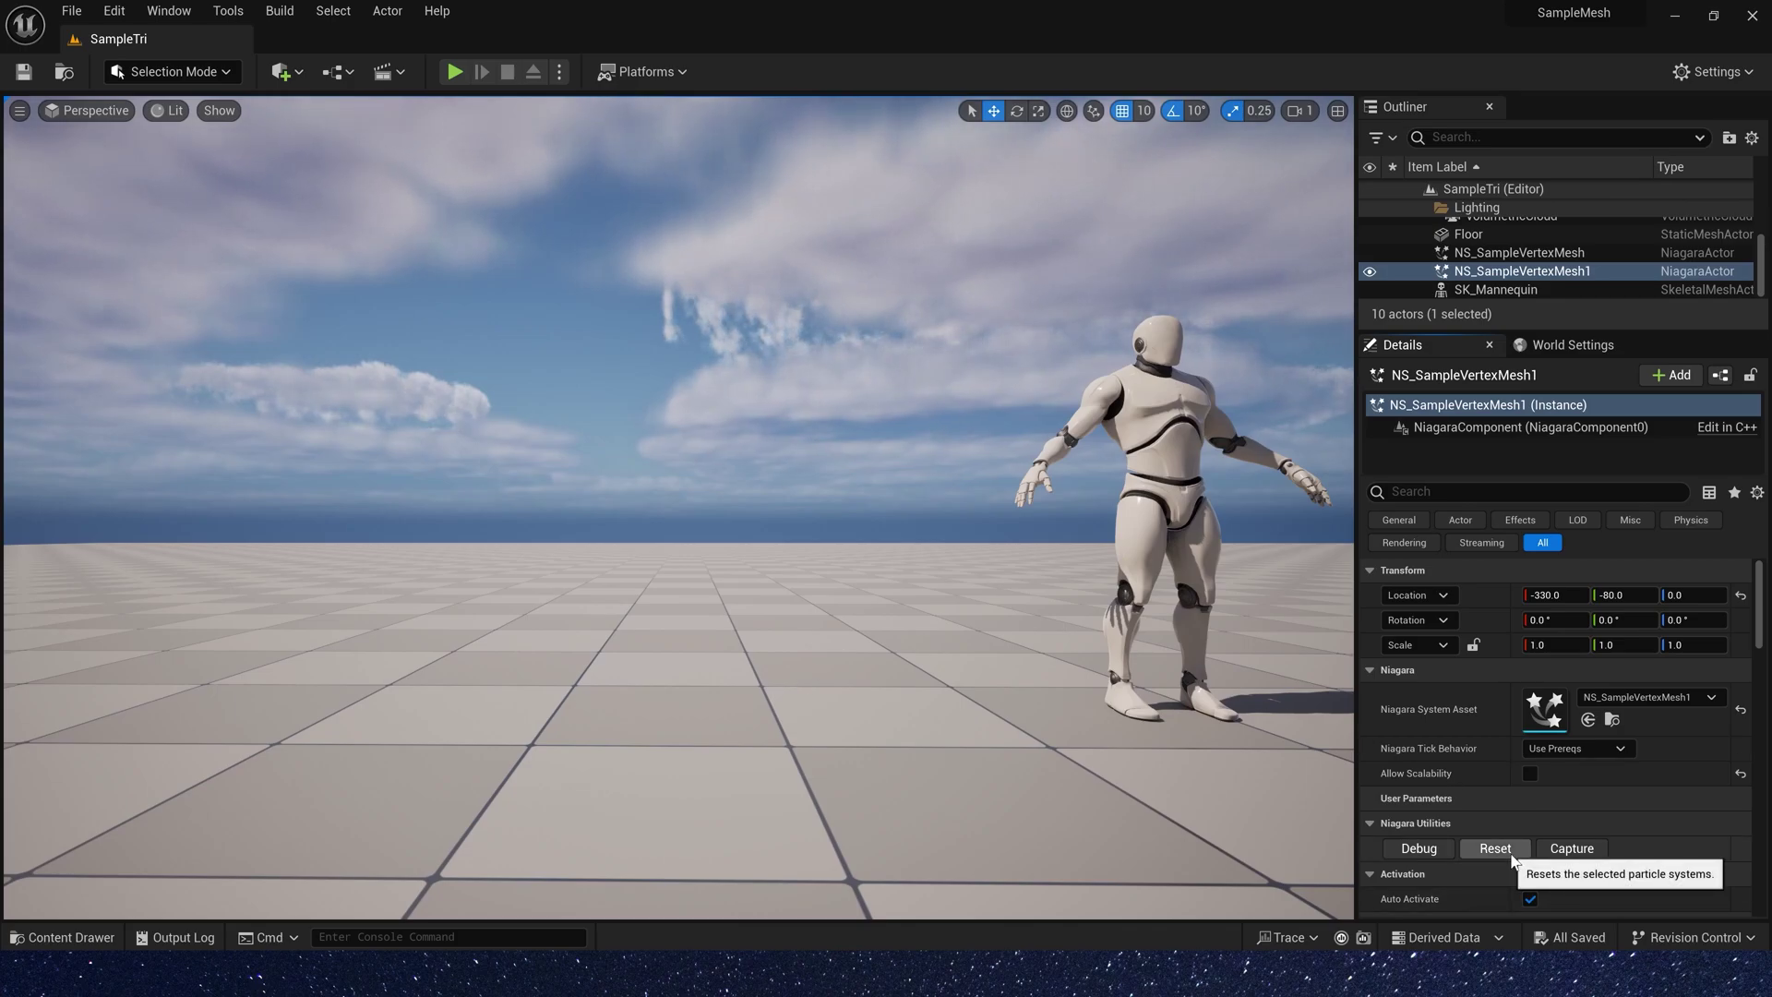
Reset the selected NS_SampleVertexMesh1 particle system in the level
{"action": "left_click", "coordinate": [1510, 855]}
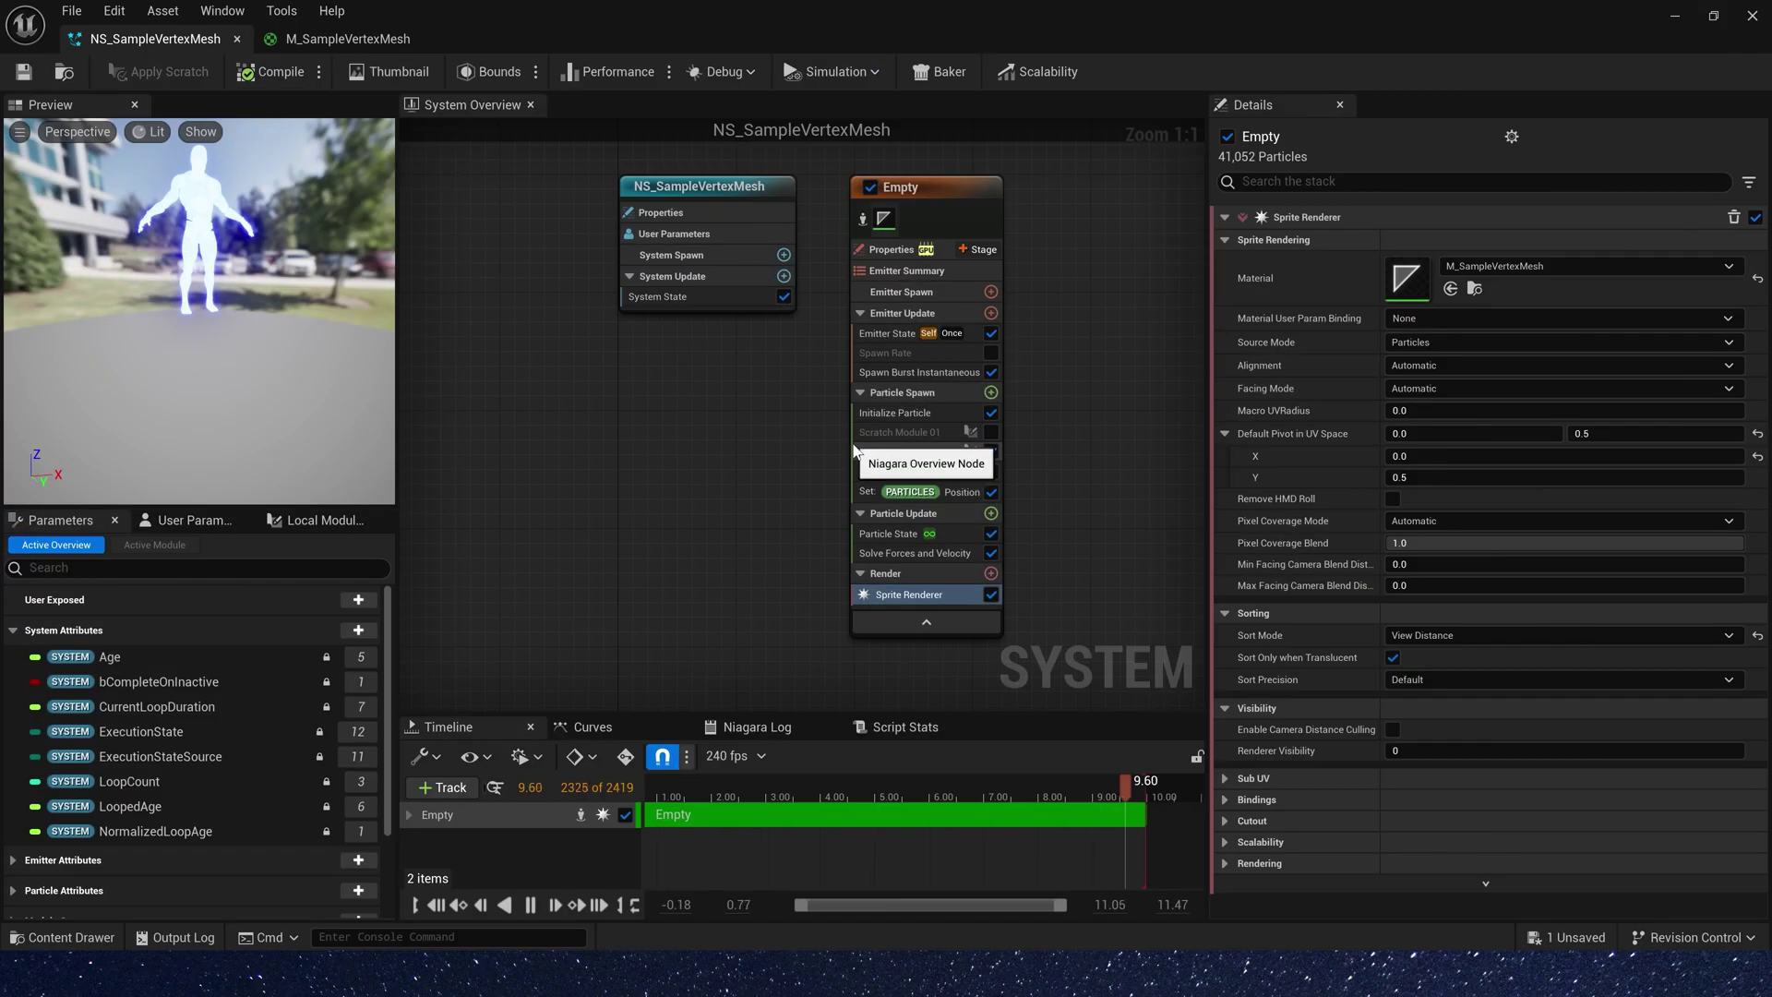
Add a new scratch pad module to the Particle Update stage of the Empty emitter
{"action": "left_click", "coordinate": [990, 513]}
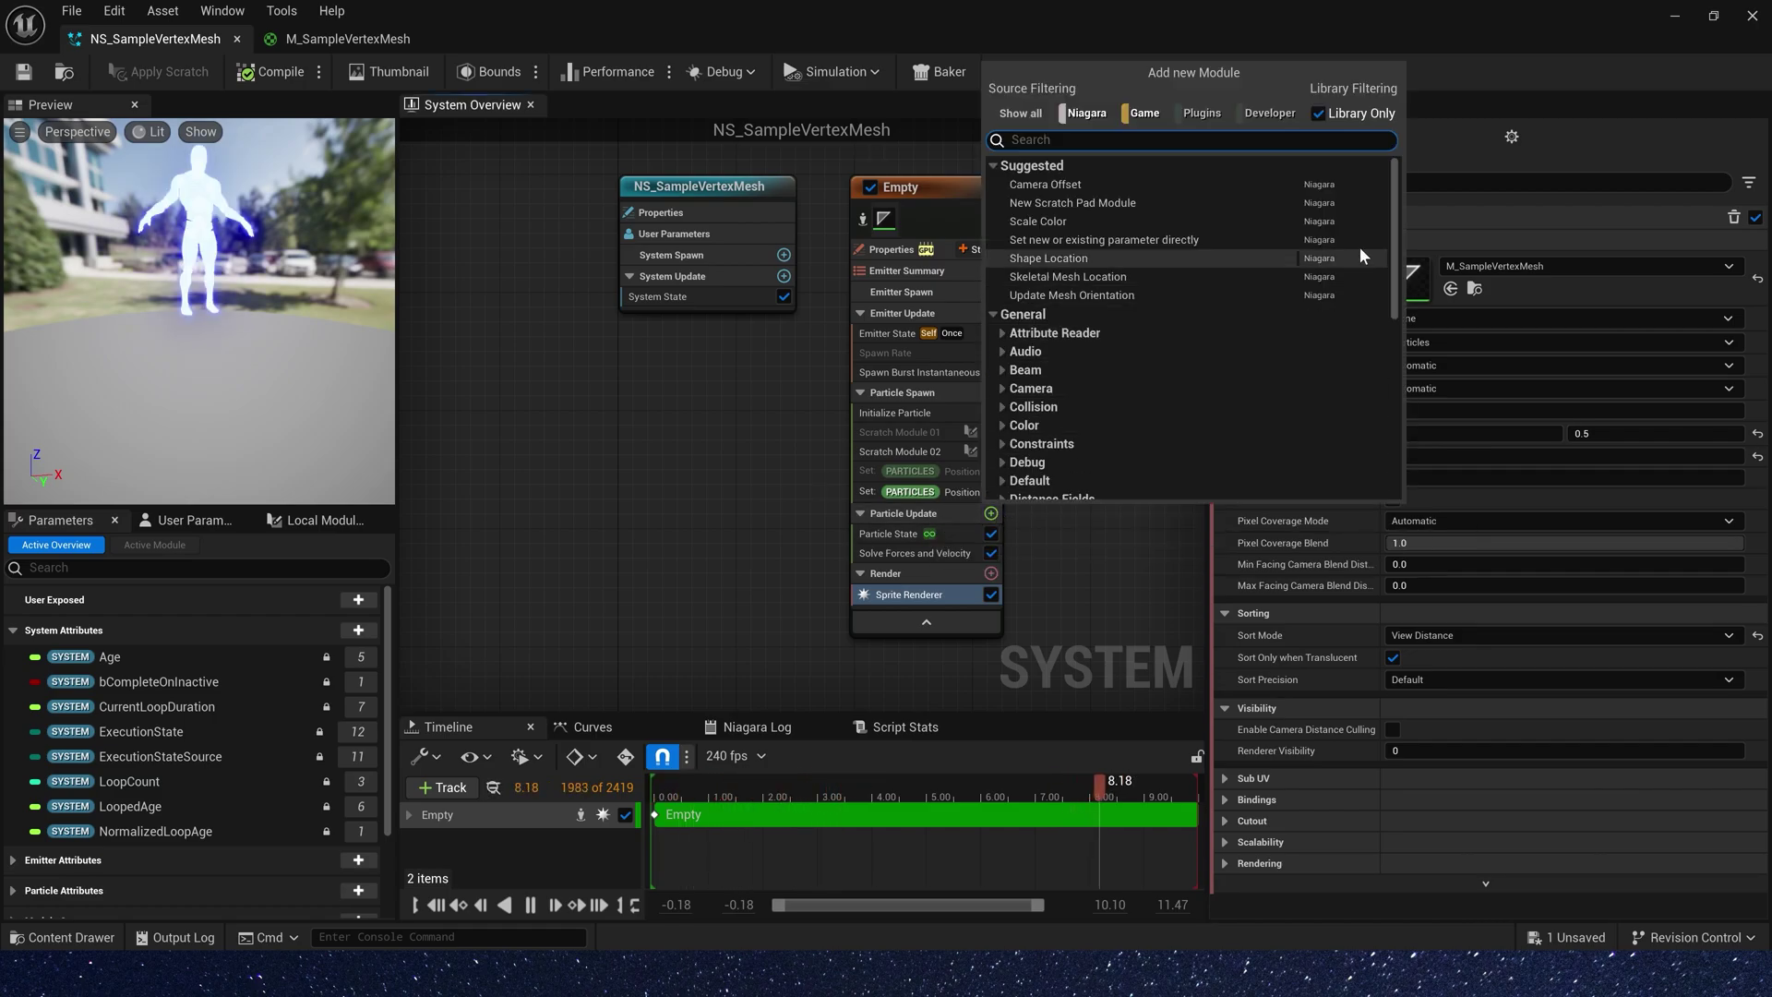
{"action": "scroll", "coordinate": [1388, 452], "scroll_direction": "down", "scroll_amount": 10}
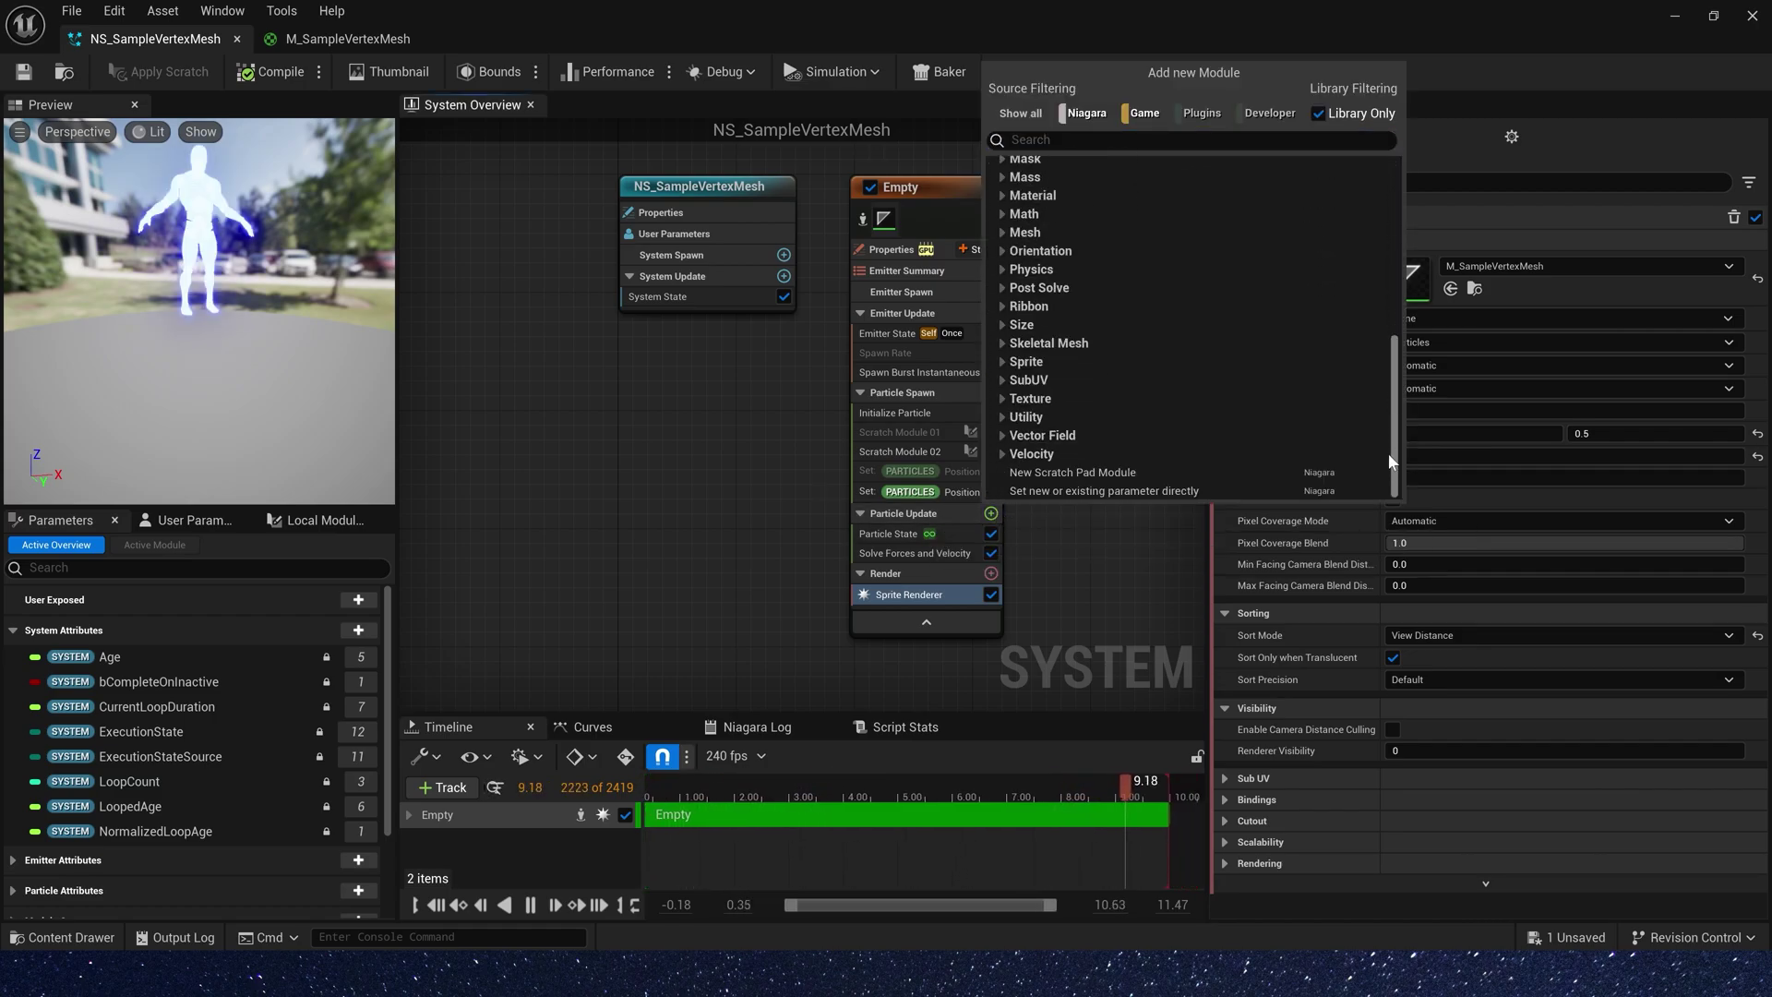
{"action": "left_click", "coordinate": [1181, 475]}
Add the Particles Position parameter to the Map Get node of the scratch module
{"action": "right_click_drag", "start_coordinate": [808, 447], "coordinate": [815, 375]}
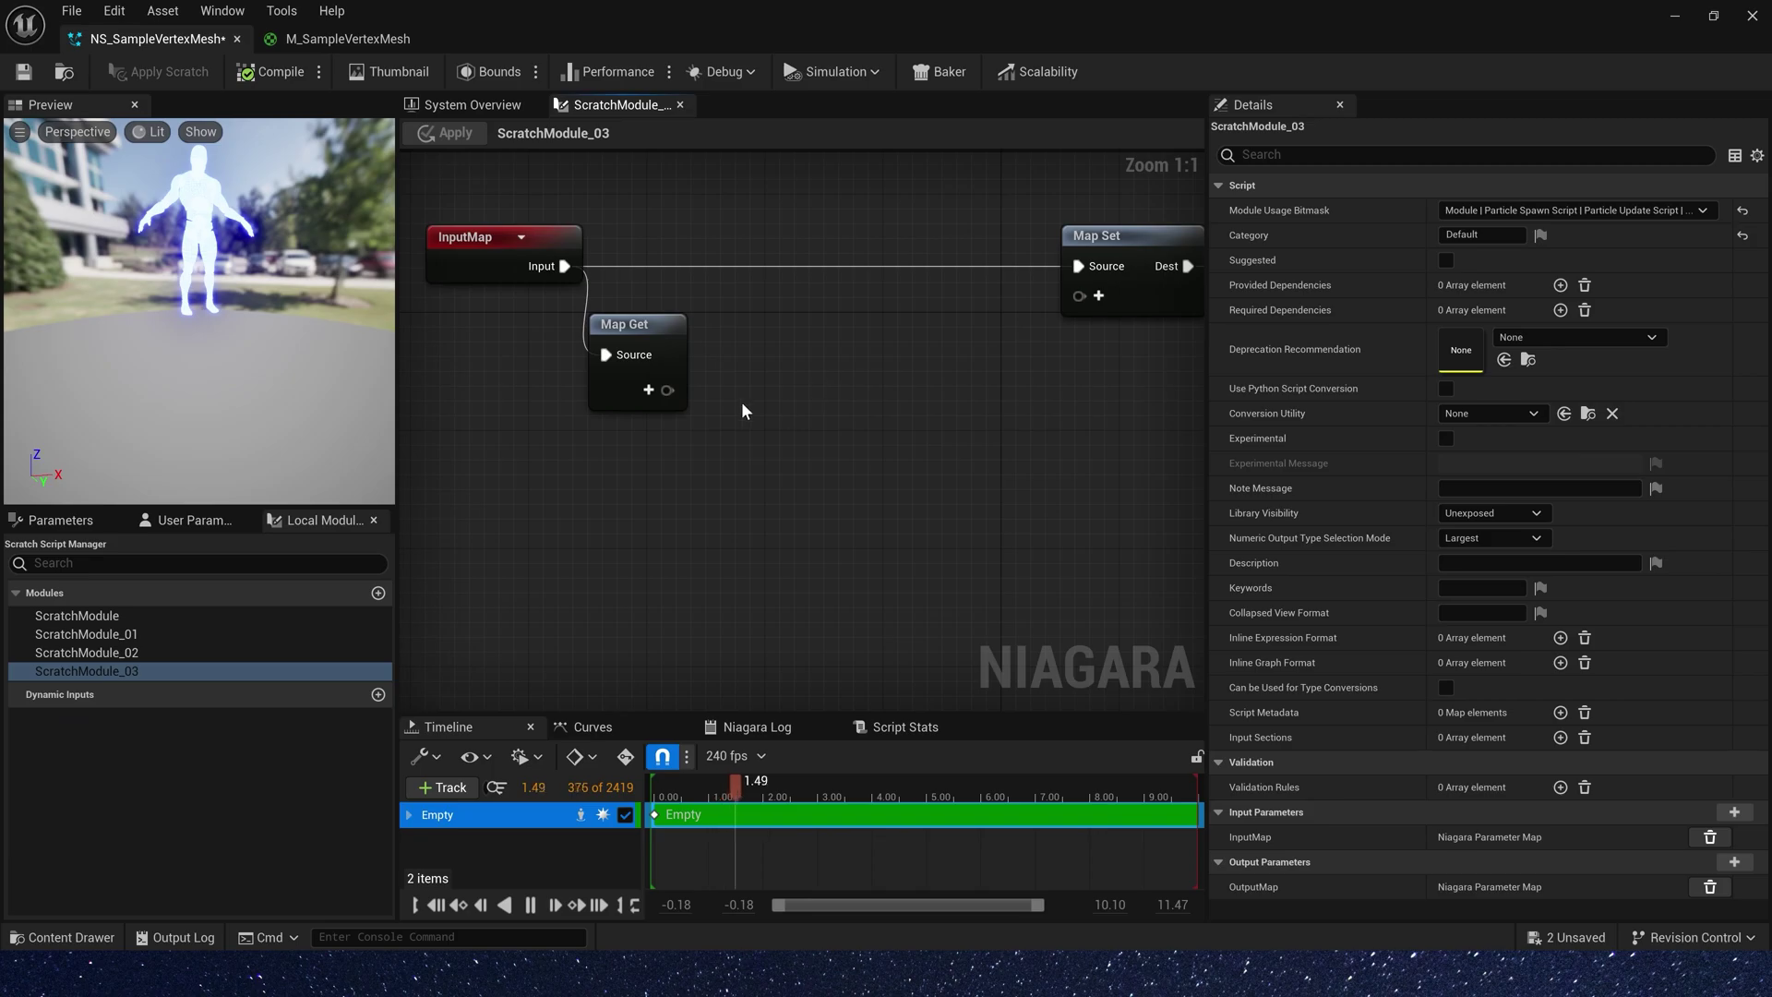
{"action": "left_click", "coordinate": [649, 392]}
{"action": "type", "text": "po"}
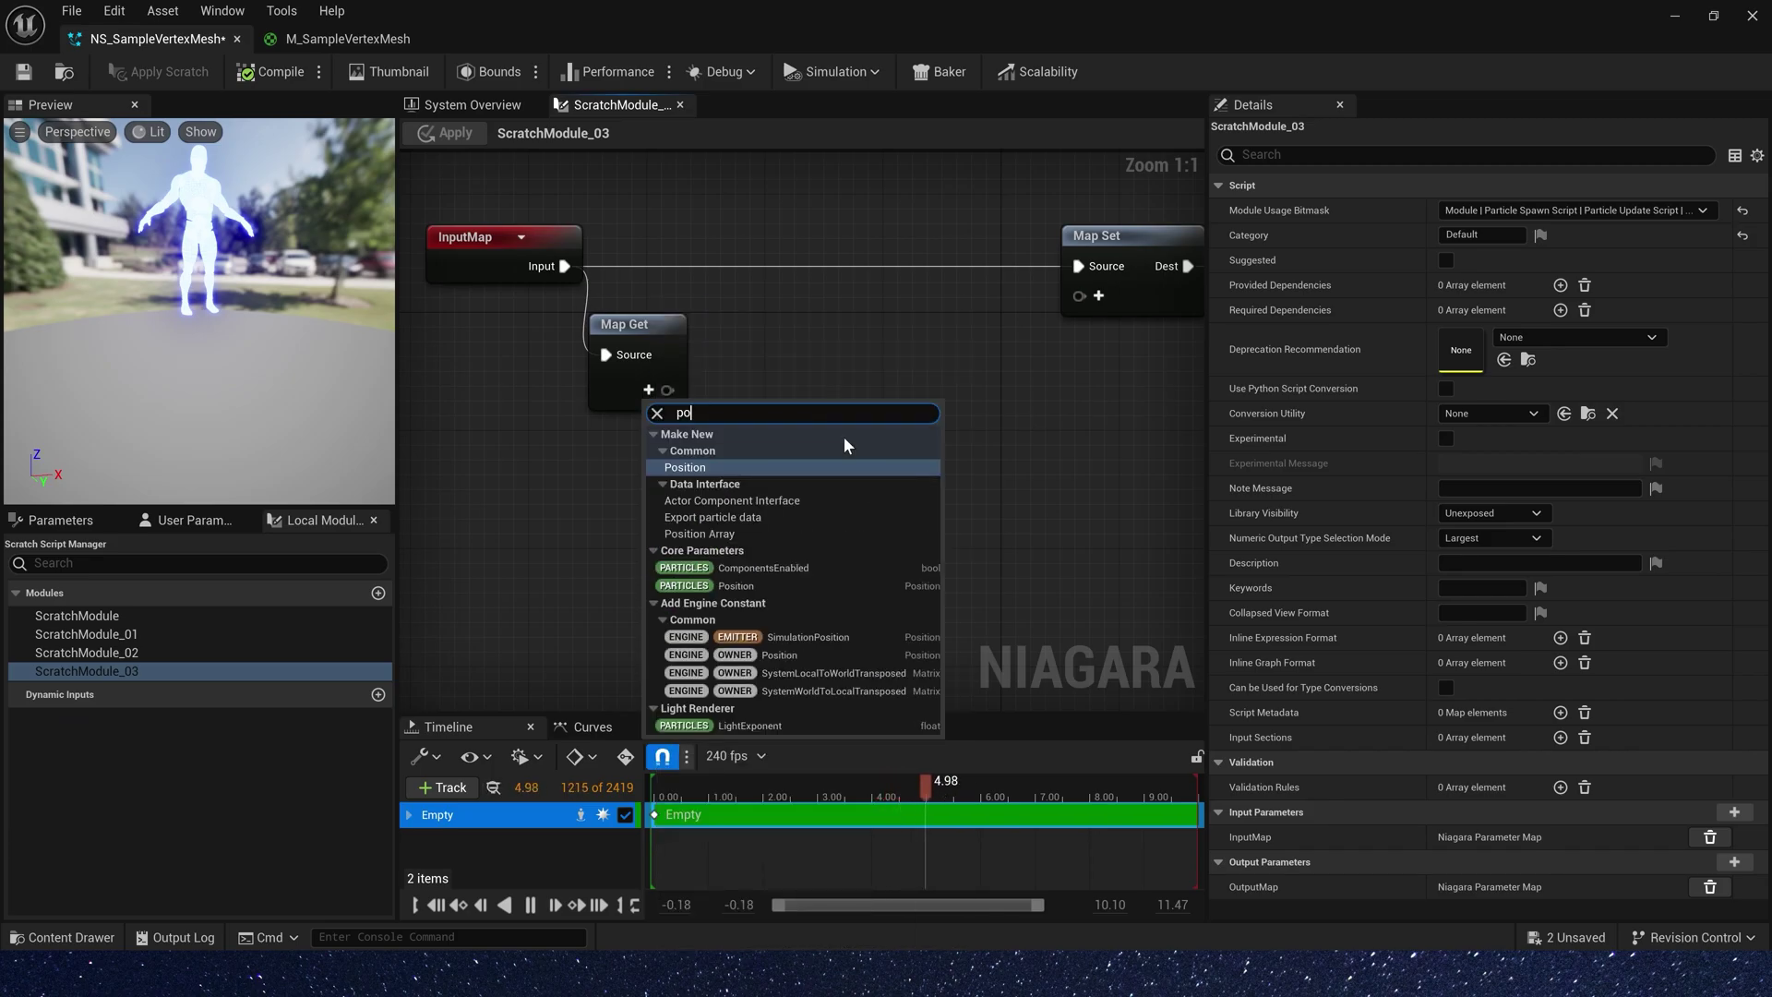
{"action": "left_click", "coordinate": [779, 585]}
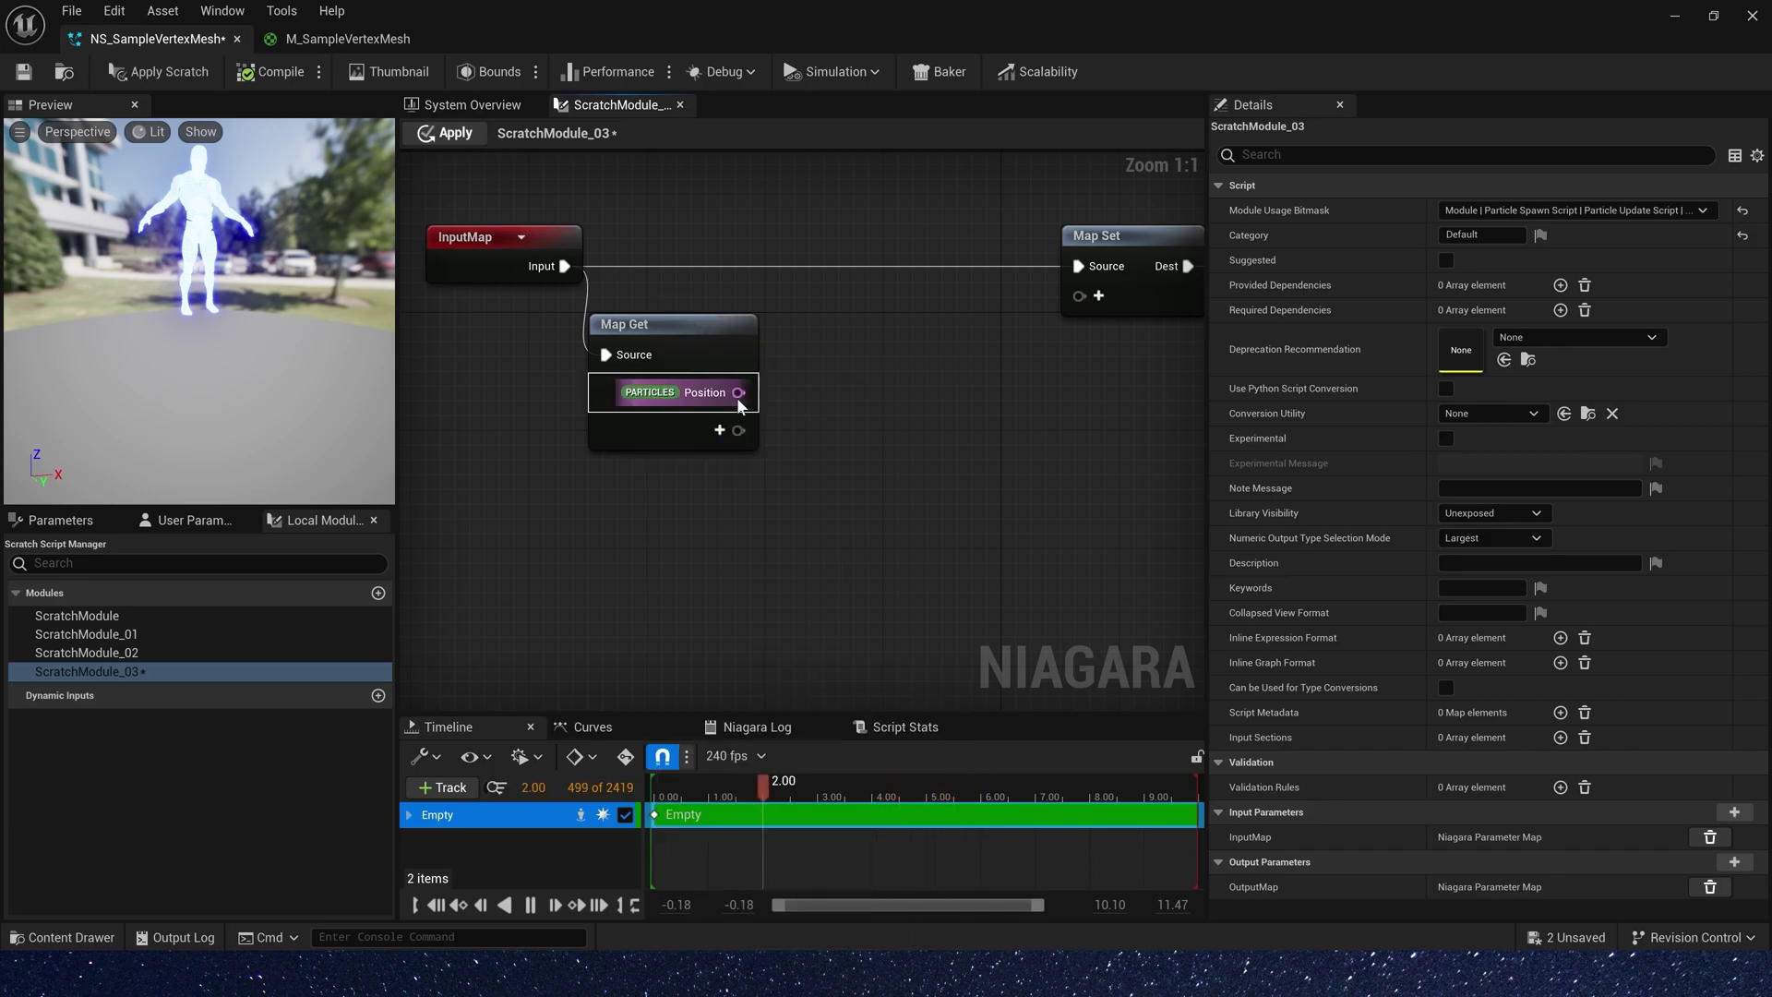
Feed Particles Position into a Transform Position node with World as source space and Local as destination space, and align the node
{"action": "left_click_drag", "start_coordinate": [737, 394], "coordinate": [865, 375]}
{"action": "type", "text": "tran"}
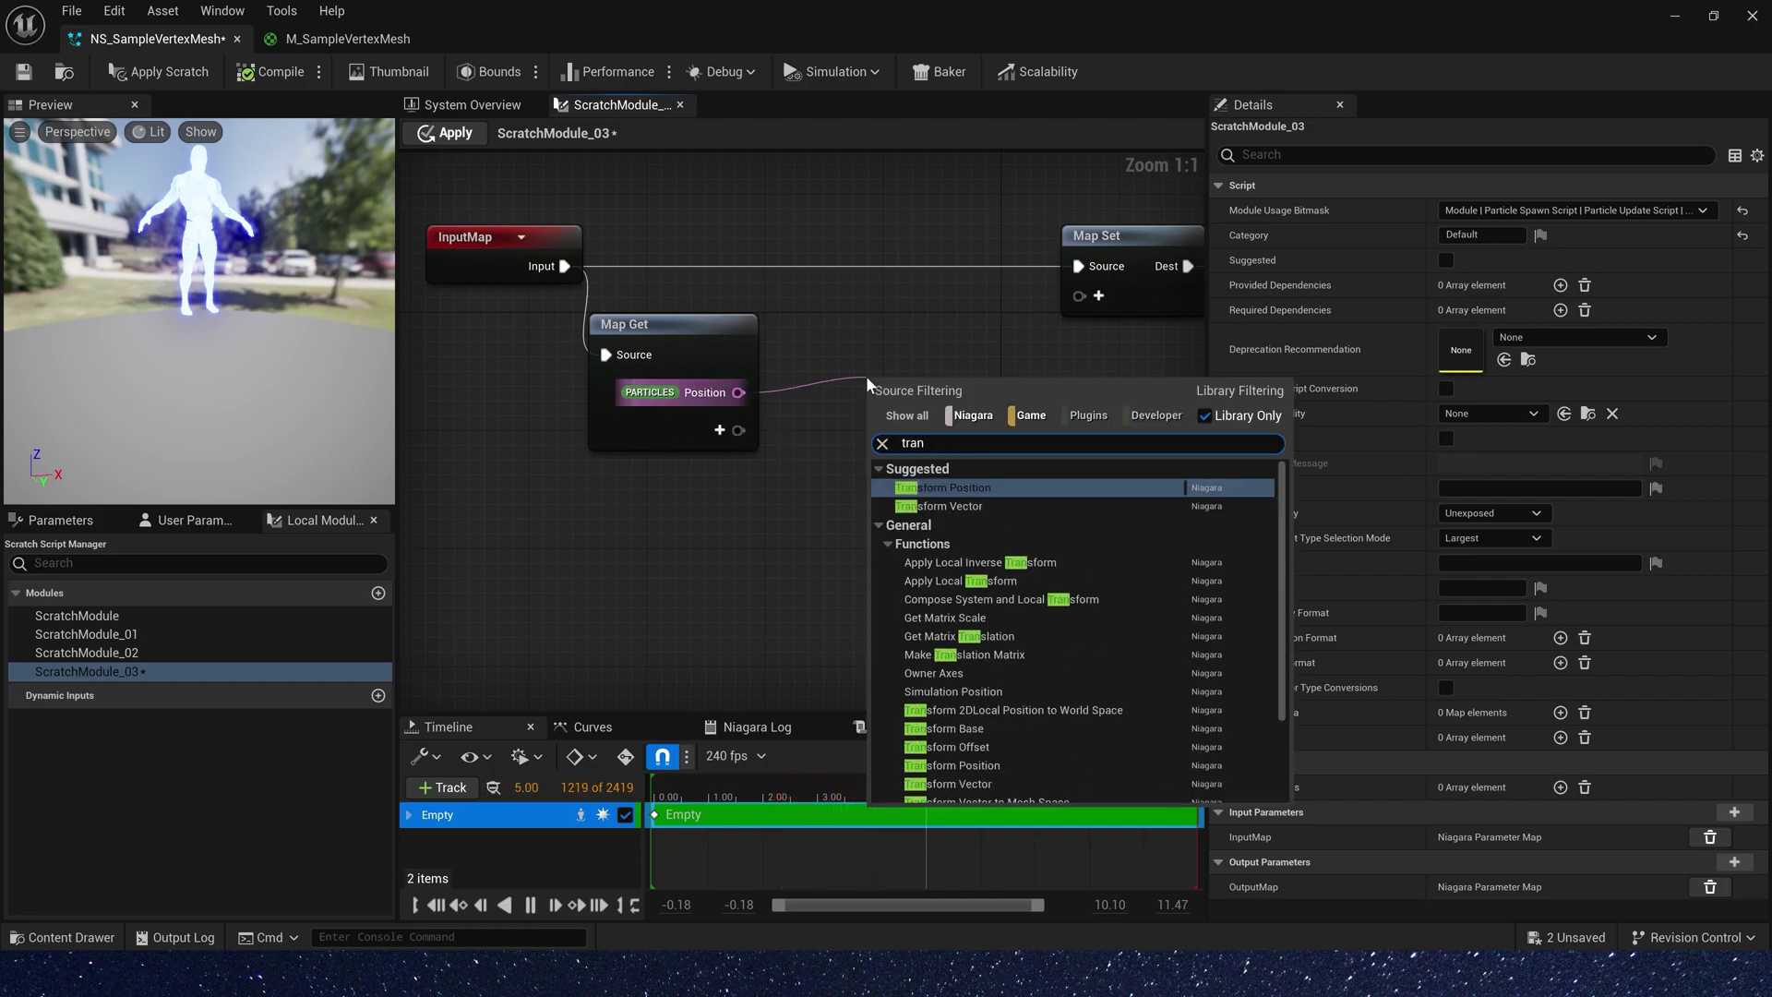
{"action": "key", "text": "Return"}
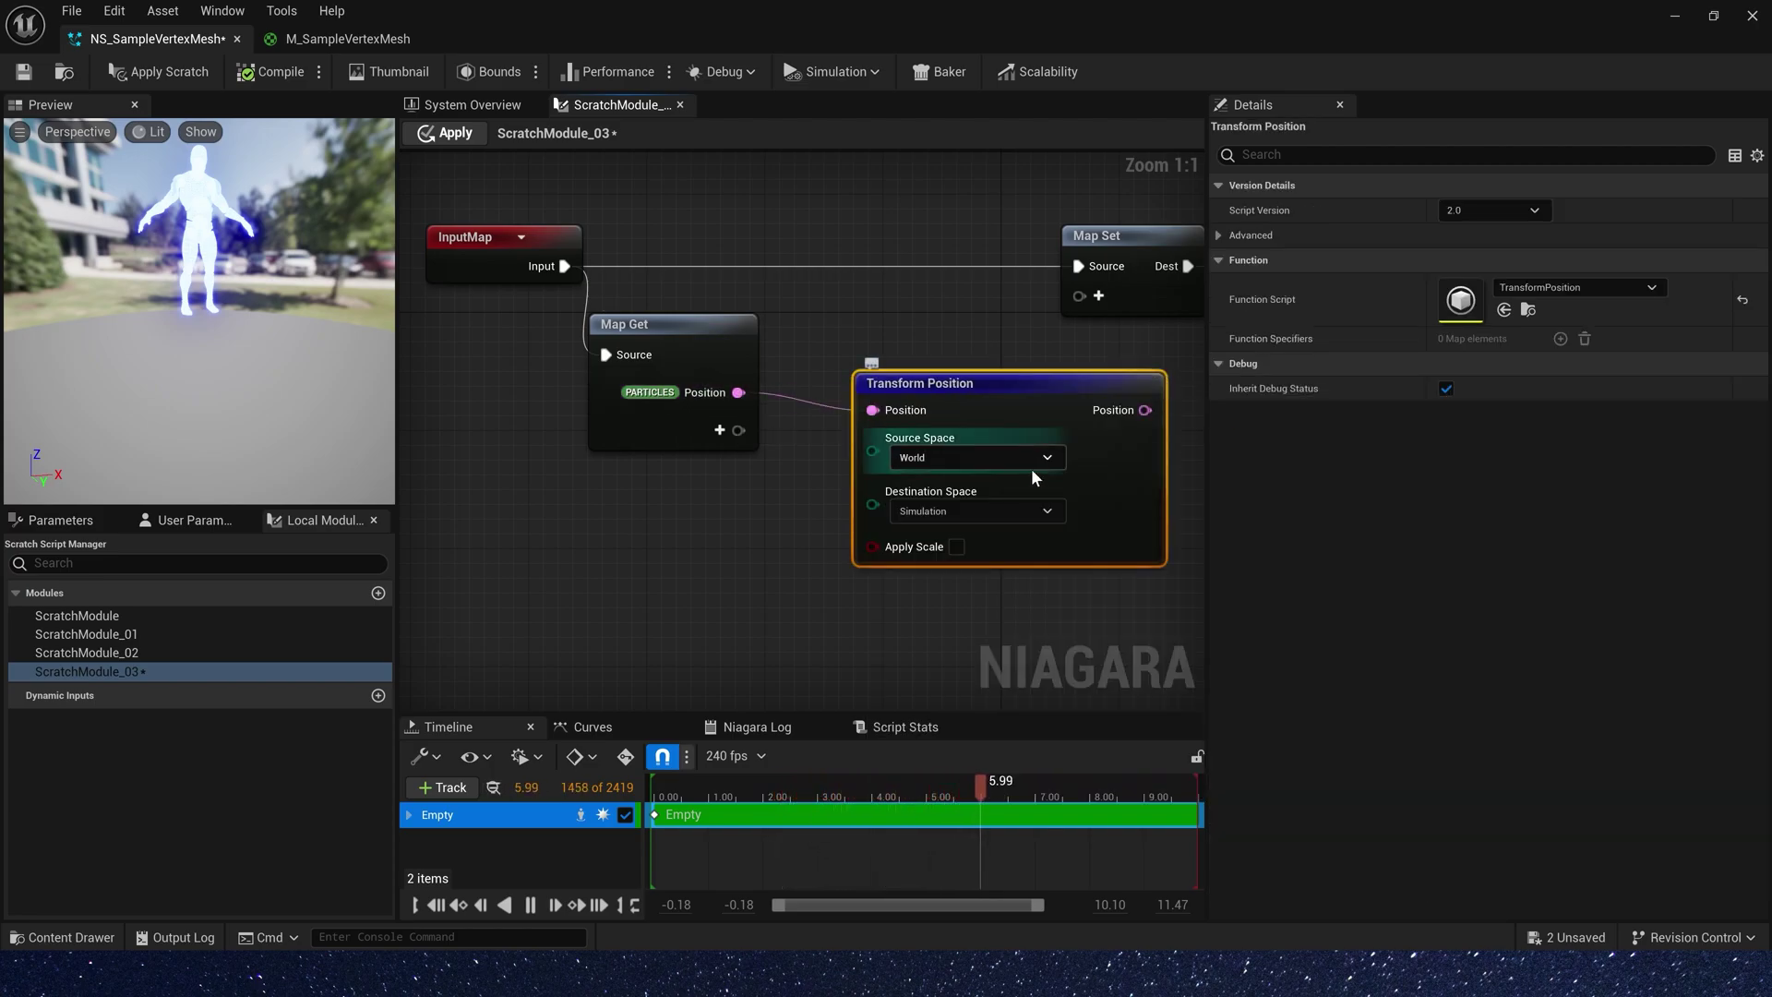
{"action": "left_click", "coordinate": [962, 511]}
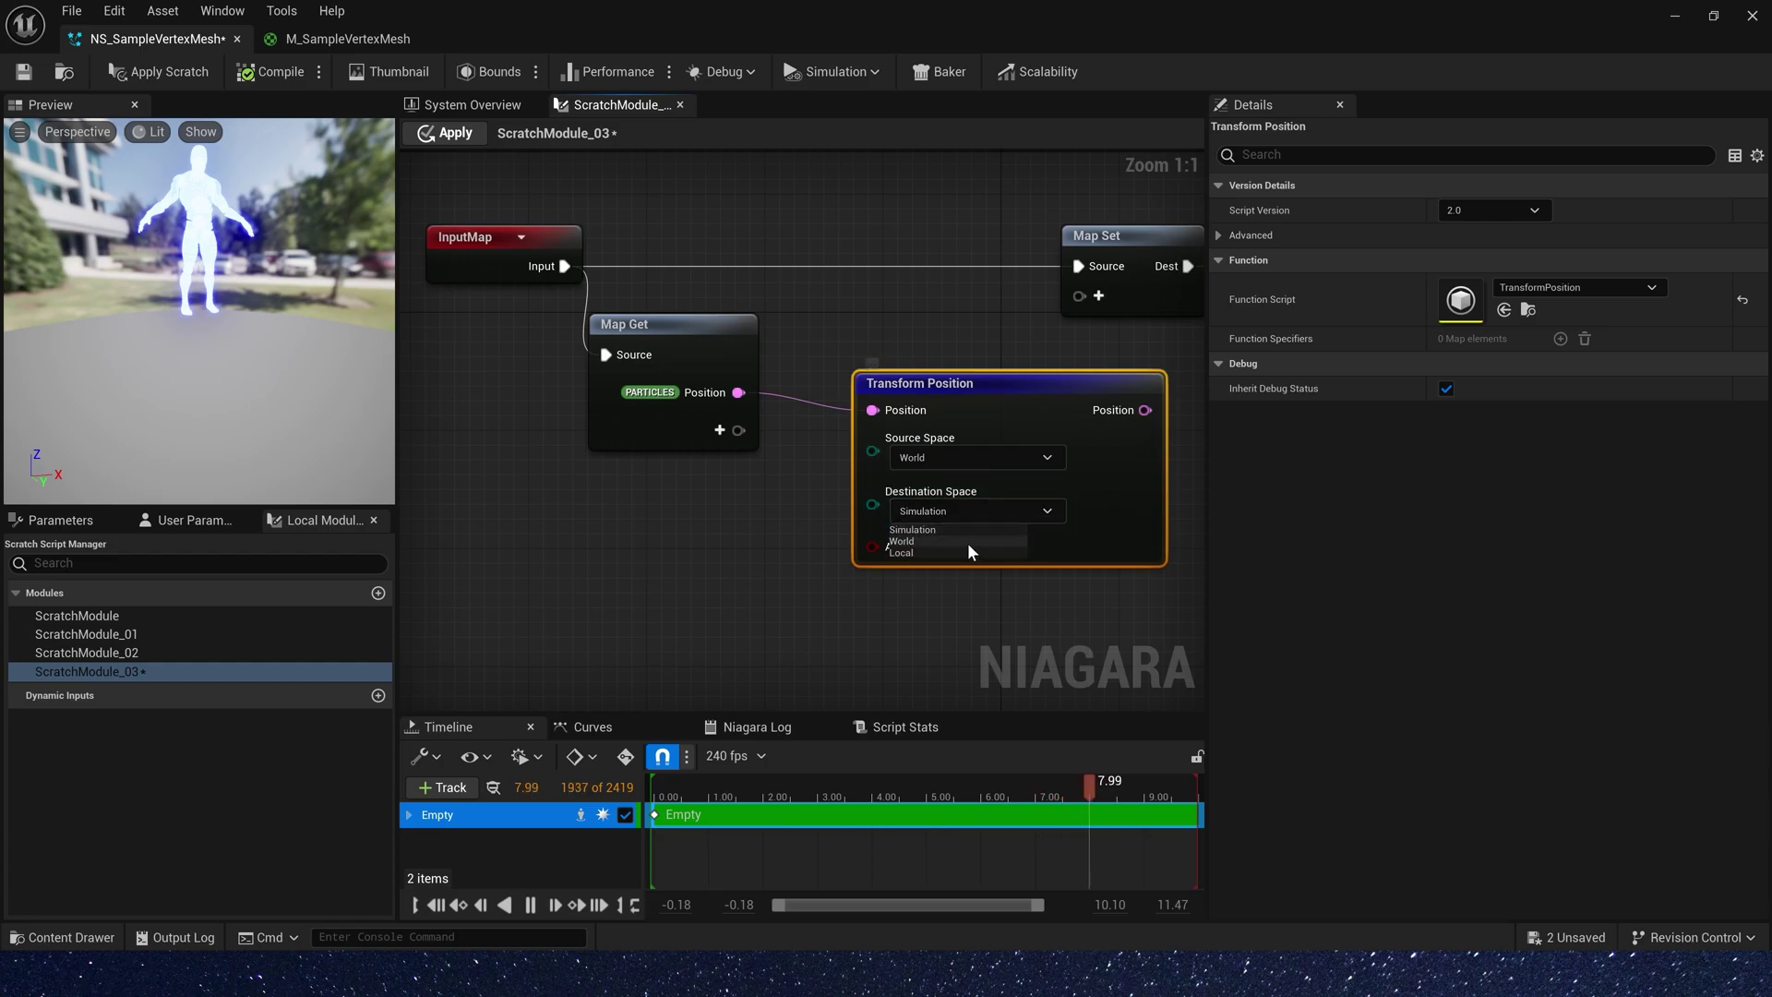
{"action": "left_click", "coordinate": [967, 543]}
{"action": "left_click", "coordinate": [944, 349]}
{"action": "left_click", "coordinate": [954, 379]}
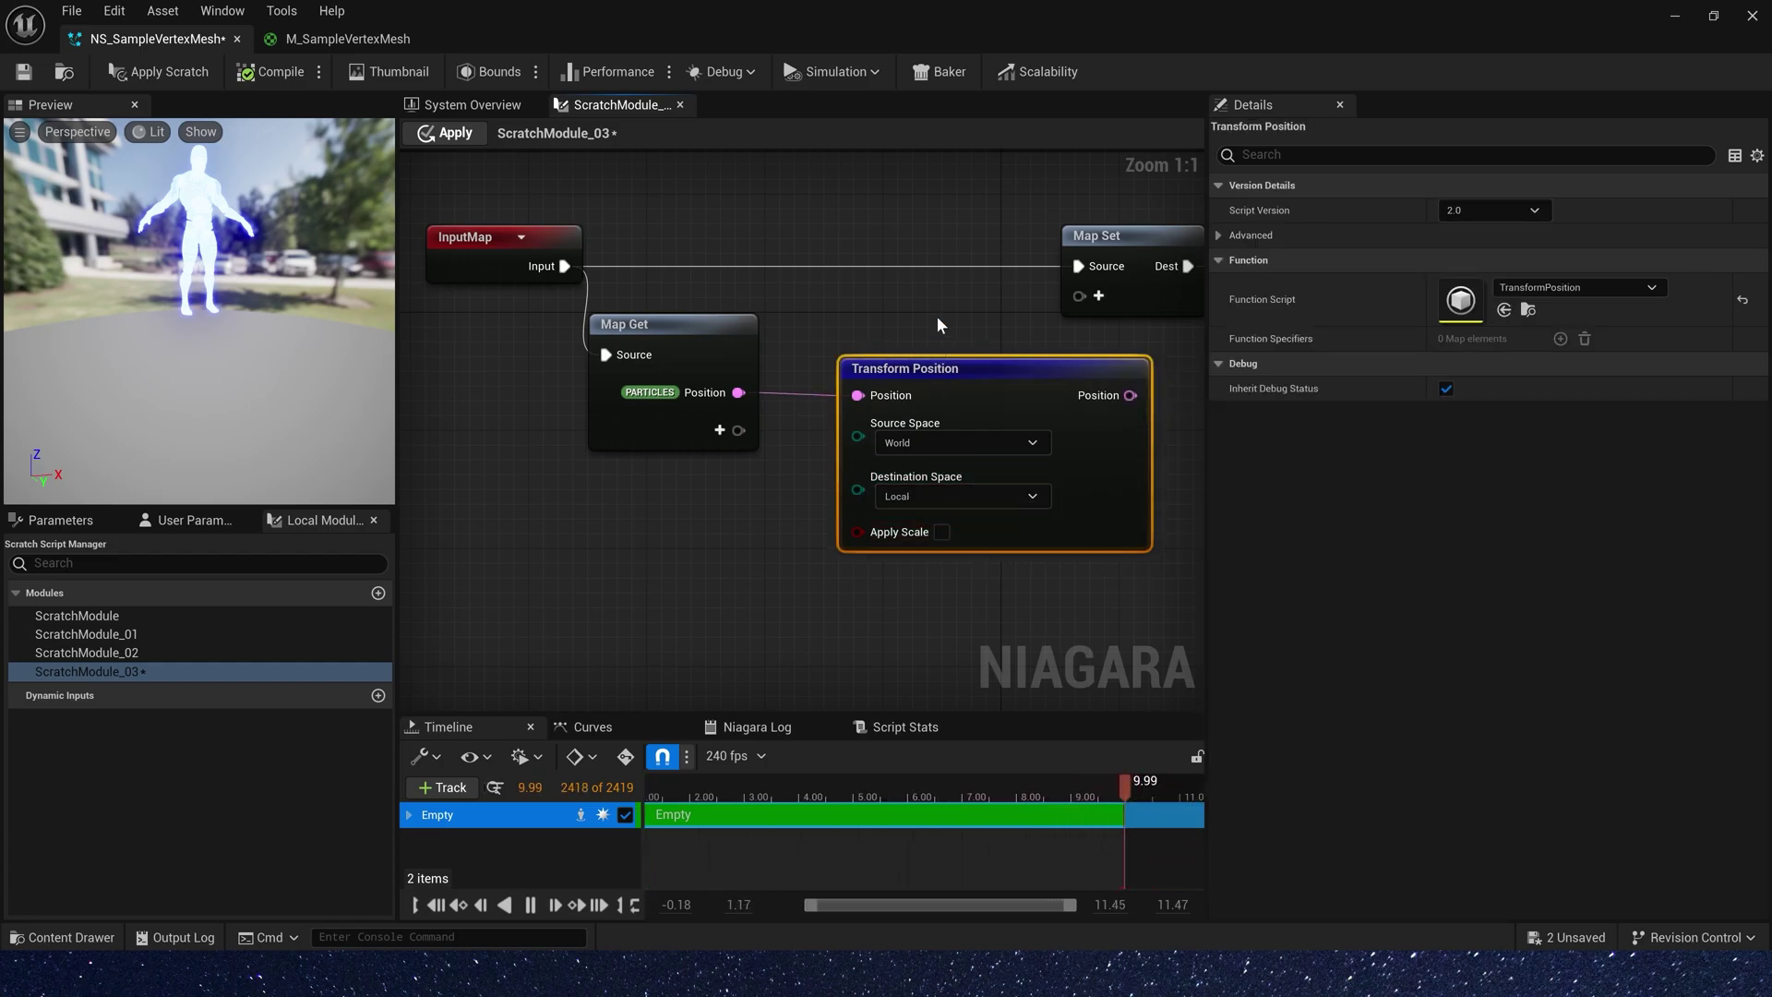
Move the Map Set and Output Module nodes farther along the graph to make room for more nodes
{"action": "right_click_drag", "start_coordinate": [938, 315], "coordinate": [656, 299]}
{"action": "left_click", "coordinate": [810, 198]}
{"action": "left_click_drag", "start_coordinate": [811, 197], "coordinate": [959, 242]}
{"action": "left_click_drag", "start_coordinate": [827, 227], "coordinate": [1108, 227]}
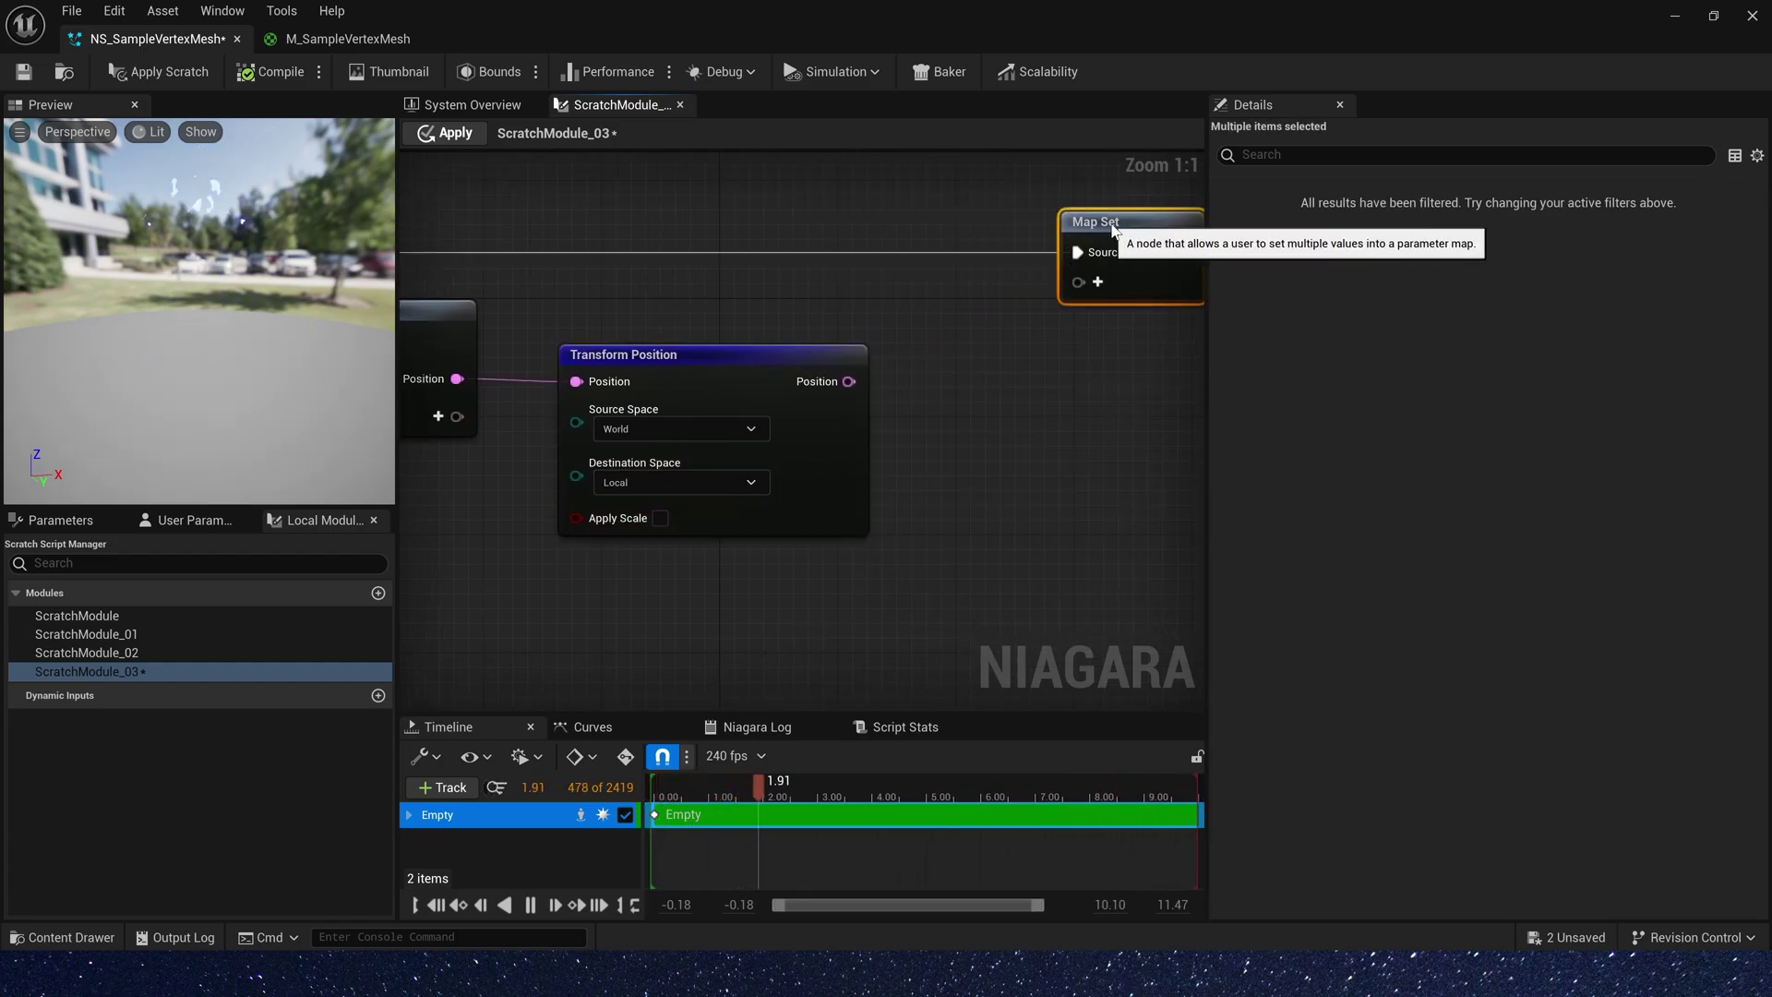
Split the transformed position with a Break Position node and feed its Z into the Z of a Make Position node
{"action": "left_click_drag", "start_coordinate": [848, 381], "coordinate": [983, 374]}
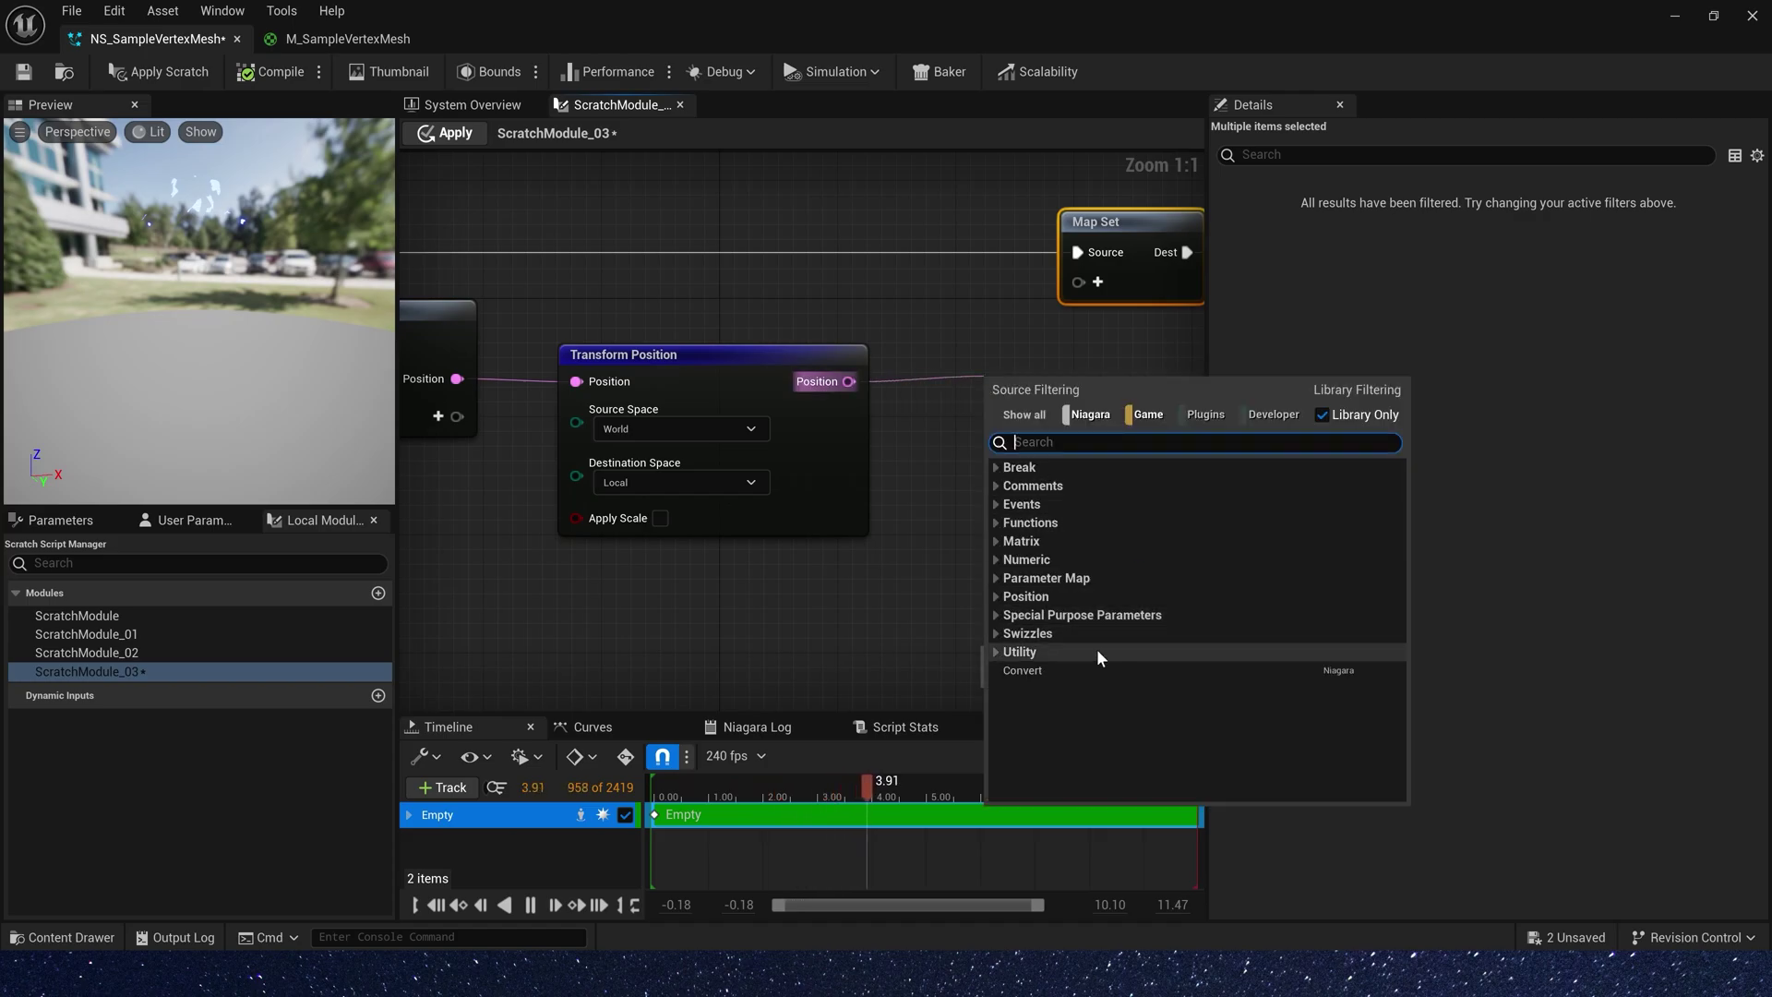
{"action": "left_click", "coordinate": [999, 468]}
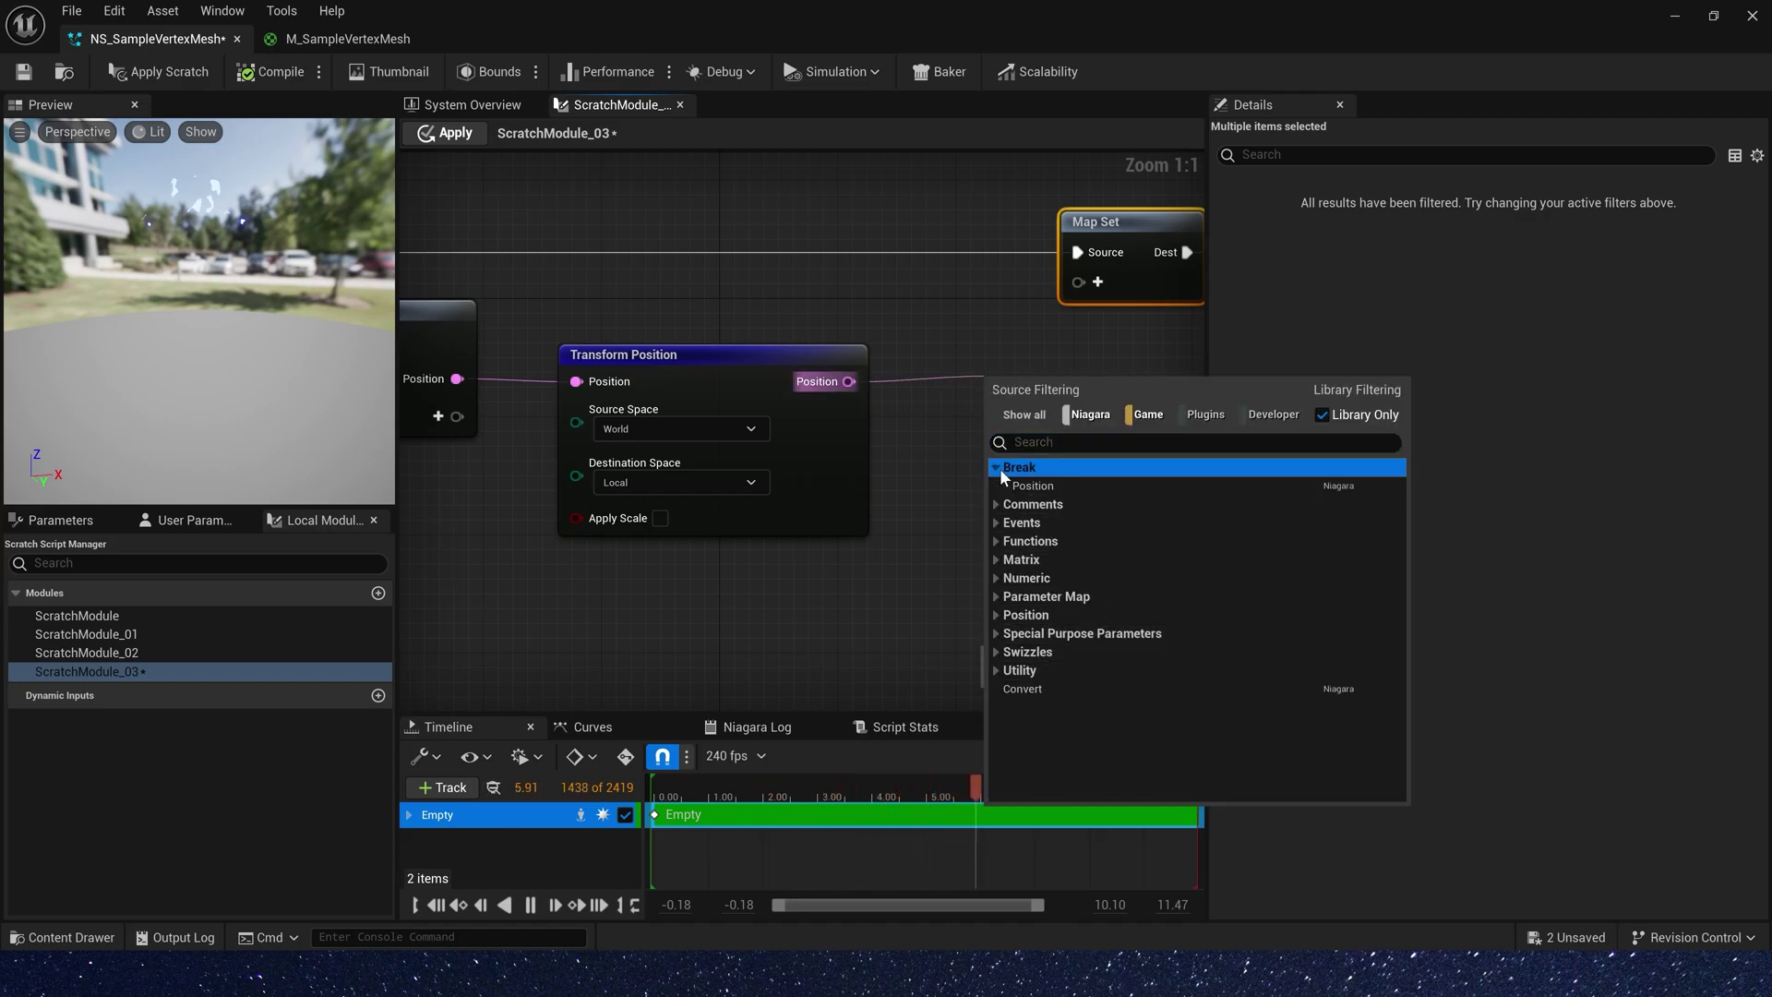
{"action": "left_click", "coordinate": [1060, 490]}
{"action": "left_click_drag", "start_coordinate": [709, 454], "coordinate": [1115, 456]}
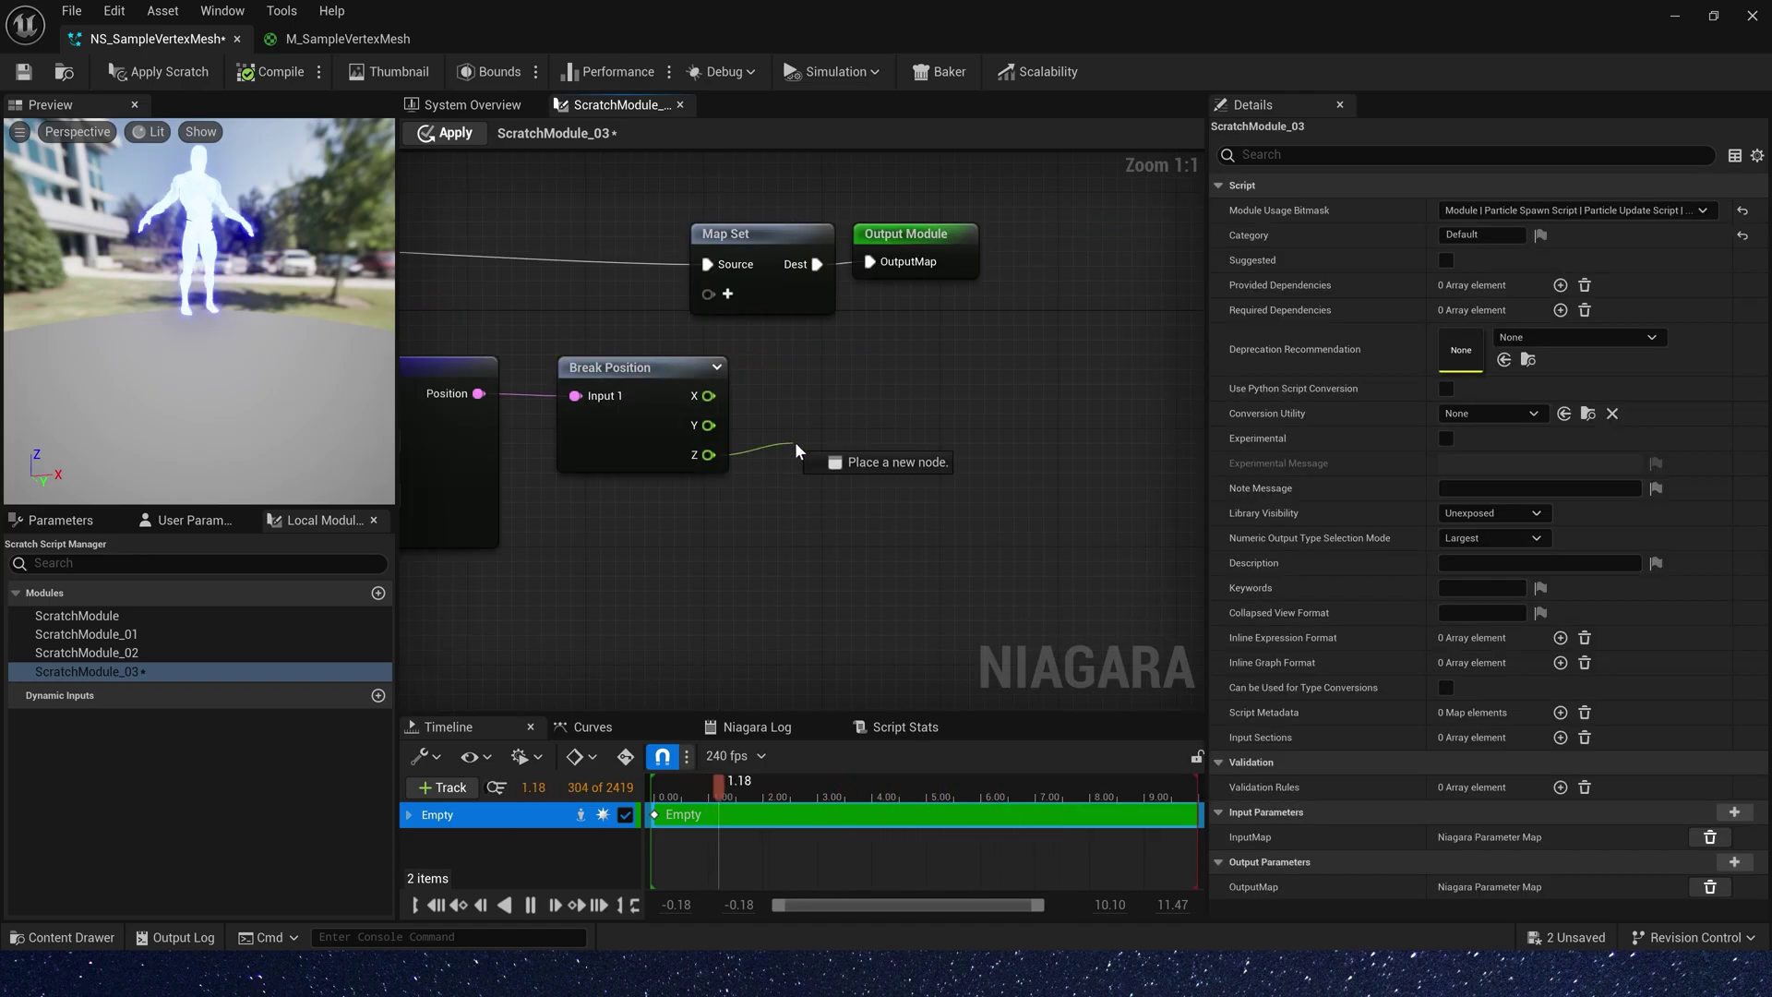
{"action": "type", "text": "makepos"}
{"action": "key", "text": "Return"}
Add a Normalize Distance Range node and connect the Make Position output to its End Position instead of Start Position
{"action": "type", "text": "distance"}
{"action": "left_click", "coordinate": [1269, 670]}
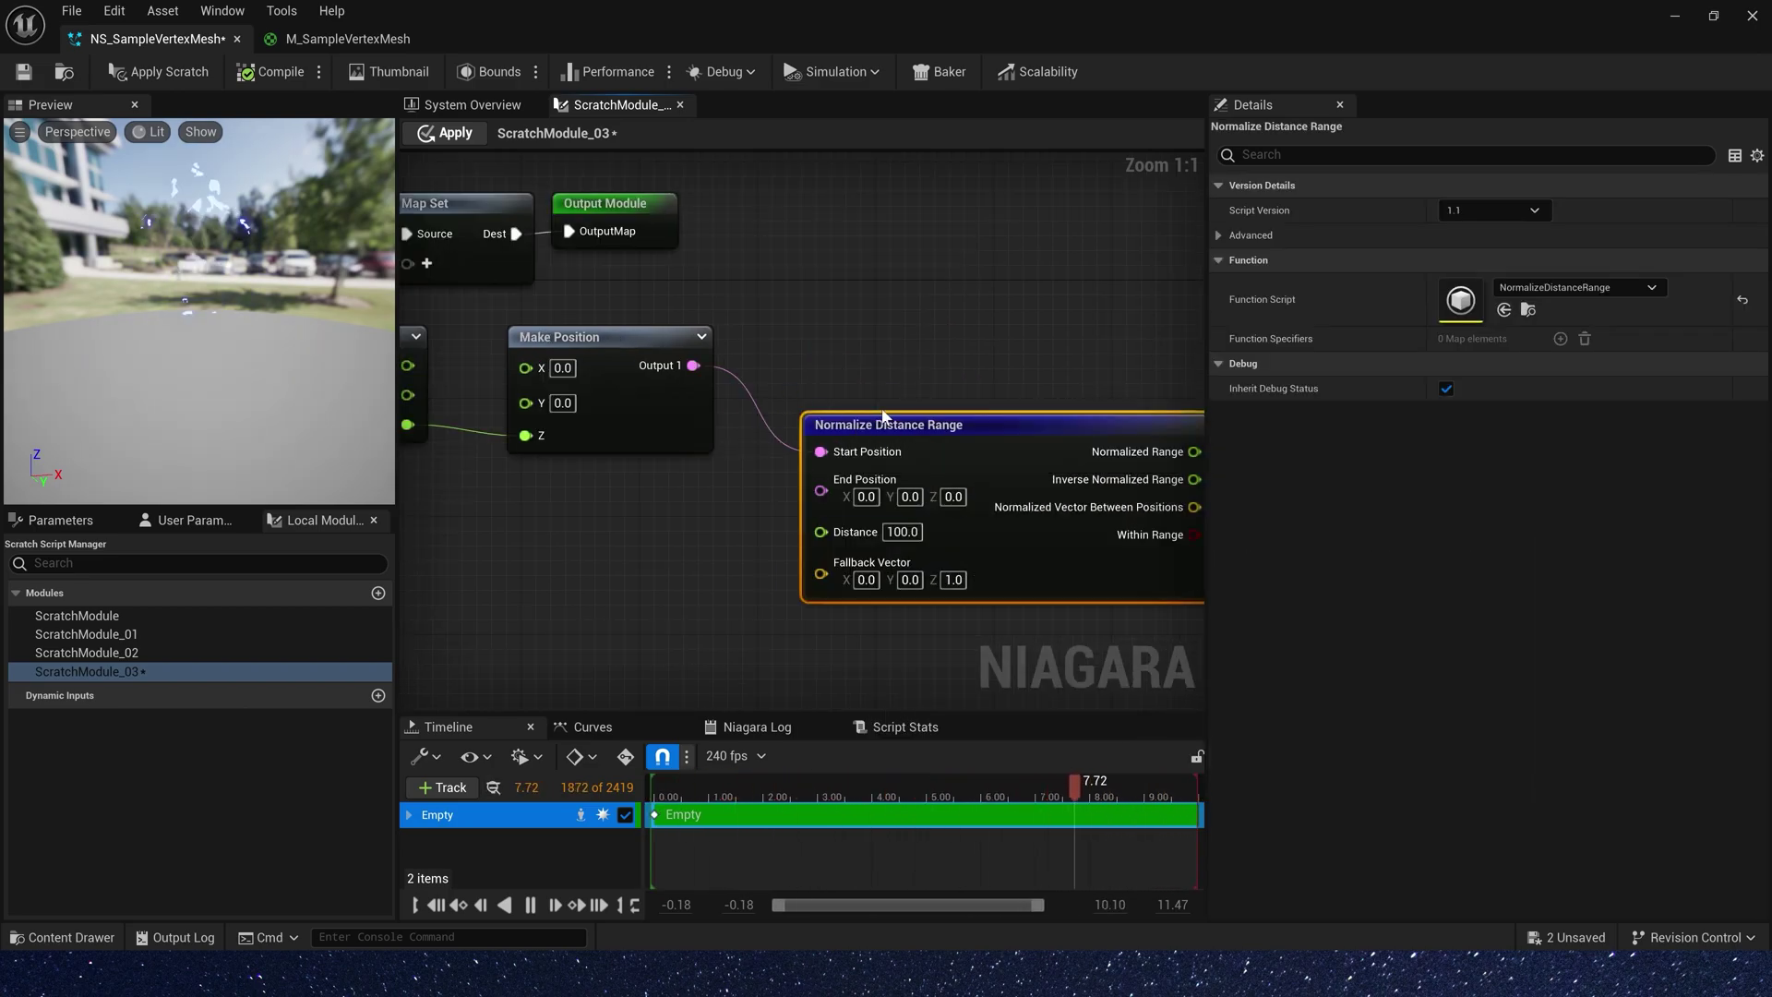
{"action": "scroll", "coordinate": [890, 386], "scroll_direction": "down", "scroll_amount": 3}
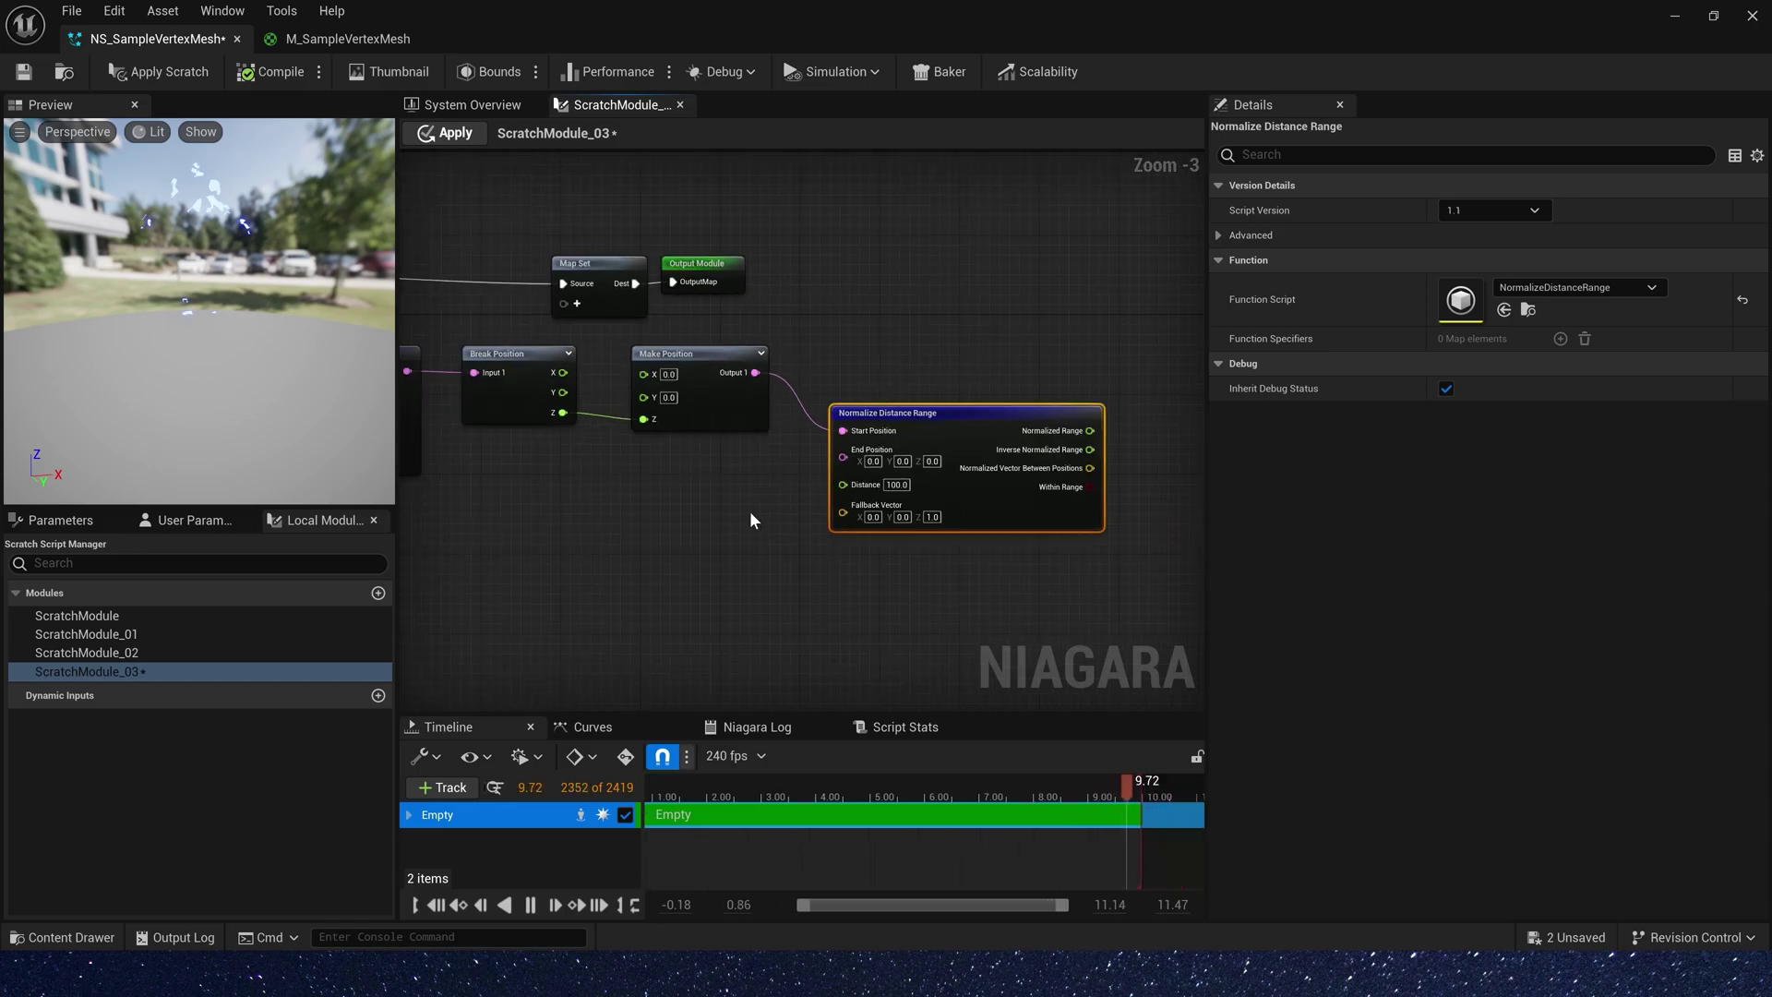
{"action": "right_click_drag", "start_coordinate": [716, 482], "coordinate": [769, 457]}
{"action": "left_click", "coordinate": [771, 452]}
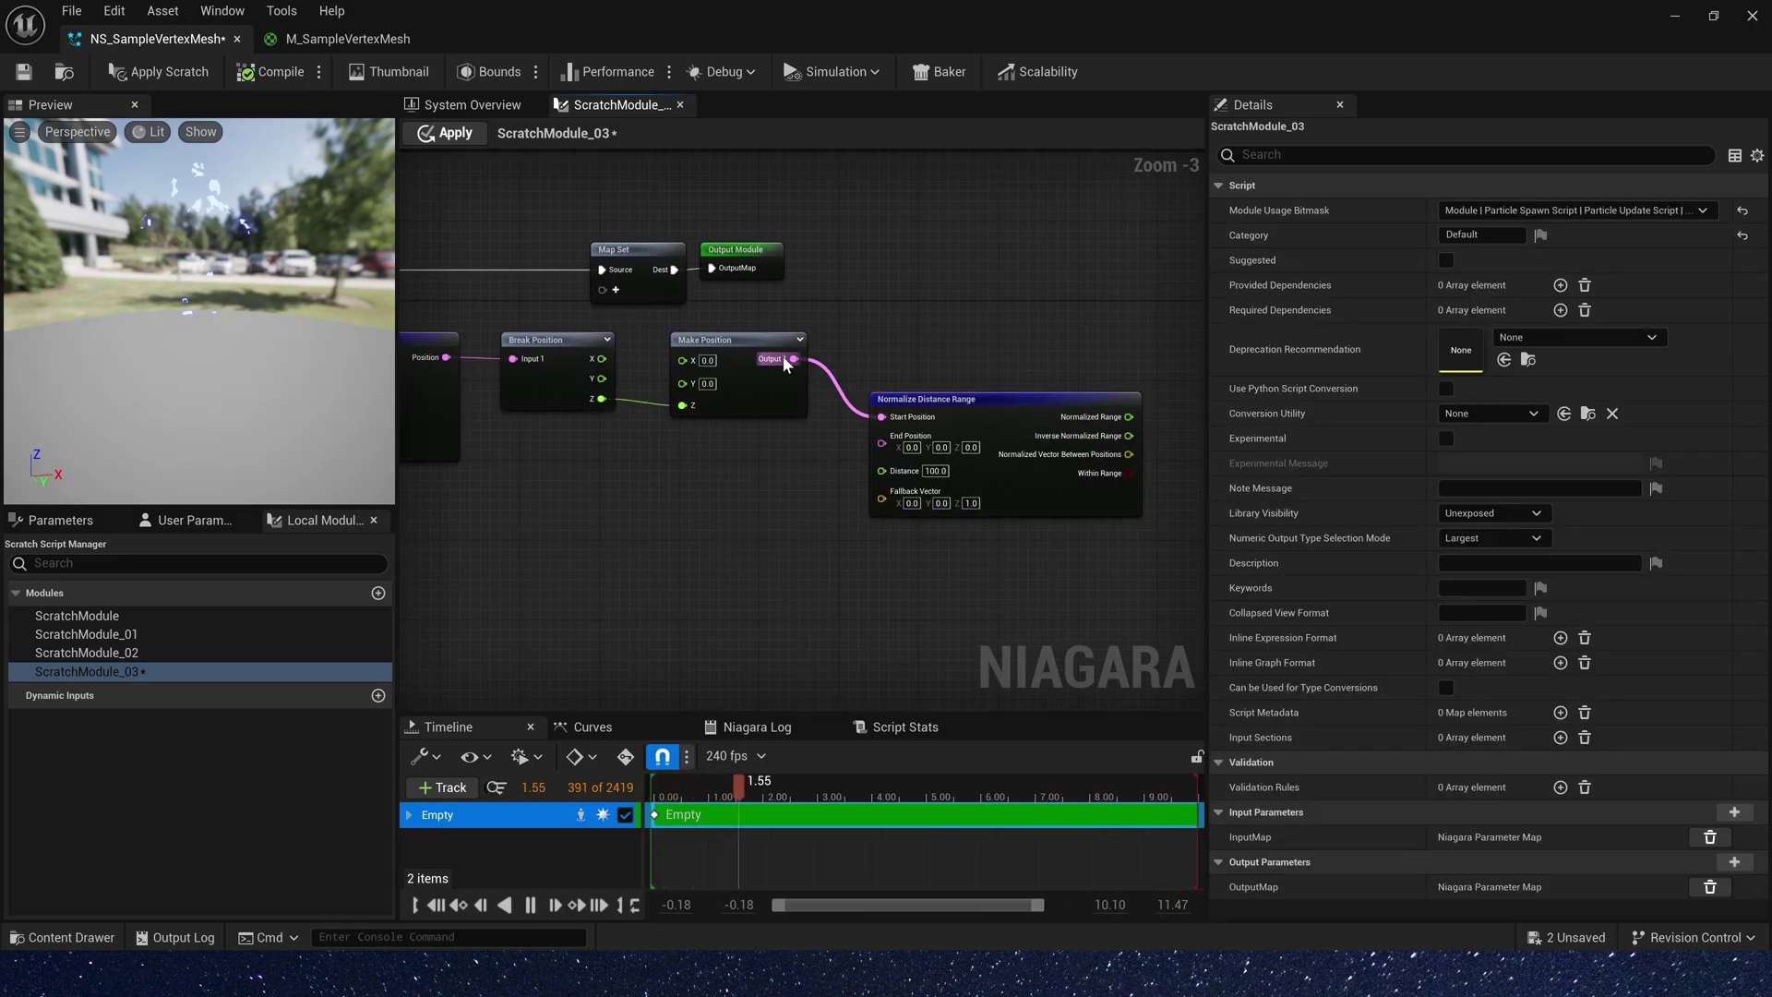
{"action": "left_click_drag", "start_coordinate": [908, 398], "coordinate": [917, 369]}
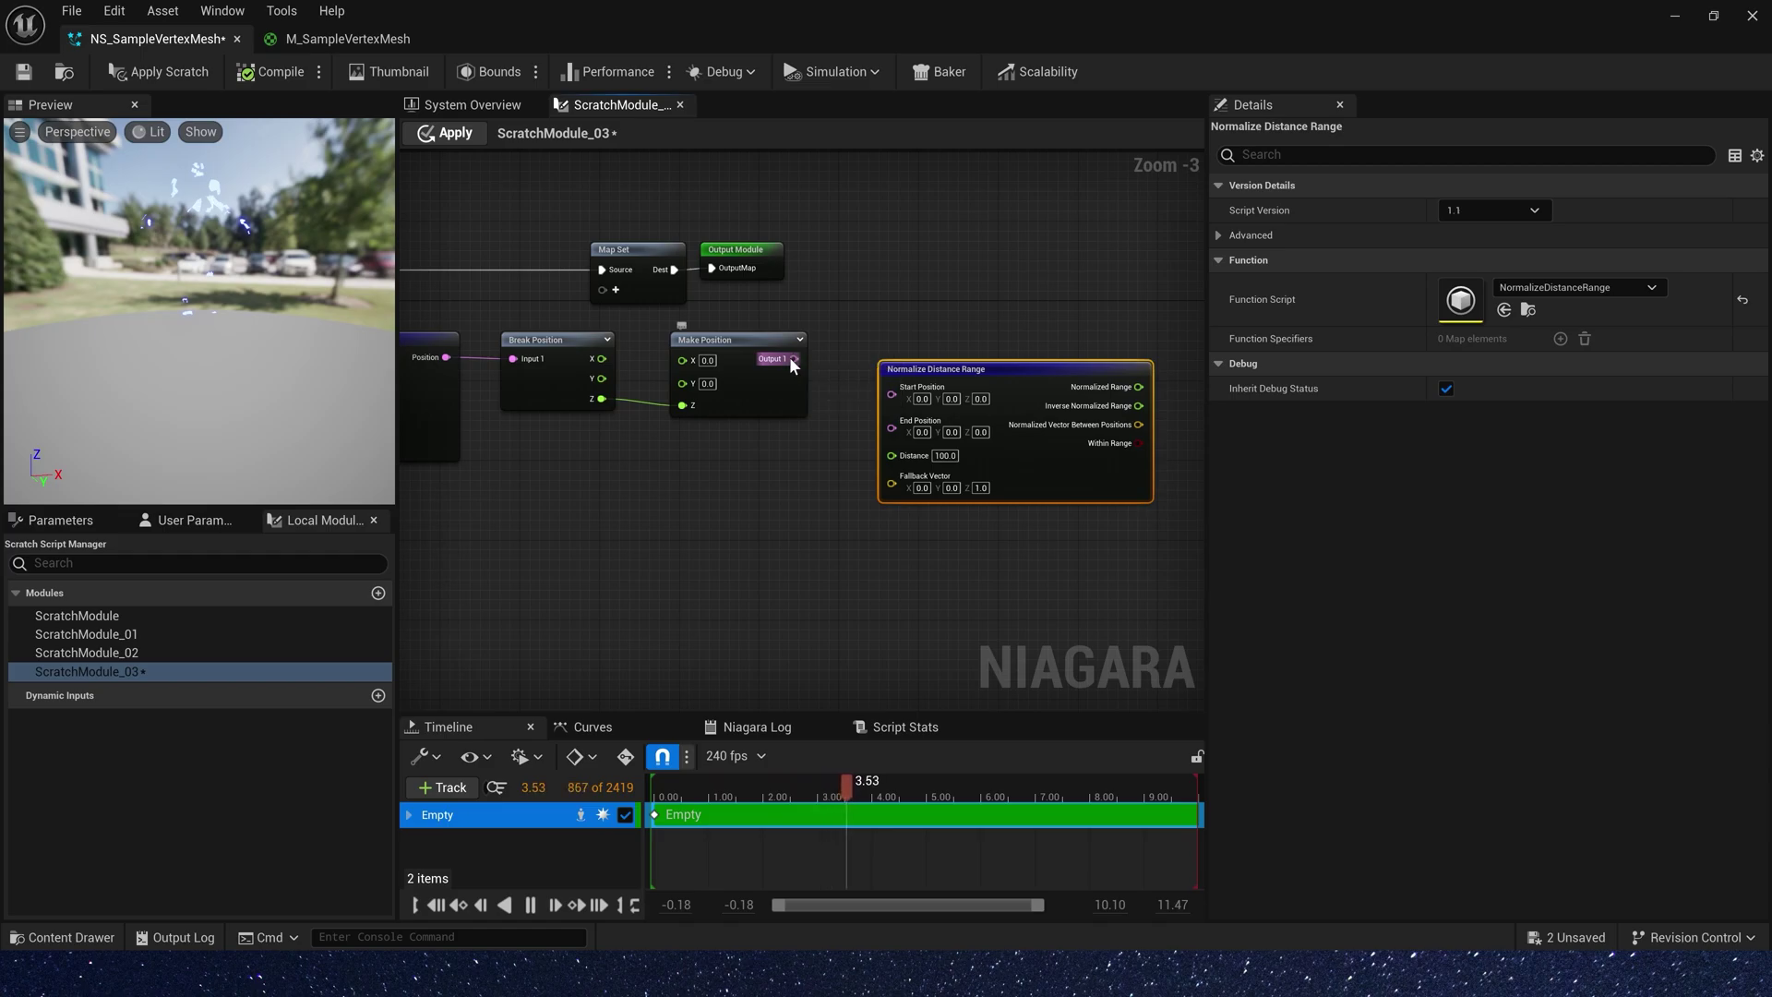
{"action": "left_click_drag", "start_coordinate": [794, 359], "coordinate": [893, 429]}
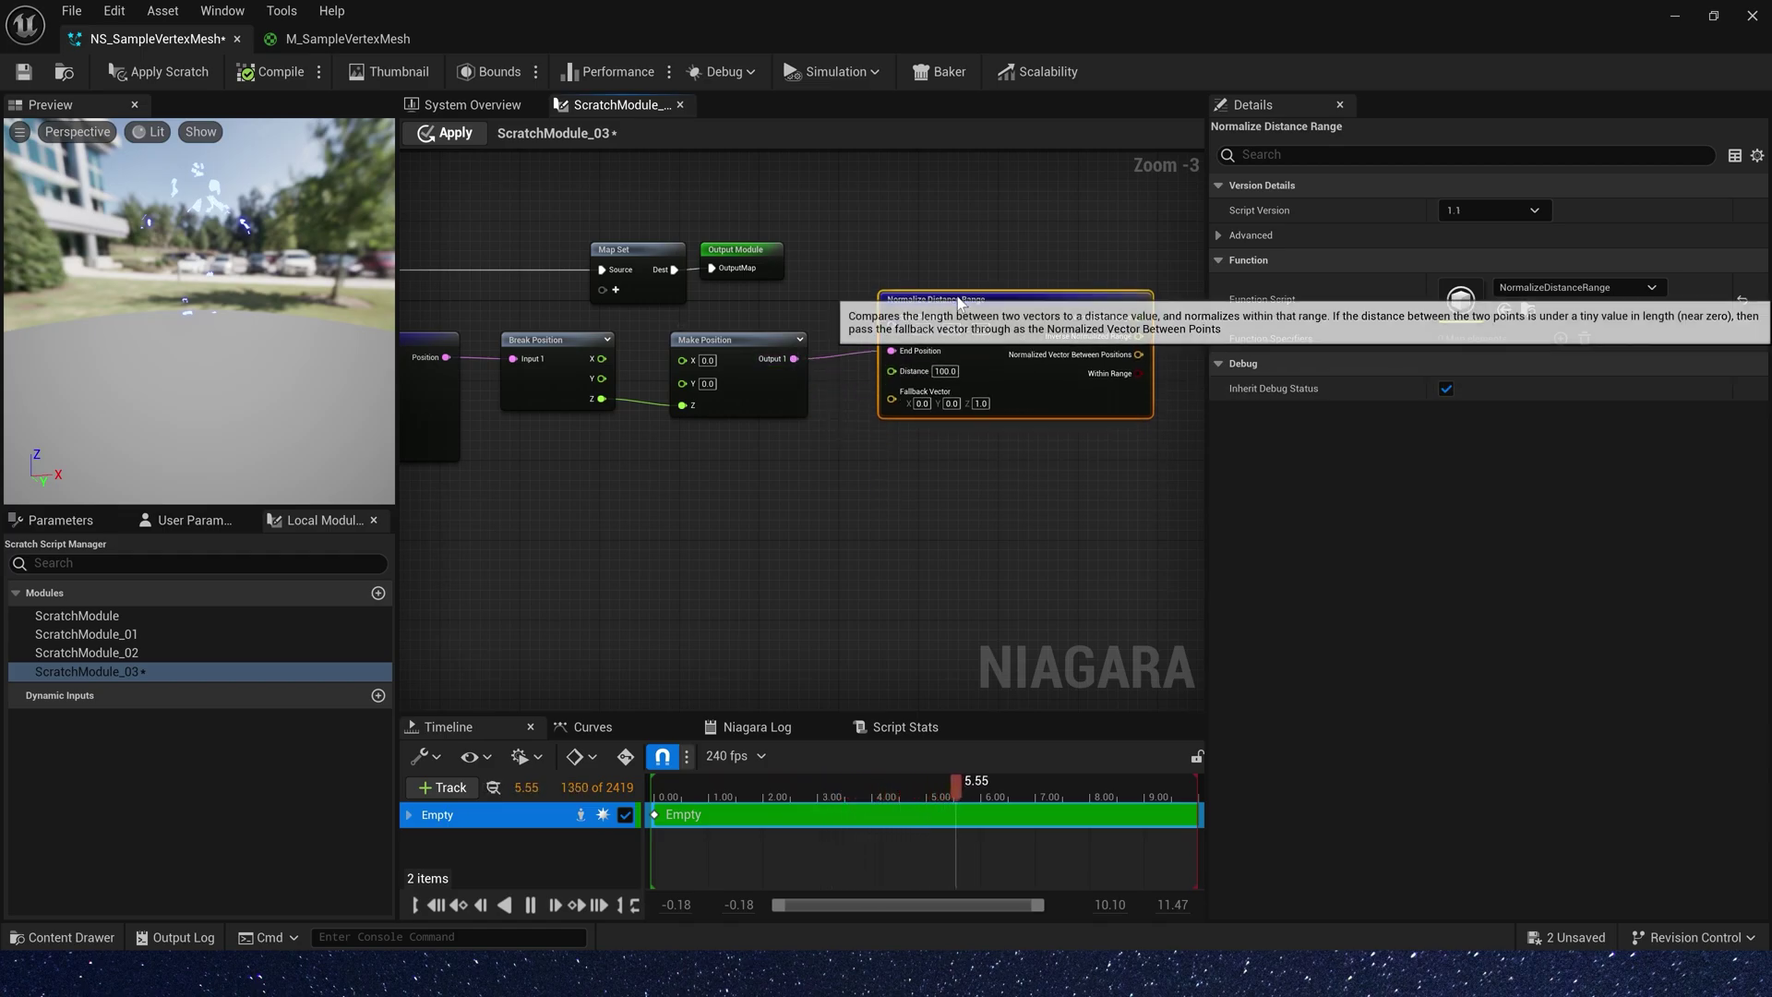
Add a float input named Height to the Map Get node and place it above Particles Position
{"action": "right_click_drag", "start_coordinate": [418, 520], "coordinate": [930, 534]}
{"action": "left_click", "coordinate": [681, 395]}
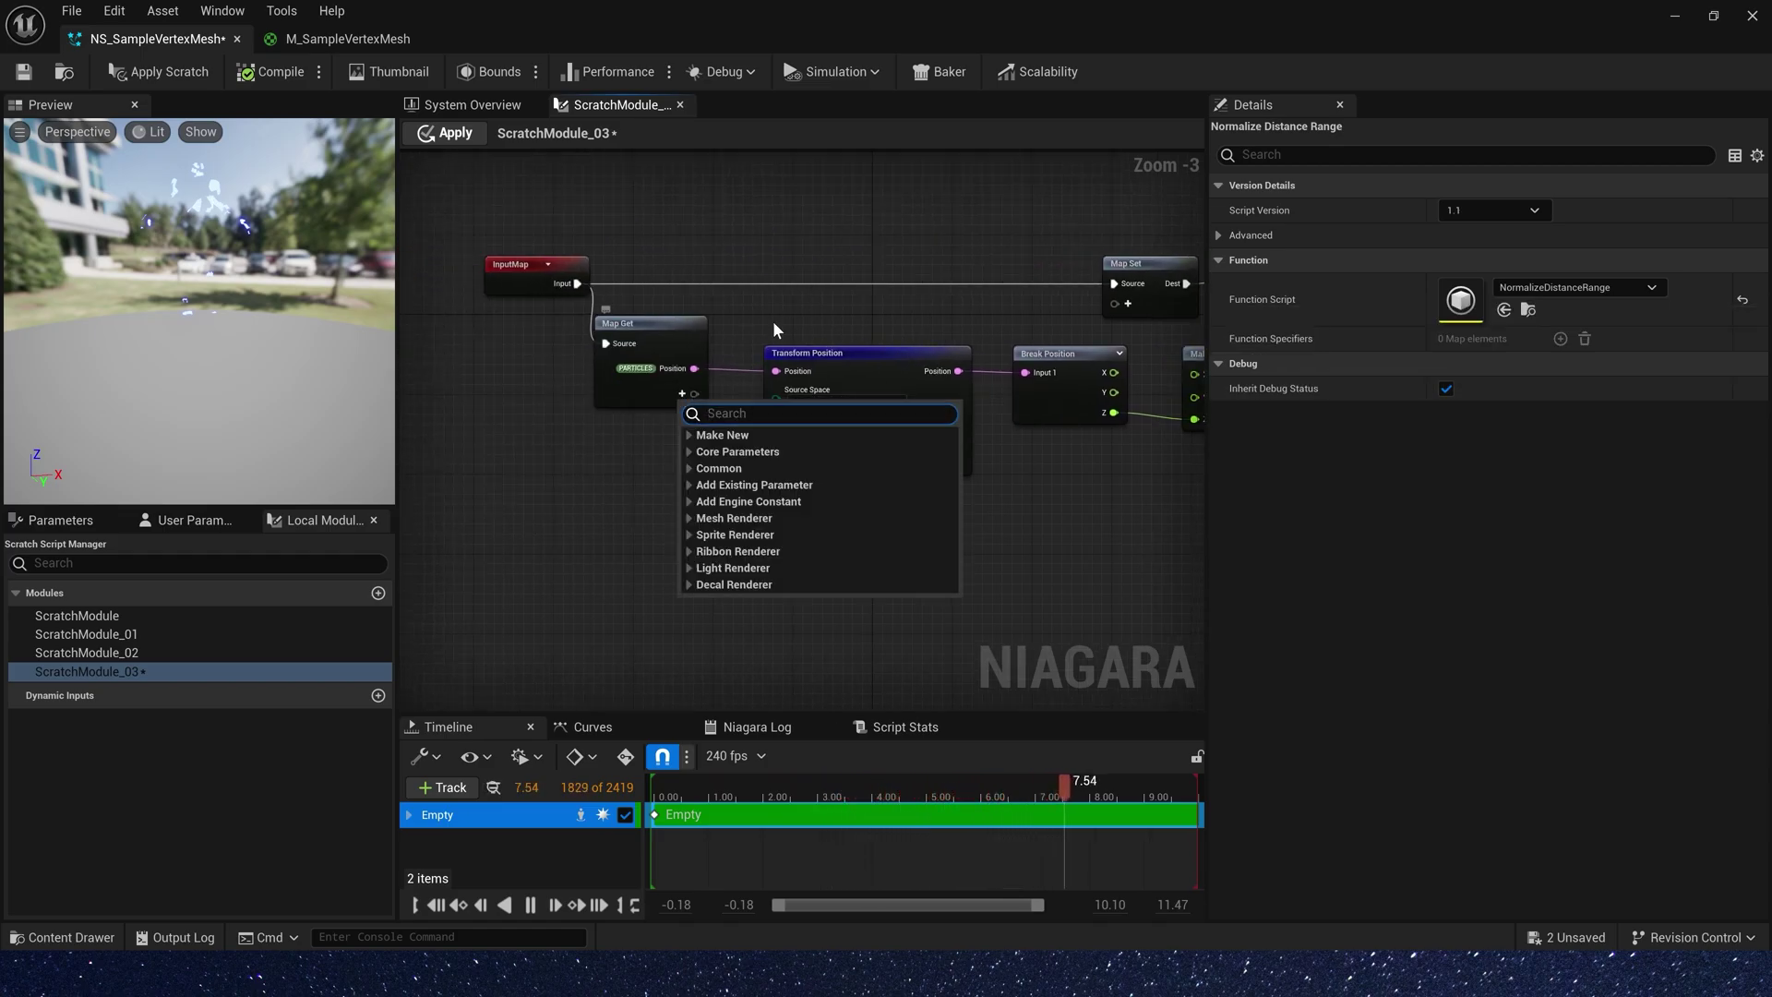
{"action": "type", "text": "fl"}
{"action": "left_click", "coordinate": [718, 467]}
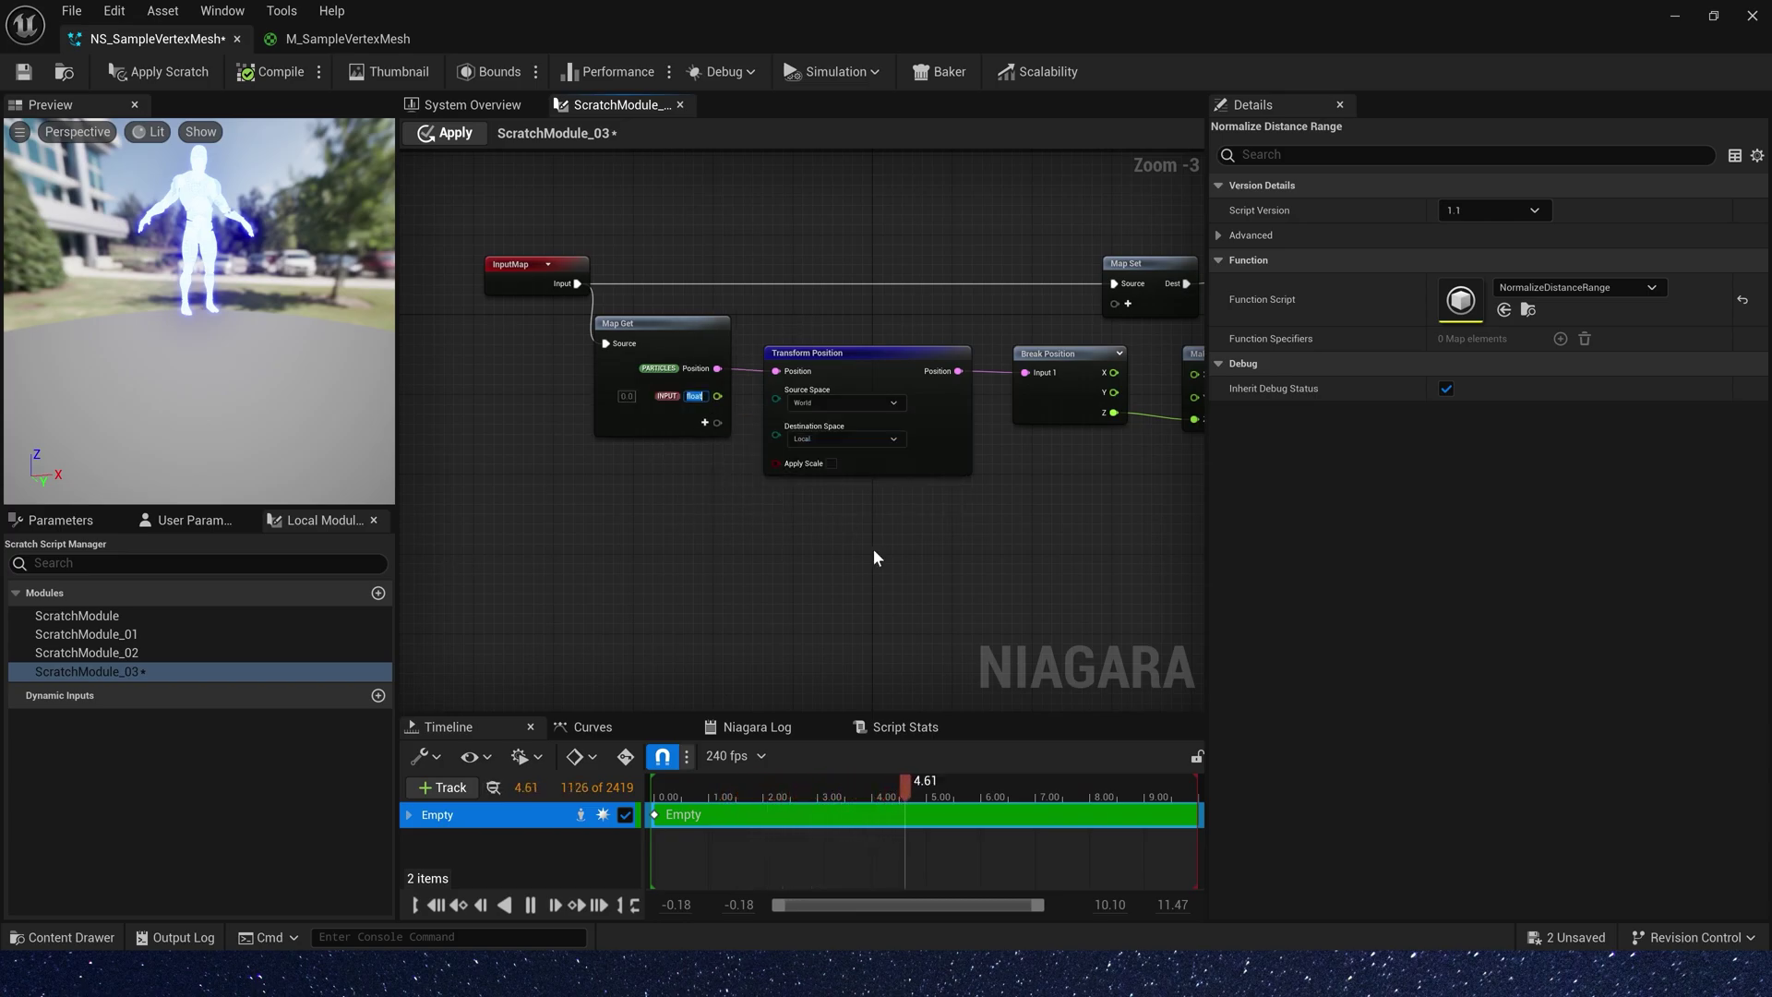
{"action": "type", "text": "Hei"}
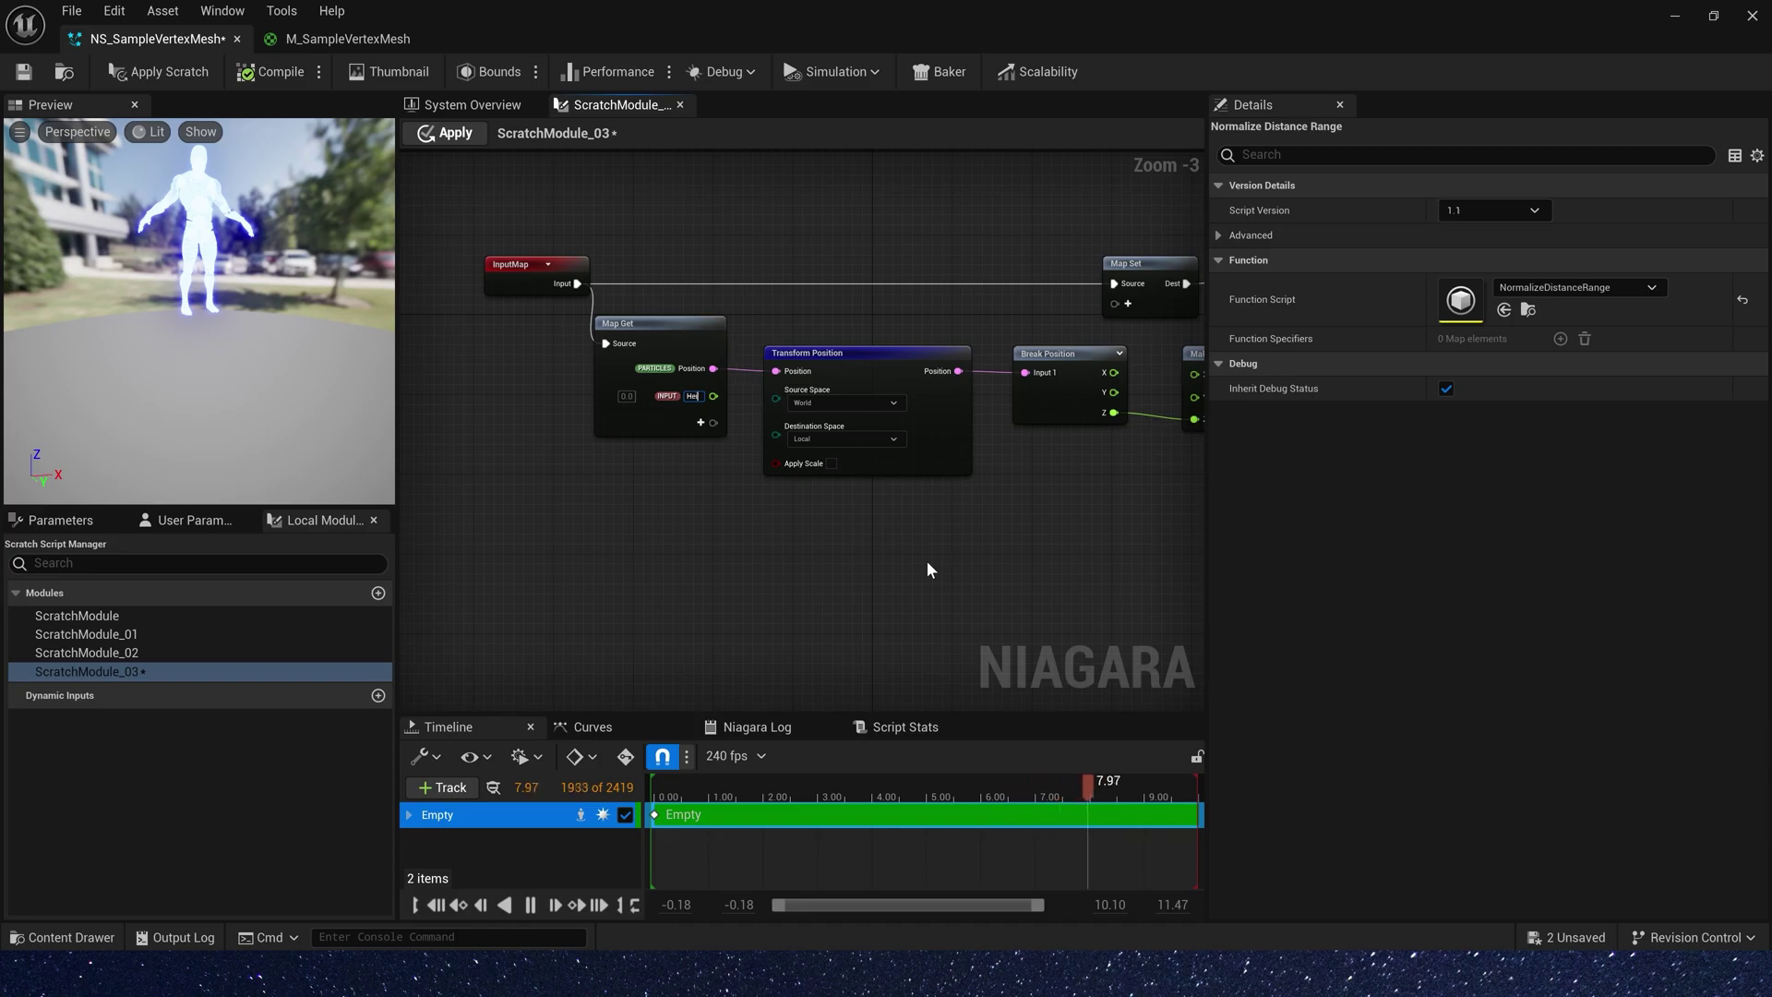
{"action": "type", "text": "ght"}
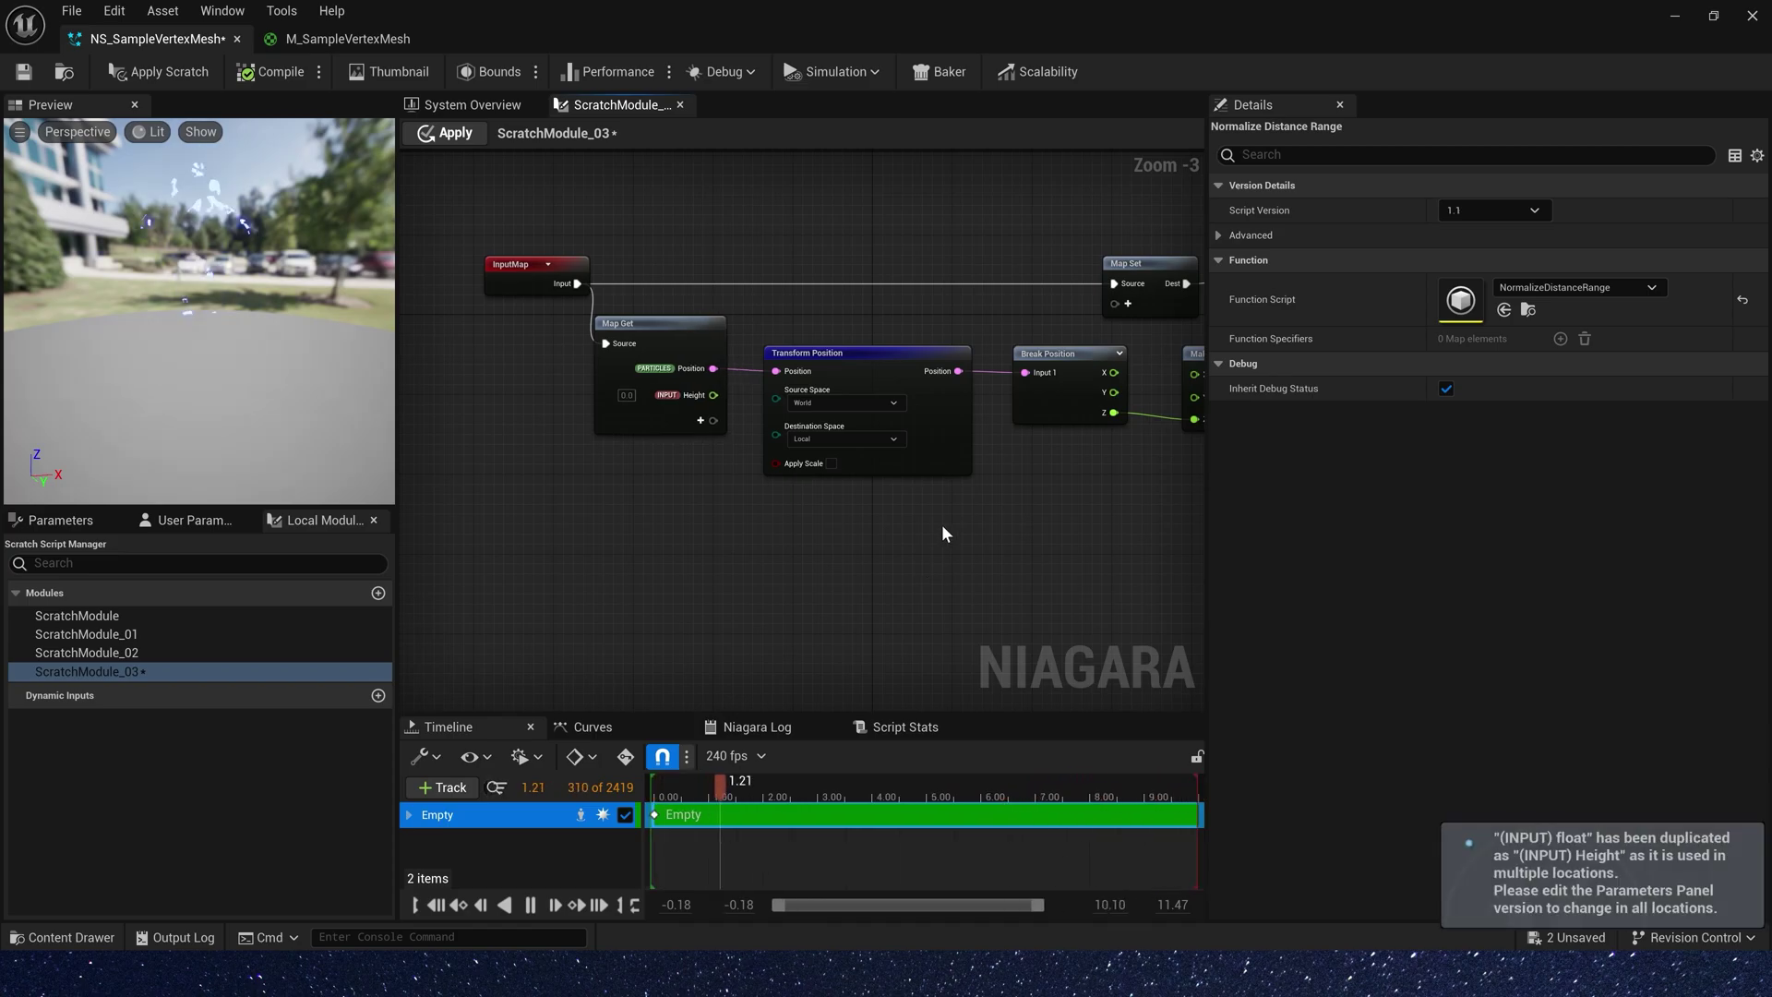
{"action": "right_click", "coordinate": [510, 404]}
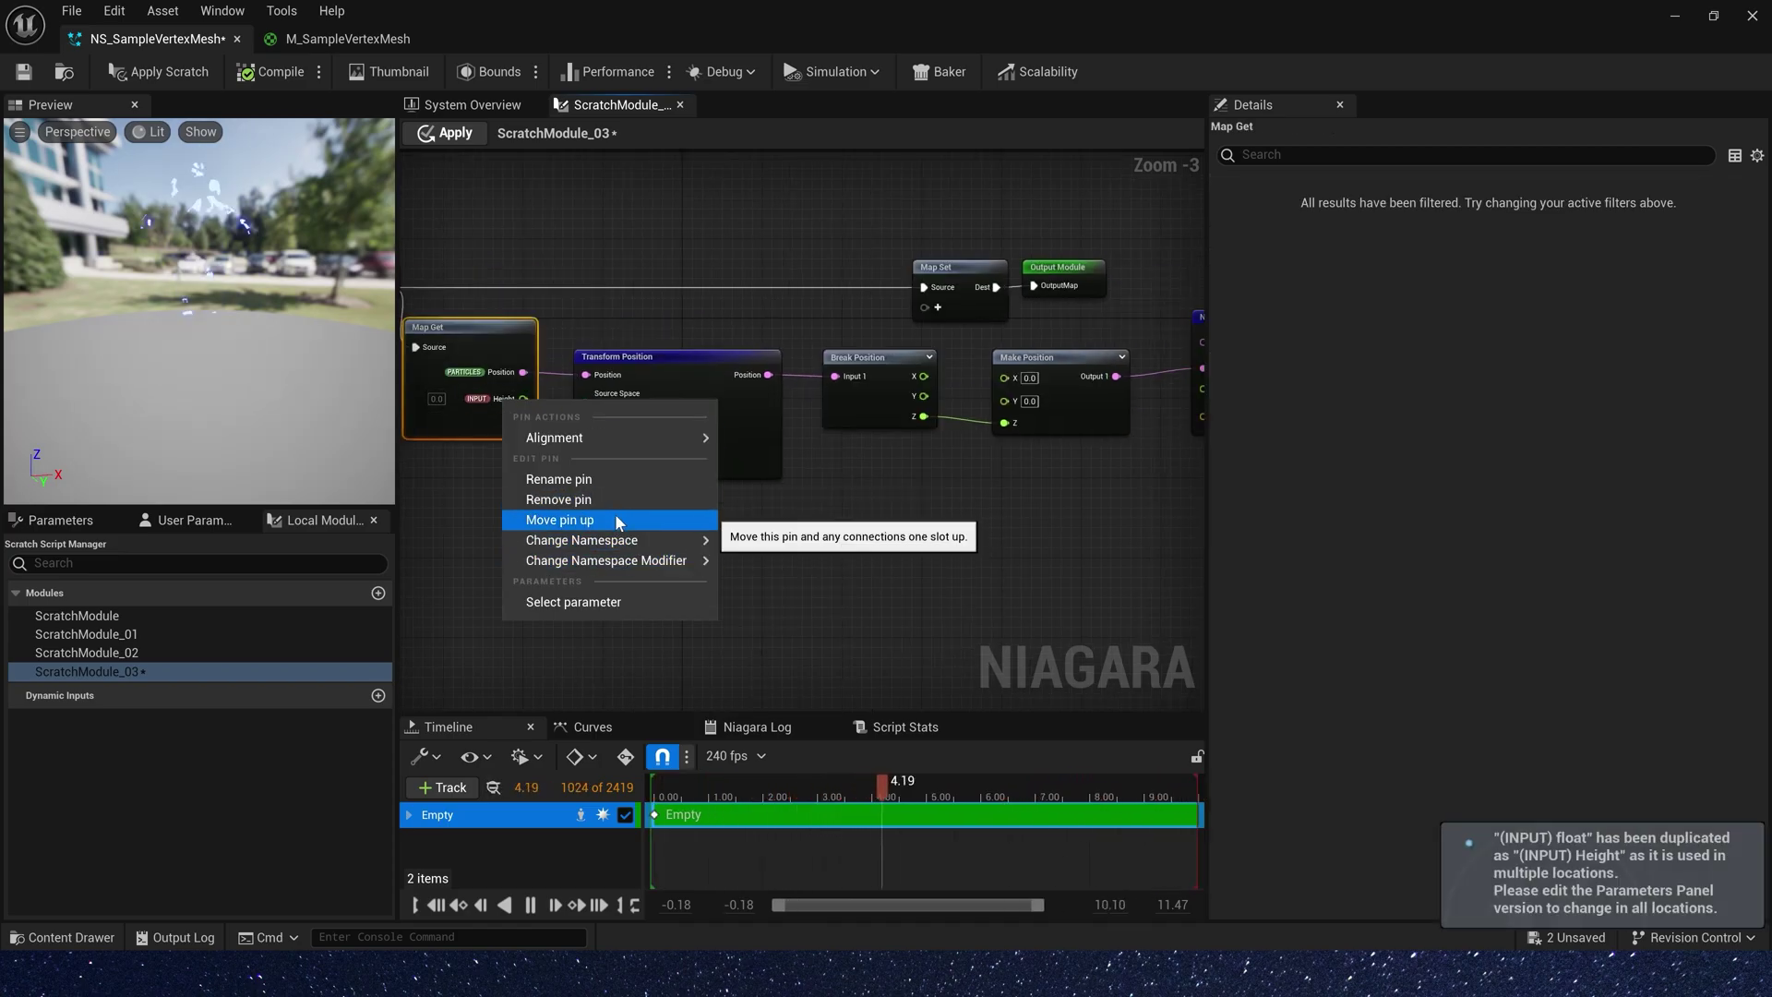
Feed Height as Z into a second Make Position node, connect it to Start Position of Normalize Distance Range, and space out the nodes
{"action": "left_click_drag", "start_coordinate": [564, 517], "coordinate": [954, 406]}
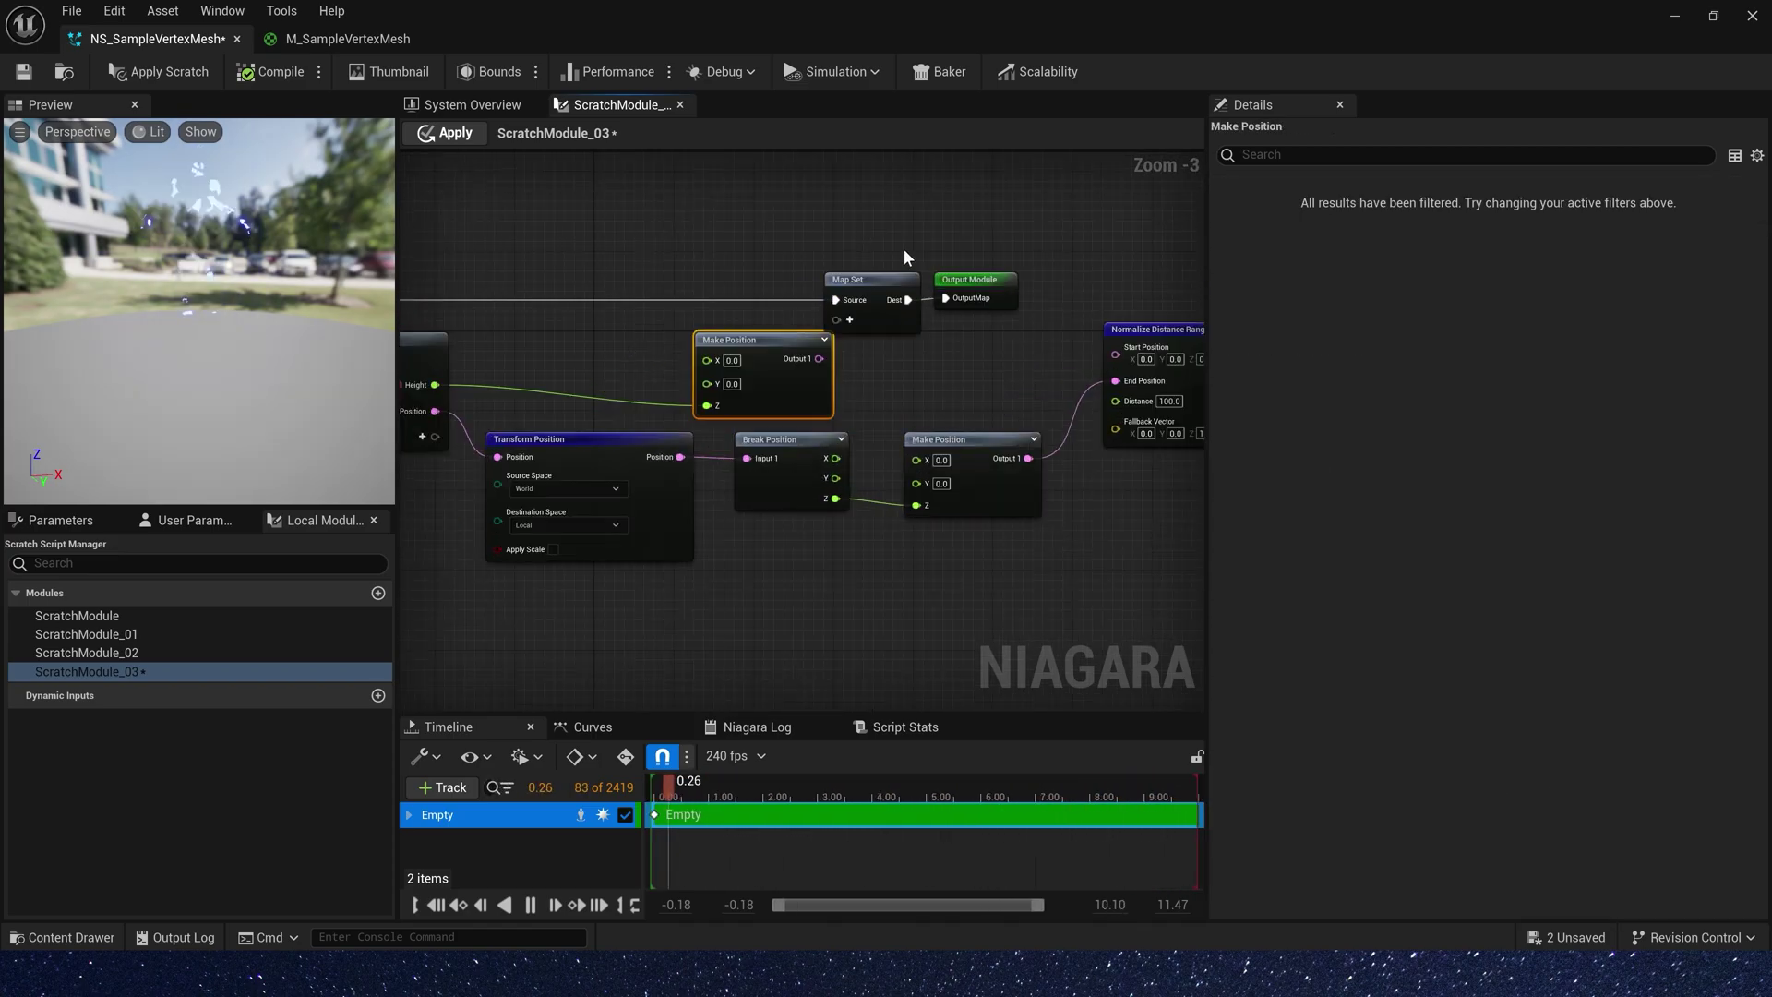
{"action": "left_click", "coordinate": [893, 274], "text": "ctrl"}
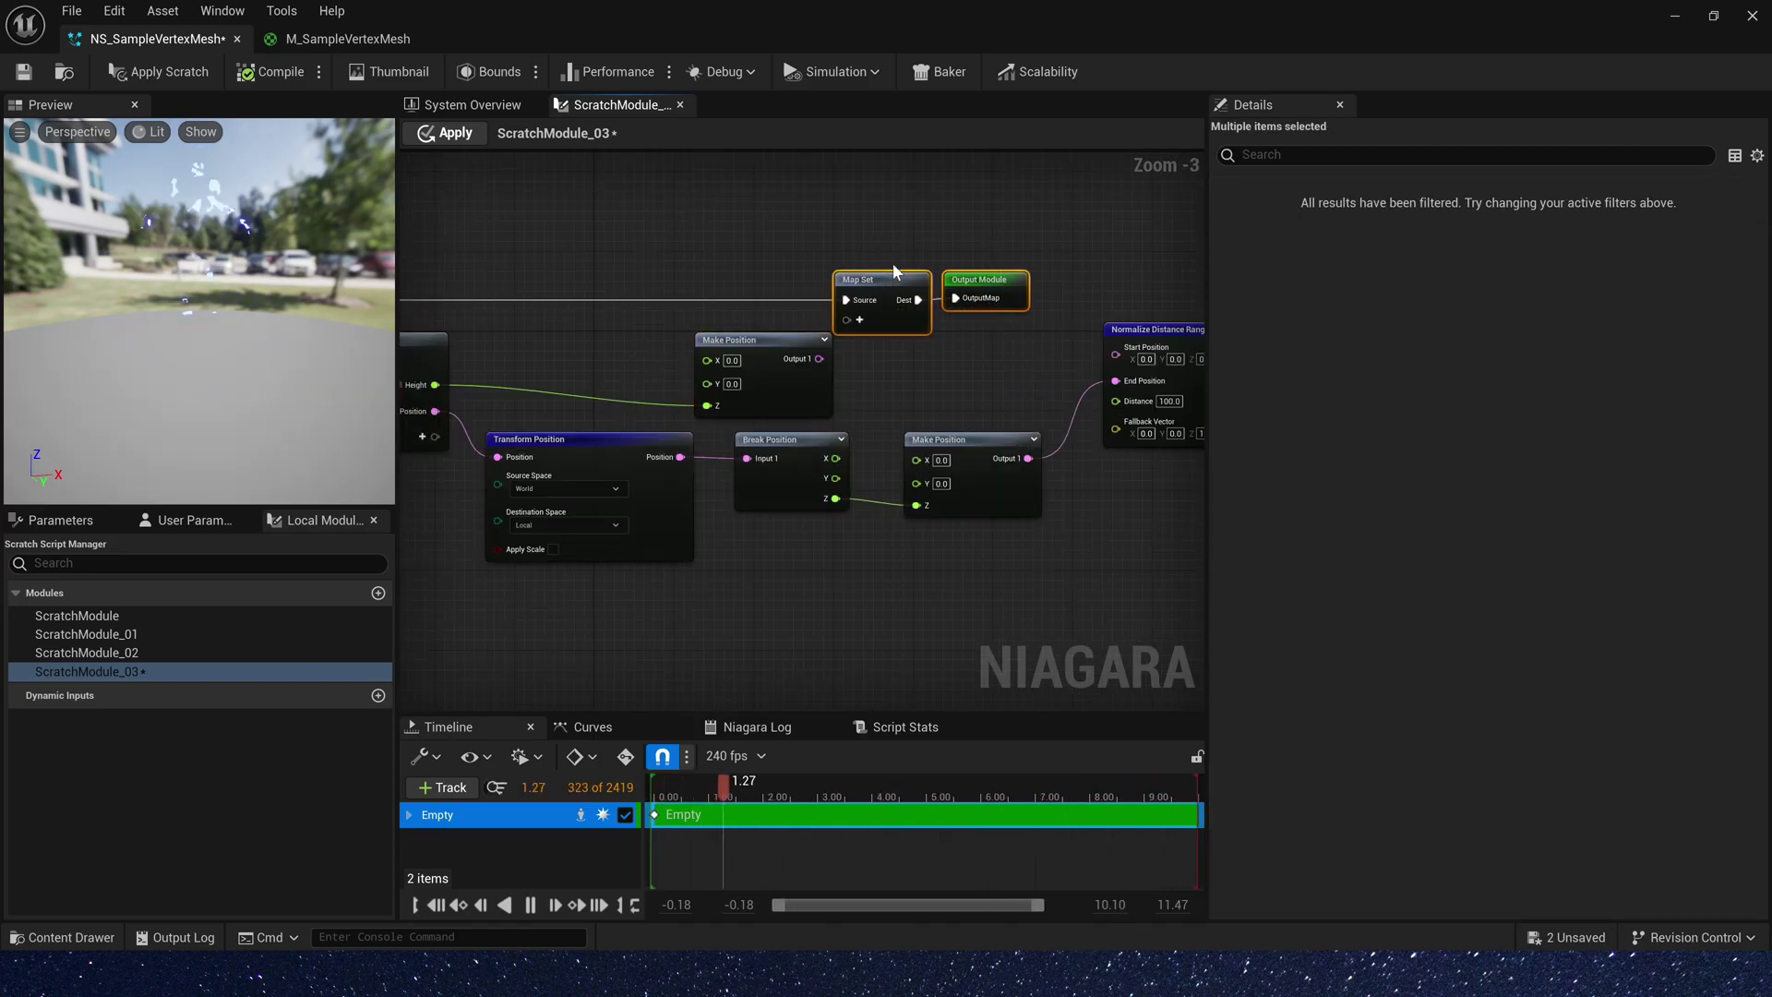
{"action": "left_click_drag", "start_coordinate": [893, 269], "coordinate": [1034, 231]}
{"action": "left_click", "coordinate": [828, 357]}
{"action": "right_click_drag", "start_coordinate": [1059, 311], "coordinate": [1037, 309]}
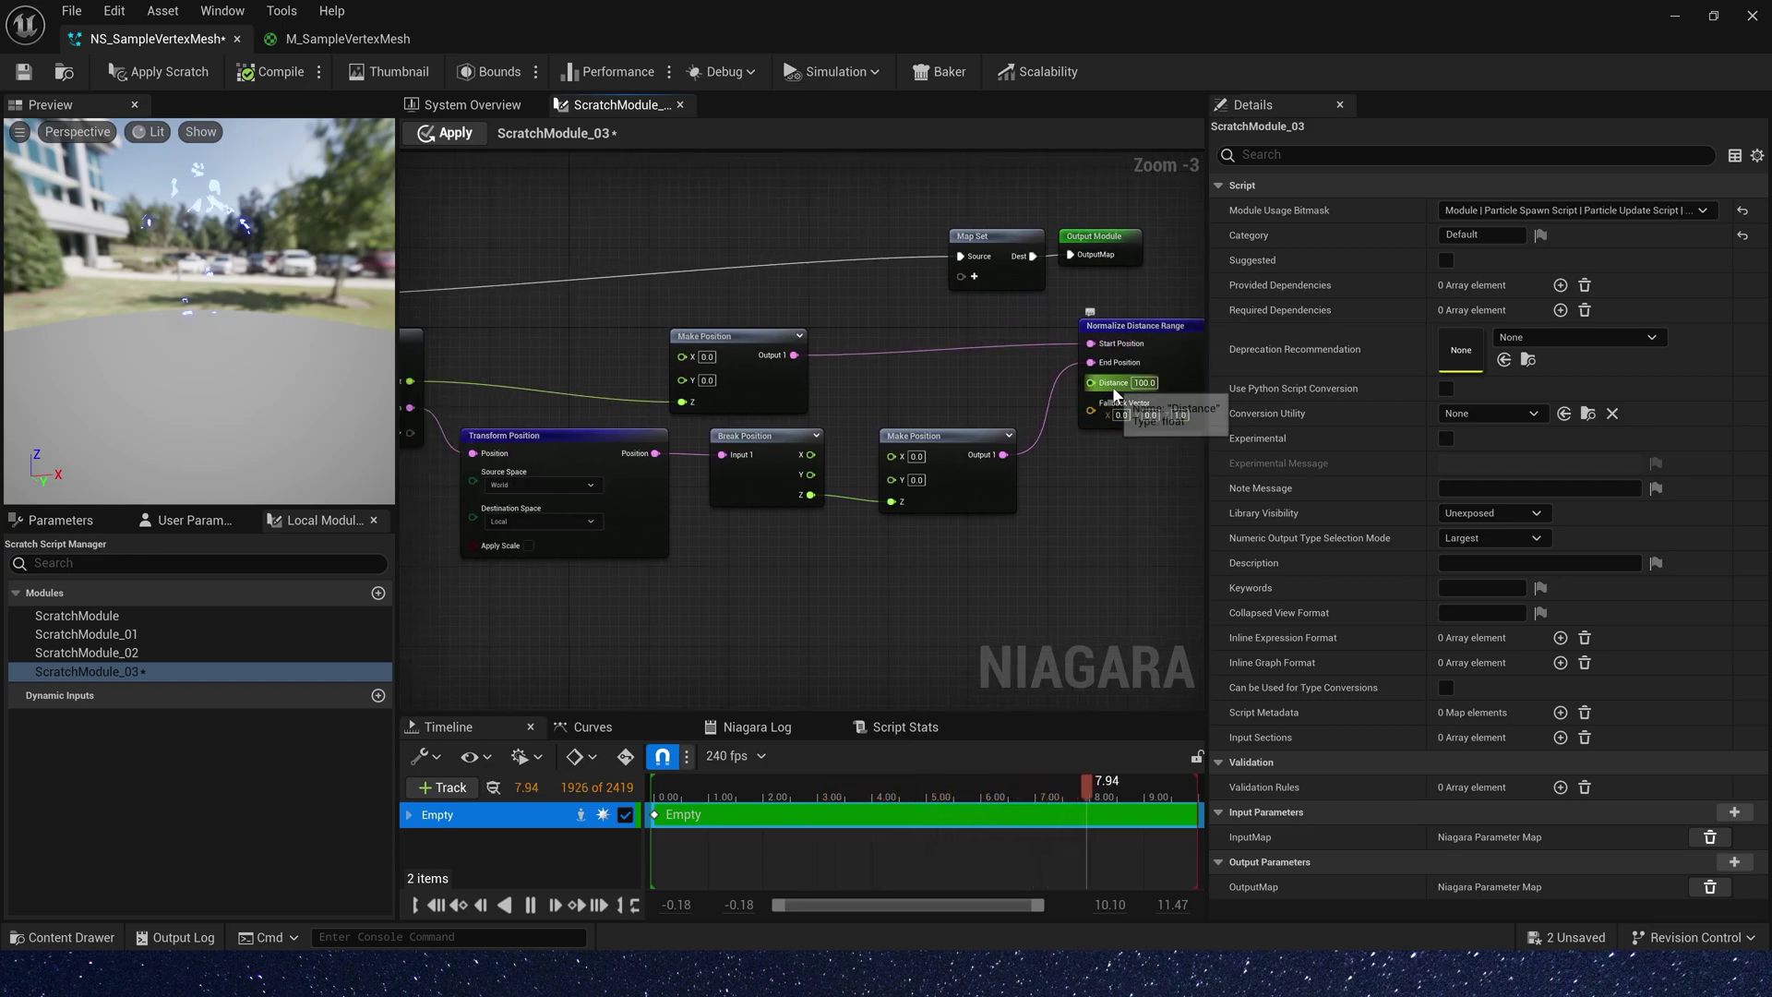
Add a float input named Distance to the Map Get node and connect it to Distance on Normalize Distance Range
{"action": "right_click_drag", "start_coordinate": [888, 402], "coordinate": [1050, 402]}
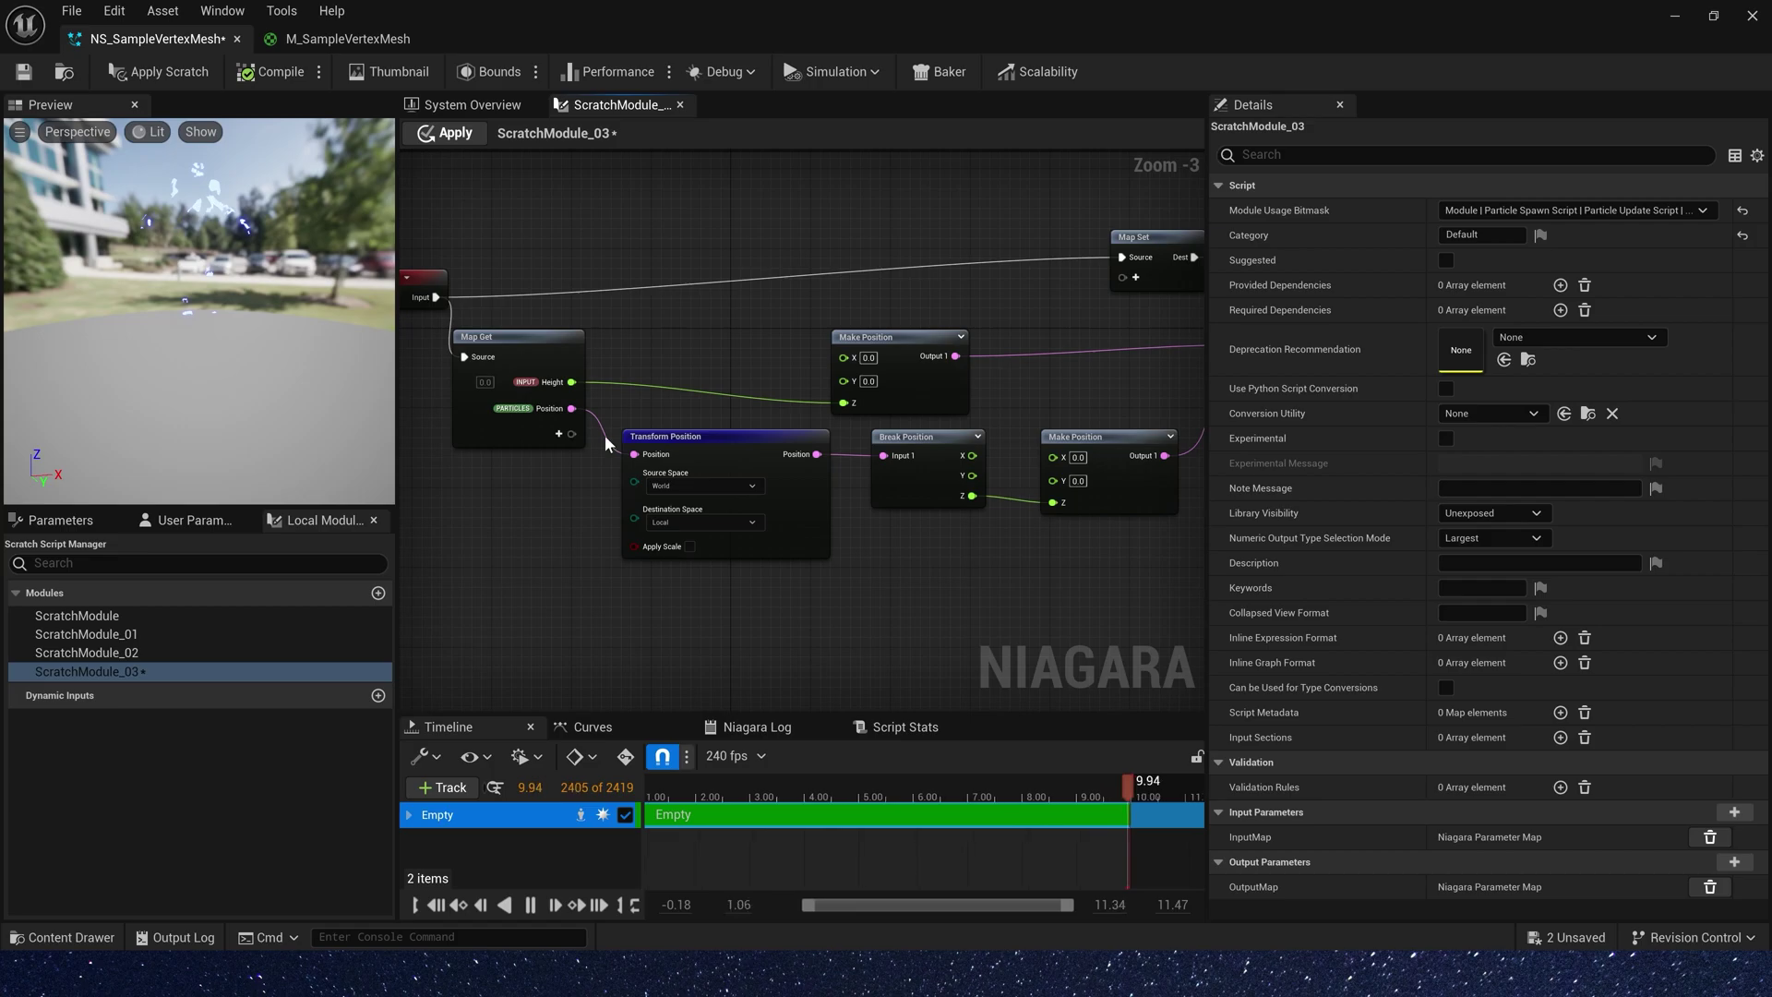
{"action": "left_click", "coordinate": [560, 435]}
{"action": "type", "text": "fl"}
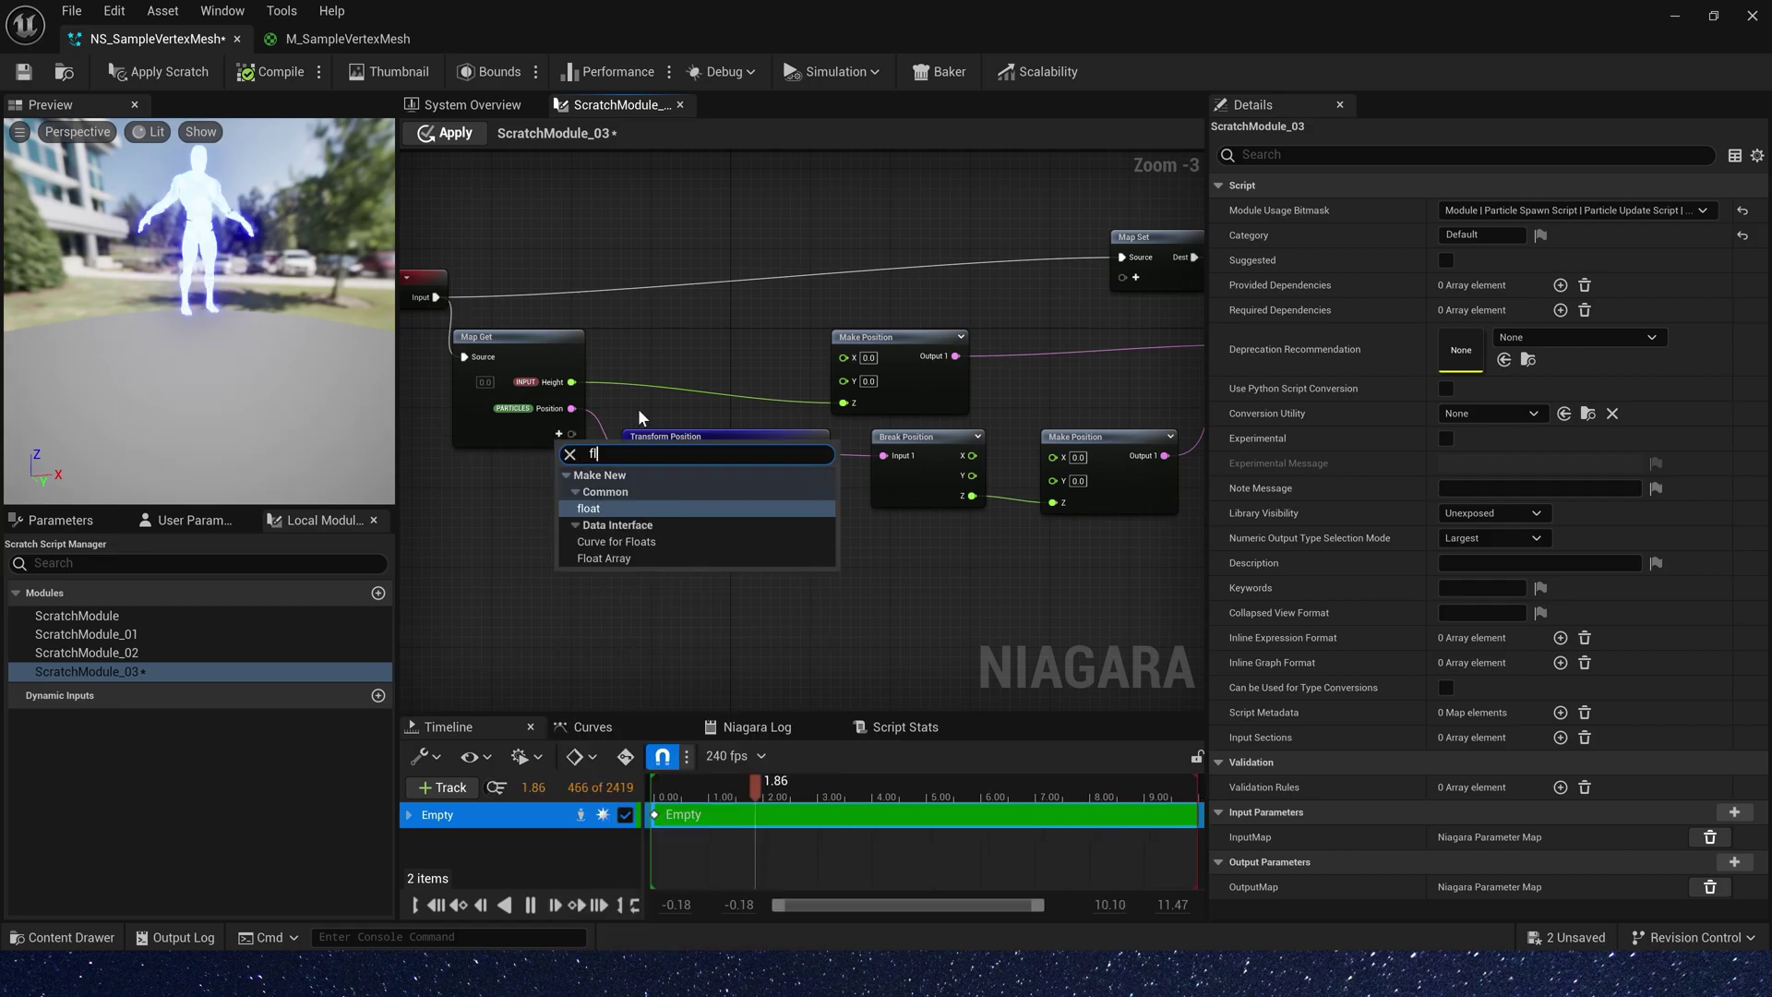
{"action": "key", "text": "Return"}
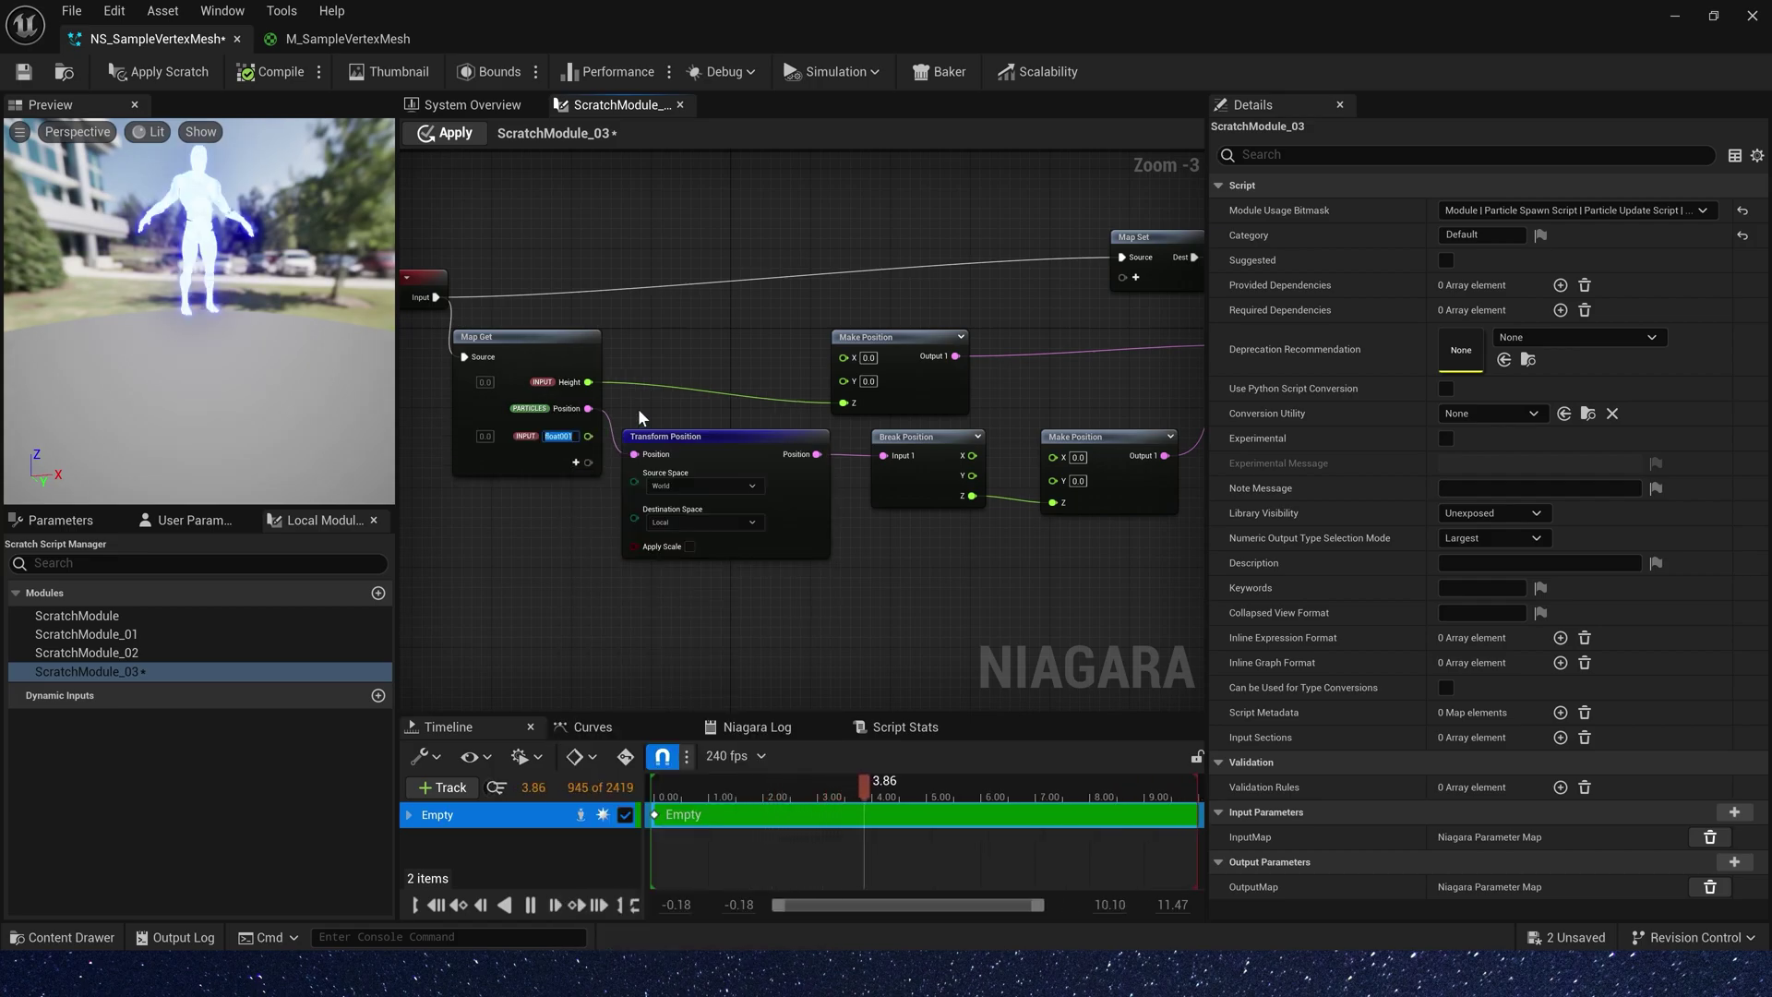
{"action": "type", "text": "Distance"}
{"action": "key", "text": "Return"}
{"action": "right_click_drag", "start_coordinate": [716, 410], "coordinate": [601, 410]}
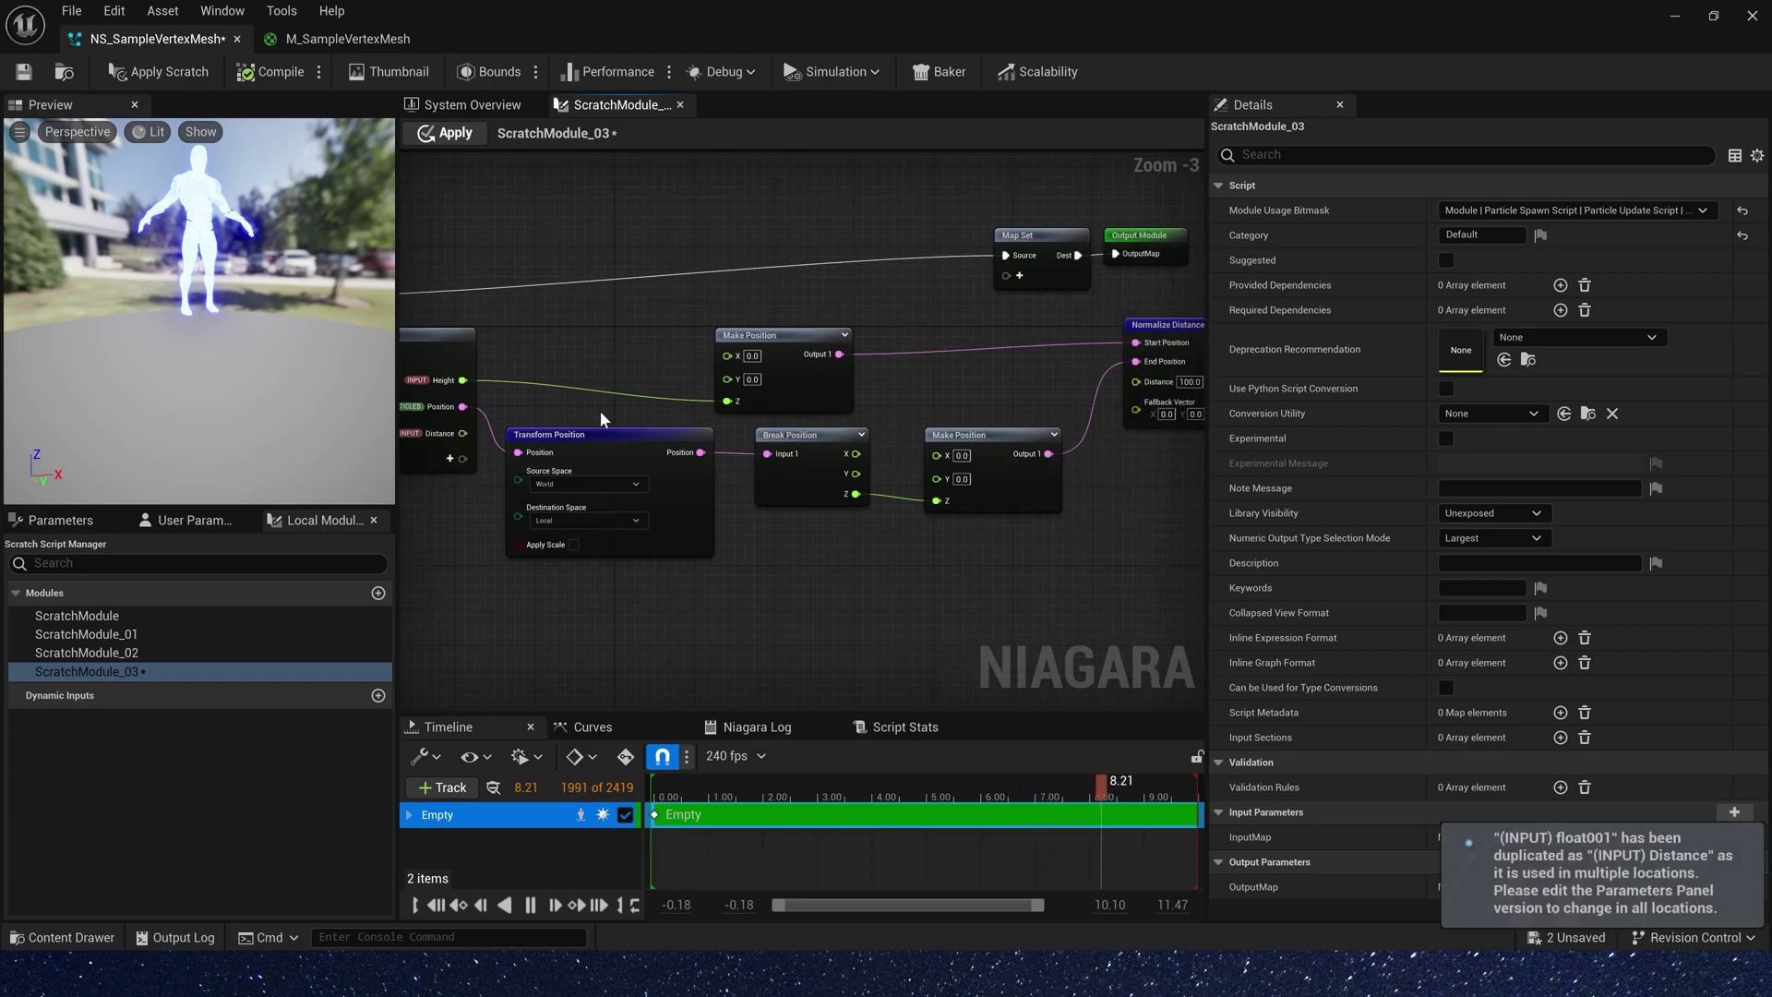
{"action": "left_click_drag", "start_coordinate": [465, 434], "coordinate": [1027, 382]}
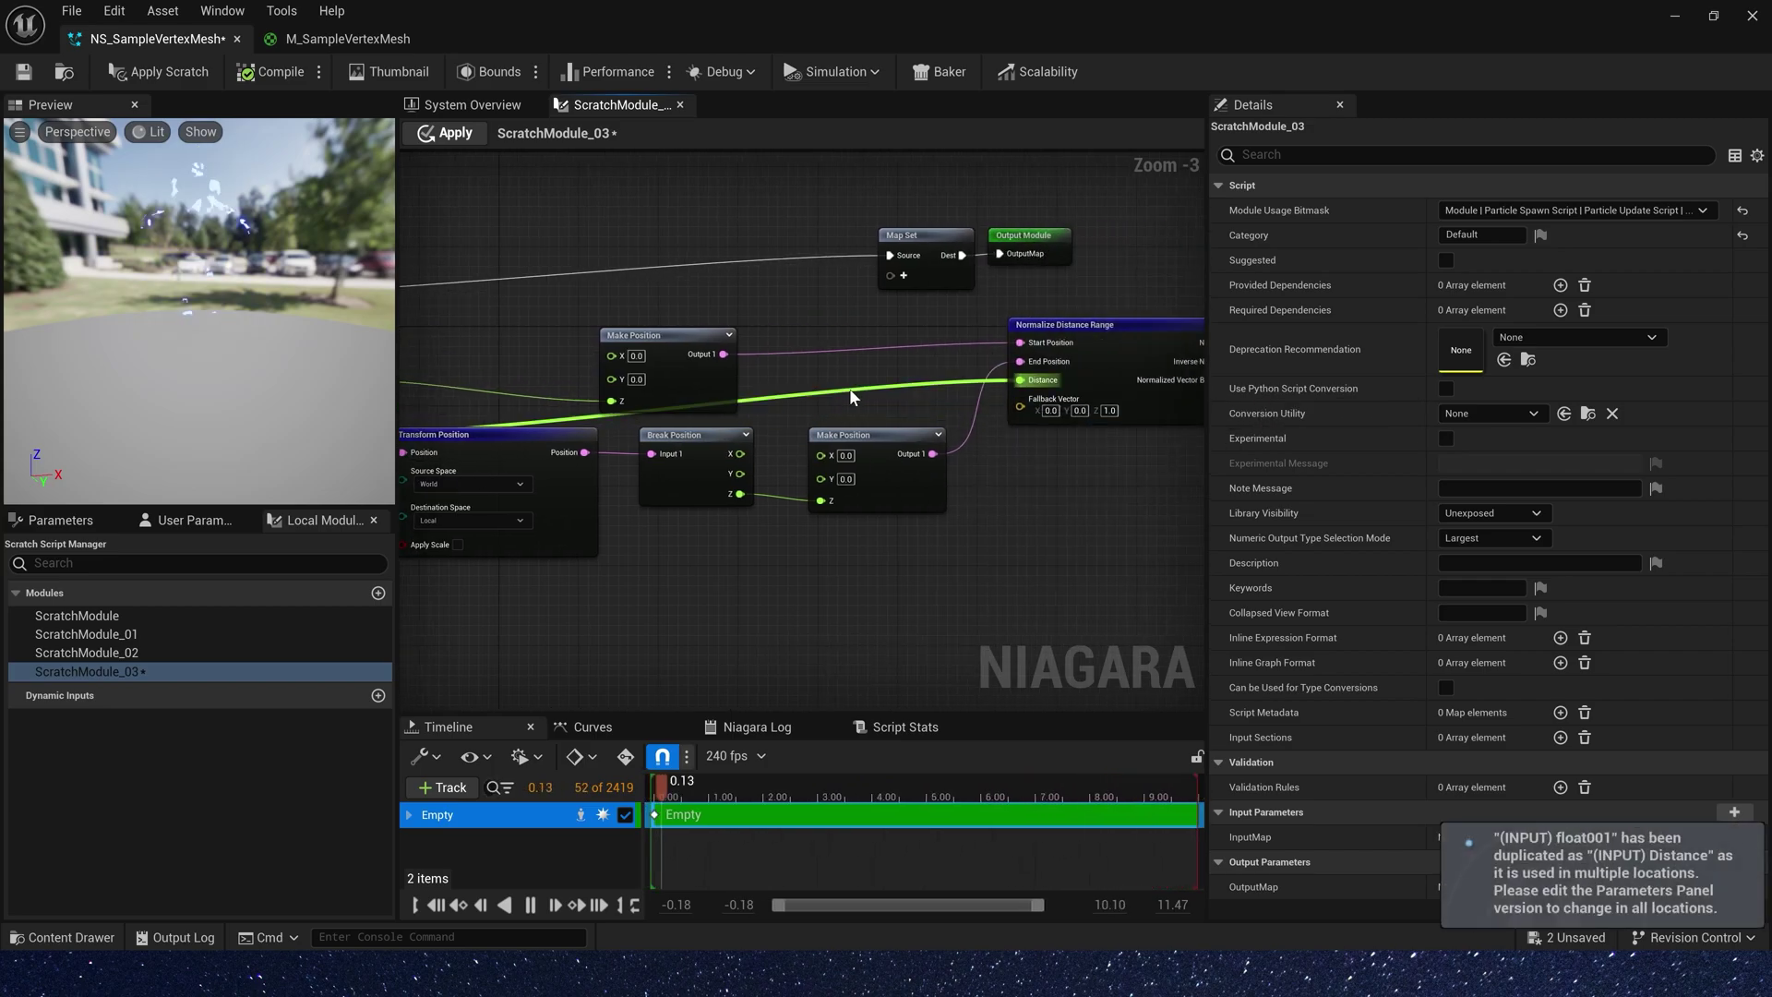
Tidy the graph by raising the upper Make Position node and shifting the Transform Position, Break Position and lower Make Position nodes slightly right
{"action": "right_click_drag", "start_coordinate": [851, 391], "coordinate": [982, 370]}
{"action": "left_click_drag", "start_coordinate": [810, 323], "coordinate": [821, 295]}
{"action": "left_click_drag", "start_coordinate": [710, 387], "coordinate": [950, 489]}
{"action": "left_click_drag", "start_coordinate": [946, 443], "coordinate": [987, 443]}
Connect the Normalized Range output of Normalize Distance Range to a new greater-than comparison node
{"action": "right_click_drag", "start_coordinate": [1062, 517], "coordinate": [572, 513]}
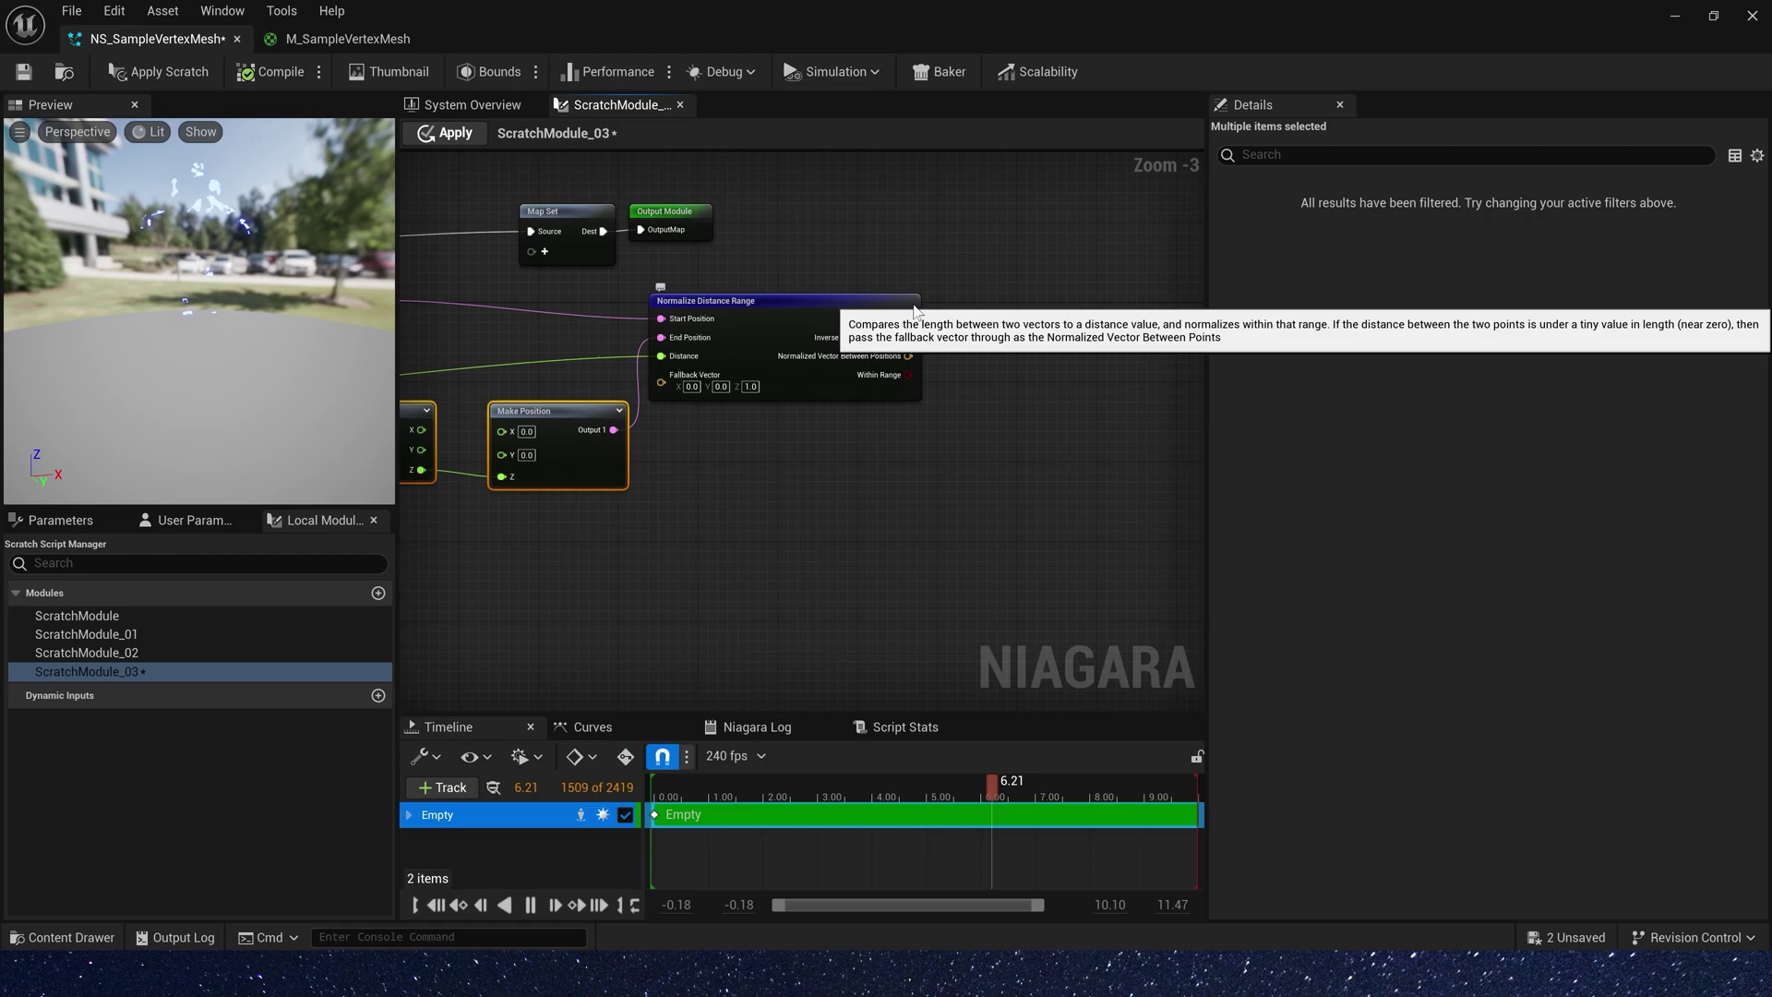
{"action": "left_click_drag", "start_coordinate": [898, 324], "coordinate": [1051, 400]}
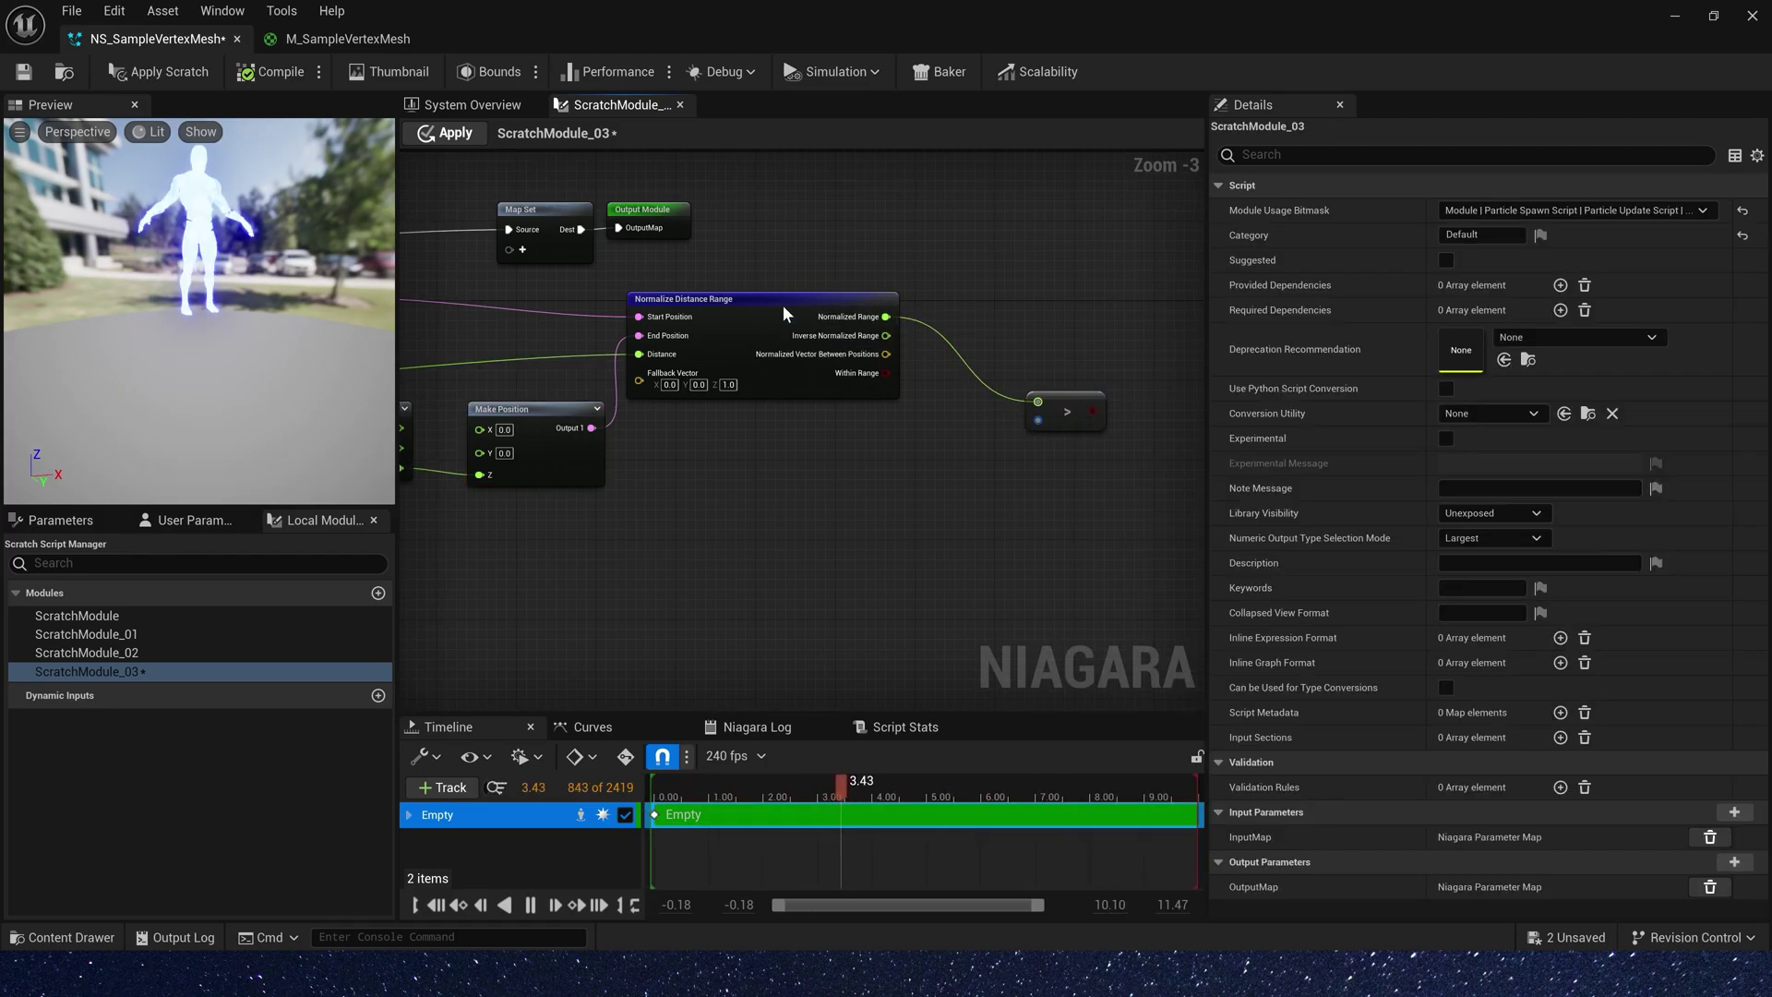
Add a new float input named Height below Distance on the Map Get node
{"action": "right_click_drag", "start_coordinate": [572, 547], "coordinate": [1161, 540]}
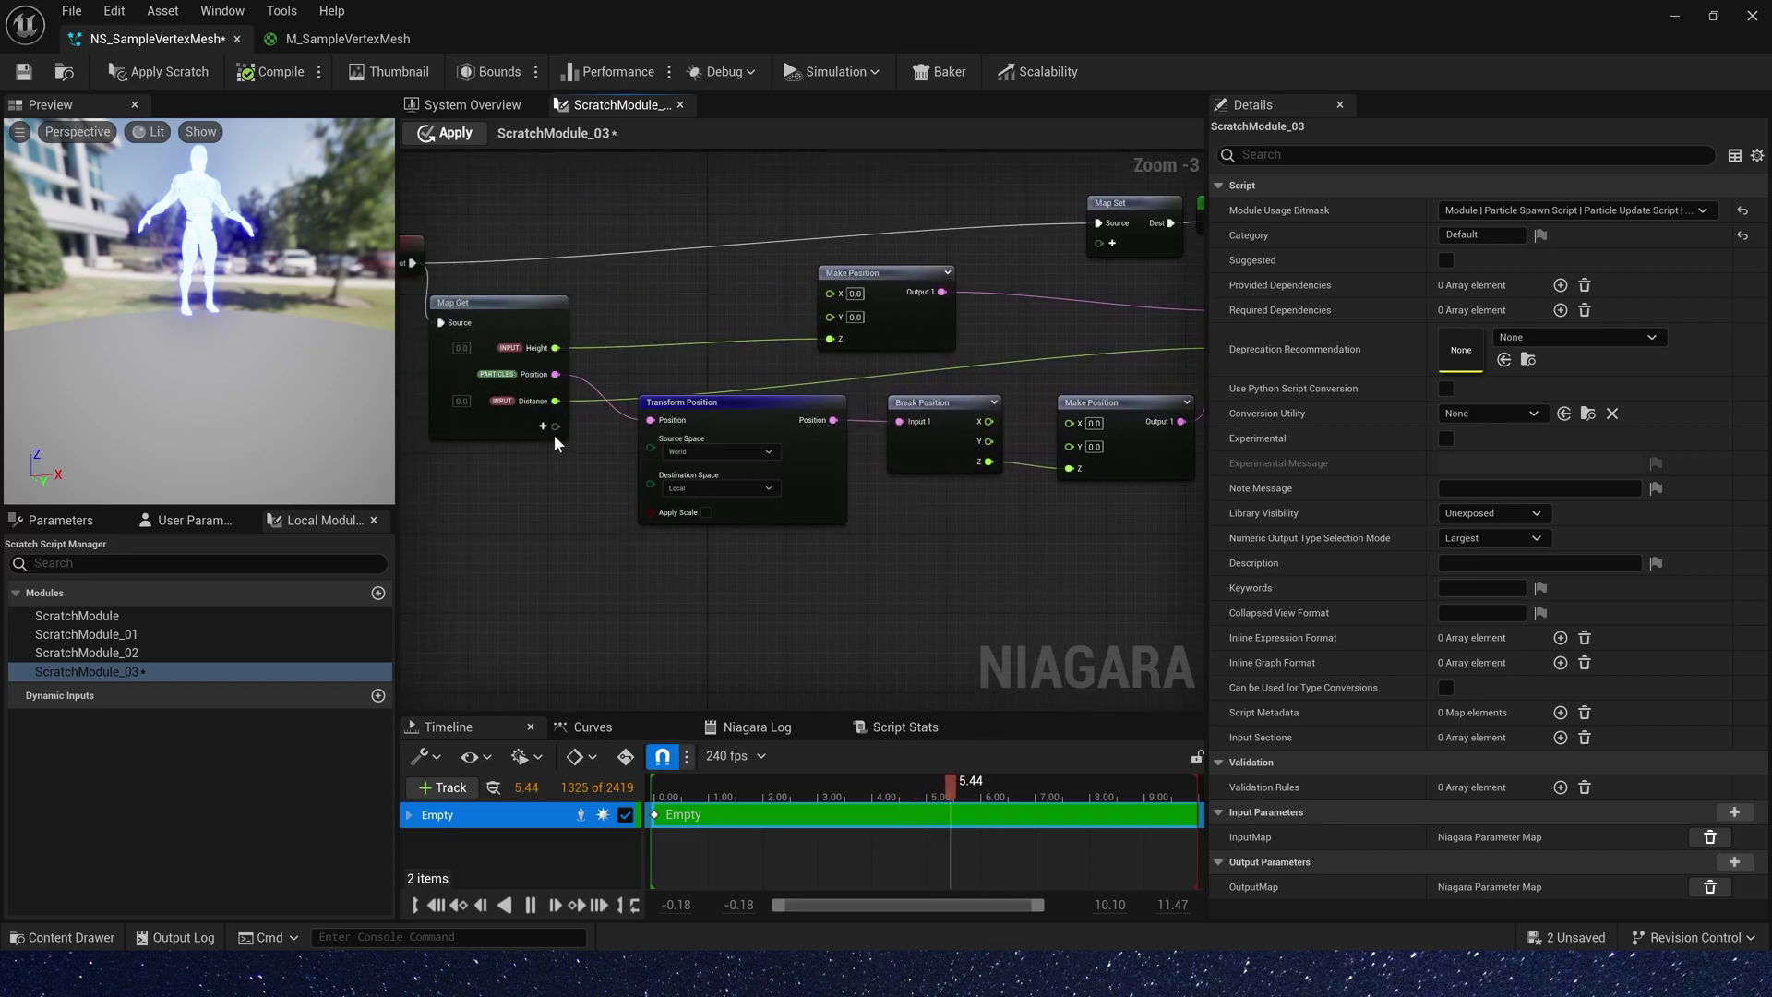
{"action": "left_click", "coordinate": [545, 426]}
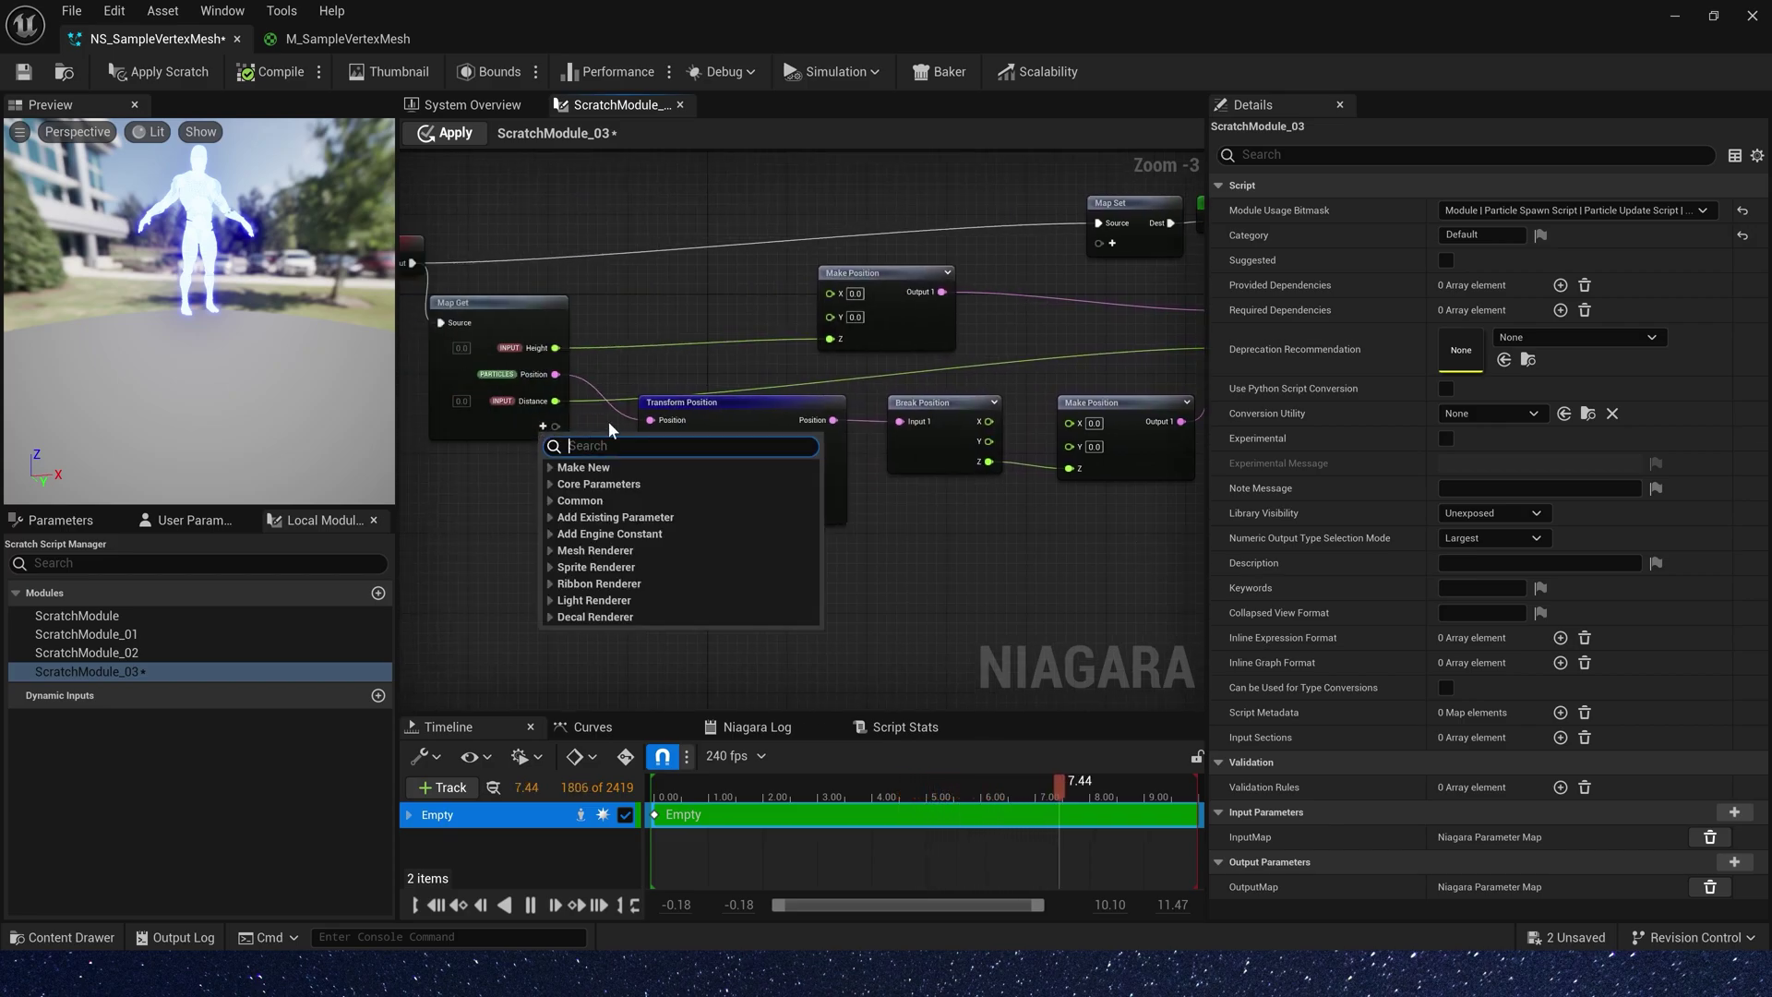
{"action": "type", "text": "float"}
{"action": "key", "text": "Return"}
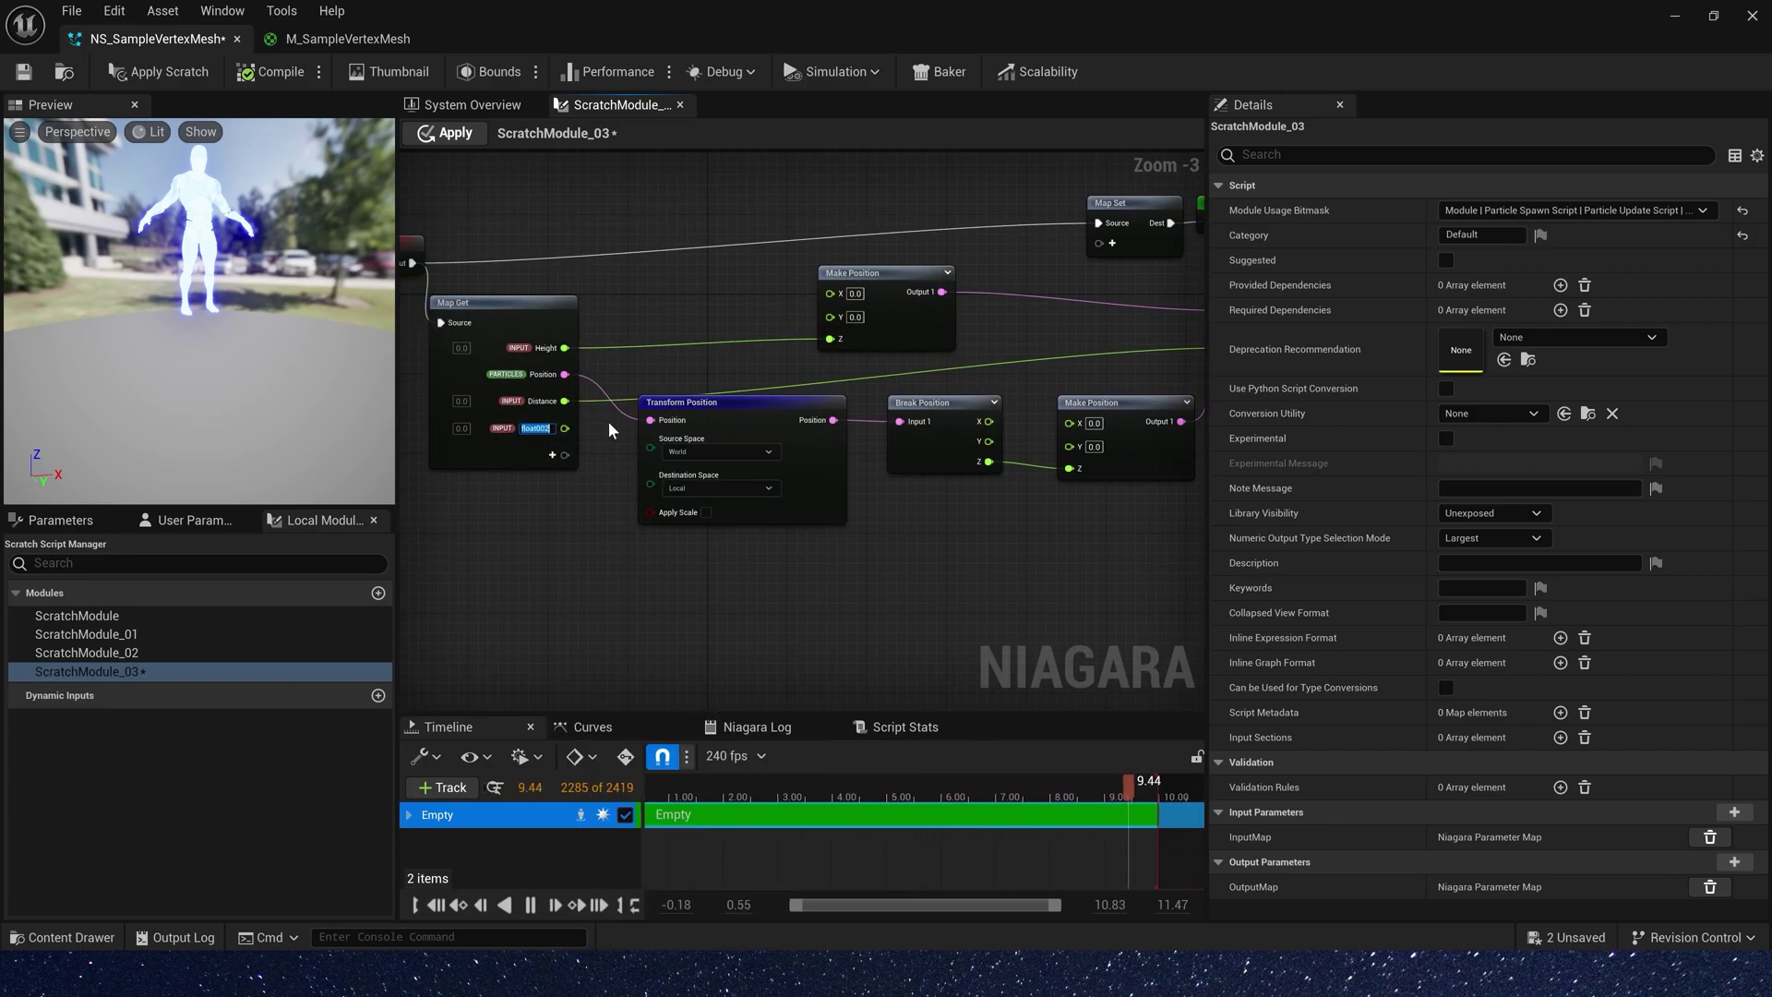
{"action": "type", "text": "Height"}
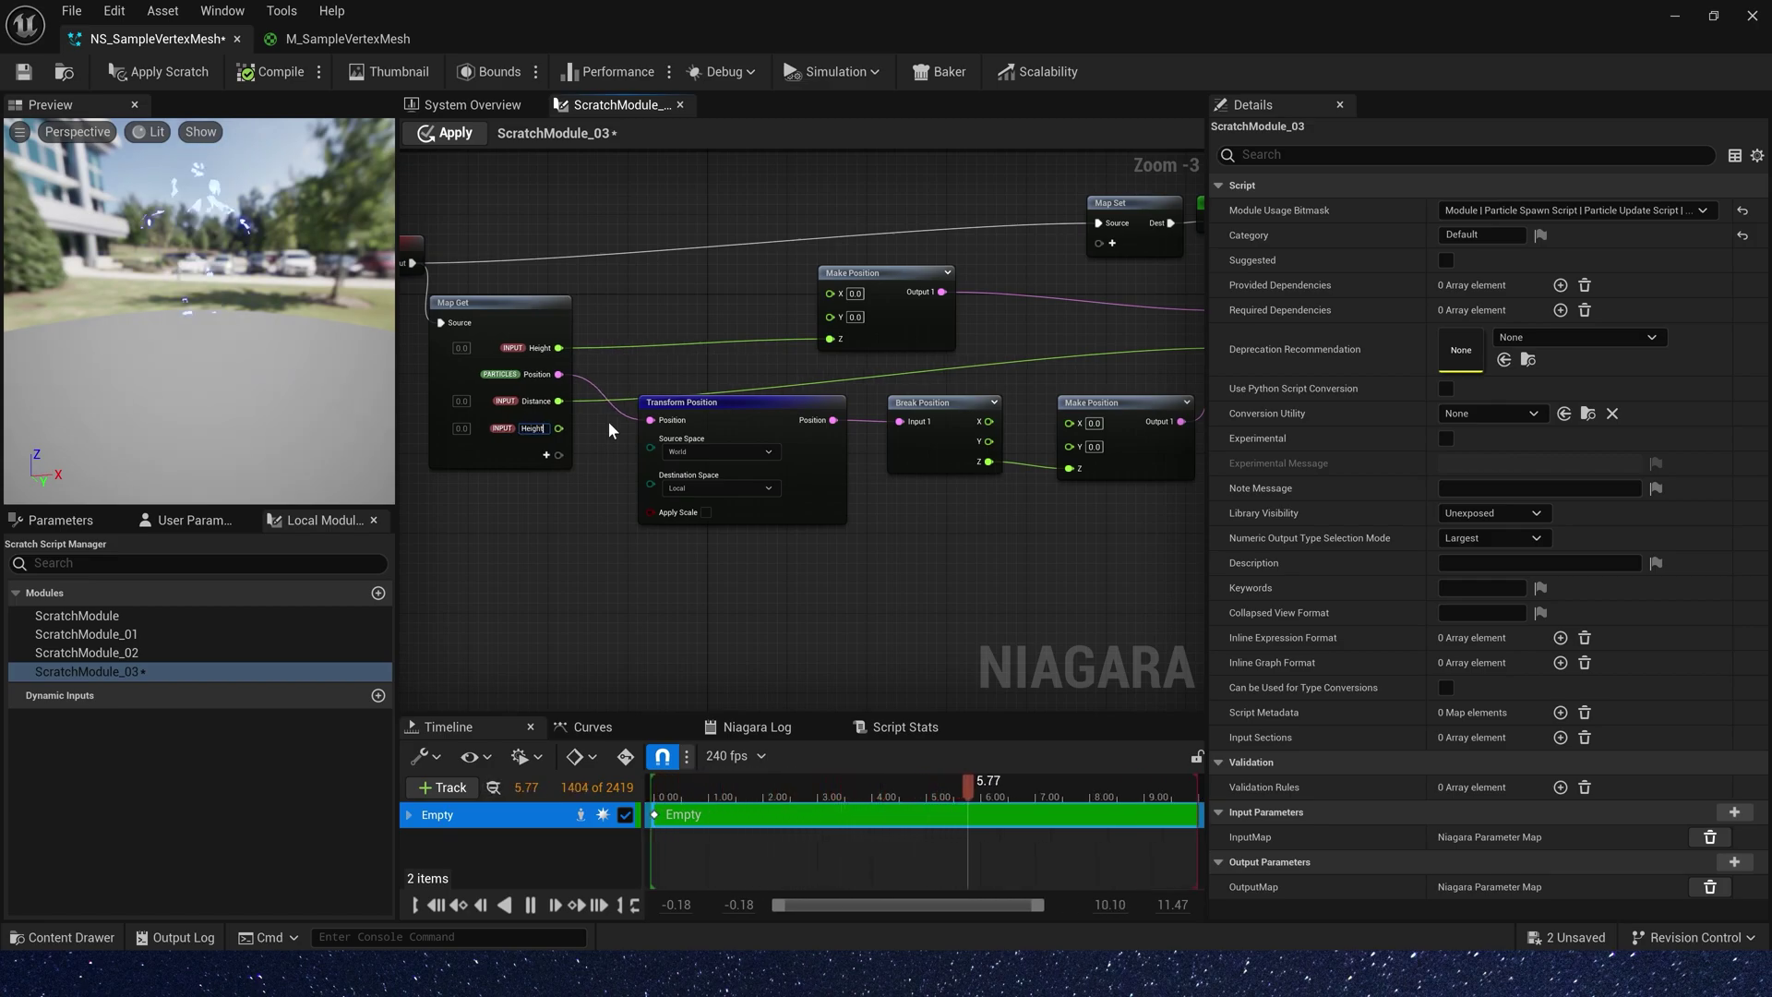
{"action": "key", "text": "Return"}
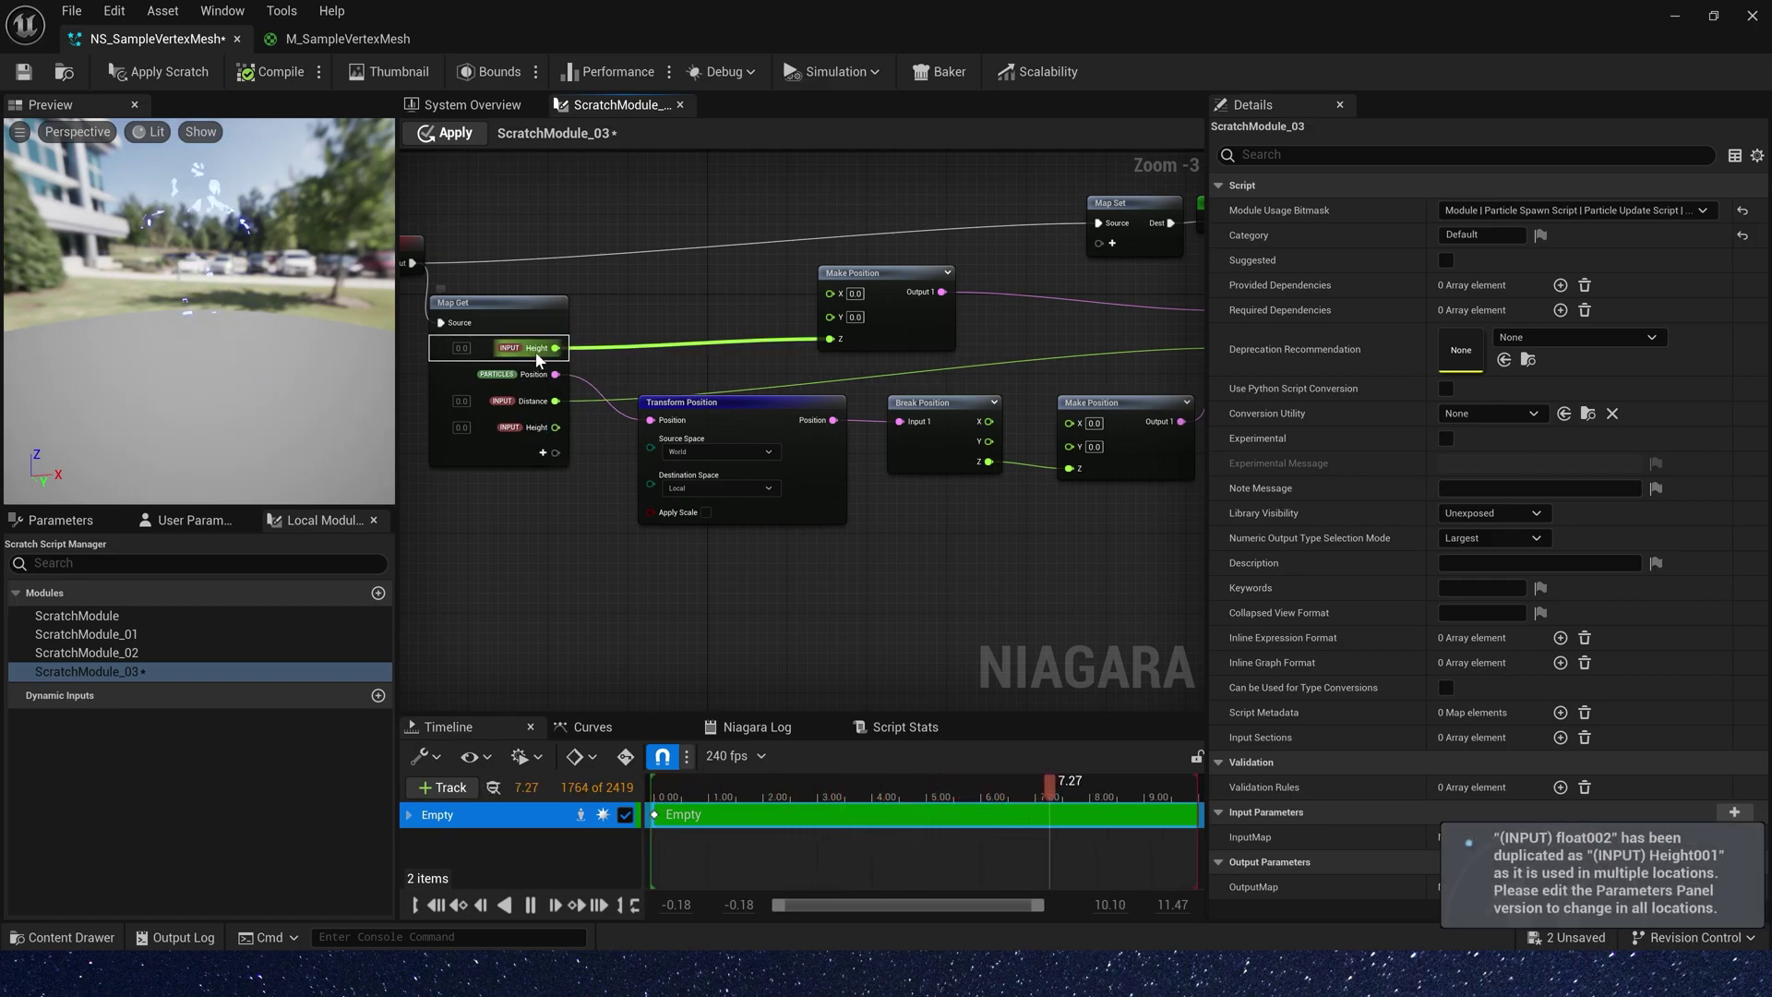
Rename the first input on the Map Get node, the one feeding the upper Make Position node, as Location
{"action": "double_click", "coordinate": [532, 349]}
{"action": "type", "text": "Lo"}
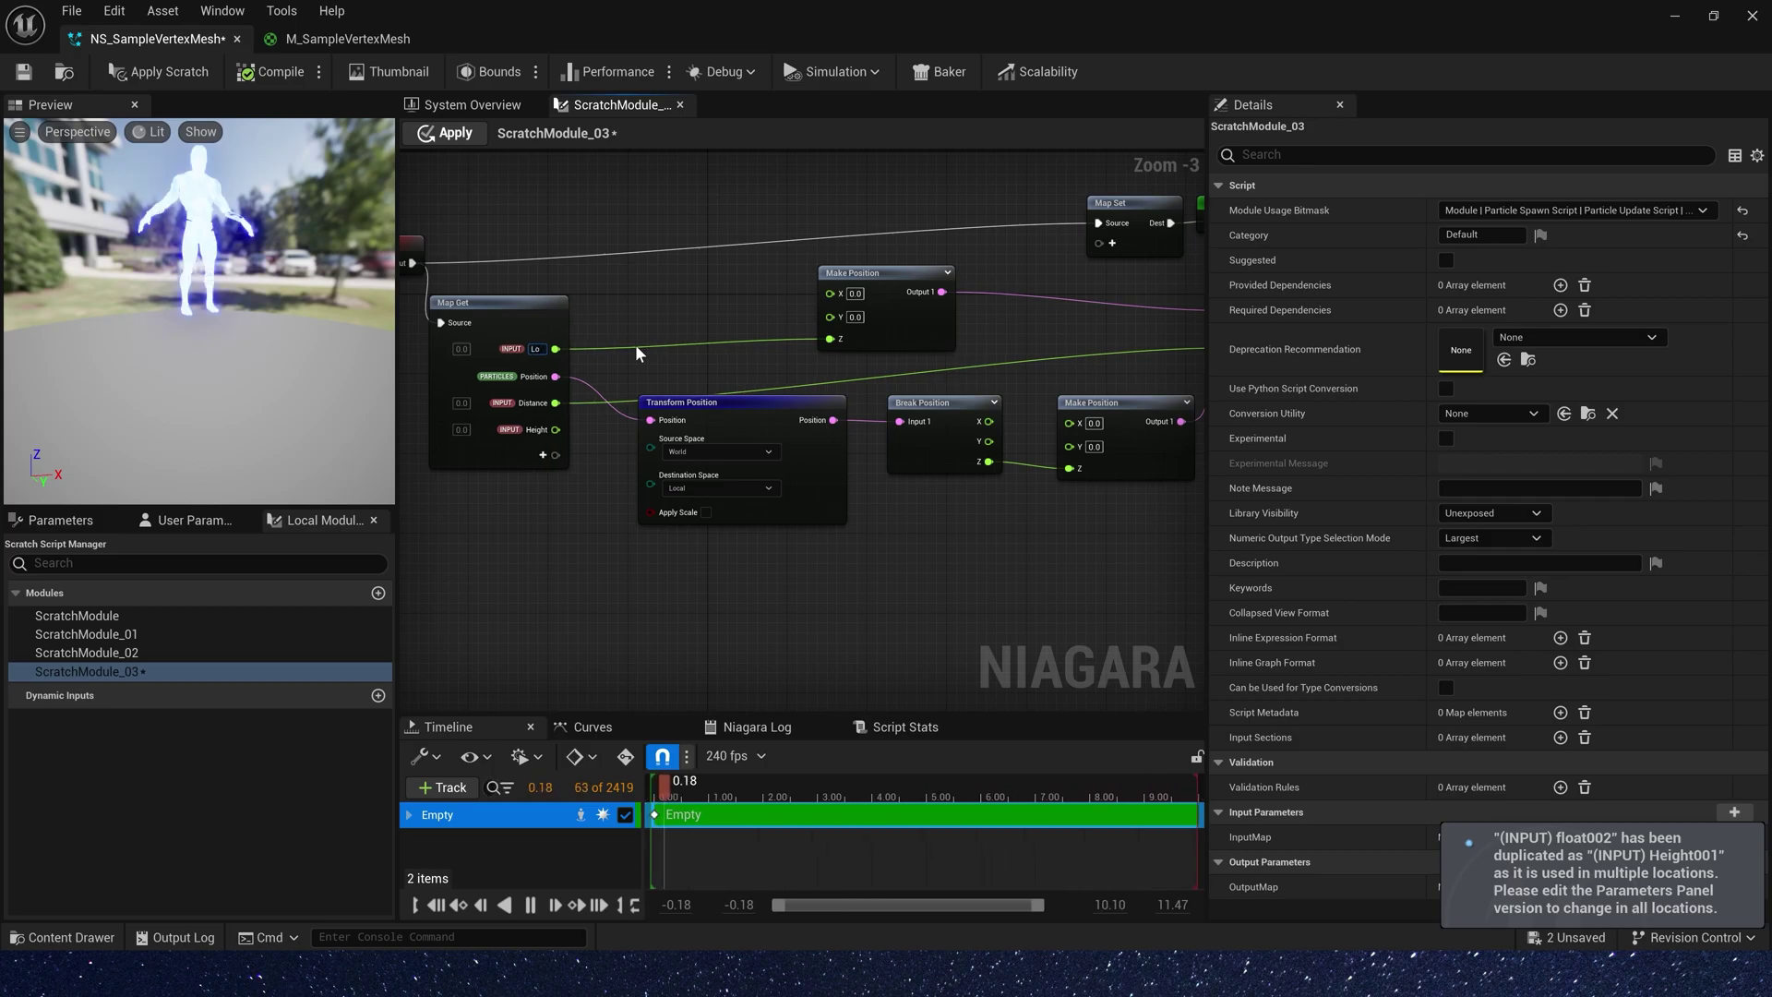
{"action": "type", "text": "cation"}
{"action": "key", "text": "Return"}
Connect the new Height input of Map Get to the second input of the greater-than node
{"action": "scroll", "coordinate": [654, 351], "scroll_direction": "up", "scroll_amount": 1}
{"action": "left_click_drag", "start_coordinate": [554, 437], "coordinate": [696, 431]}
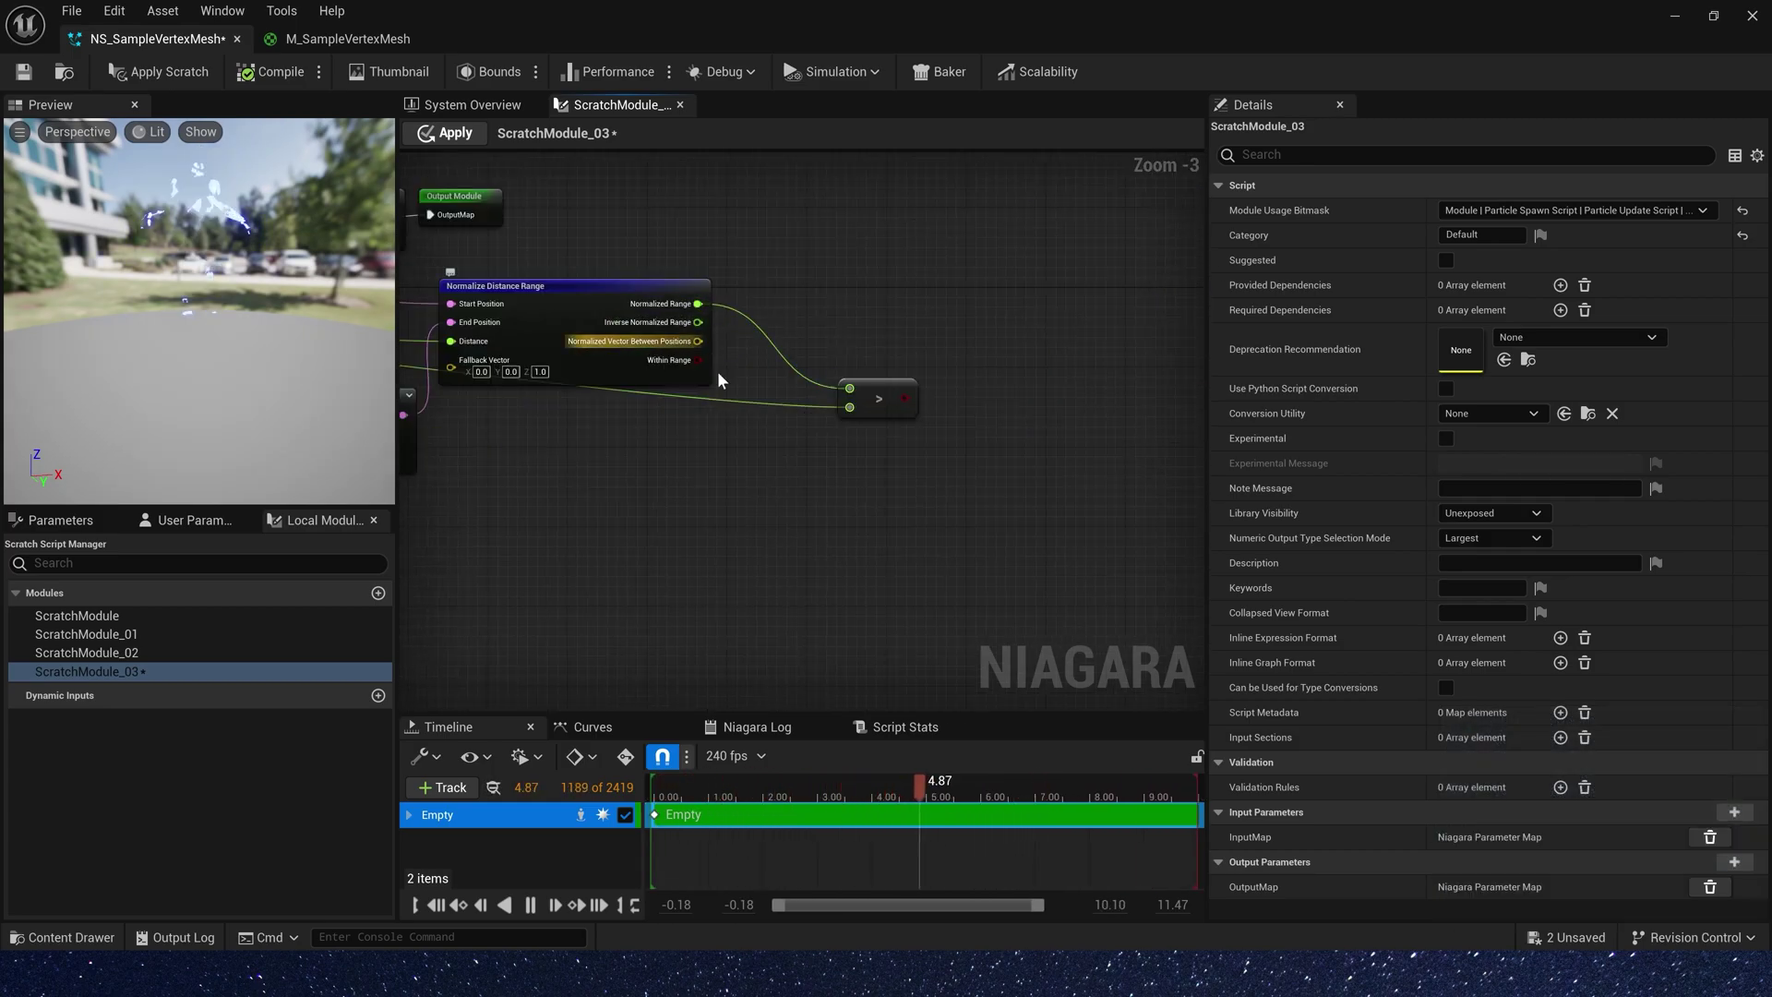
{"action": "right_click_drag", "start_coordinate": [561, 449], "coordinate": [648, 474]}
{"action": "right_click_drag", "start_coordinate": [1099, 411], "coordinate": [1016, 426]}
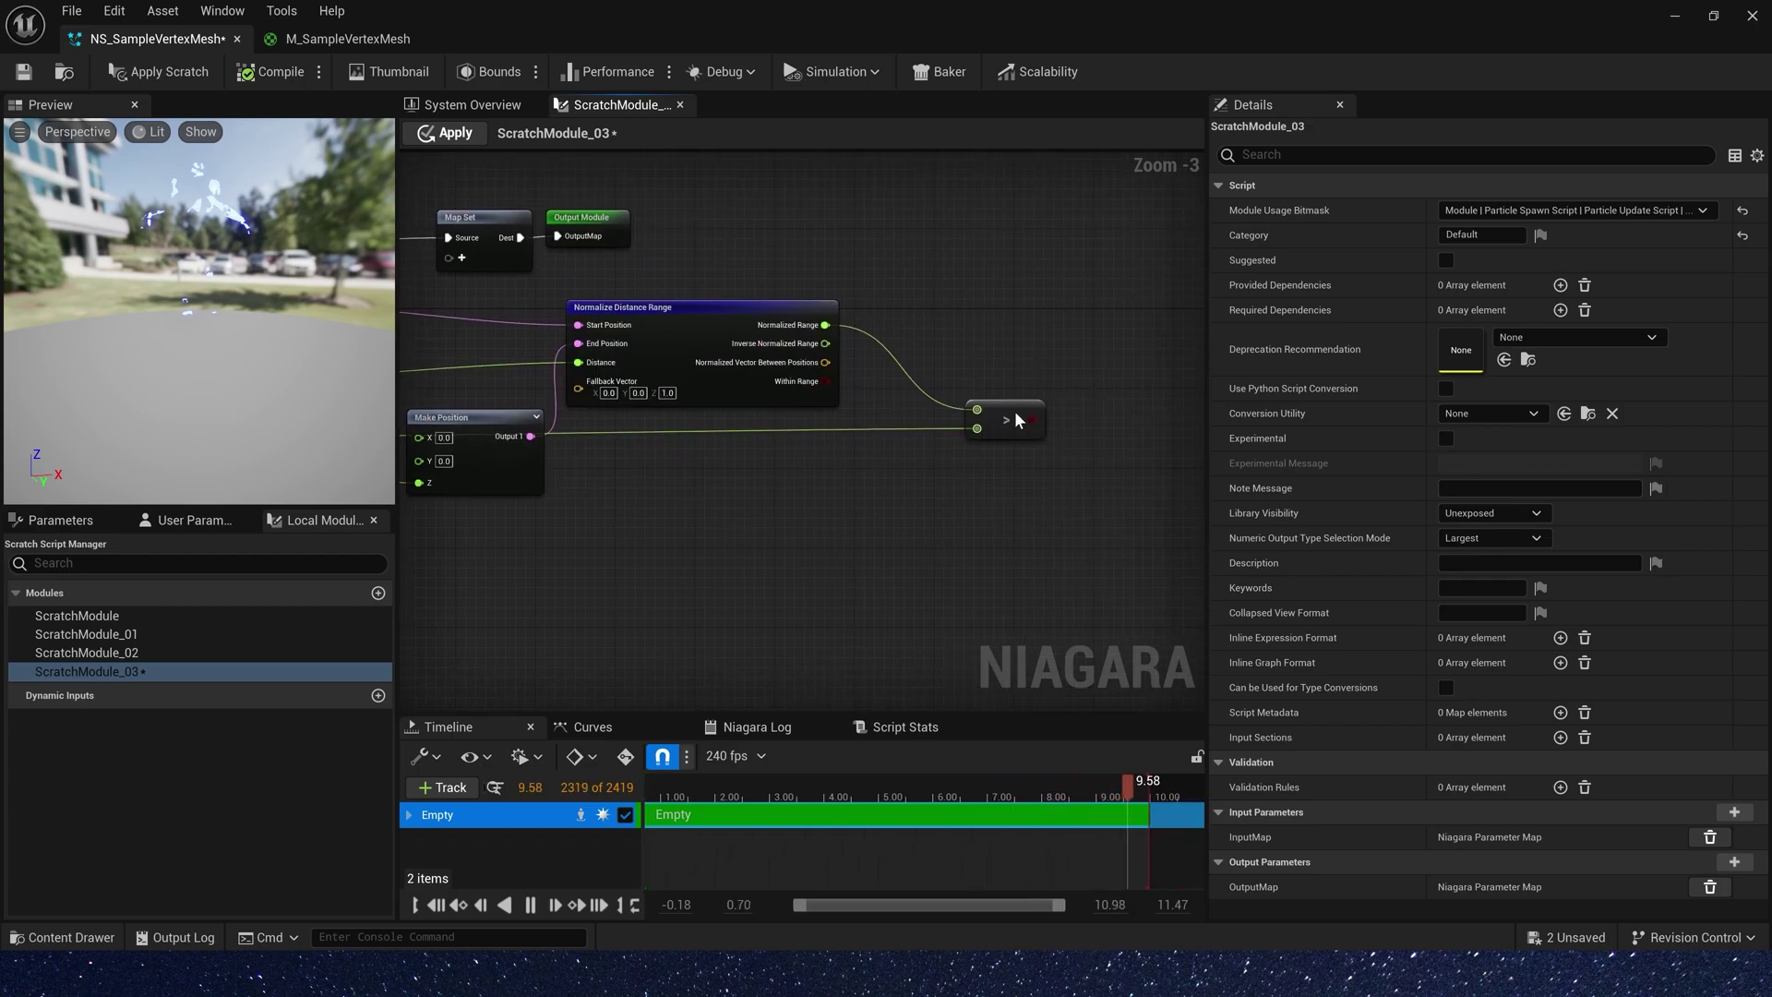
Feed the greater-than result into the Selector of a new Select node and make its value type float
{"action": "left_click_drag", "start_coordinate": [1031, 420], "coordinate": [1094, 353]}
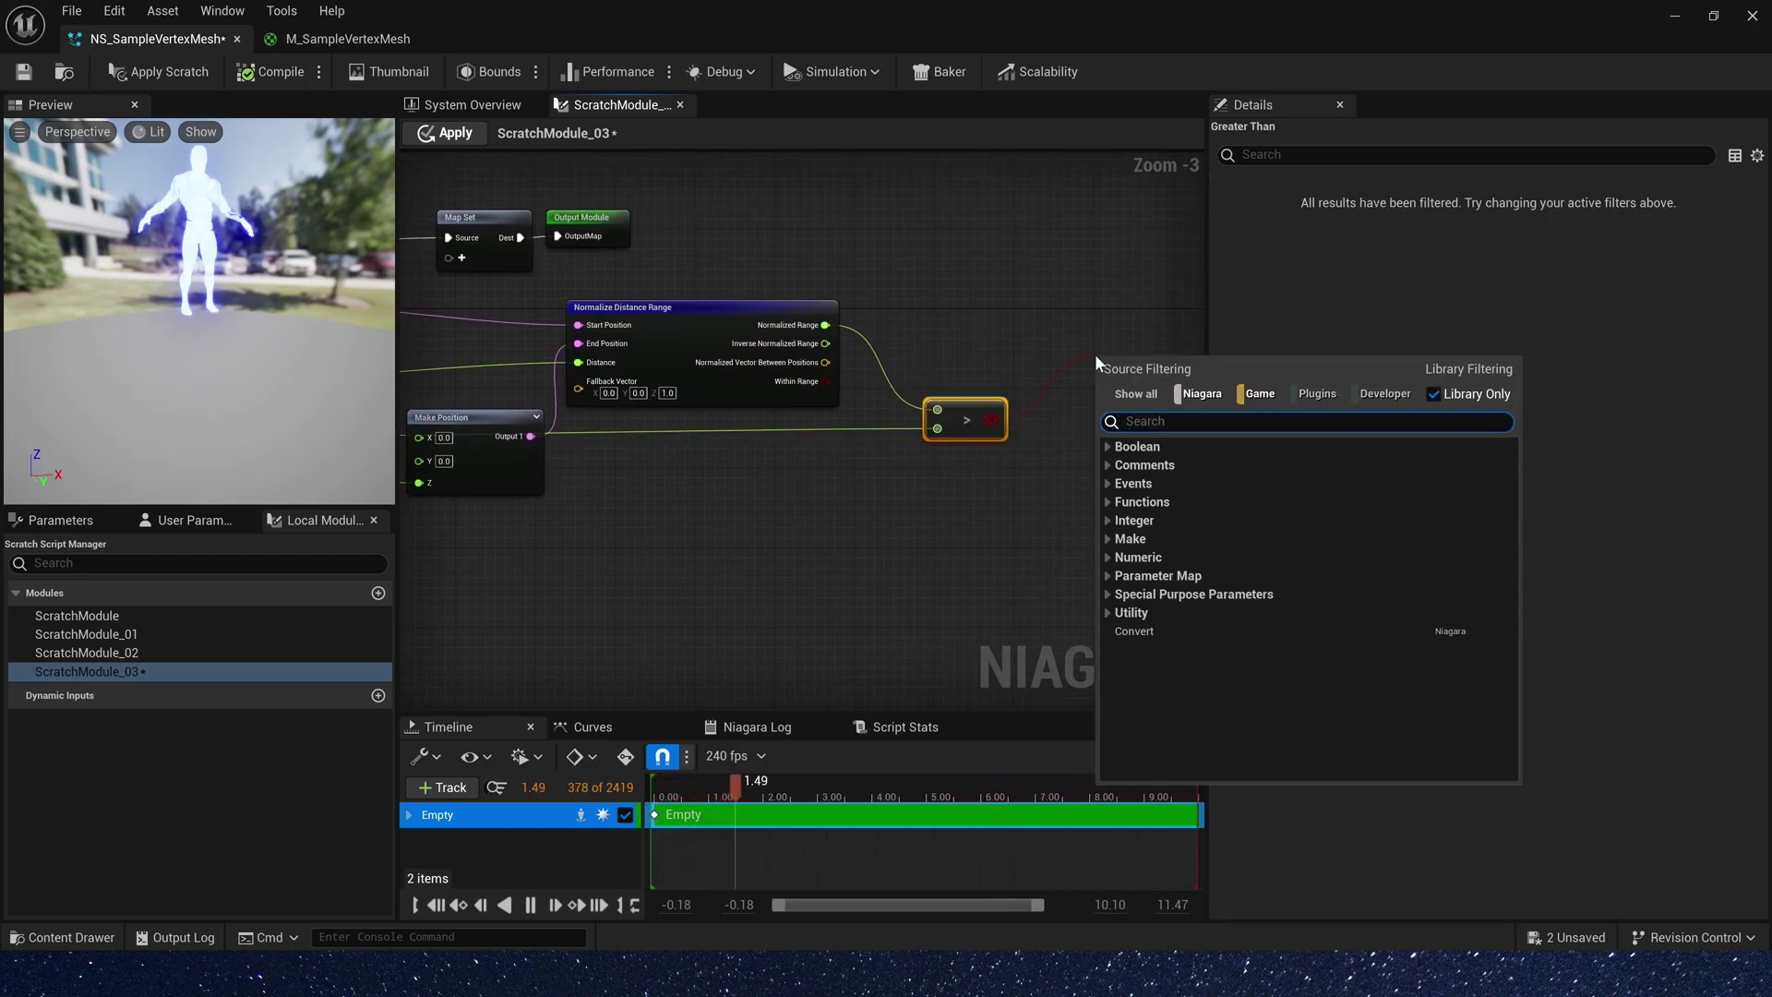
{"action": "type", "text": "select"}
{"action": "key", "text": "Return"}
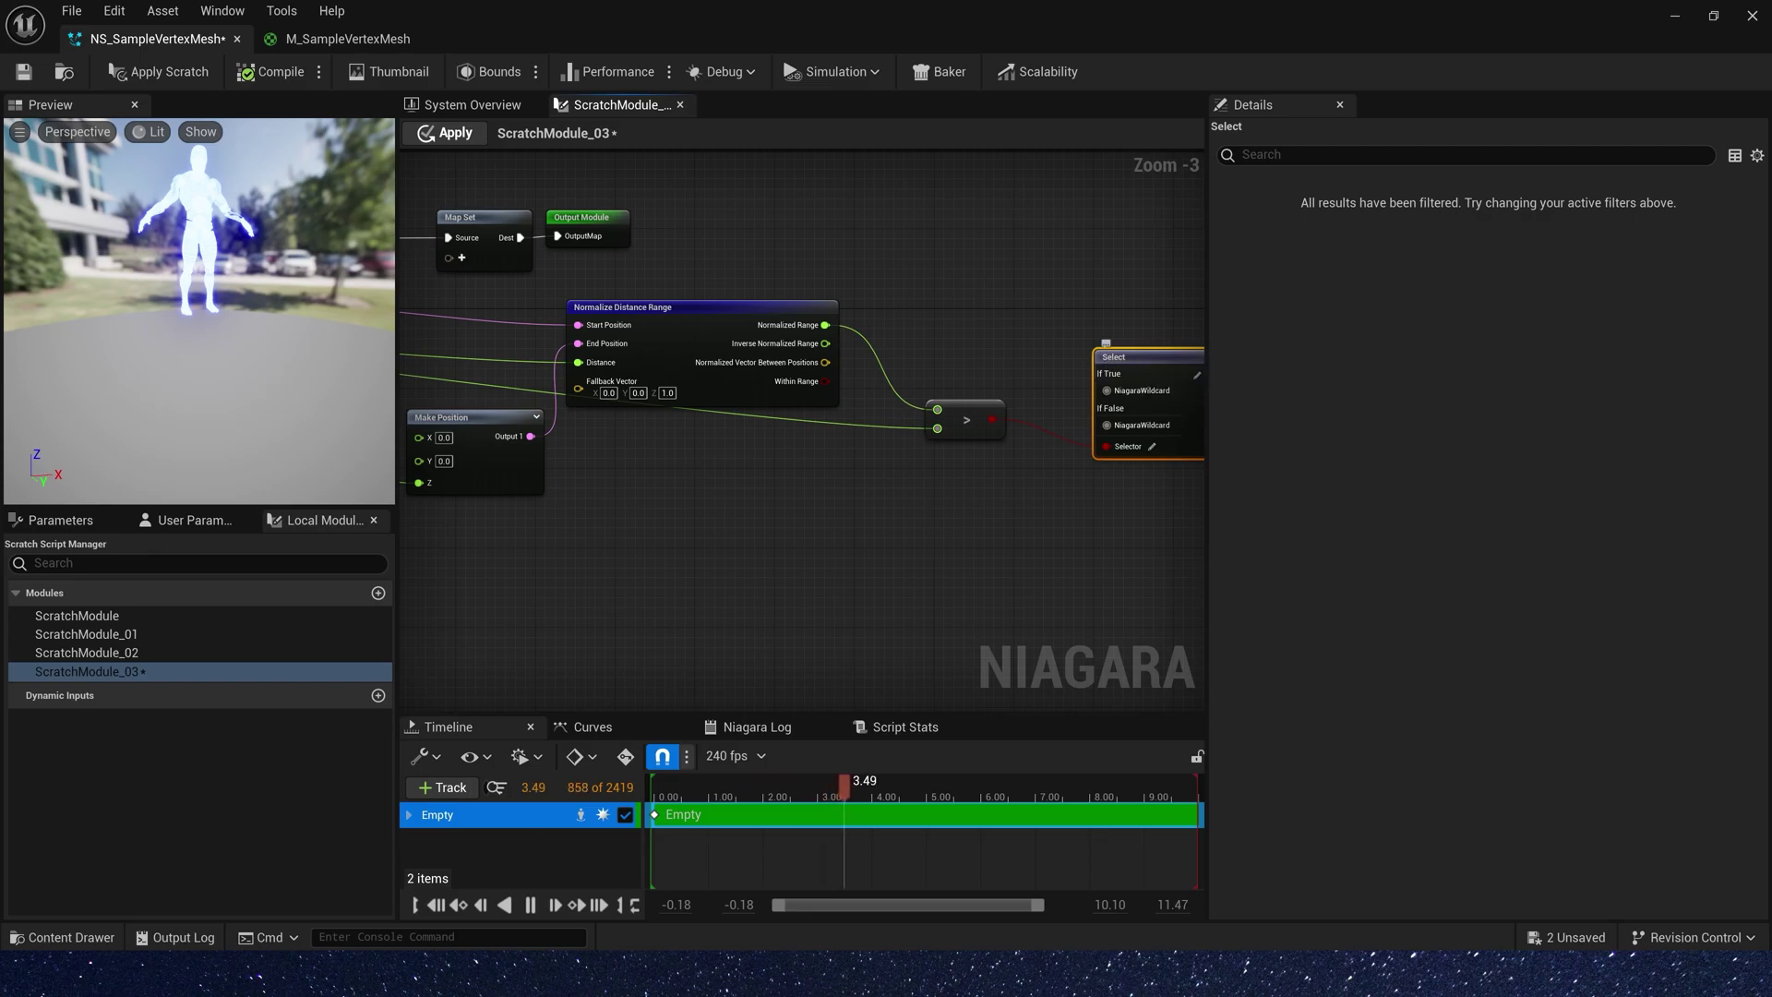
{"action": "right_click_drag", "start_coordinate": [1134, 389], "coordinate": [1039, 374]}
{"action": "right_click", "coordinate": [1039, 377]}
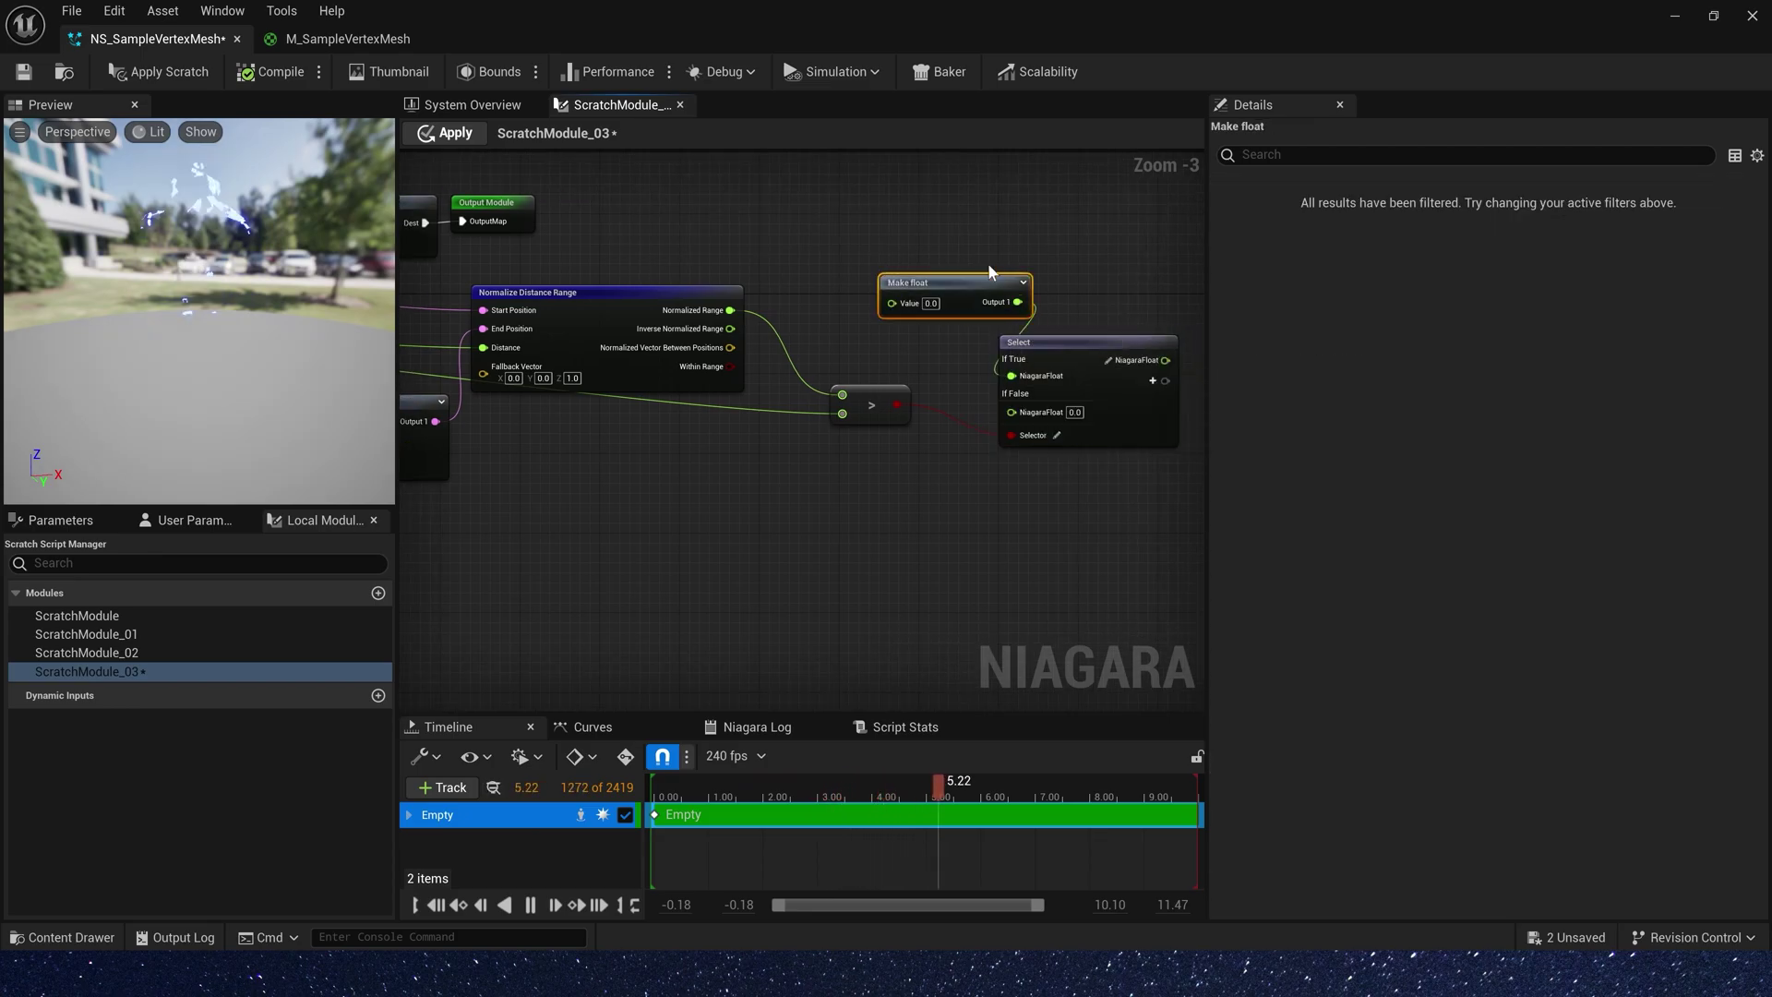
{"action": "key", "text": "Delete"}
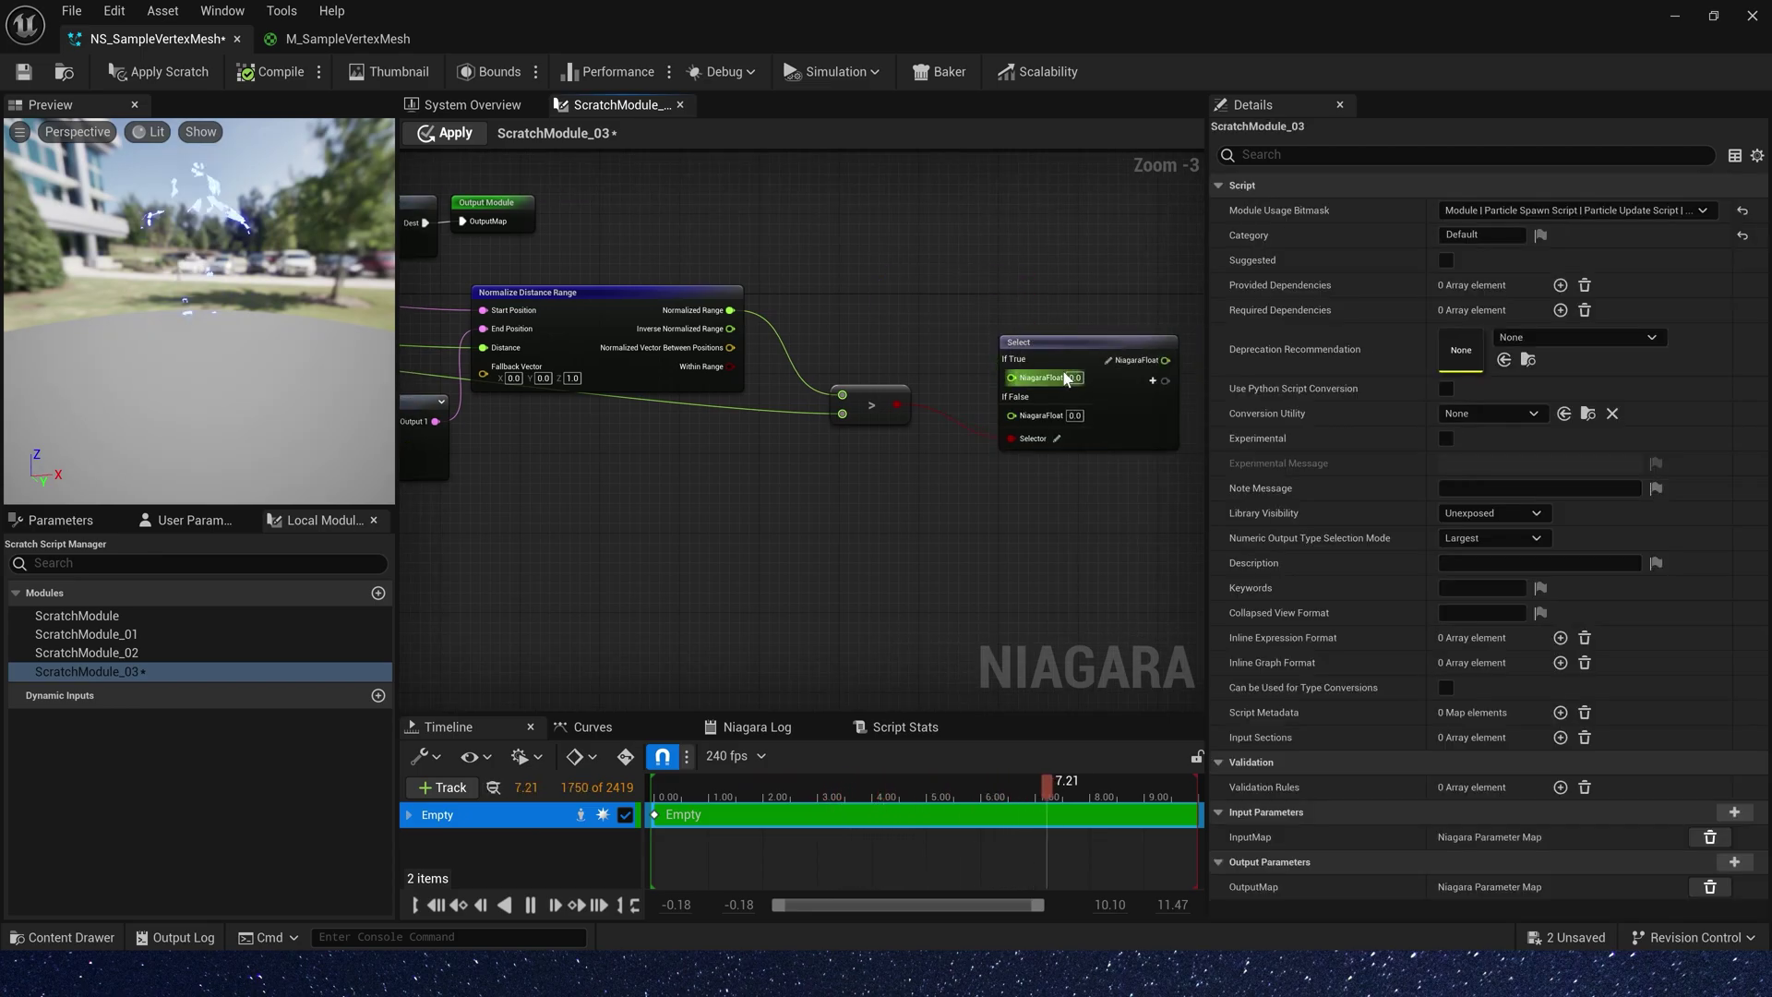
Set the Select node's If True value to 1 and move the node upward
{"action": "left_click", "coordinate": [1076, 377]}
{"action": "type", "text": "1"}
{"action": "left_click_drag", "start_coordinate": [1064, 343], "coordinate": [1047, 285]}
Move Map Set and Output Module beyond the Select node, and add a float parameter named Lerp to Map Set
{"action": "scroll", "coordinate": [741, 235], "scroll_direction": "down", "scroll_amount": 2}
{"action": "left_click_drag", "start_coordinate": [637, 267], "coordinate": [1058, 208]}
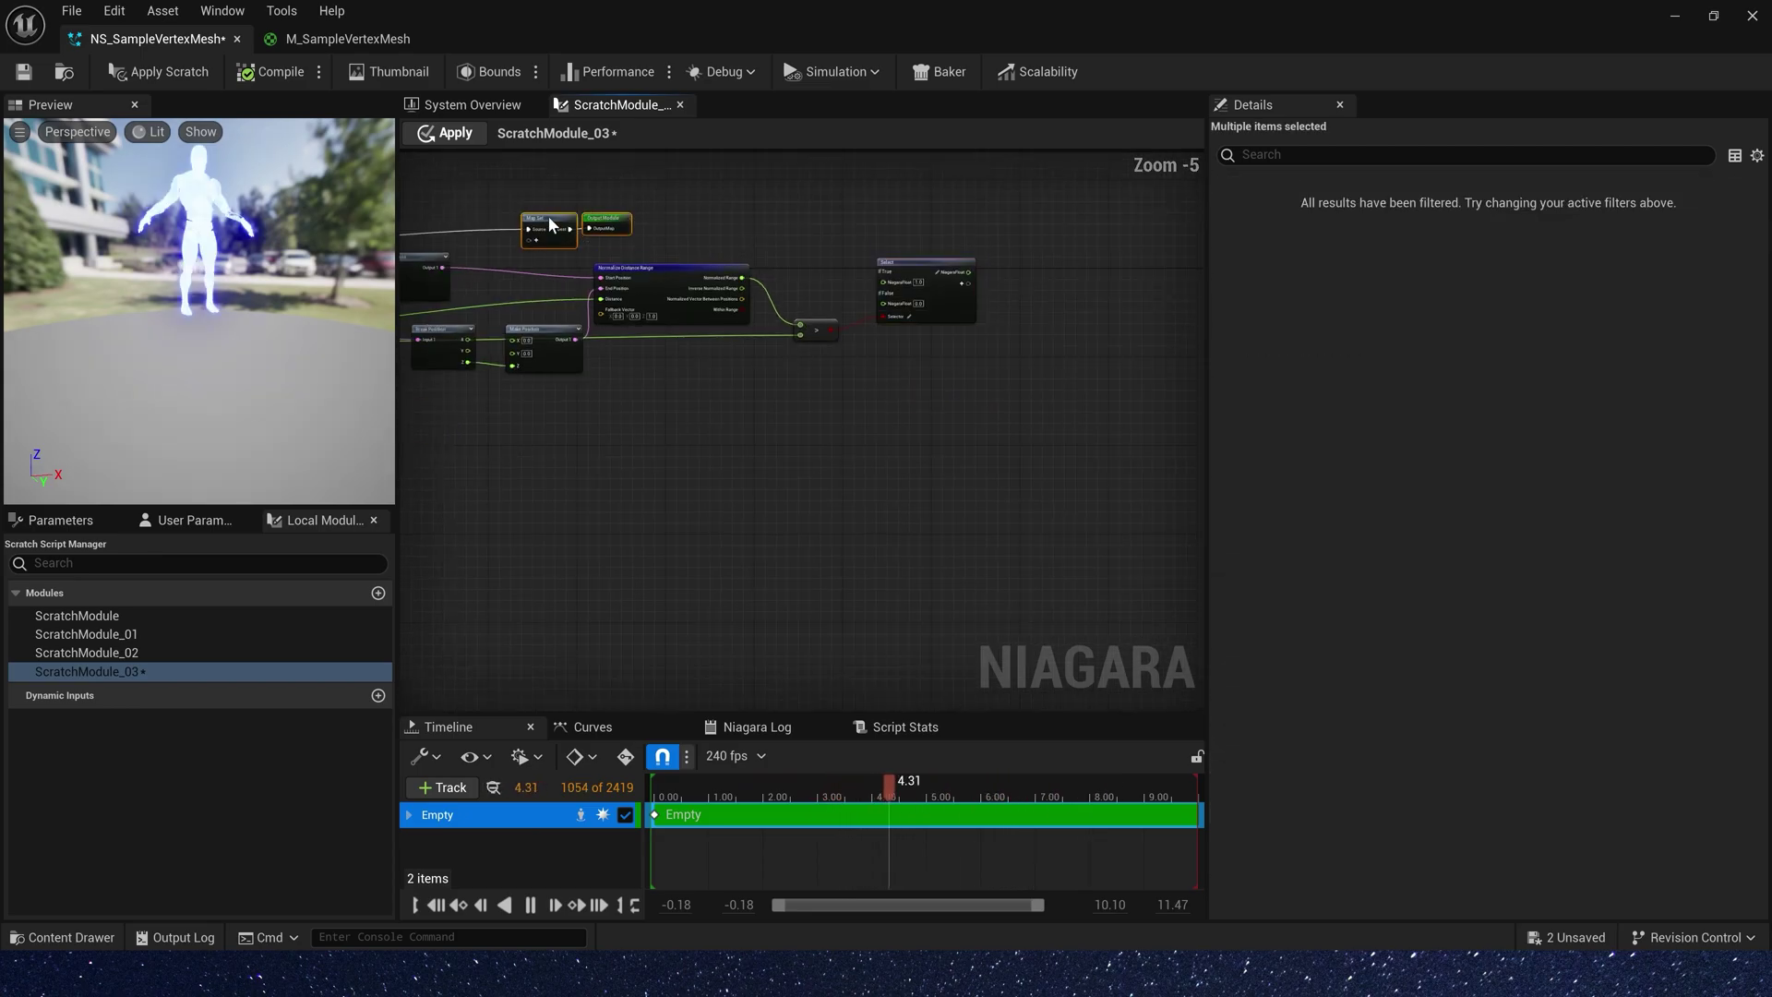
{"action": "scroll", "coordinate": [1080, 168], "scroll_direction": "up", "scroll_amount": 3}
{"action": "left_click", "coordinate": [1005, 302]}
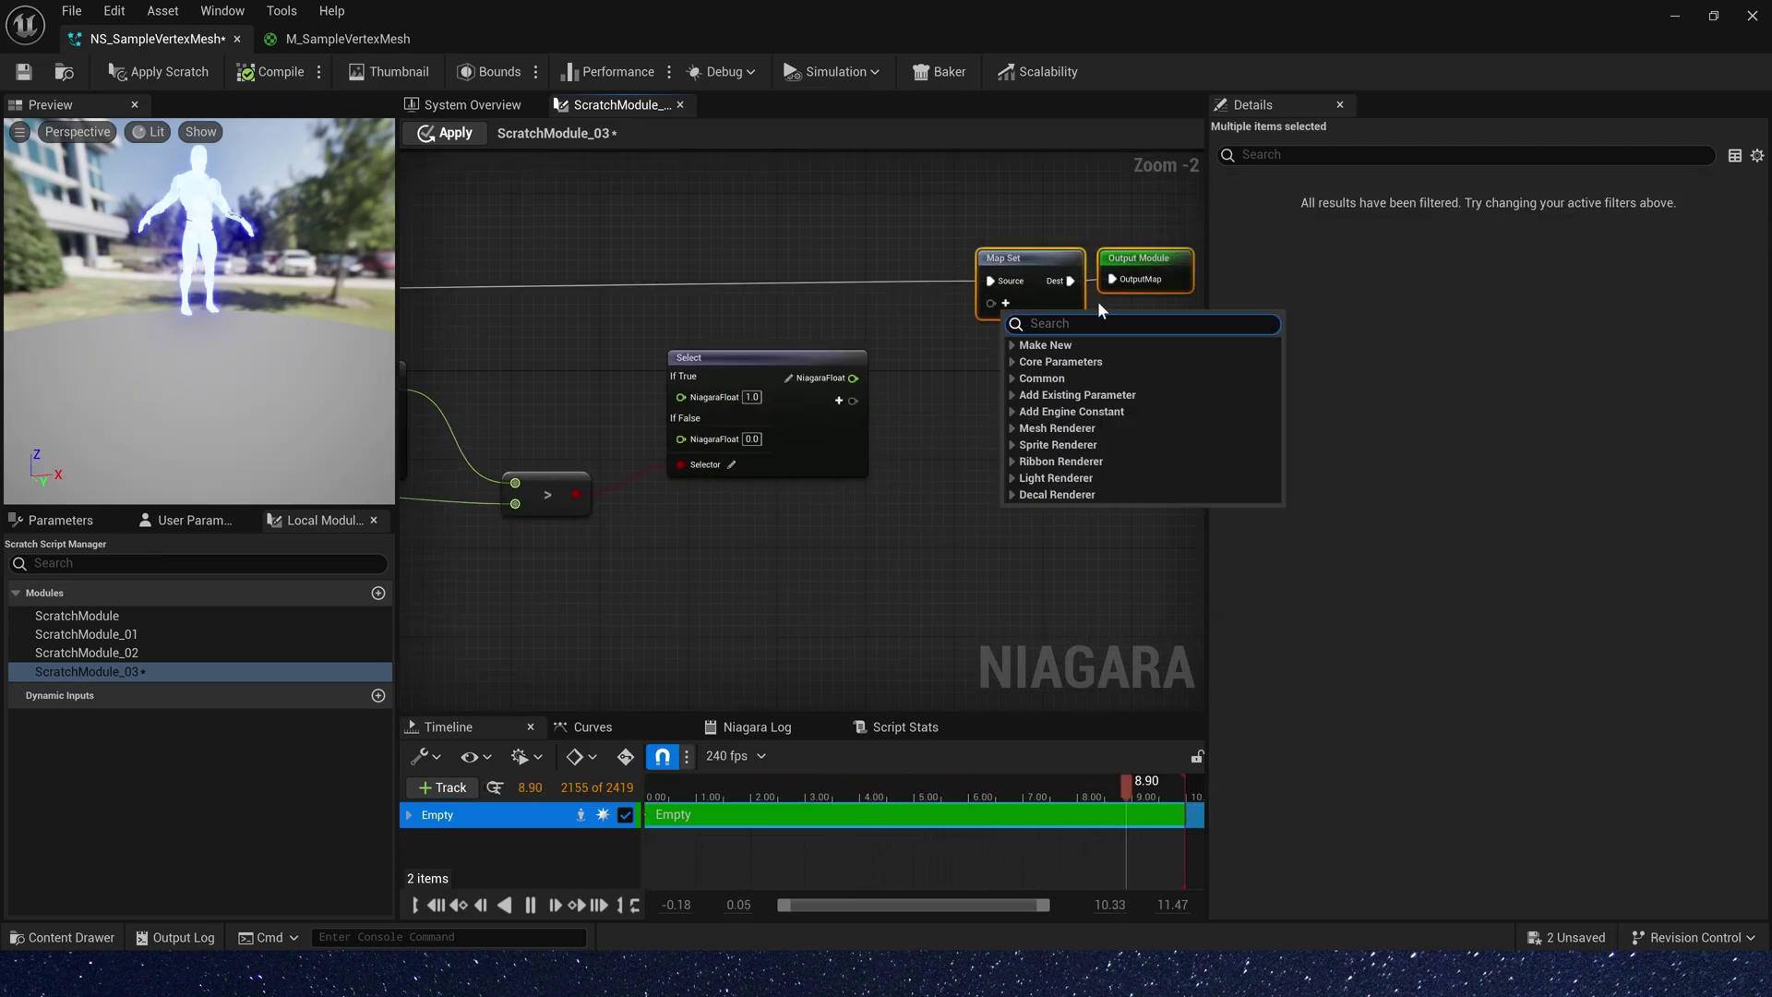
{"action": "type", "text": "float"}
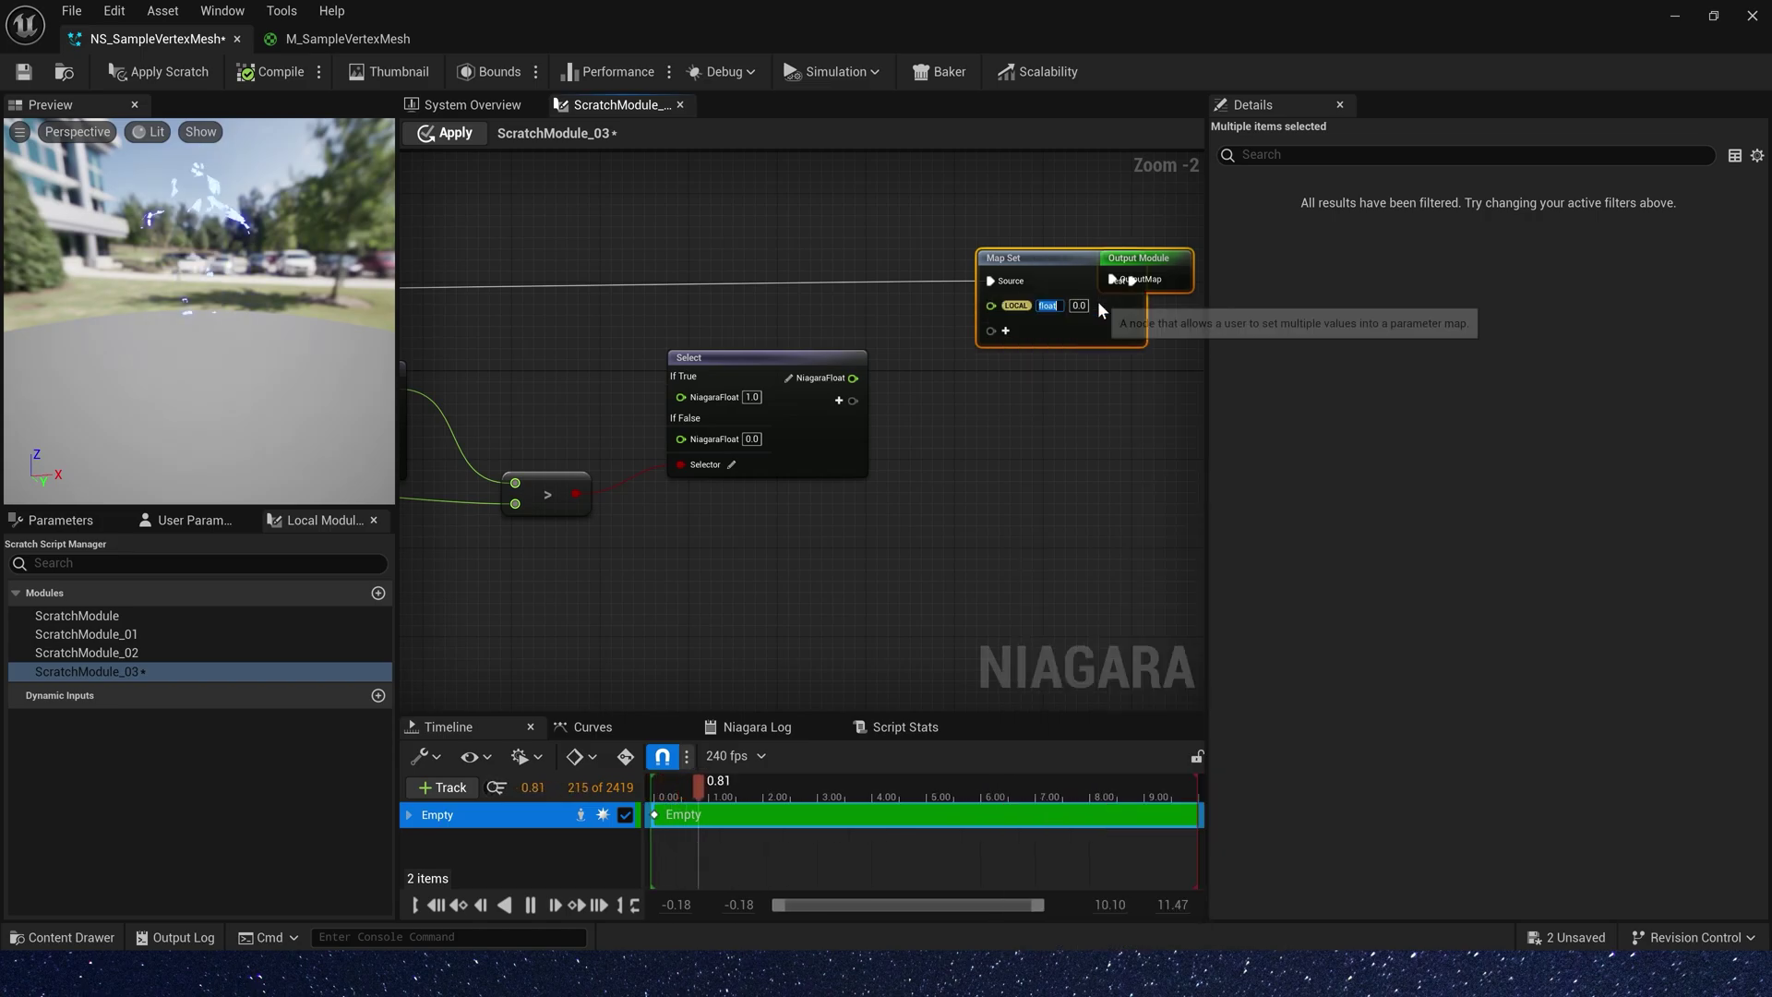
{"action": "key", "text": "Return"}
{"action": "type", "text": "Lerp"}
{"action": "key", "text": "Return"}
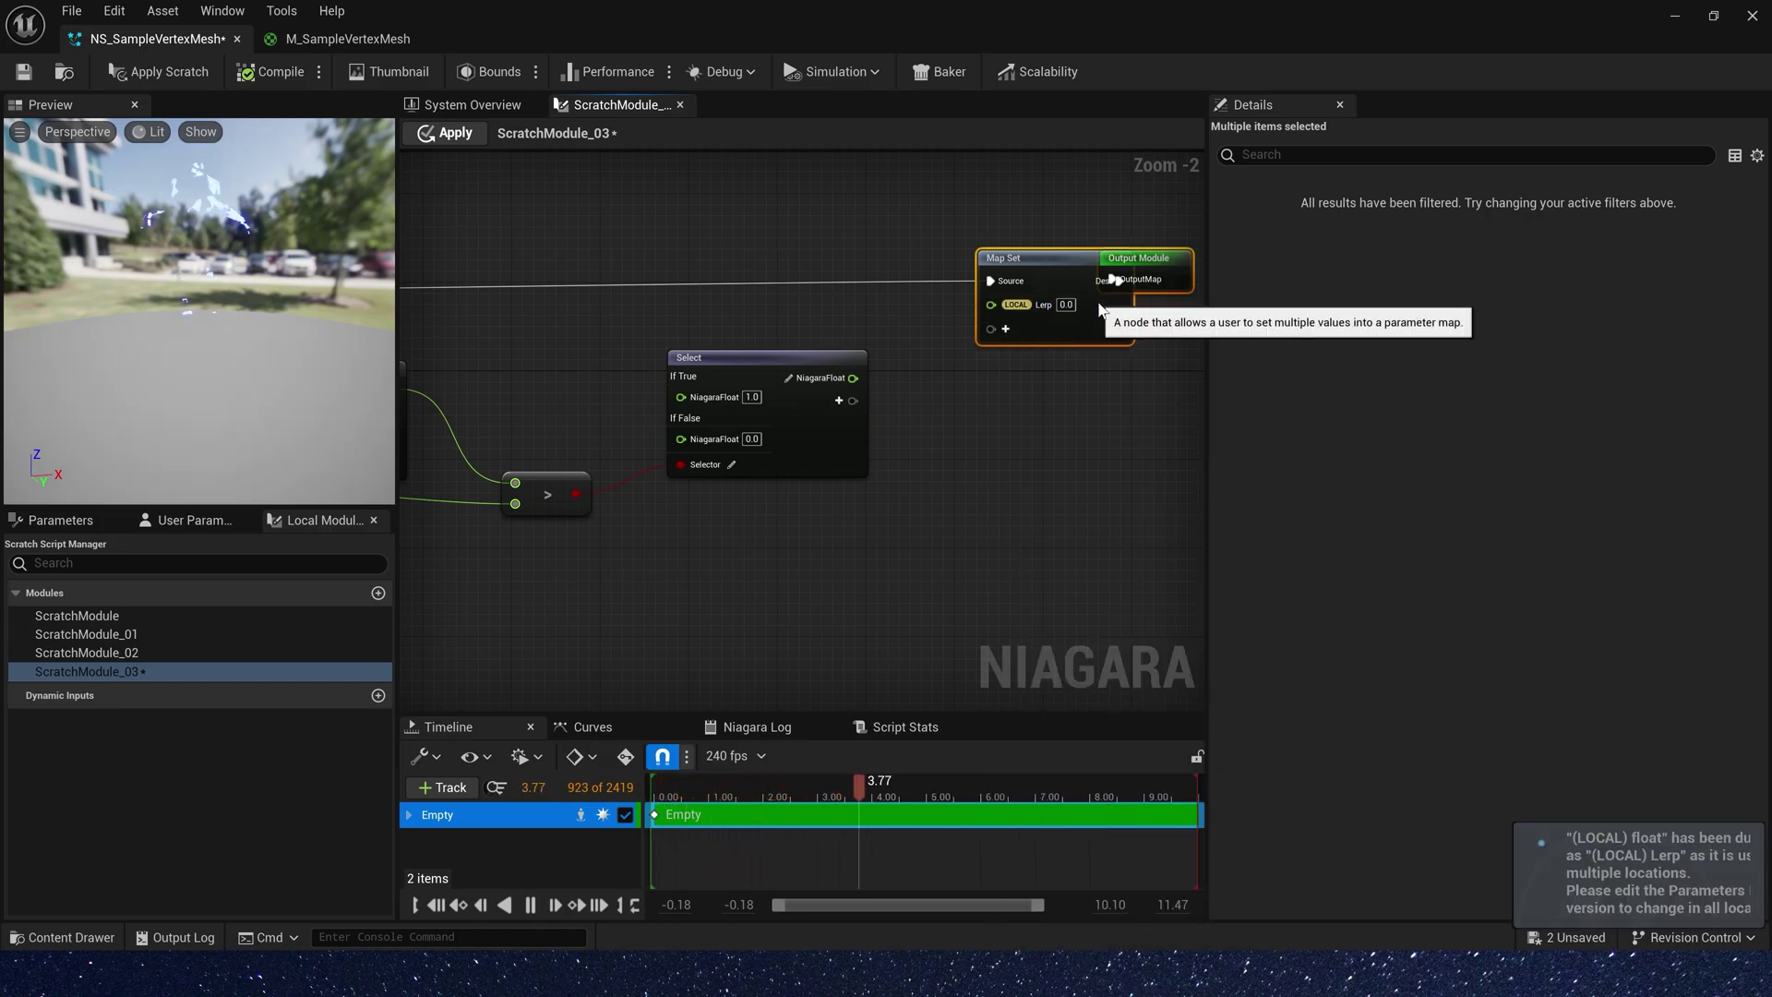
Change the Lerp parameter's namespace to Particles and space Output Module away from Map Set
{"action": "right_click_drag", "start_coordinate": [1098, 304], "coordinate": [949, 306]}
{"action": "left_click_drag", "start_coordinate": [1022, 261], "coordinate": [1080, 260]}
{"action": "left_click", "coordinate": [839, 305]}
{"action": "left_click", "coordinate": [828, 411]}
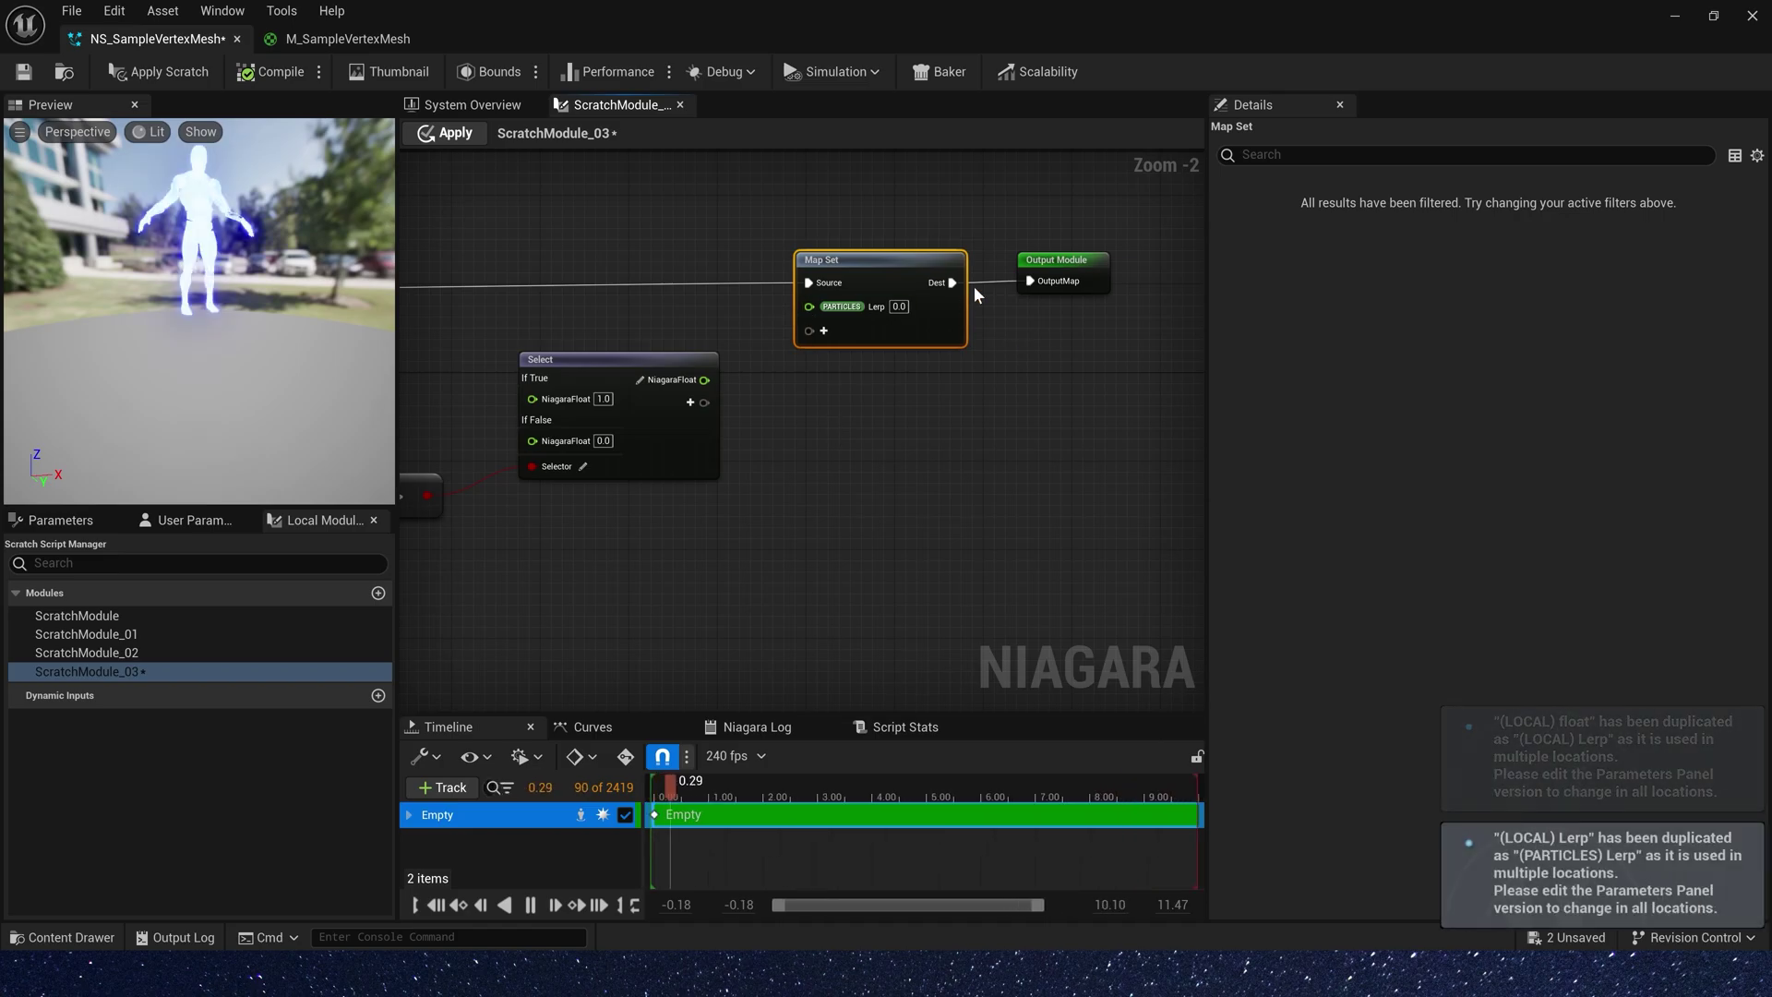
Connect the Select node's float output to Particles Lerp, then apply the module and return to the system overview
{"action": "left_click_drag", "start_coordinate": [704, 379], "coordinate": [810, 306]}
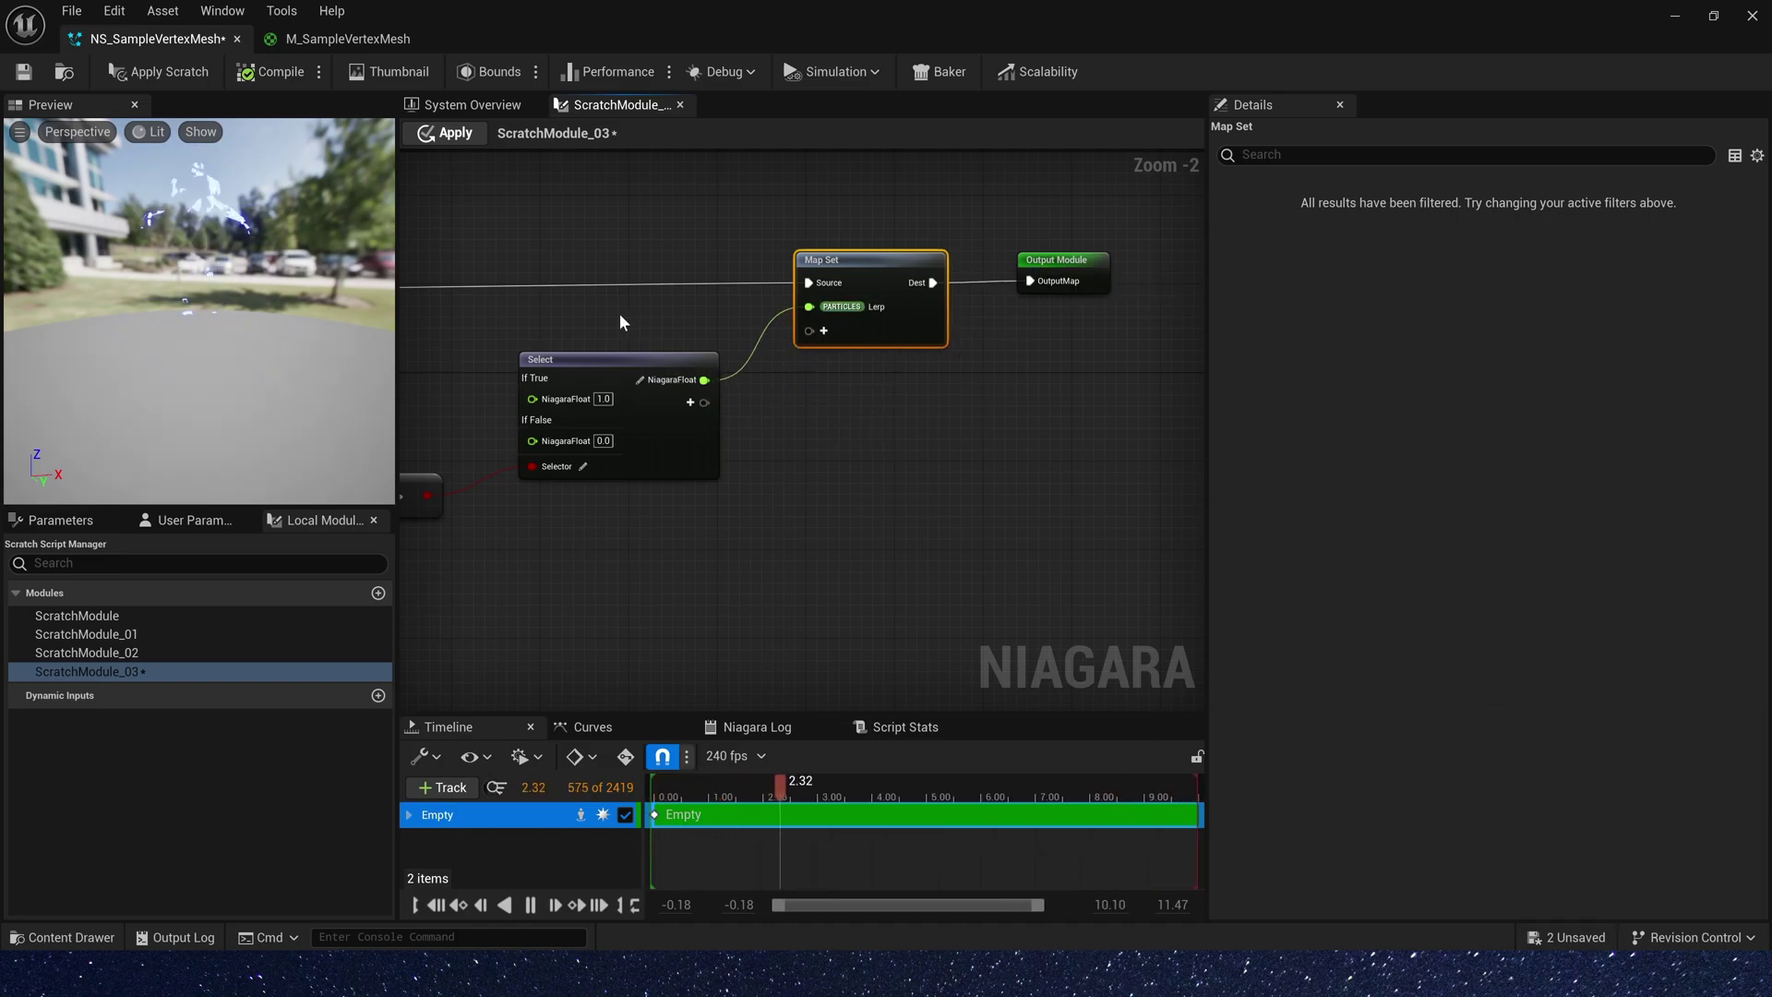
{"action": "left_click", "coordinate": [471, 132]}
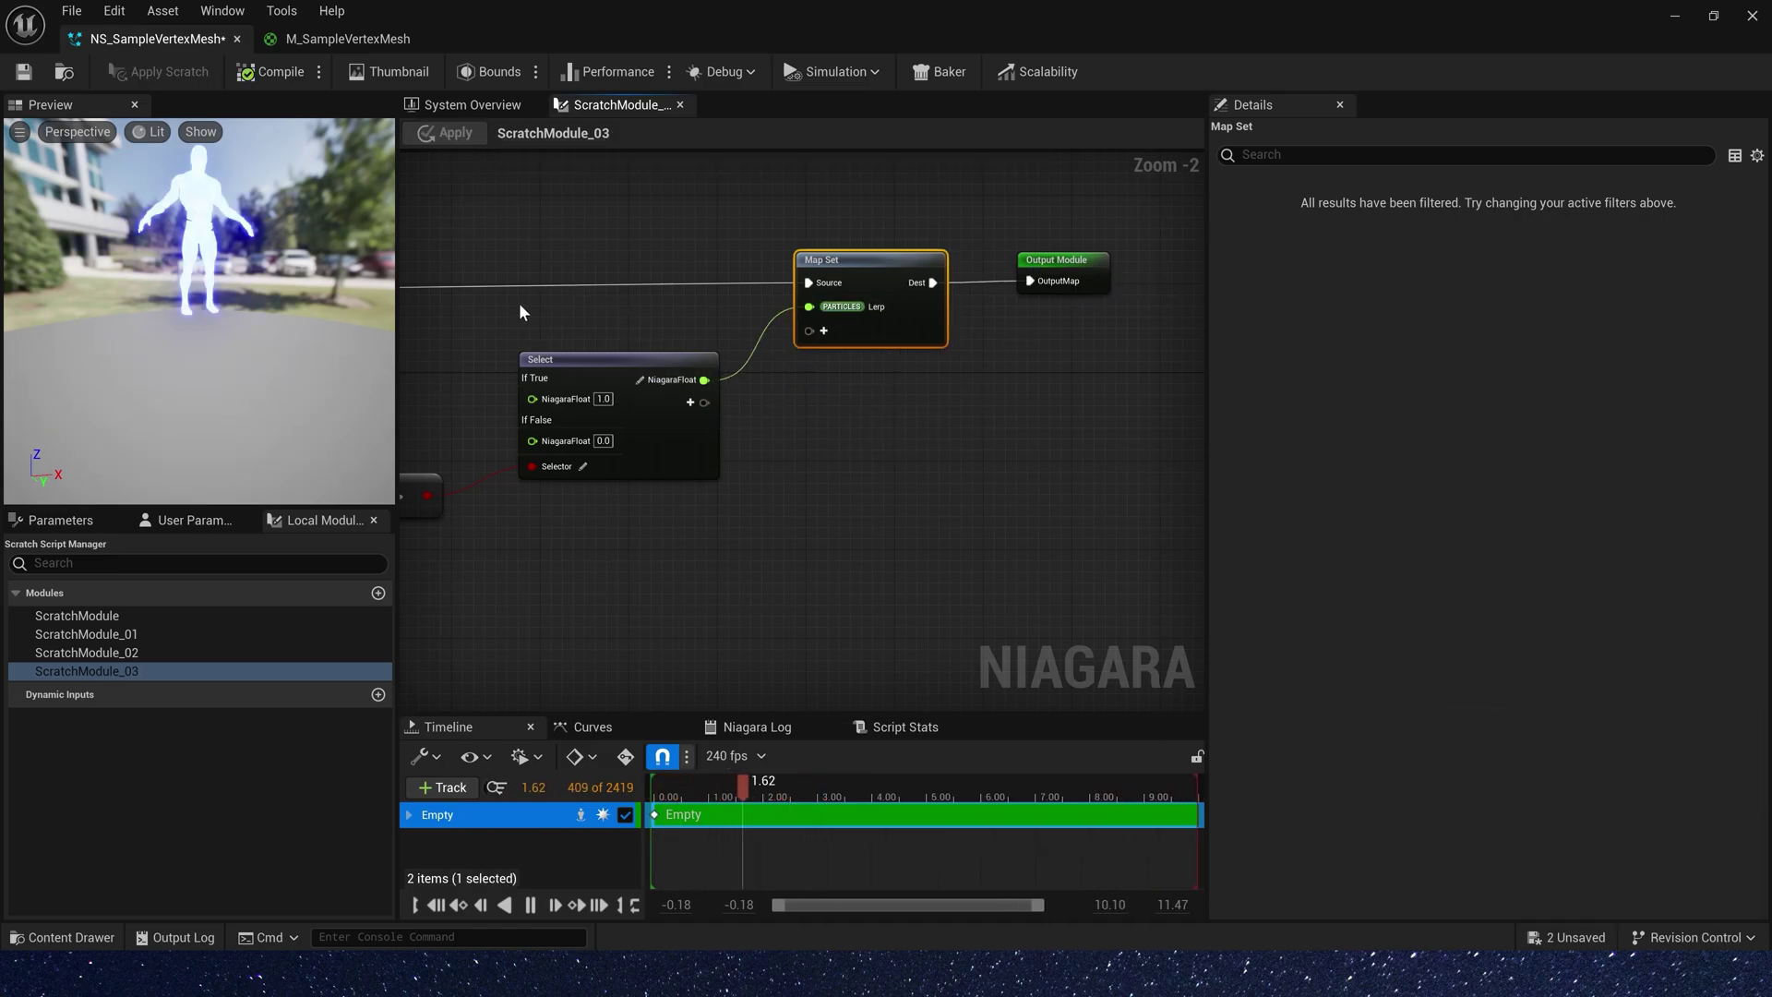
{"action": "left_click", "coordinate": [471, 105]}
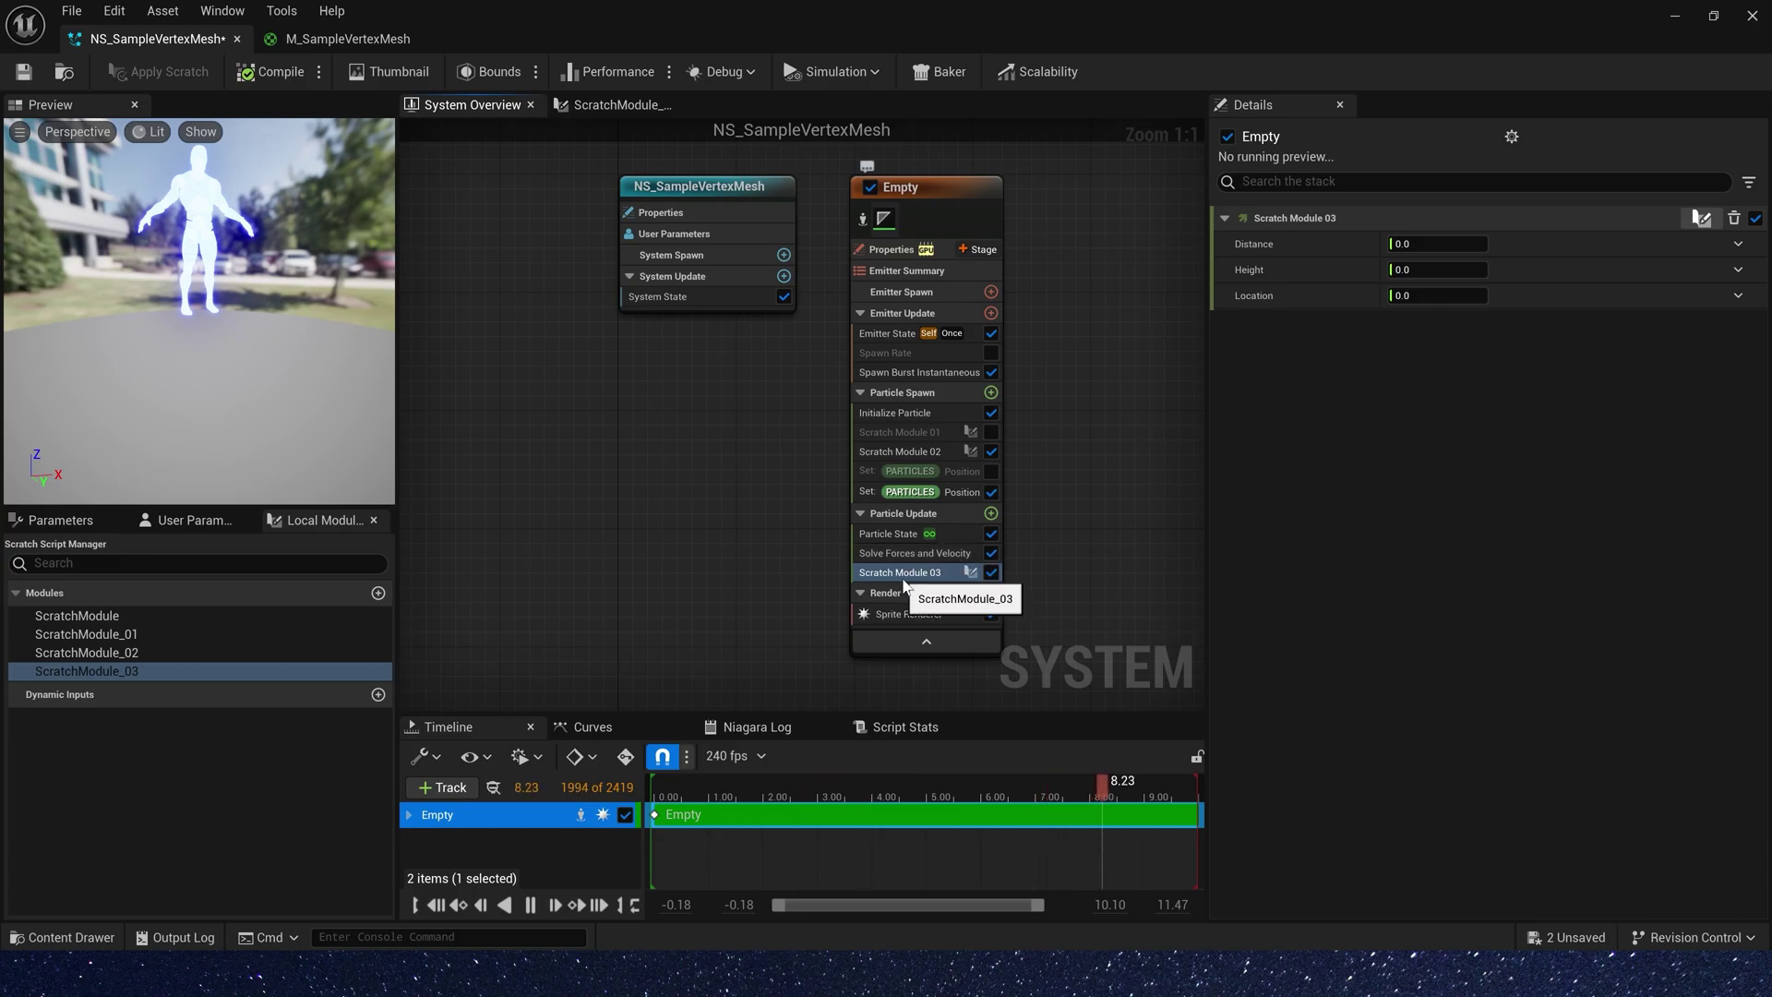
Rename Scratch Module 03 in the emitter as Mask and set its Distance to 190
{"action": "key", "text": "F2"}
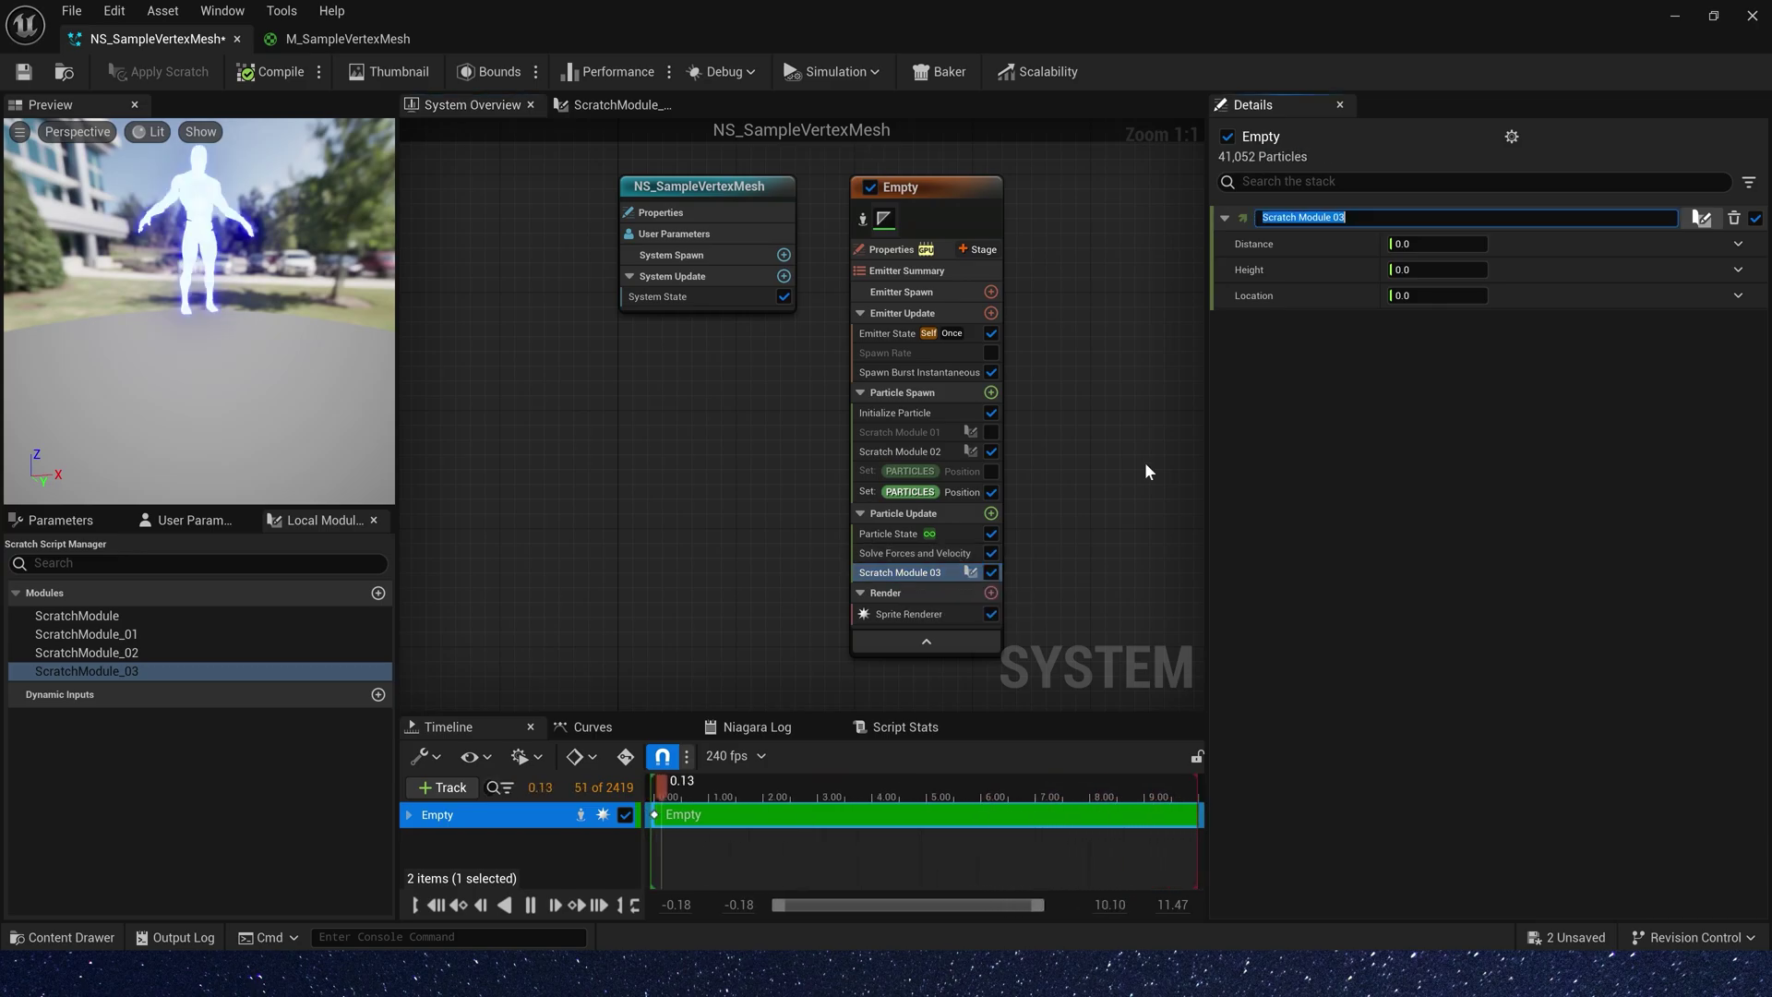
{"action": "type", "text": "Mask"}
{"action": "key", "text": "Return"}
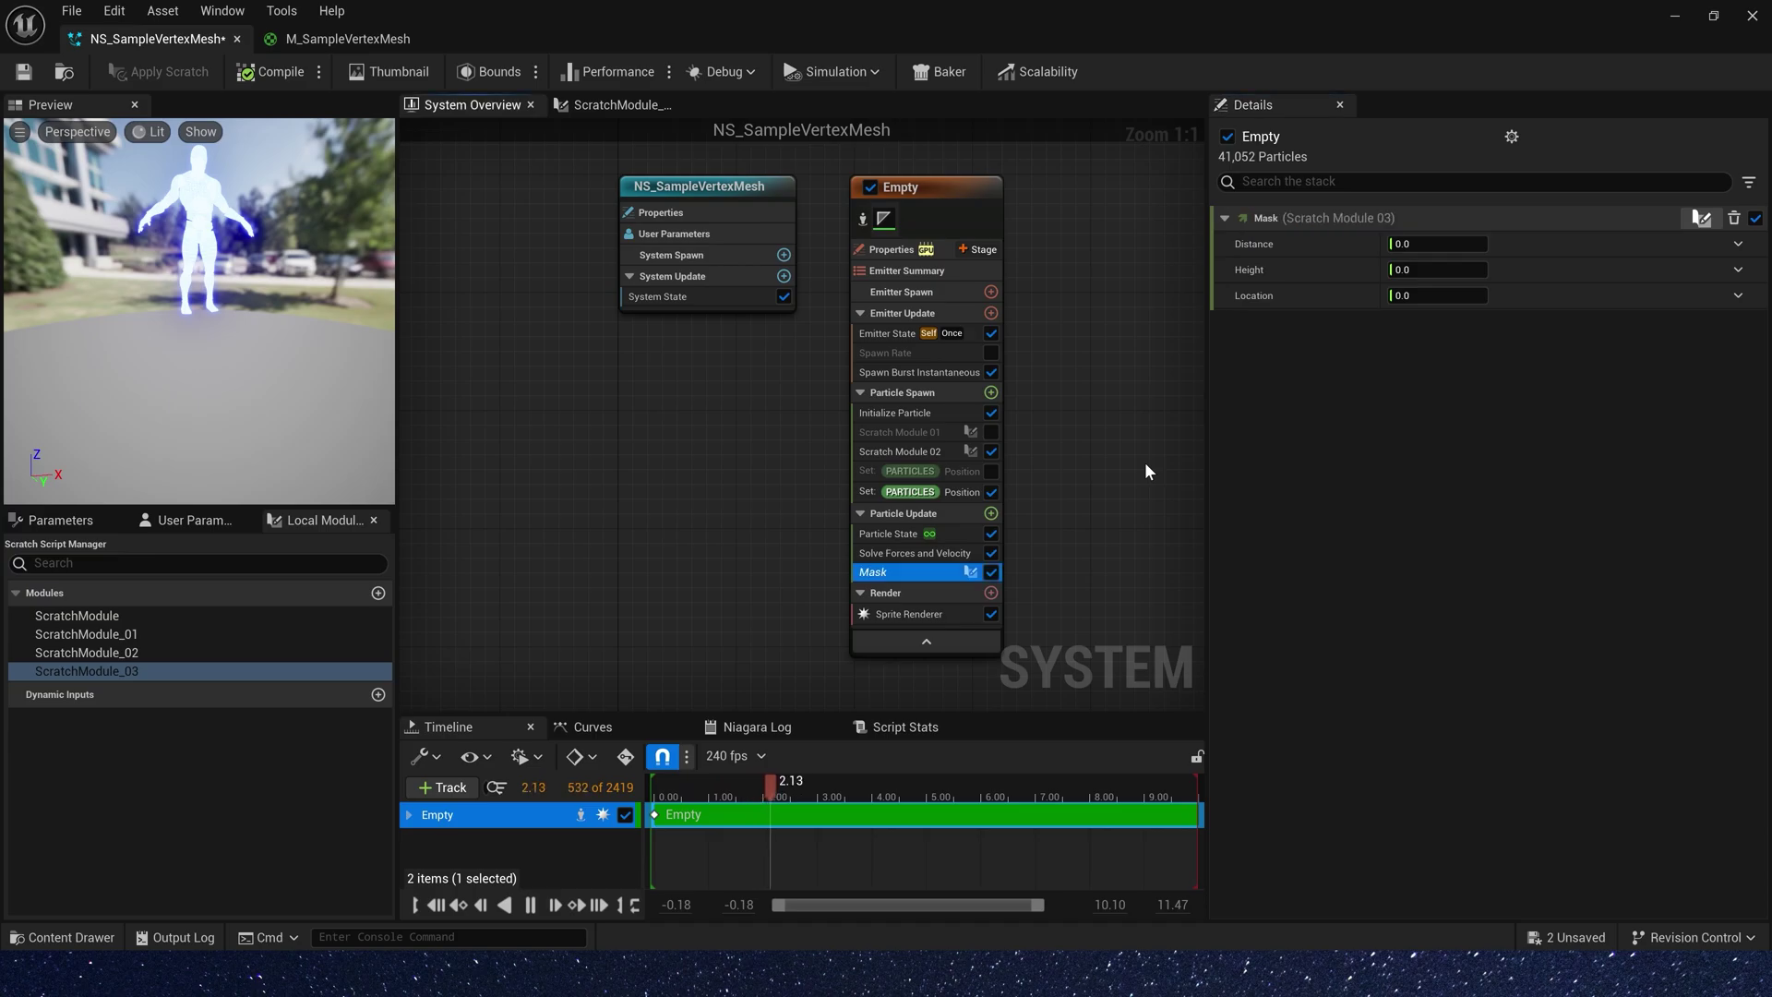
{"action": "left_click", "coordinate": [1457, 243]}
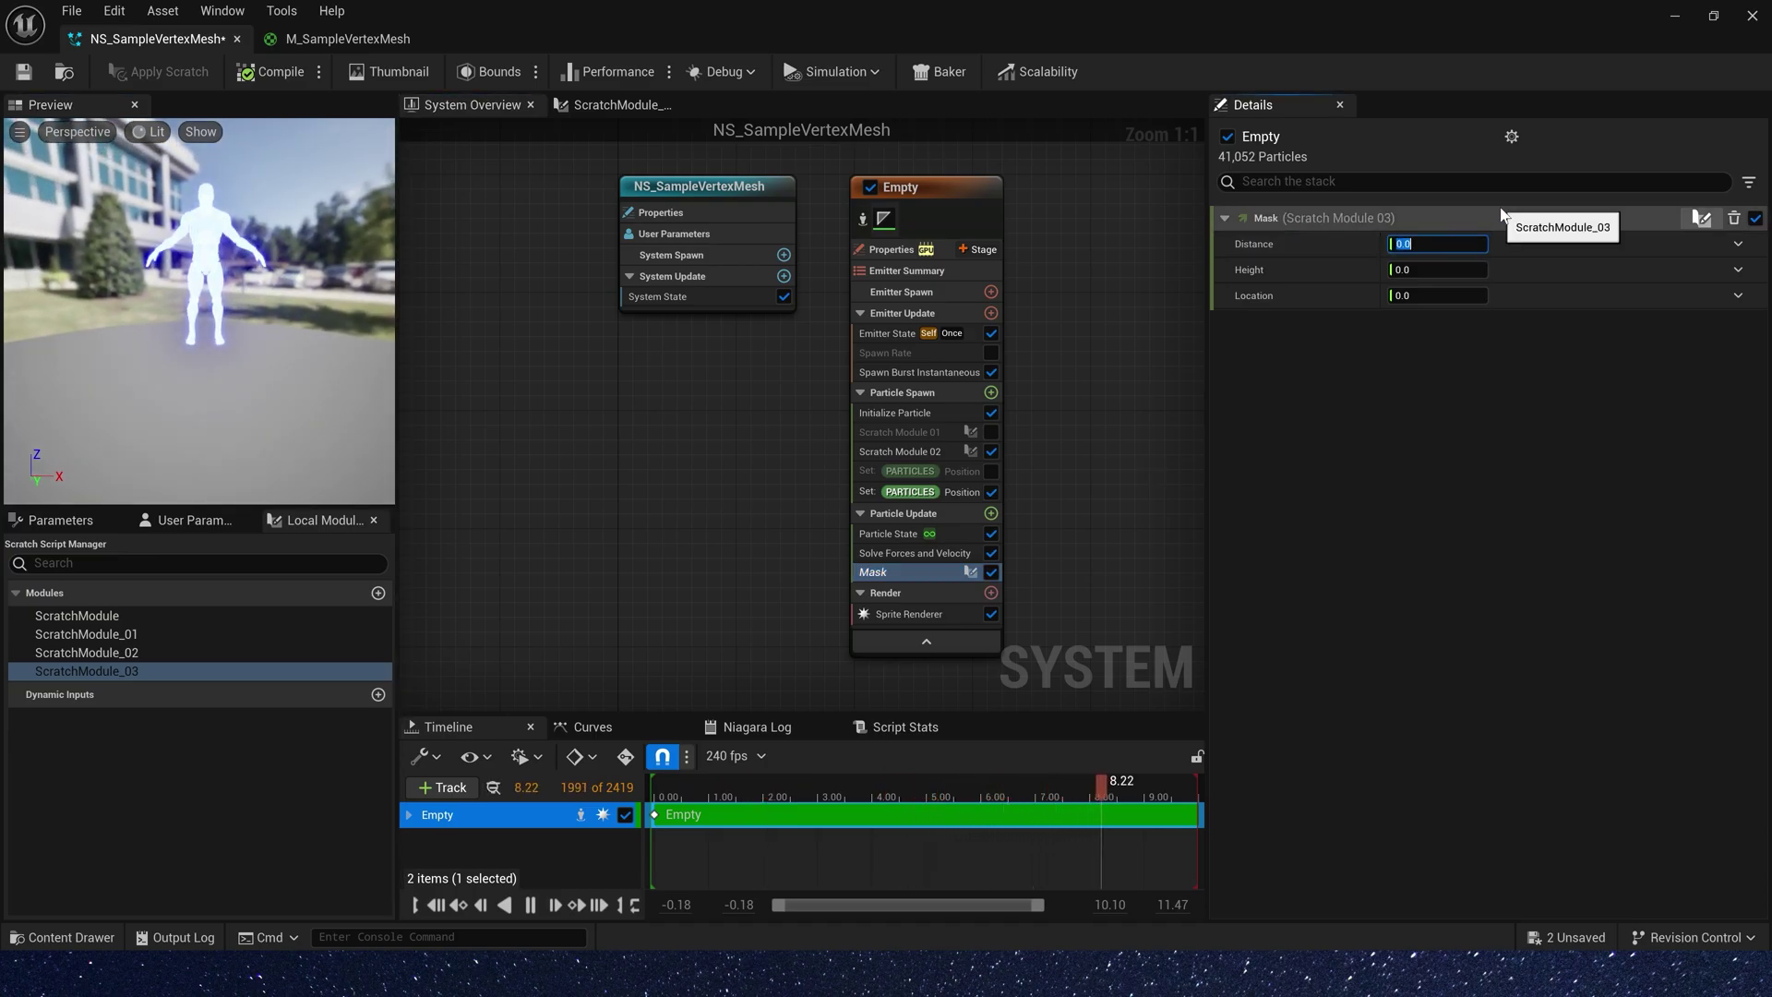
{"action": "type", "text": "19"}
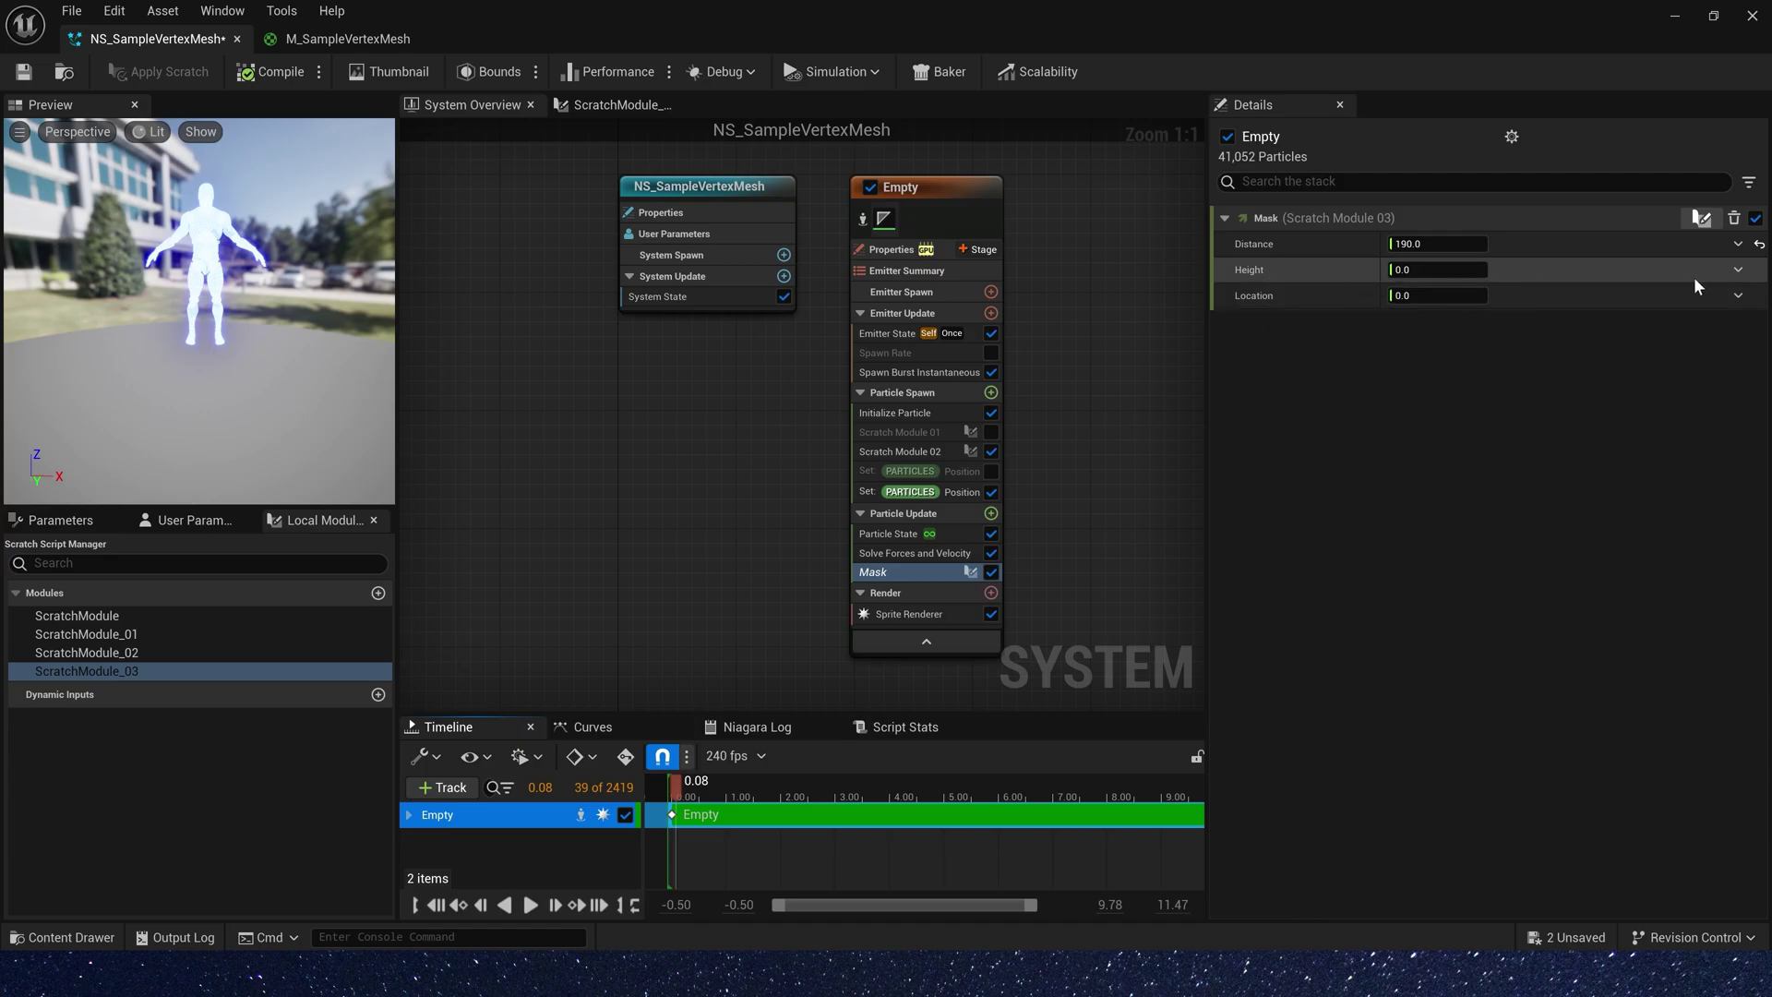
Drive the Mask module's Height with a Float from Curve dynamic input
{"action": "left_click", "coordinate": [1737, 269]}
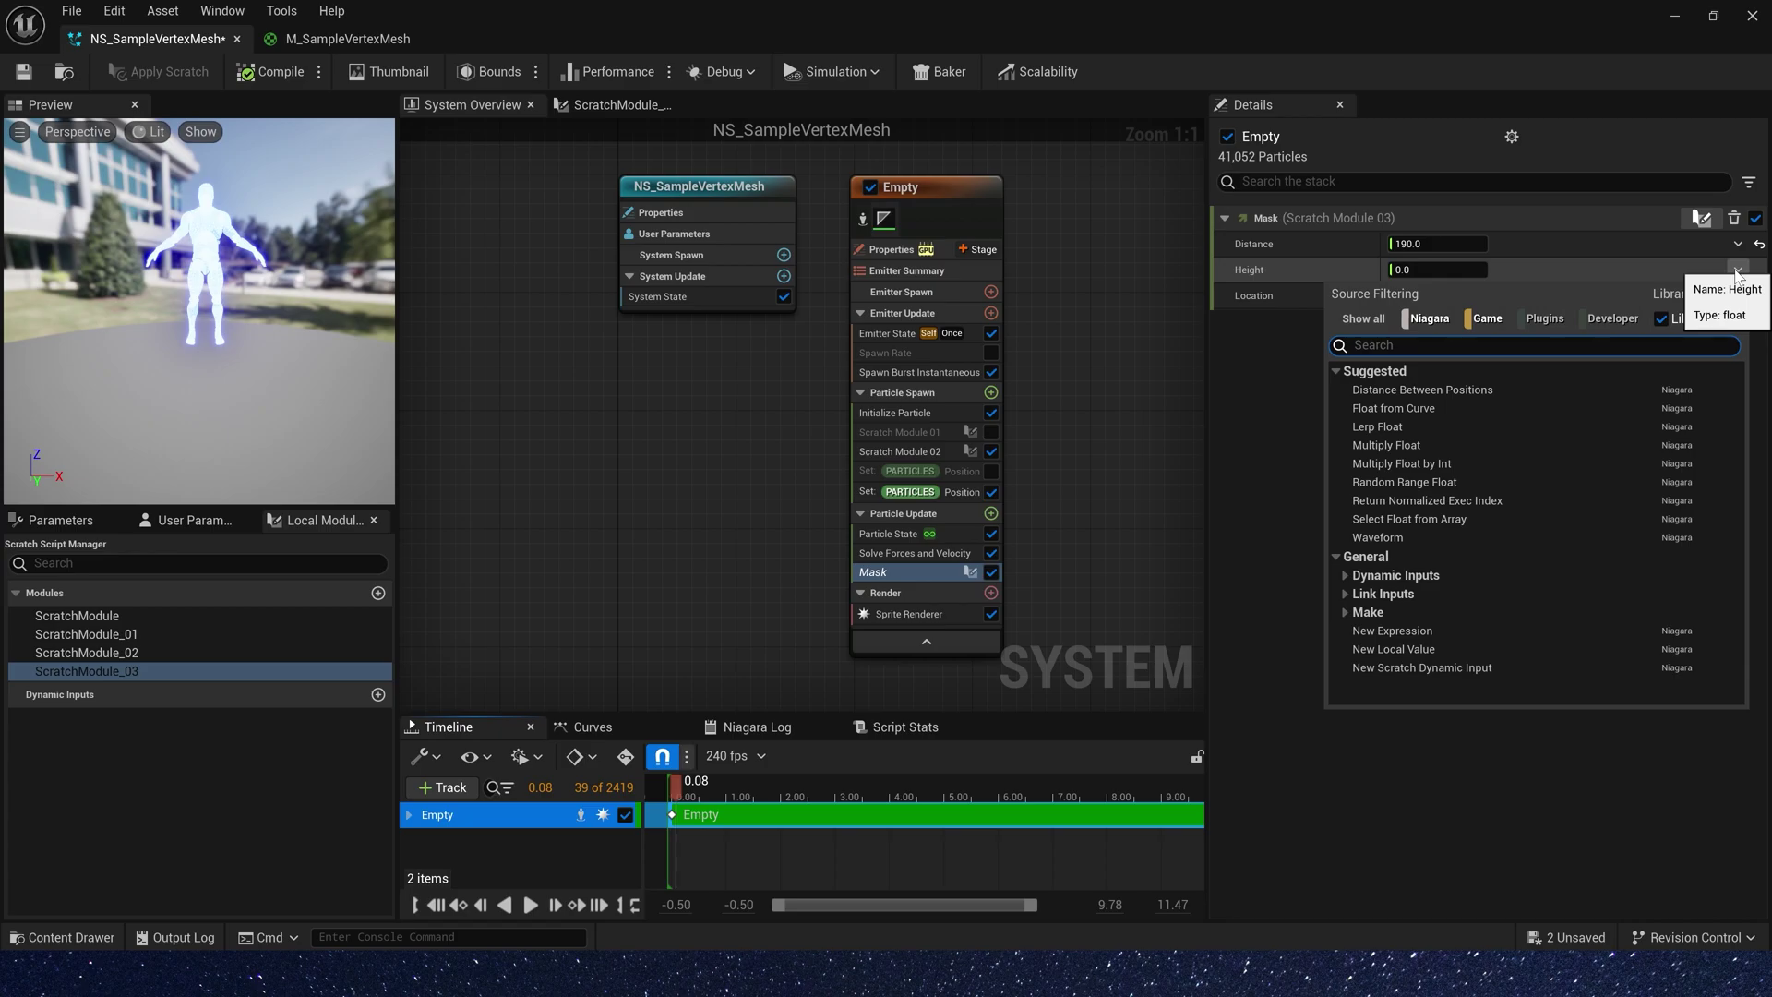
{"action": "type", "text": "cu"}
{"action": "left_click", "coordinate": [1515, 391]}
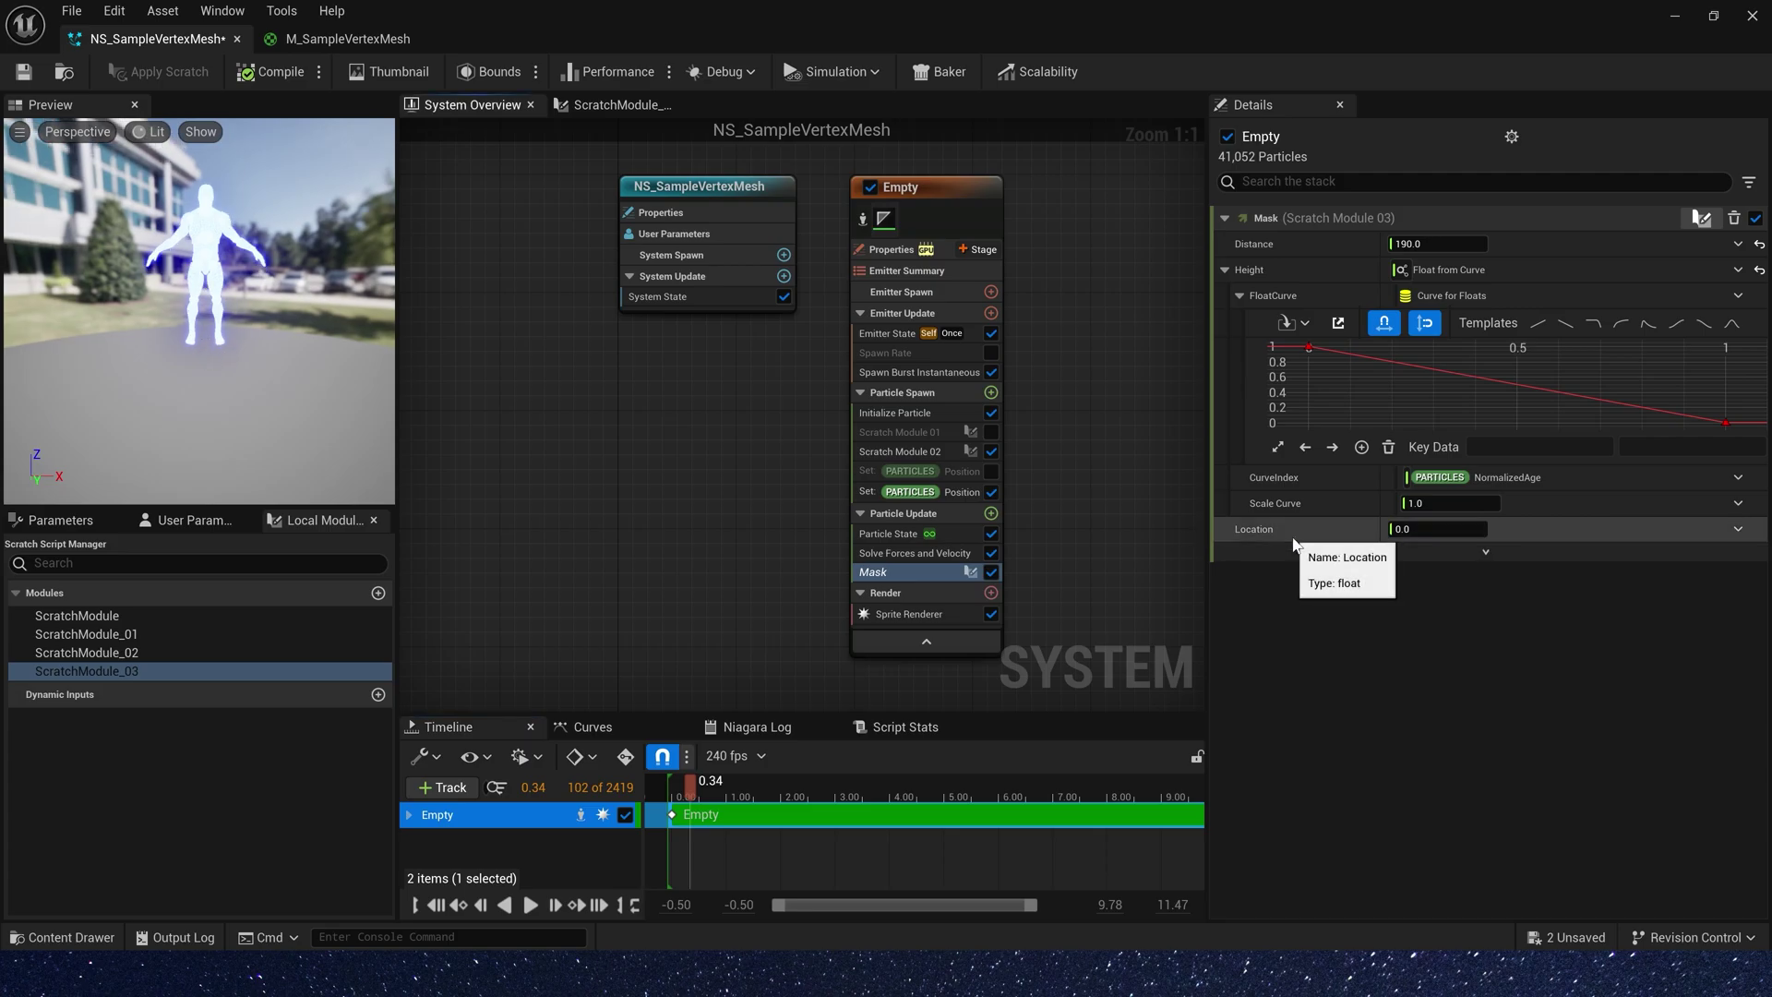
Add a Scale Color module to Particle Update and link its Scale Alpha to Particles Lerp
{"action": "left_click", "coordinate": [991, 513]}
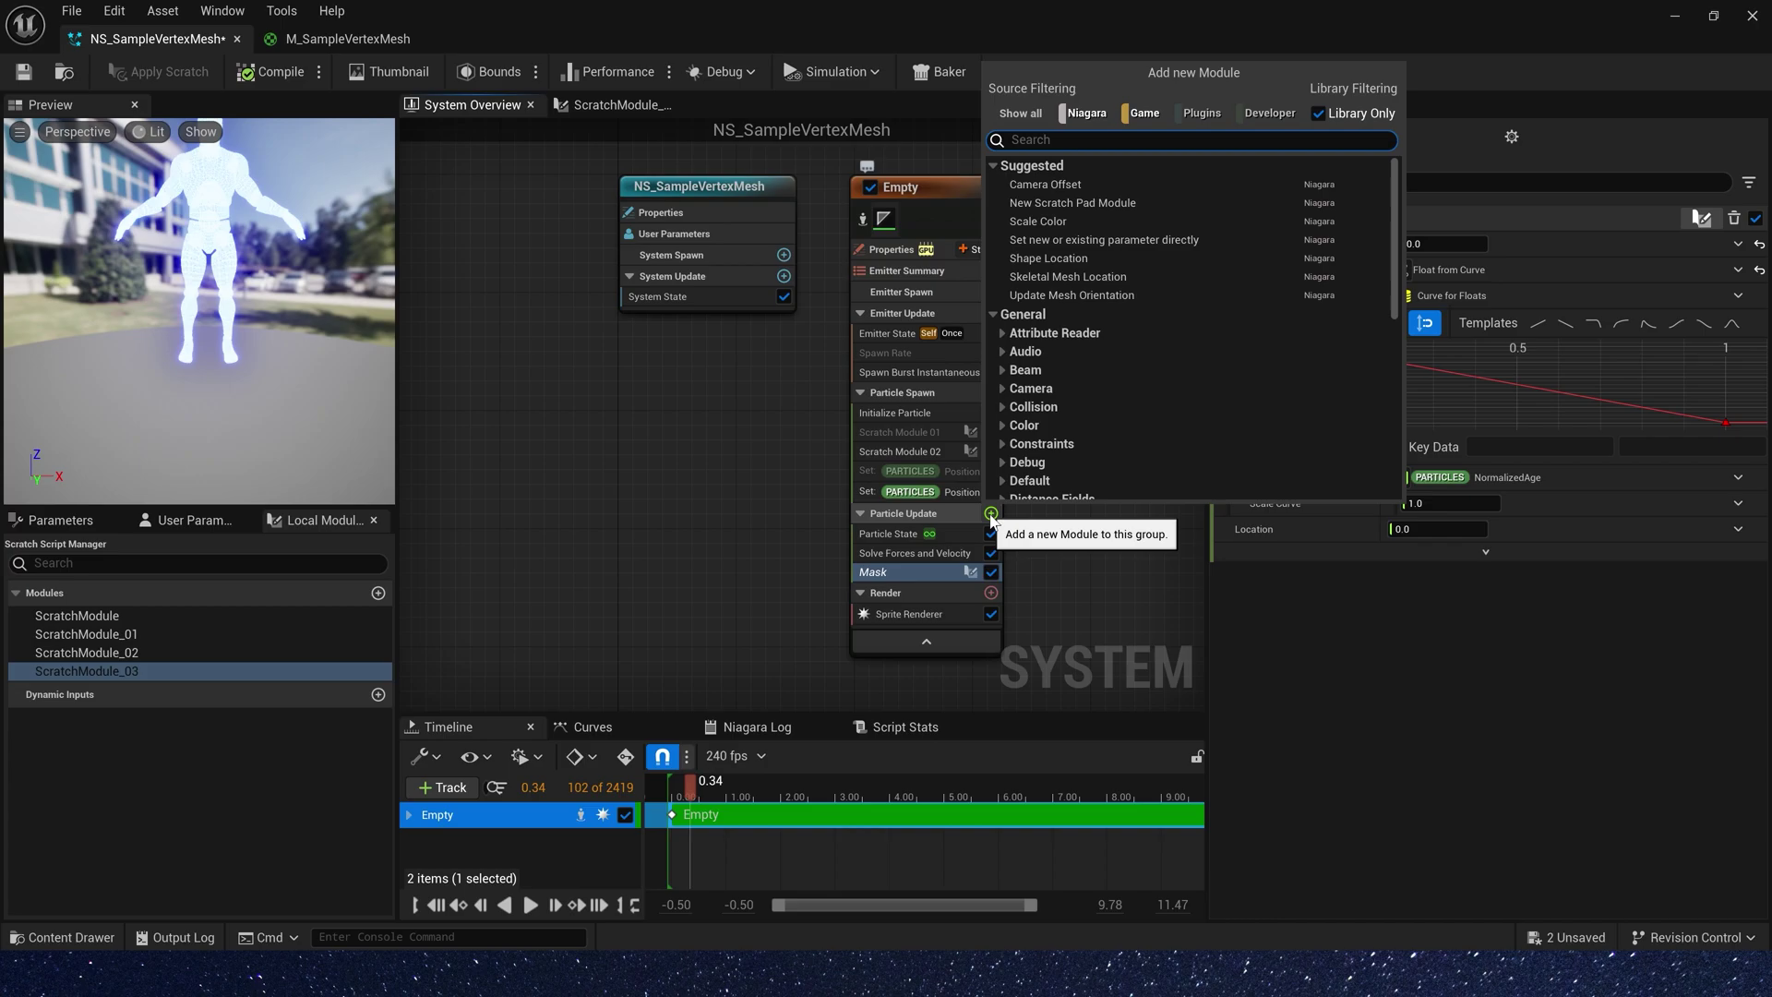
{"action": "left_click", "coordinate": [1100, 222]}
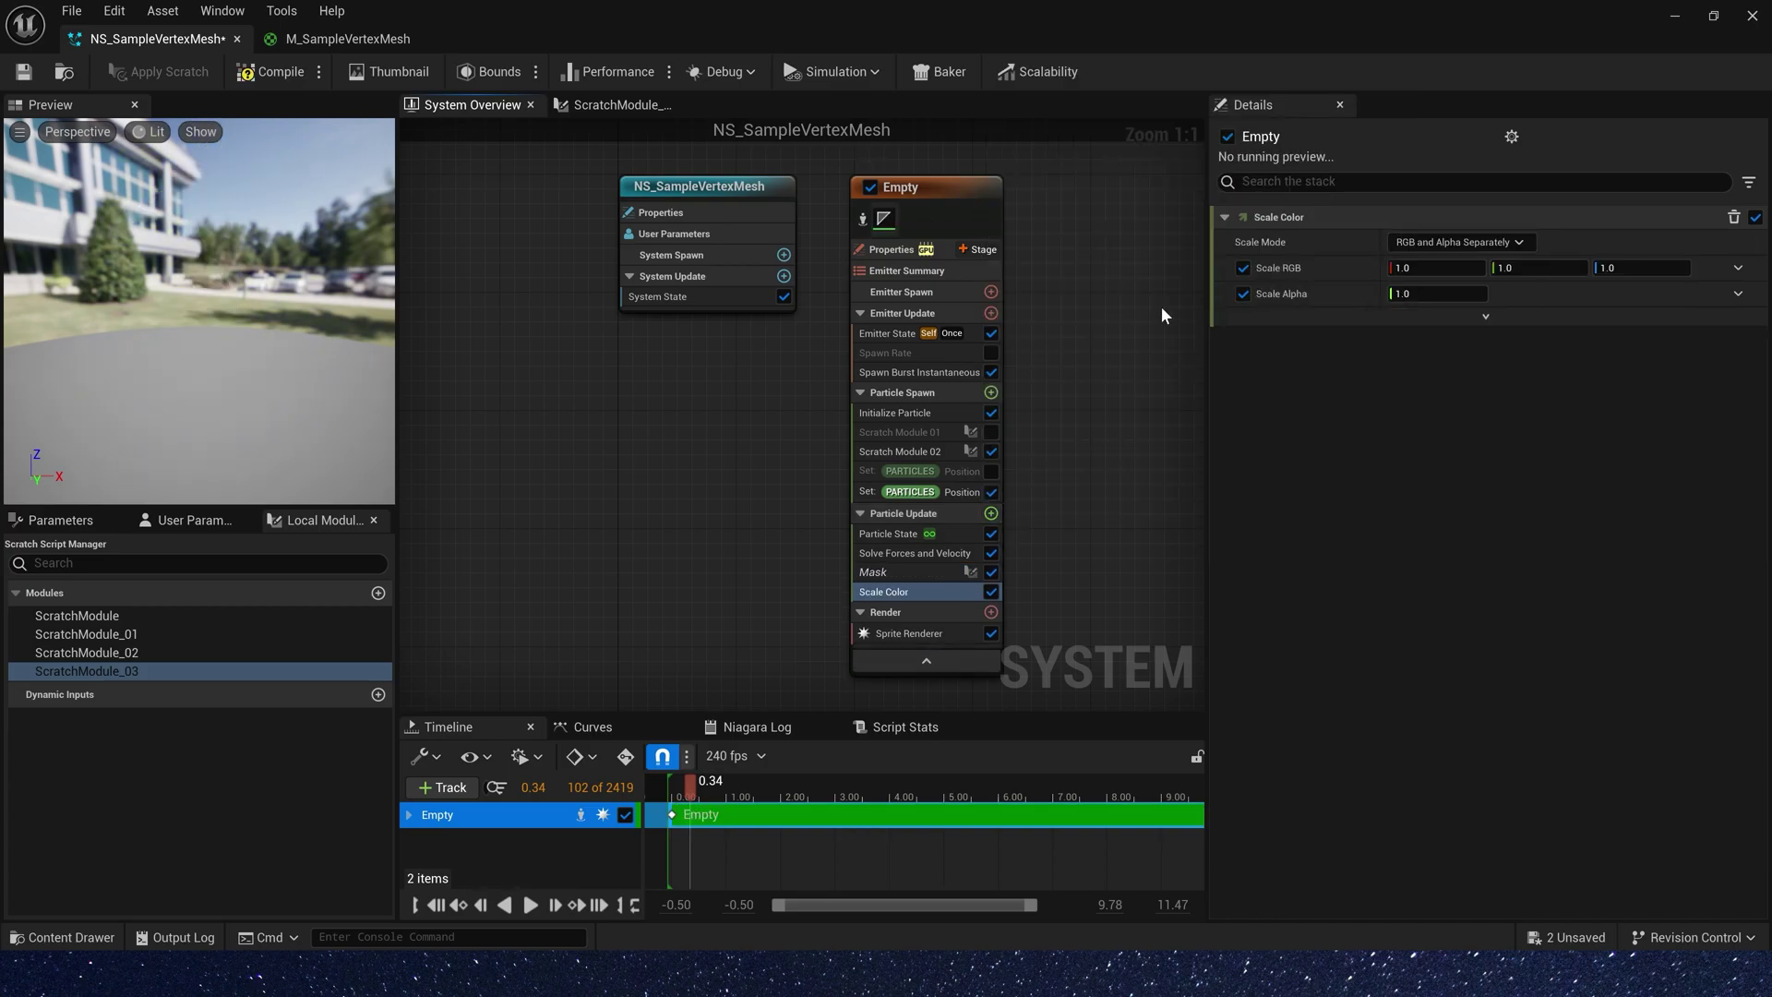
{"action": "left_click", "coordinate": [1738, 293]}
{"action": "type", "text": "lerp"}
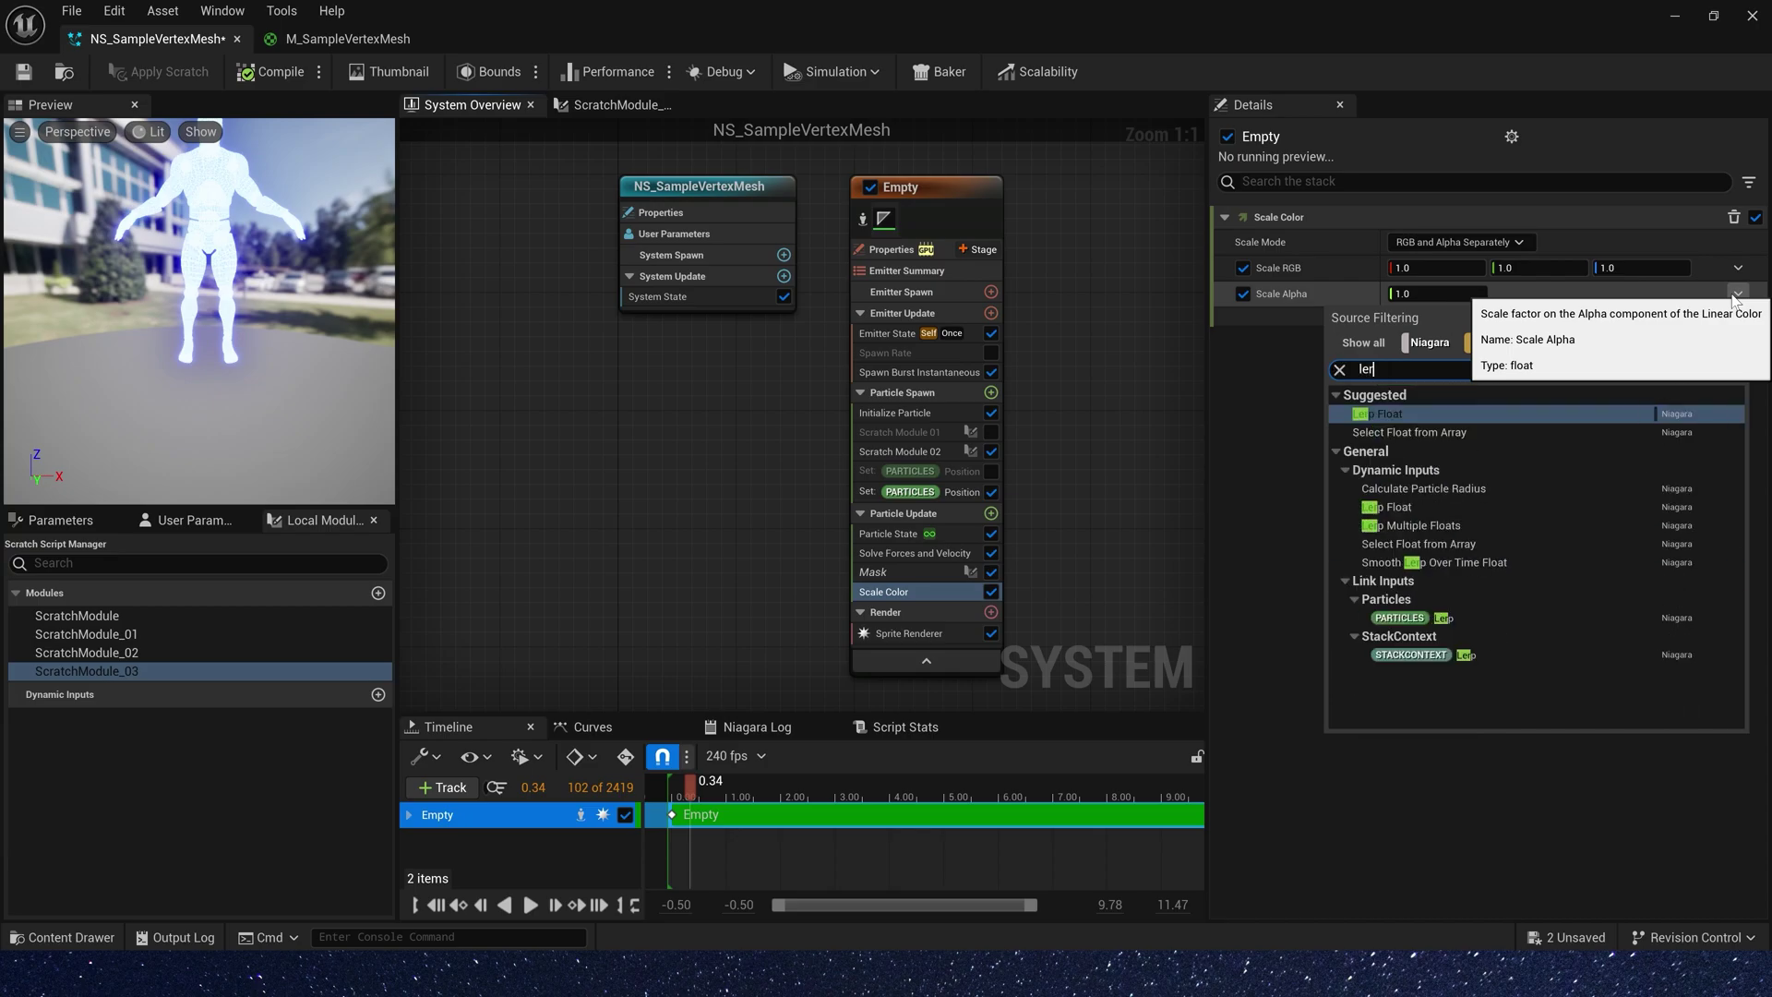
{"action": "left_click", "coordinate": [1471, 606]}
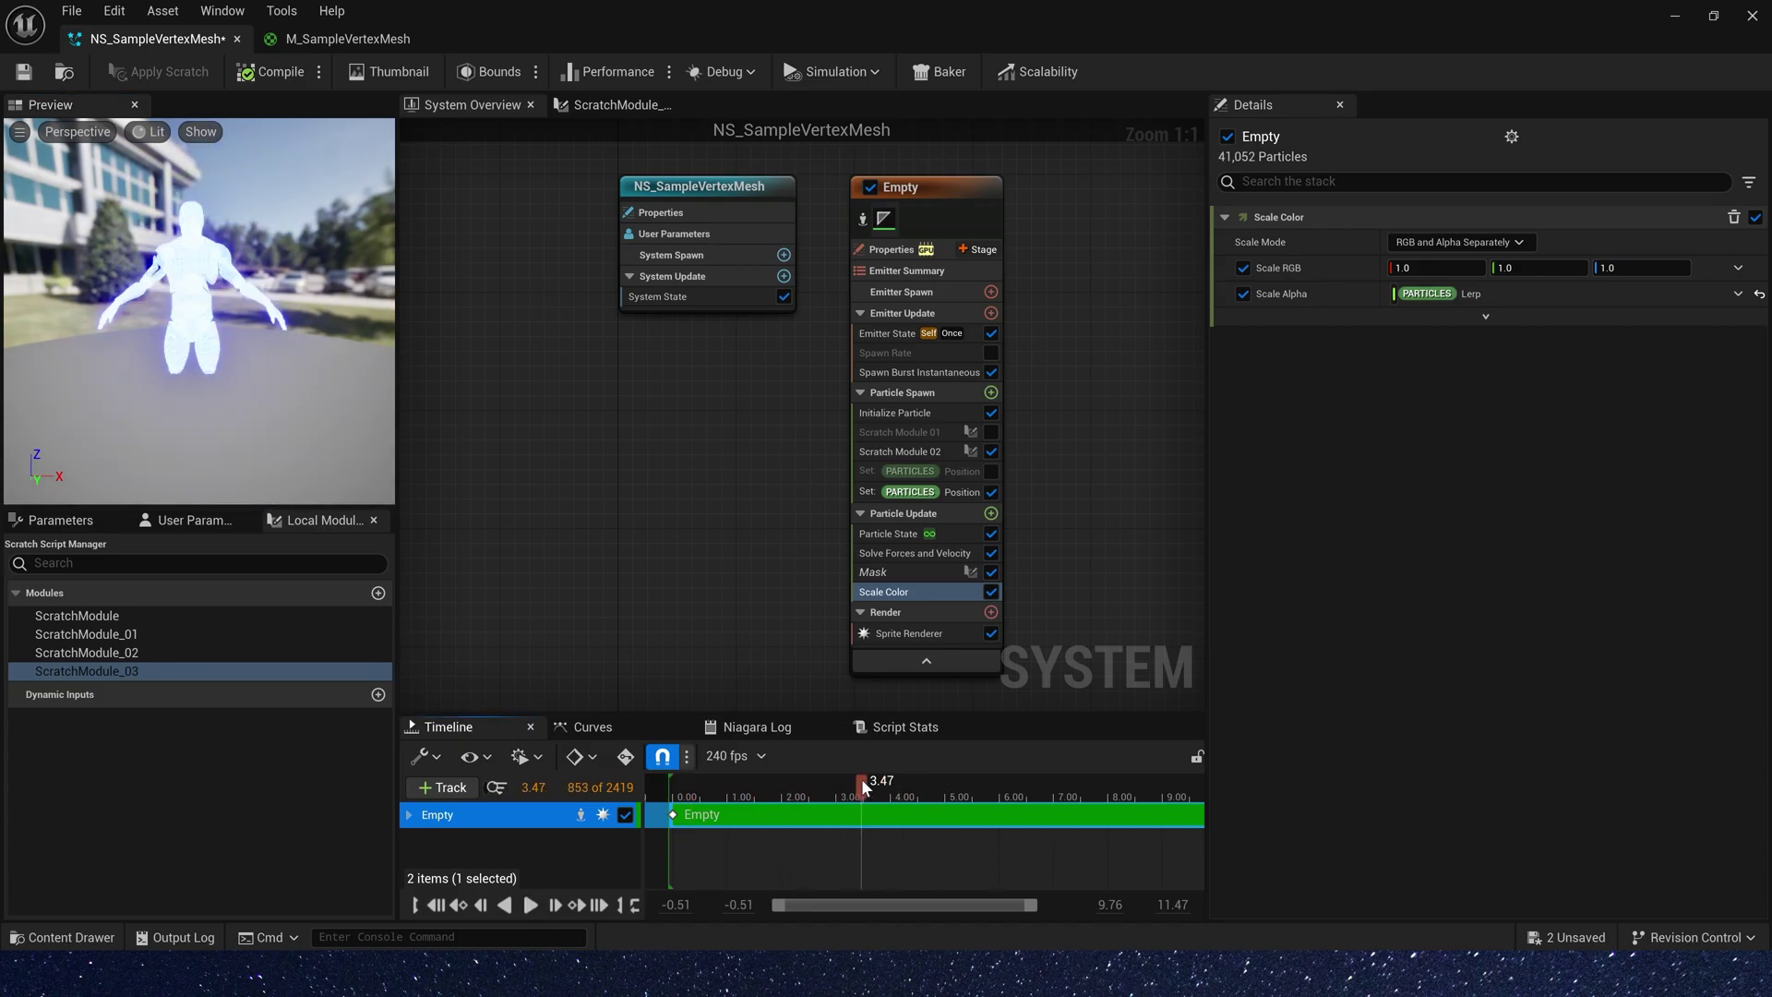
Switch to the level editor and reset the NS_SampleVertexMesh actor to examine how the effect plays in the viewport
{"action": "left_click", "coordinate": [873, 571]}
{"action": "left_click", "coordinate": [1678, 12]}
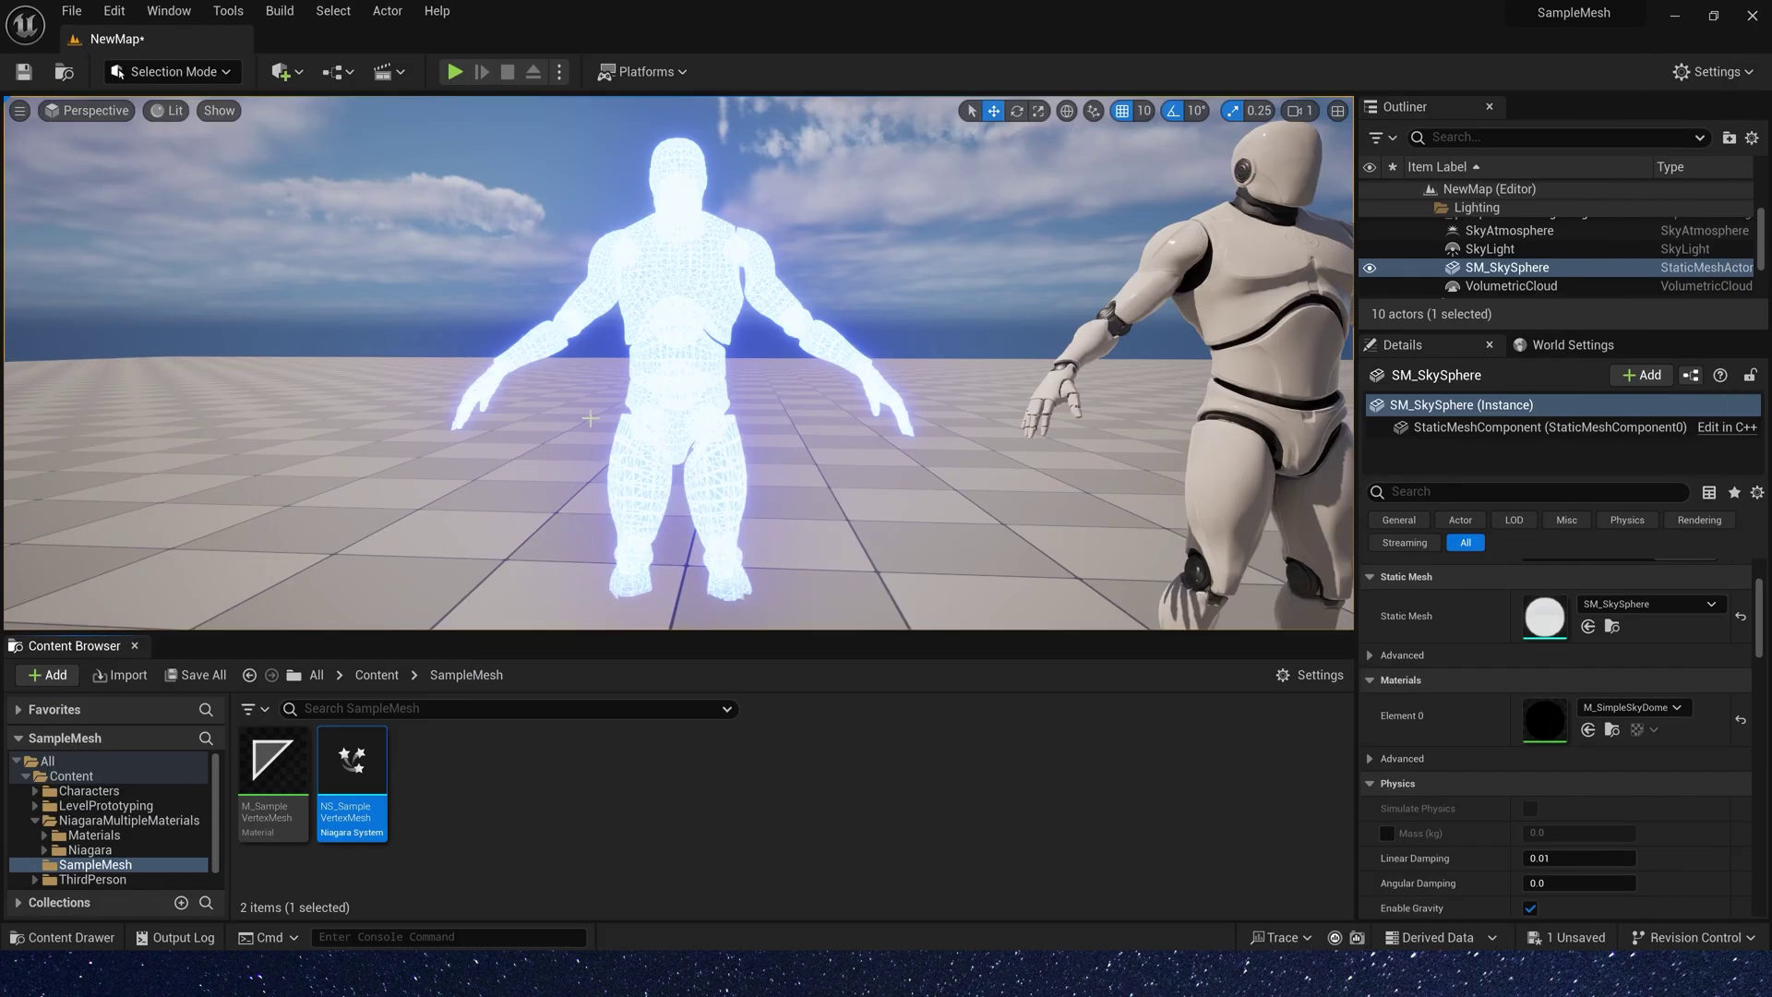
{"action": "left_click", "coordinate": [682, 379]}
{"action": "left_click", "coordinate": [1494, 730]}
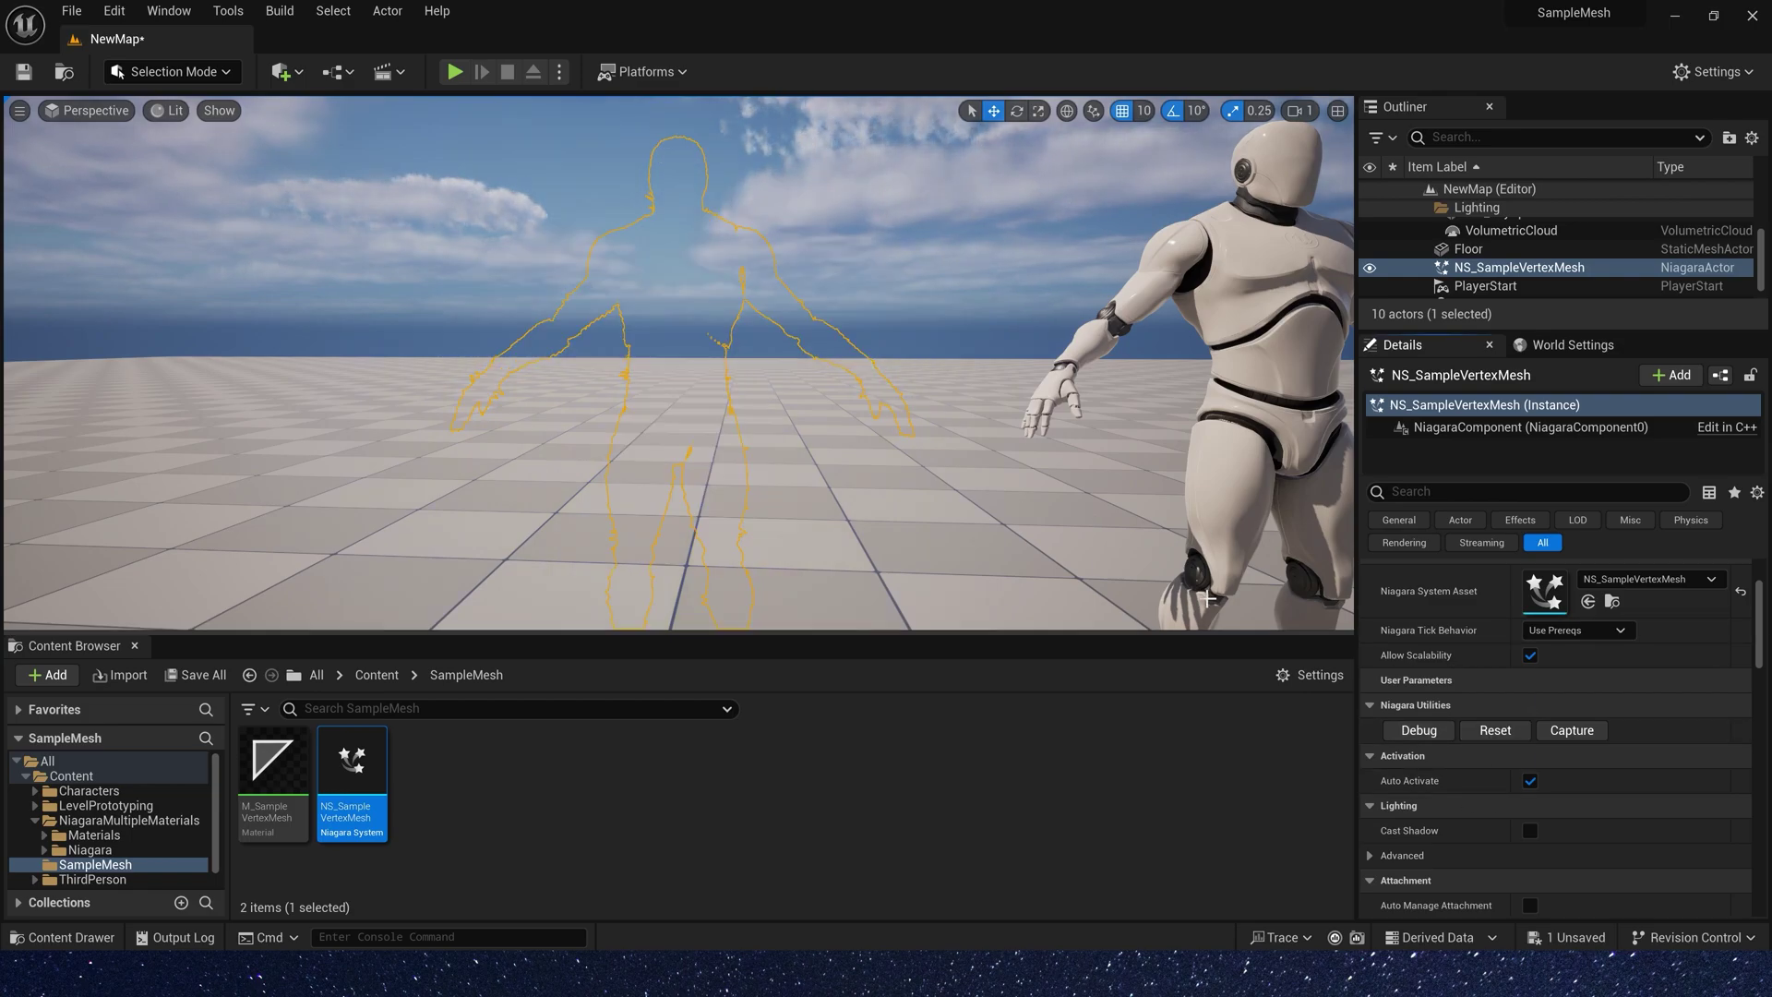
{"action": "left_click", "coordinate": [758, 376]}
{"action": "right_click_drag", "start_coordinate": [696, 359], "coordinate": [713, 434]}
{"action": "right_click_drag", "start_coordinate": [926, 609], "coordinate": [926, 636]}
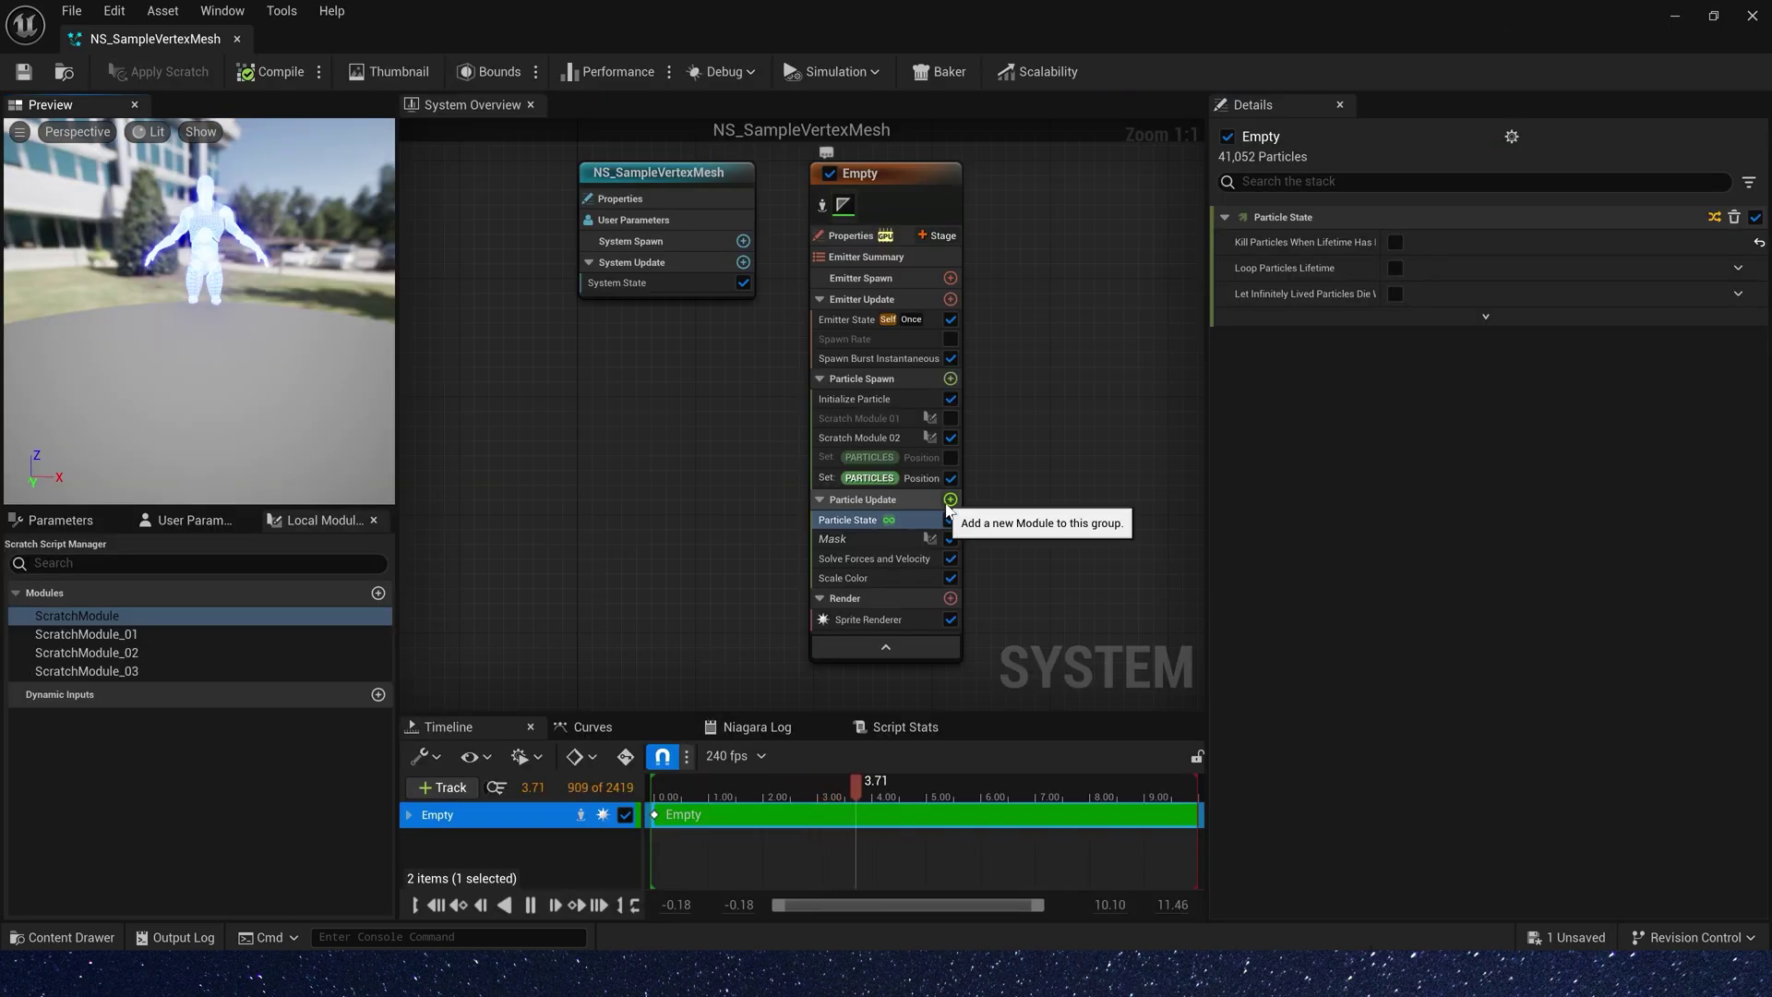
Add a Curl Noise Force module to Particle Update in NS_SampleVertexMesh
{"action": "left_click", "coordinate": [949, 499]}
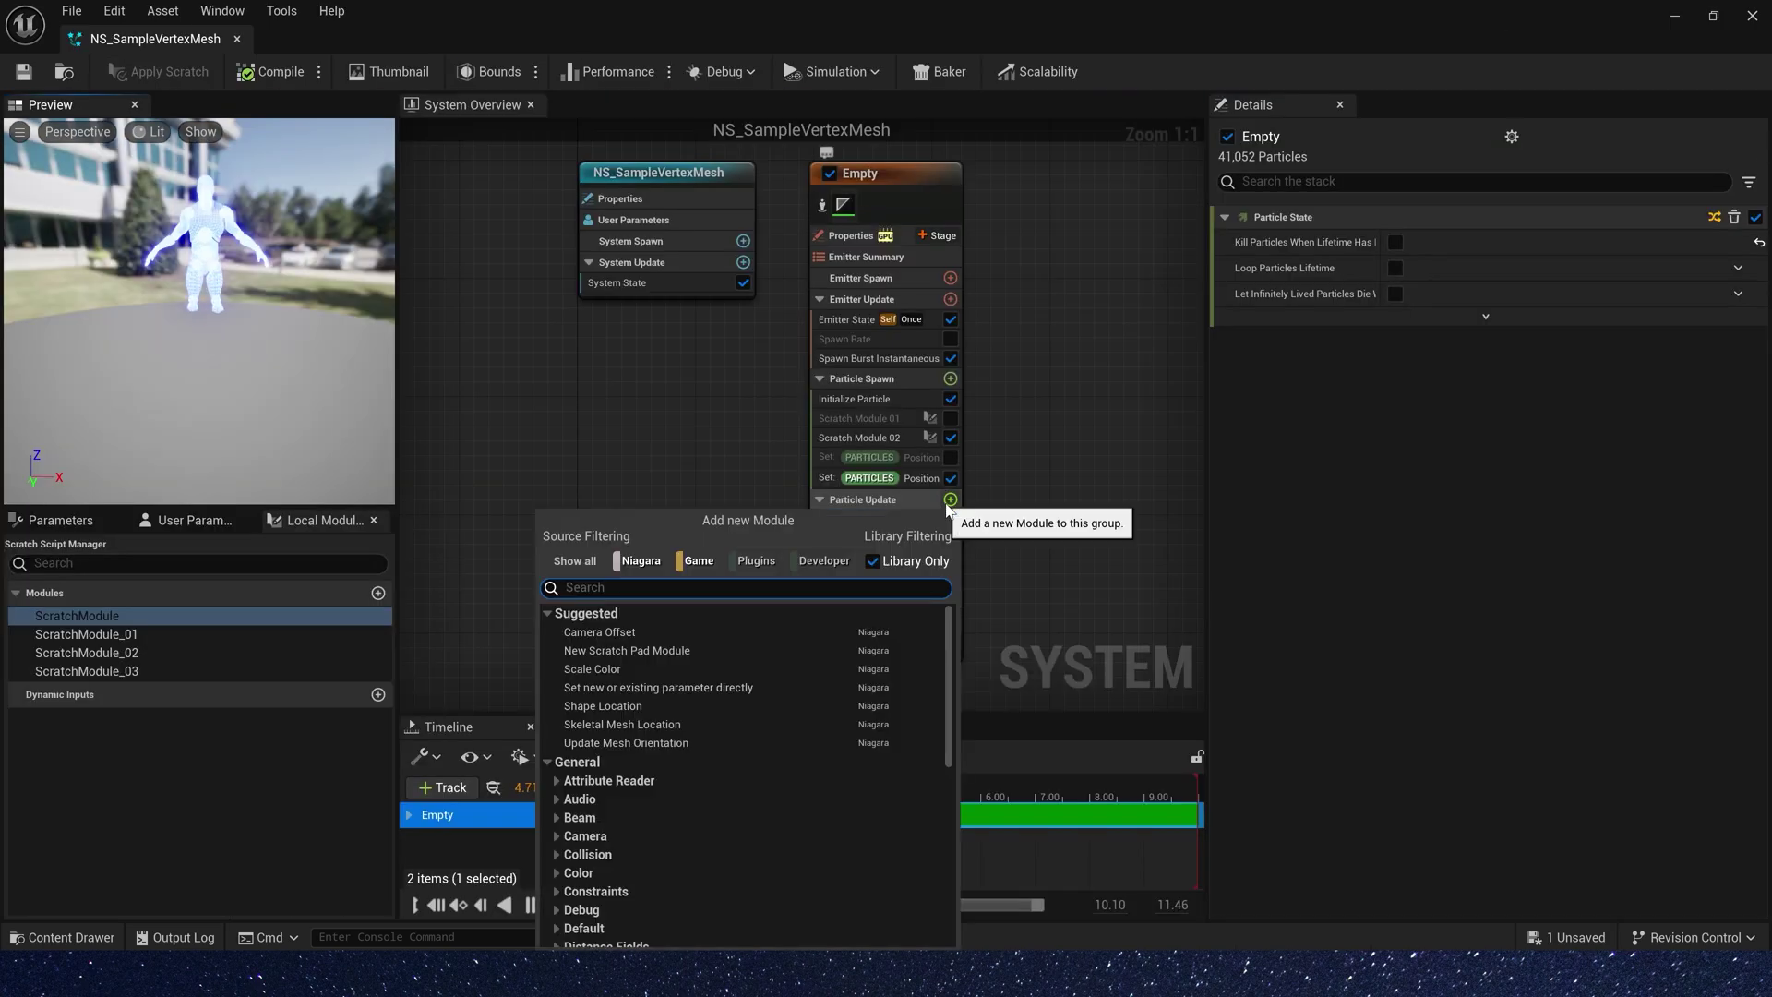
{"action": "type", "text": "cu"}
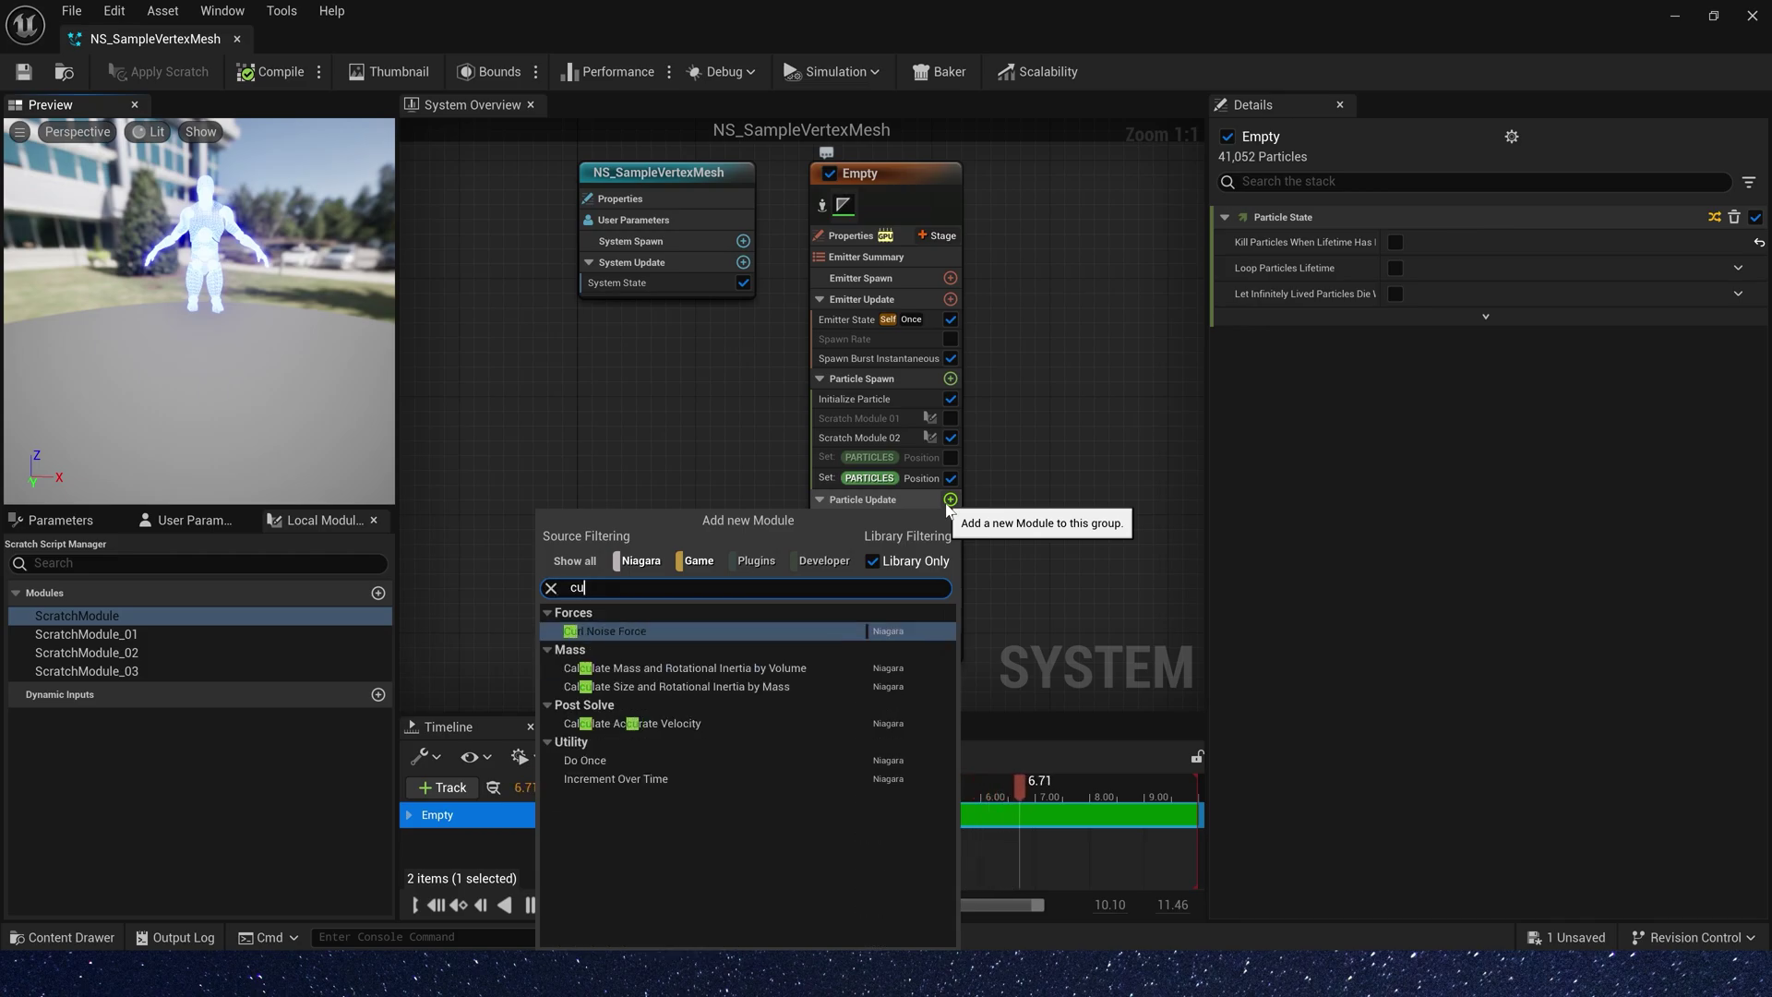
{"action": "left_click", "coordinate": [636, 633]}
Drive the Curl Noise Force's Noise Strength with a Multiply Float of 100 and Particles Lerp
{"action": "left_click", "coordinate": [1738, 242]}
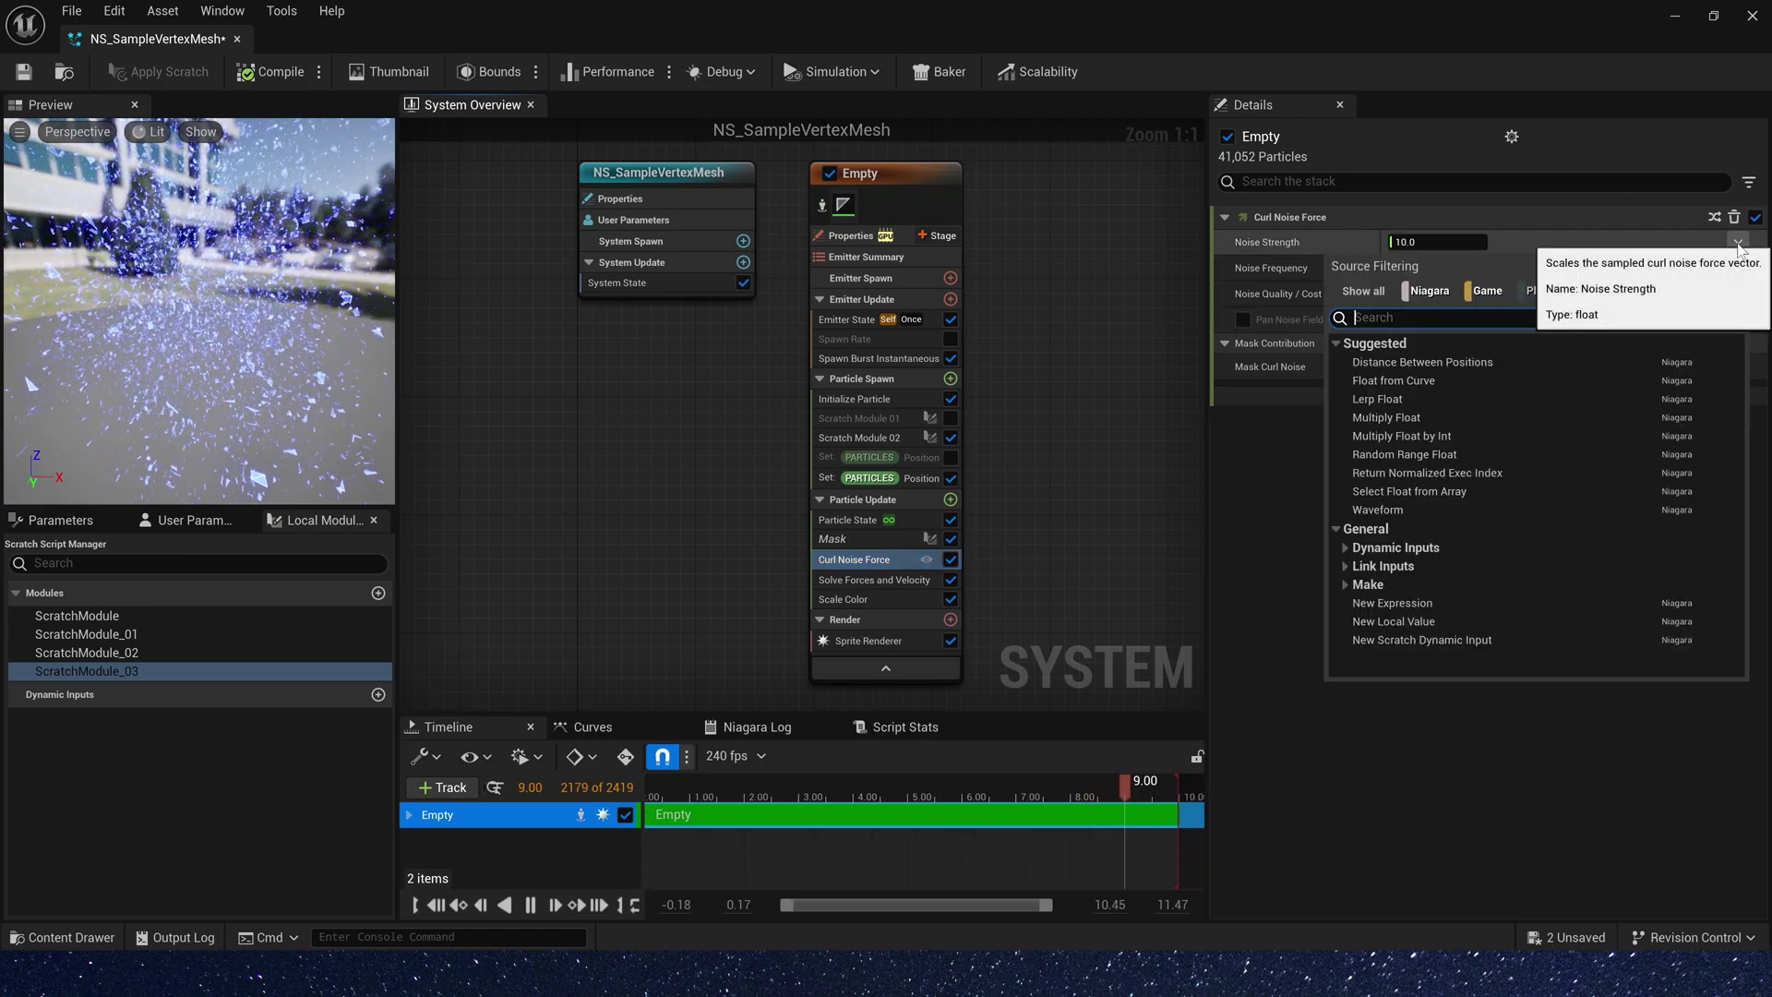
{"action": "type", "text": "mul"}
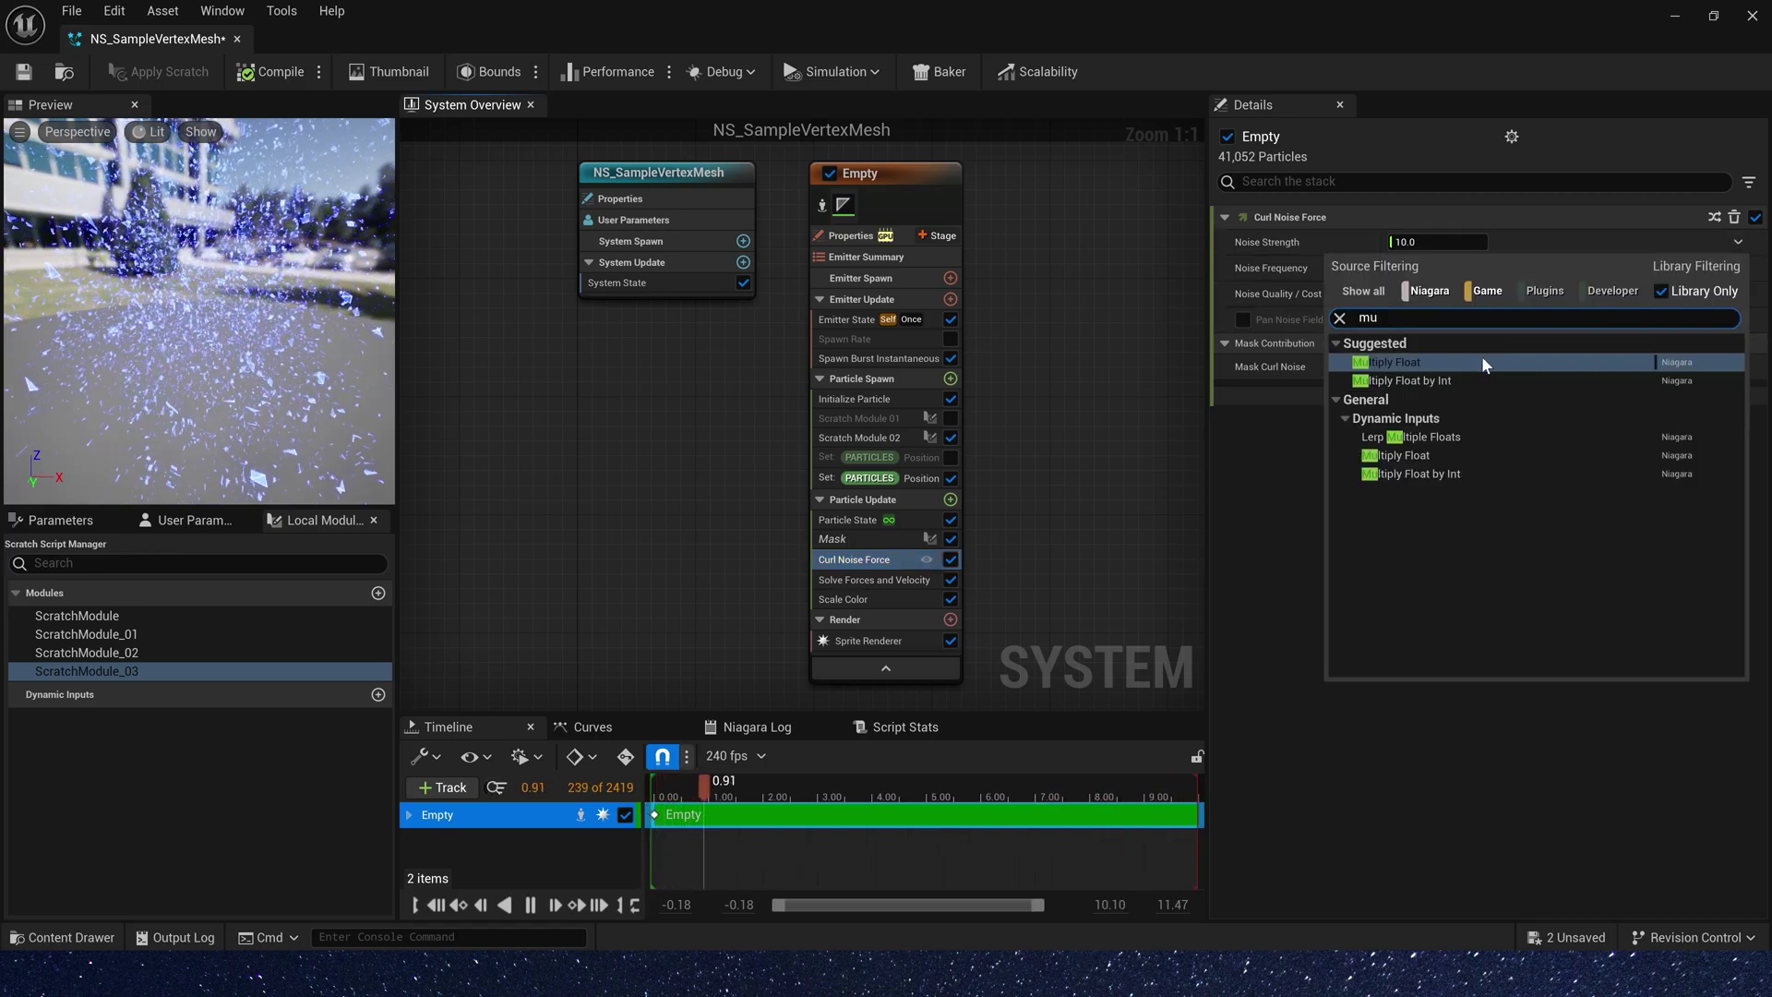
{"action": "left_click", "coordinate": [1476, 357]}
{"action": "left_click", "coordinate": [1449, 268]}
{"action": "type", "text": "100.0"}
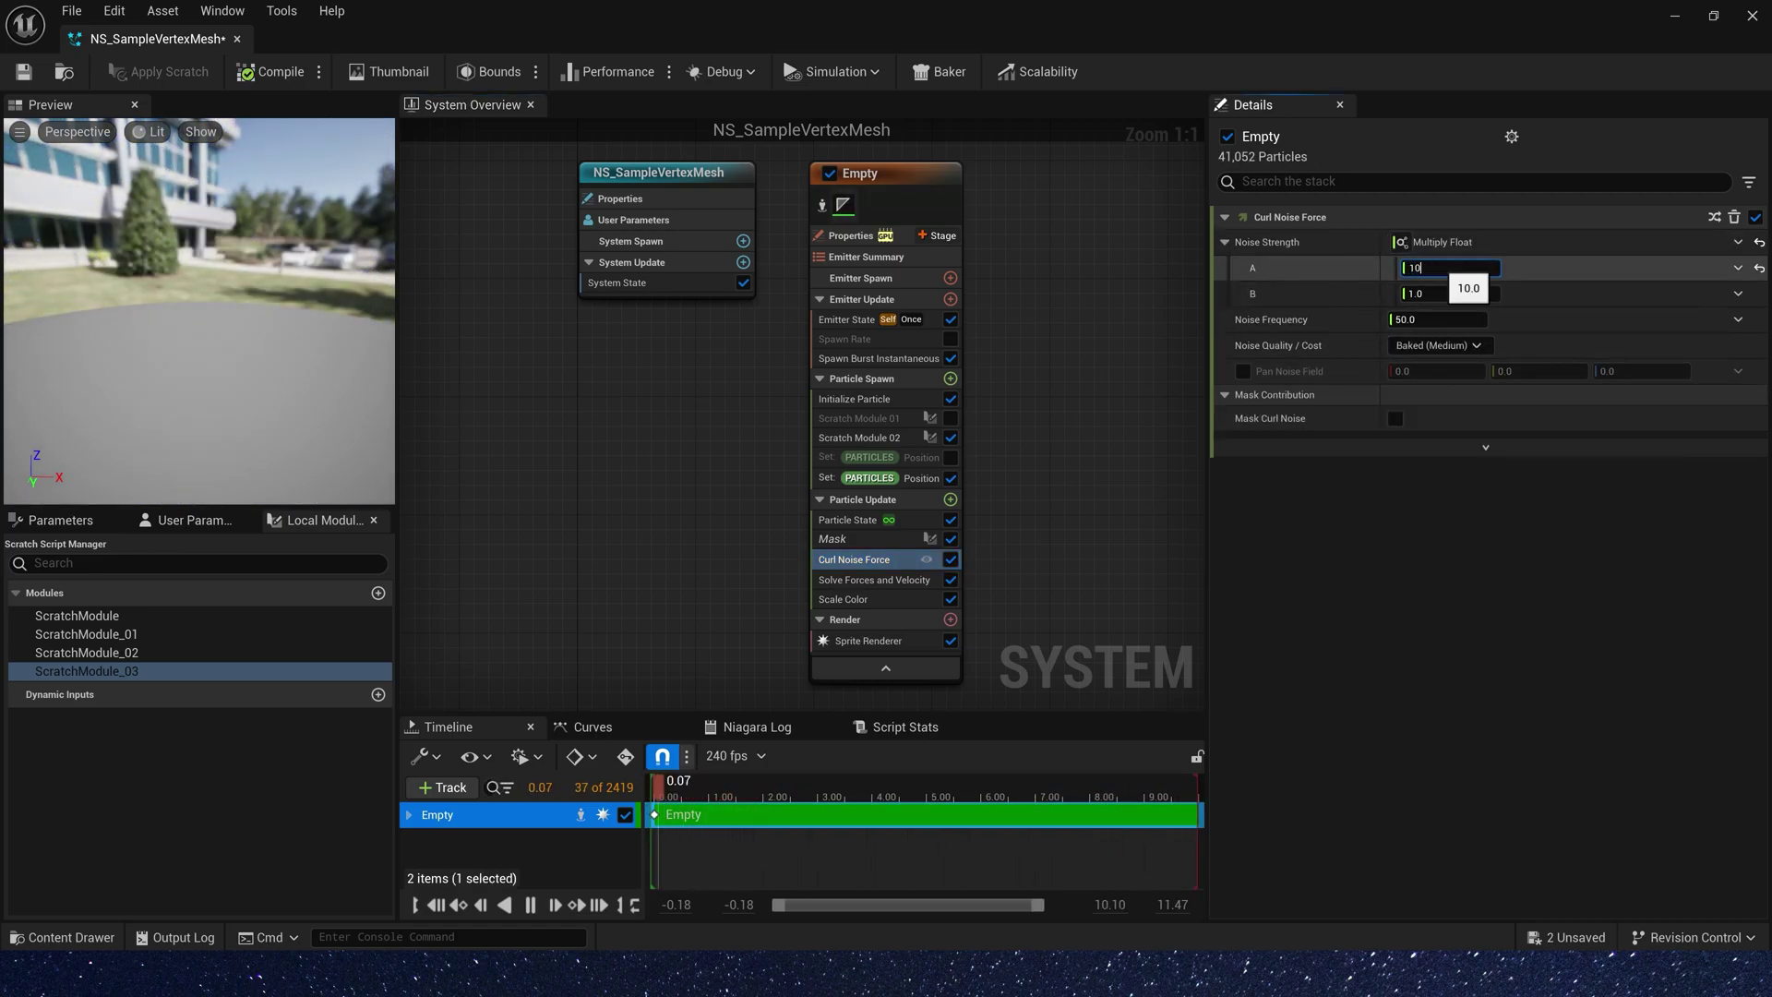
{"action": "left_click", "coordinate": [1738, 295]}
{"action": "type", "text": "lerp"}
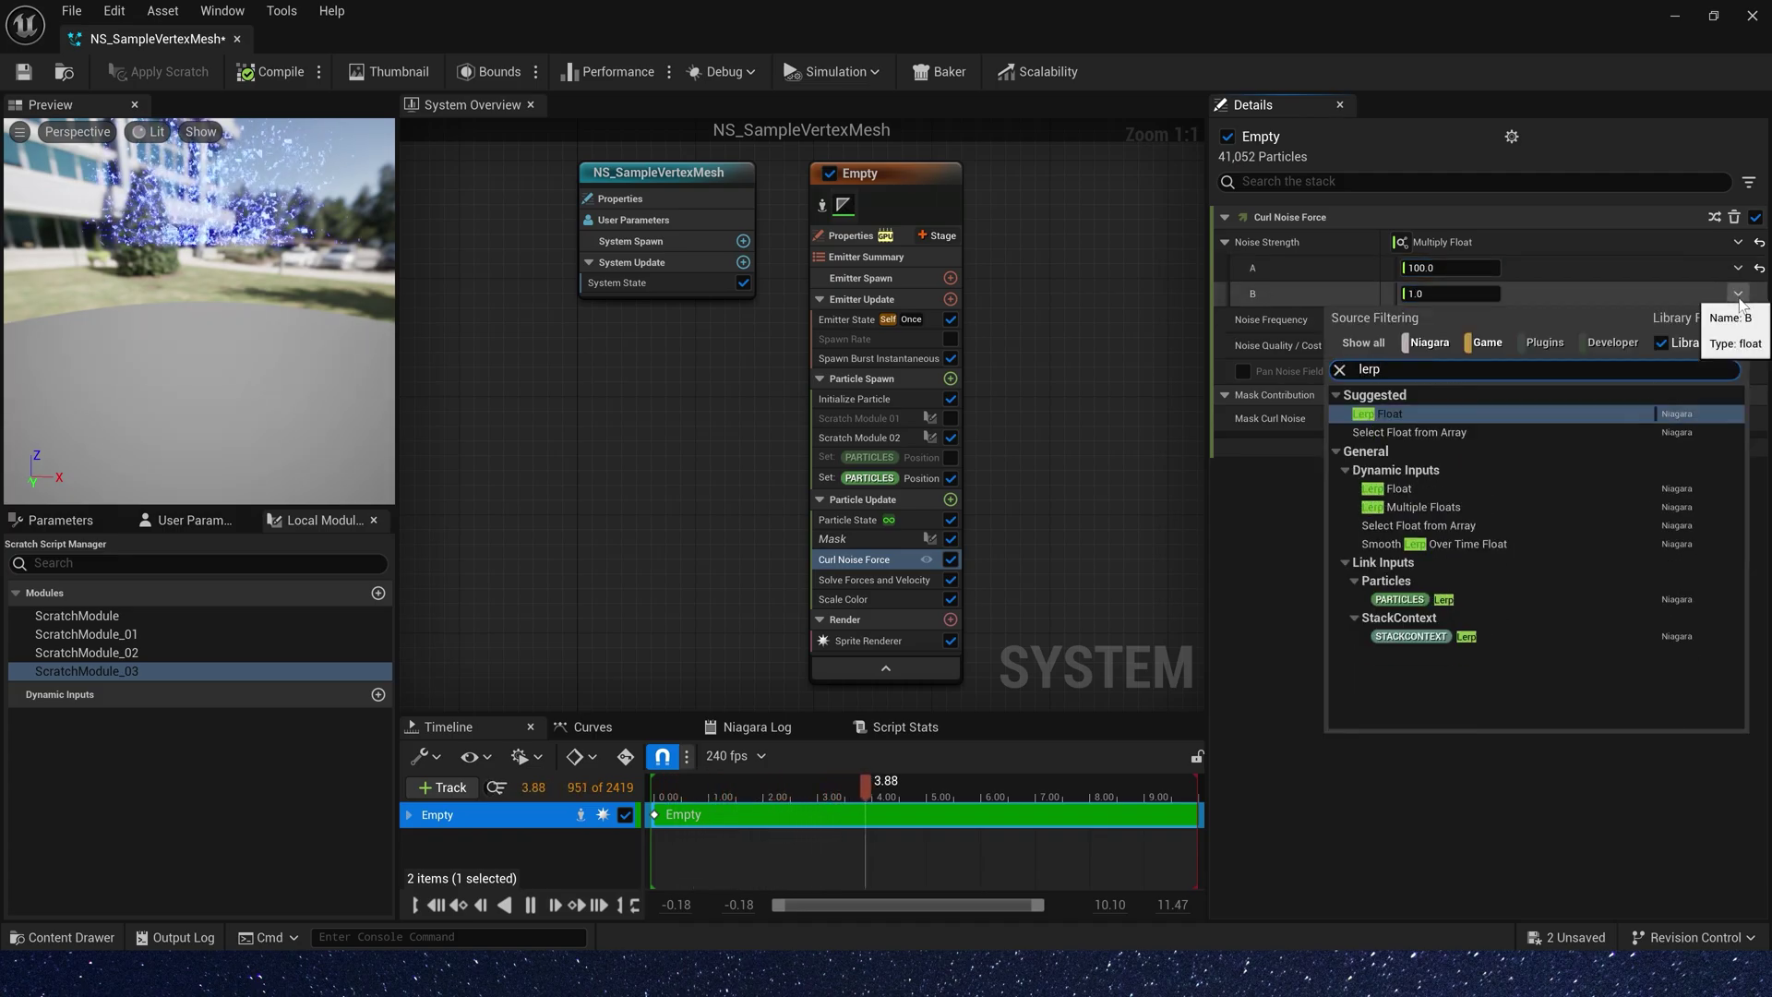
{"action": "left_click", "coordinate": [1407, 599]}
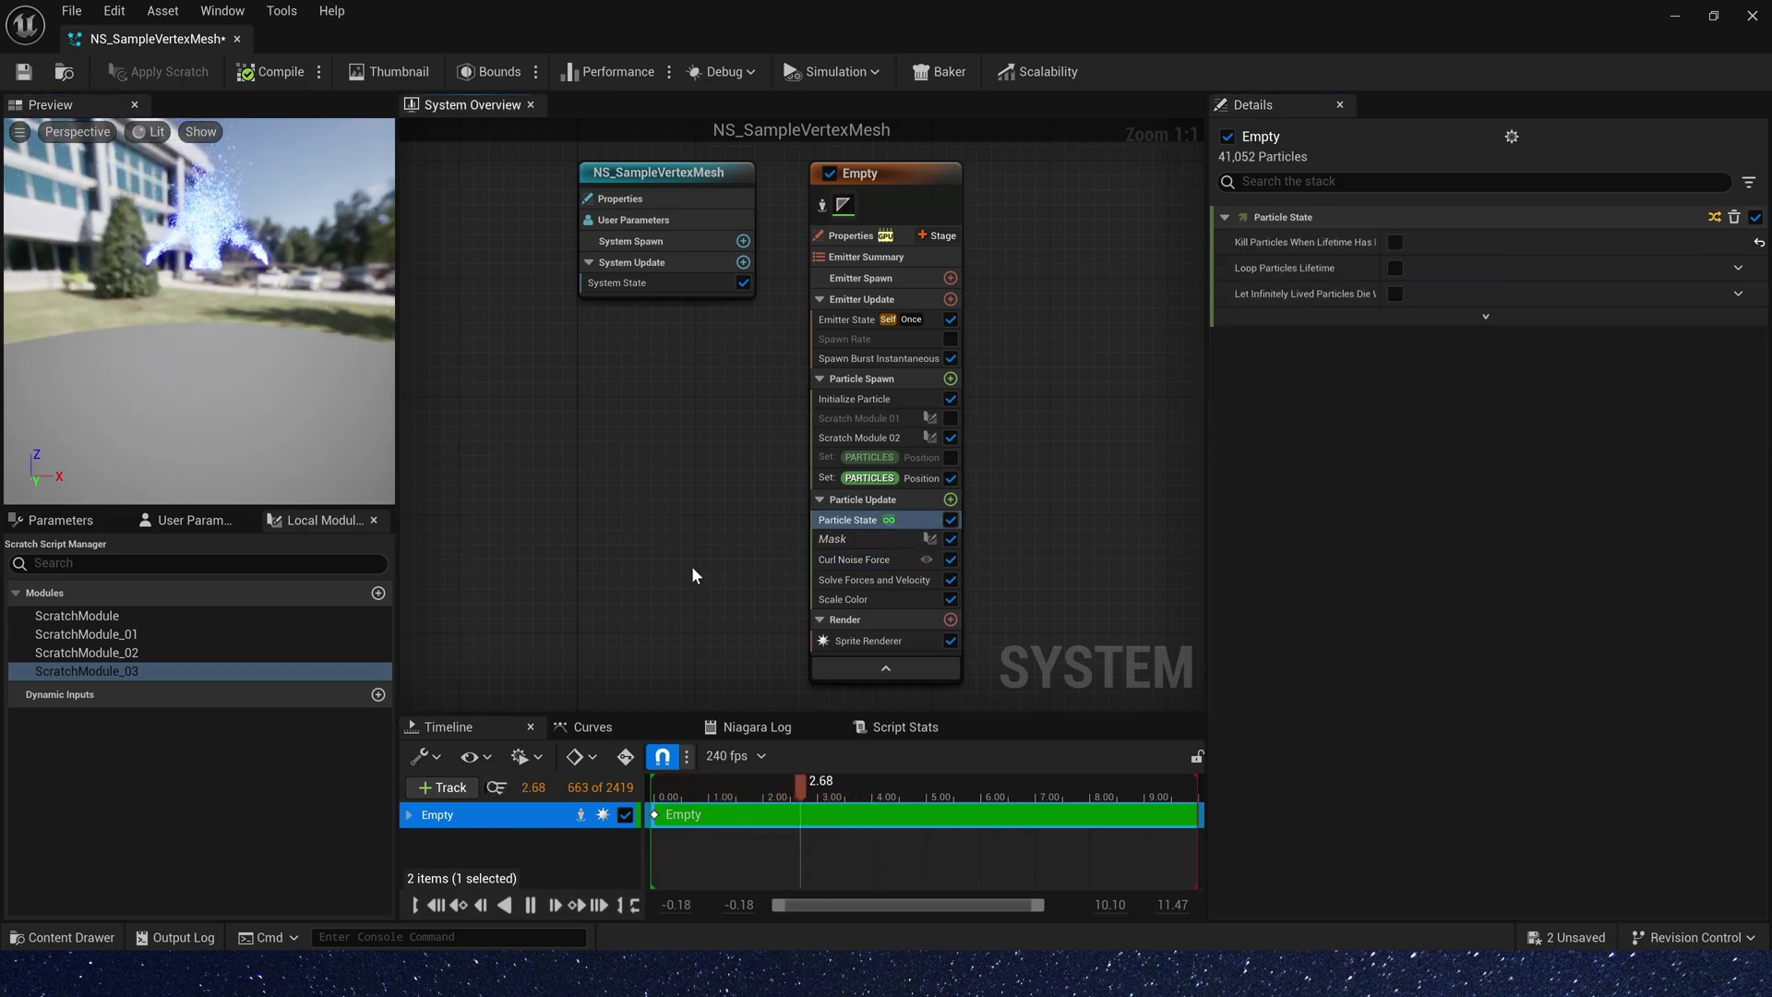
Add a Vortex Force module to Particle Update
{"action": "left_click", "coordinate": [951, 499]}
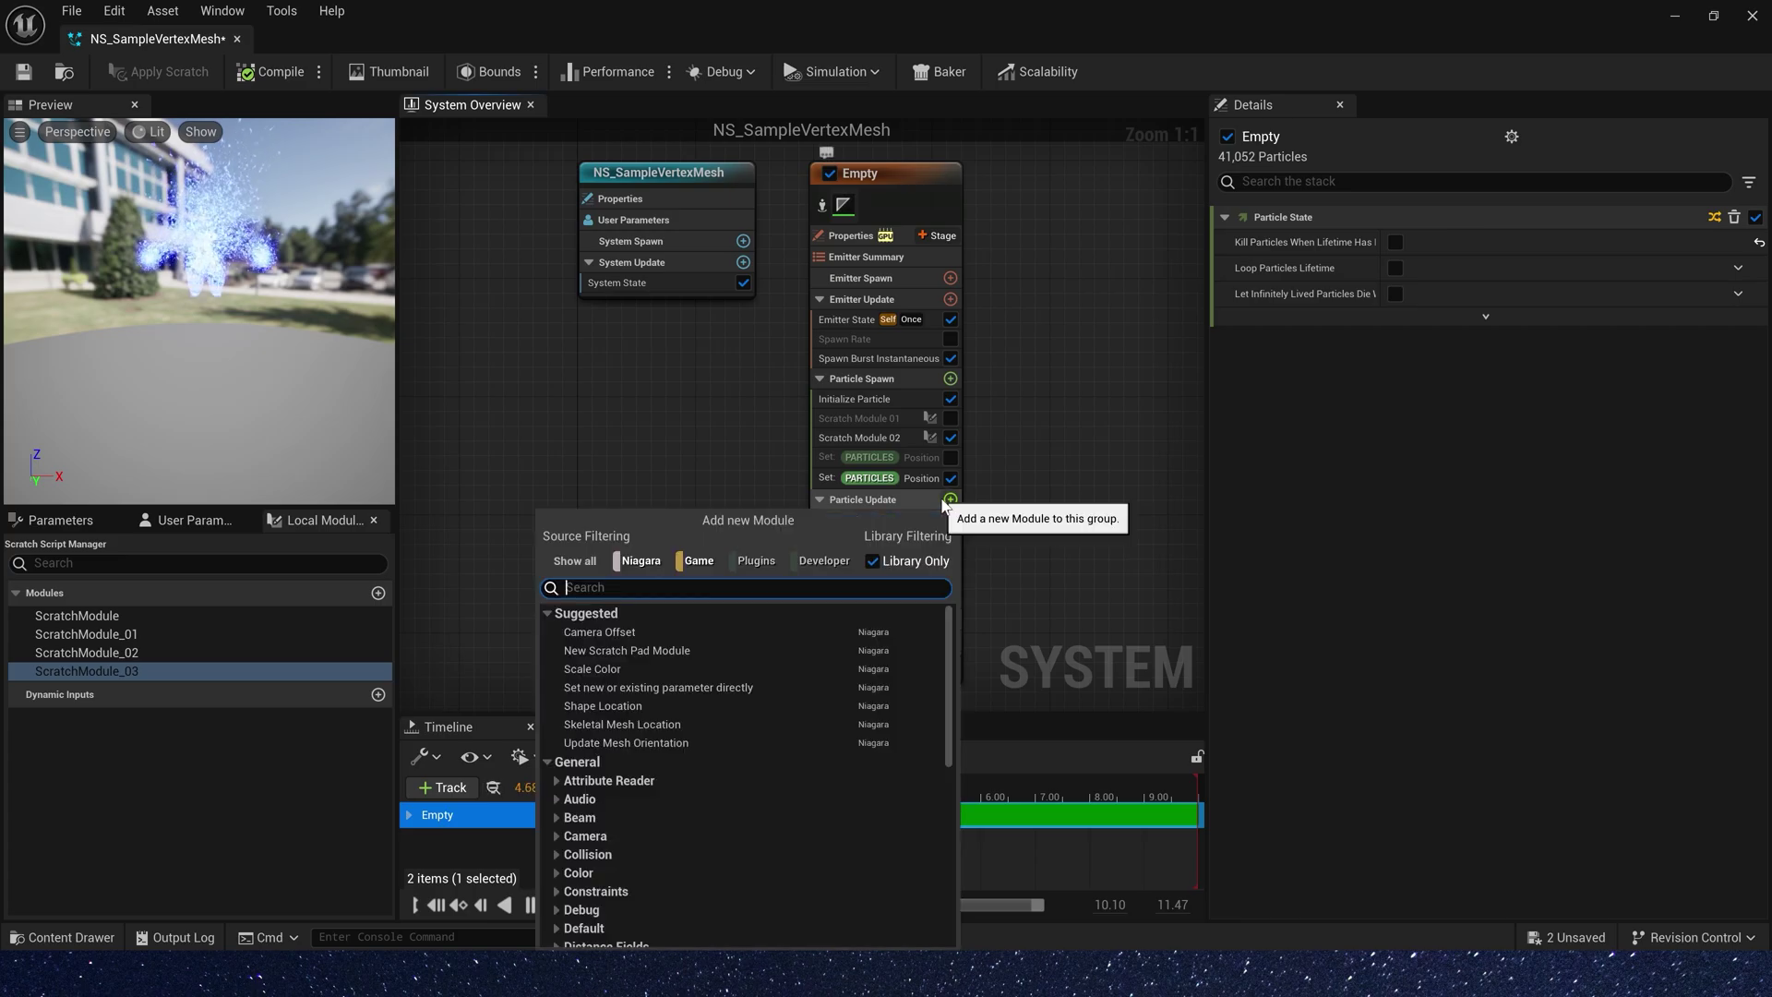
{"action": "type", "text": "vor"}
{"action": "left_click", "coordinate": [613, 625]}
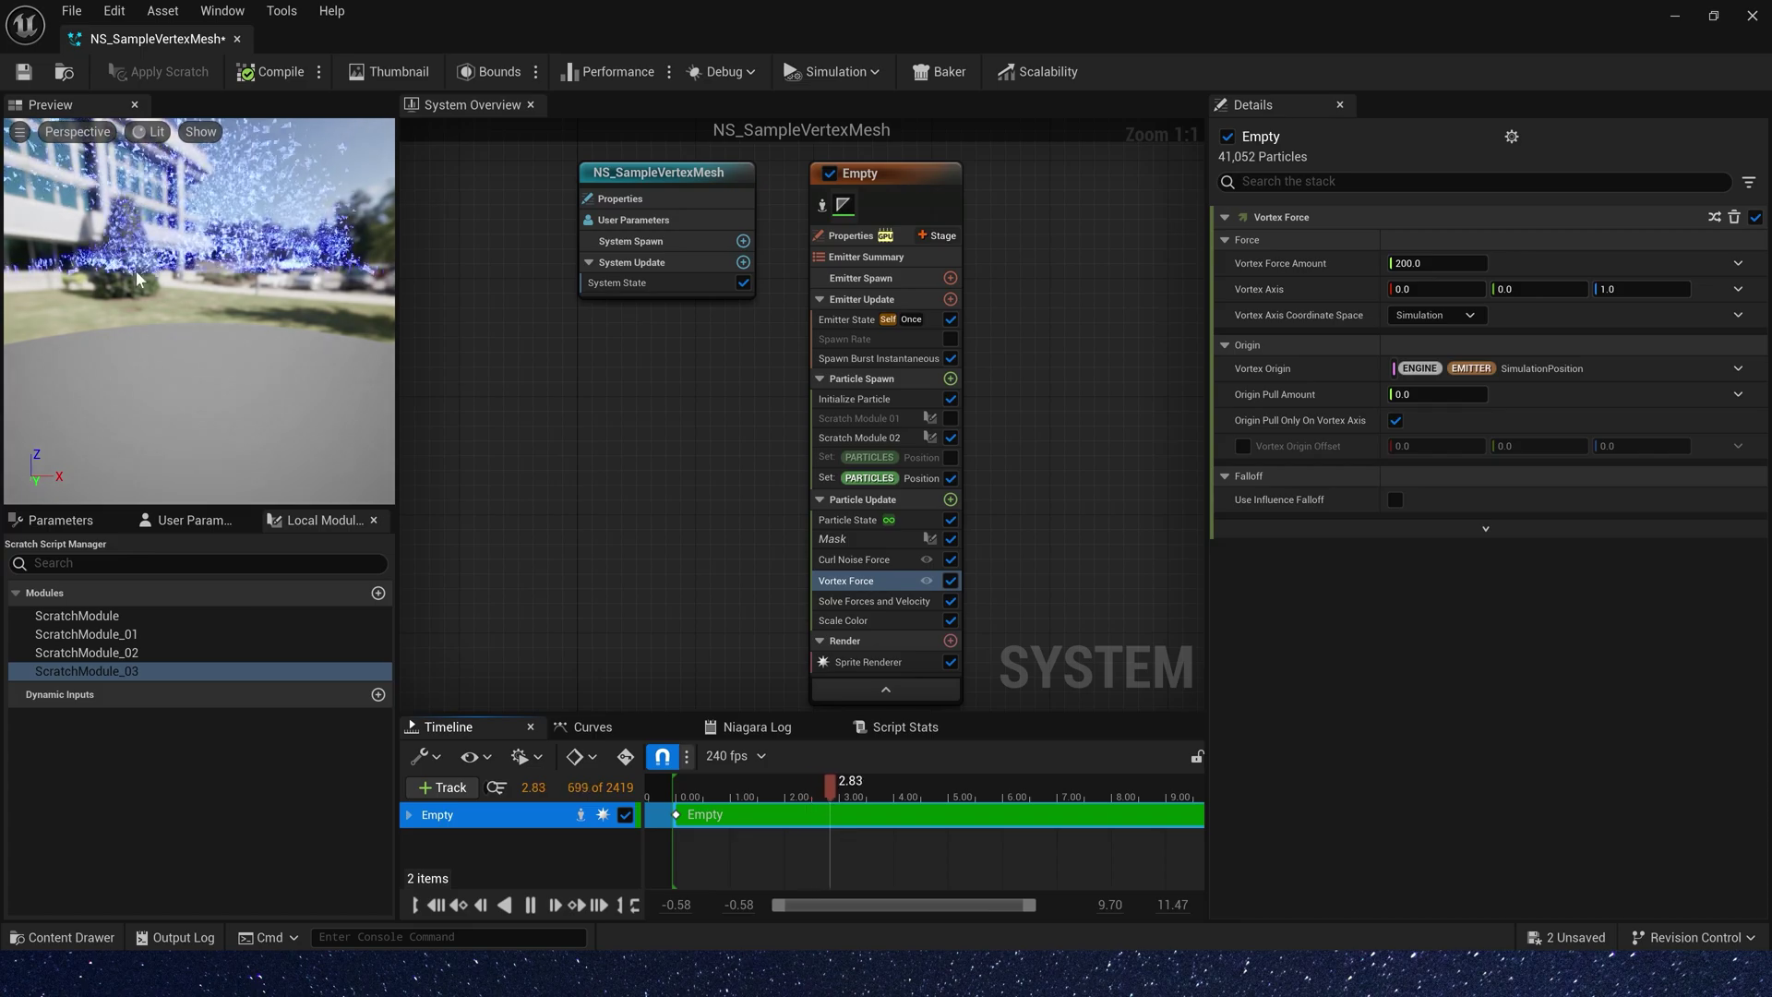
Set Vortex Force Amount to a Multiply Float of 100 and Particles Lerp, and link Vortex Origin to Particles Scratch Module 02 Position
{"action": "left_click", "coordinate": [1737, 263]}
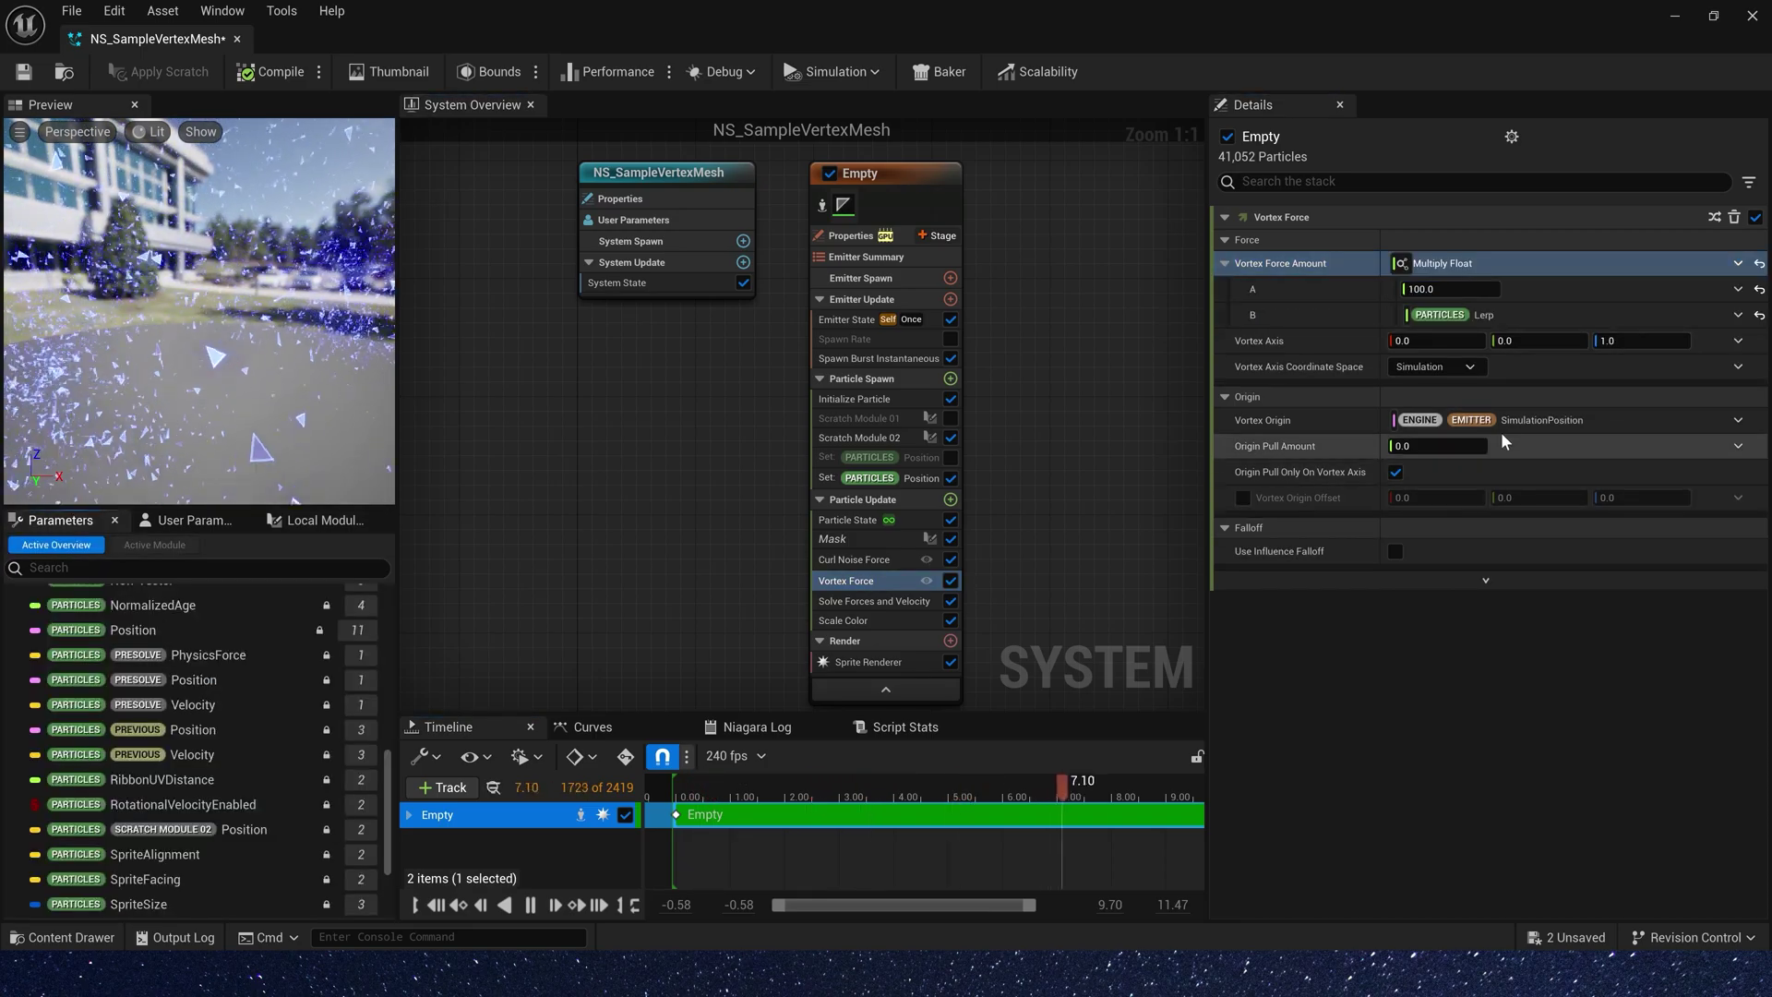
{"action": "scroll", "coordinate": [214, 683], "scroll_direction": "down", "scroll_amount": 2}
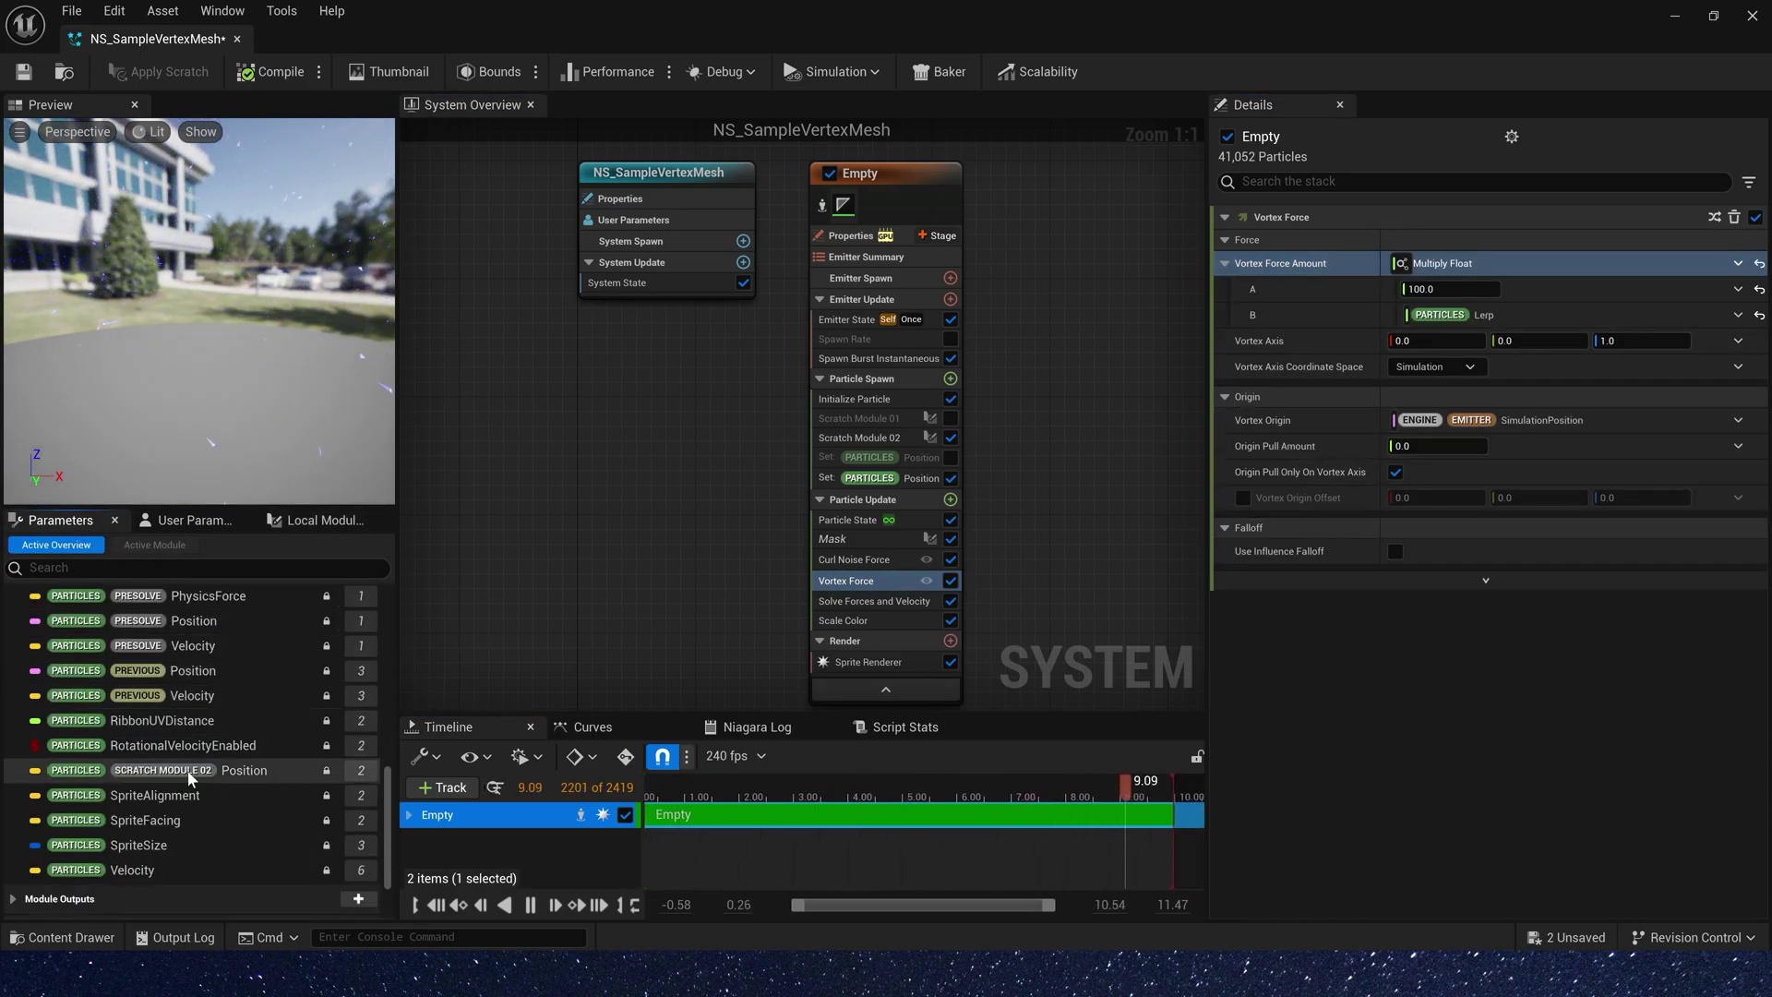
{"action": "left_click_drag", "start_coordinate": [189, 778], "coordinate": [1518, 421]}
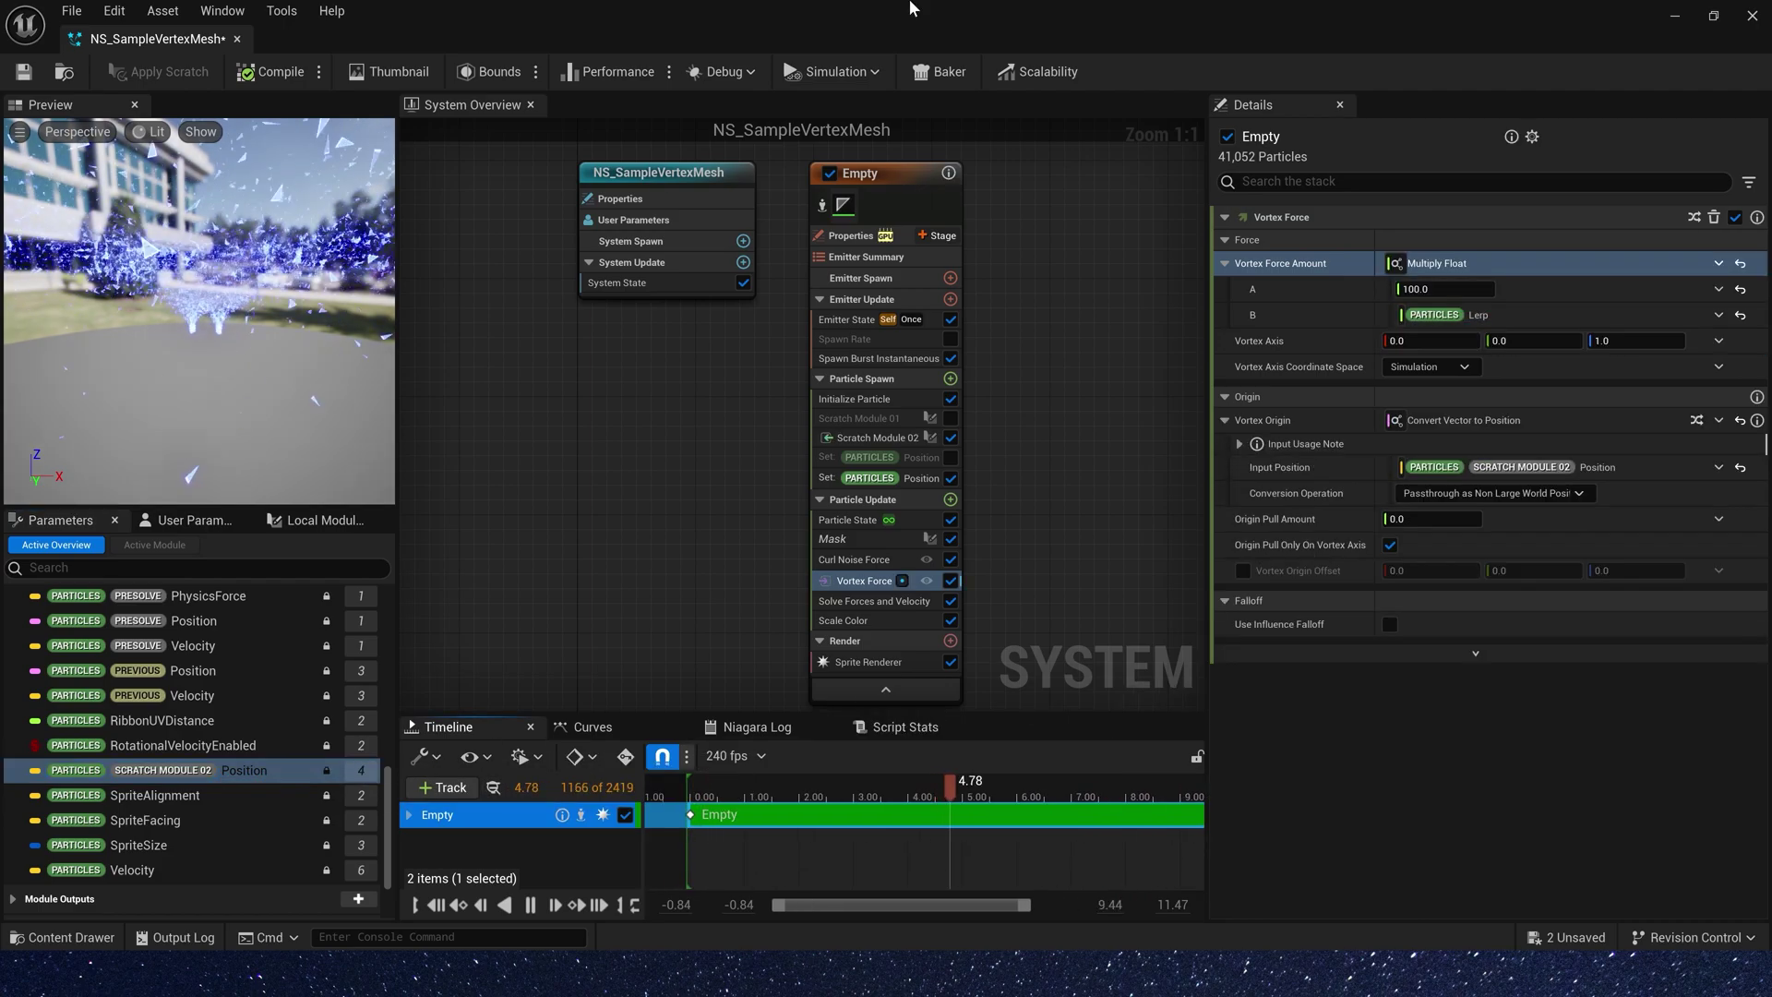
Switch to the level editor and reset the NS_SampleVertexMesh actor to examine the combined curl noise and vortex motion
{"action": "double_click", "coordinate": [910, 9]}
{"action": "left_click", "coordinate": [1478, 851]}
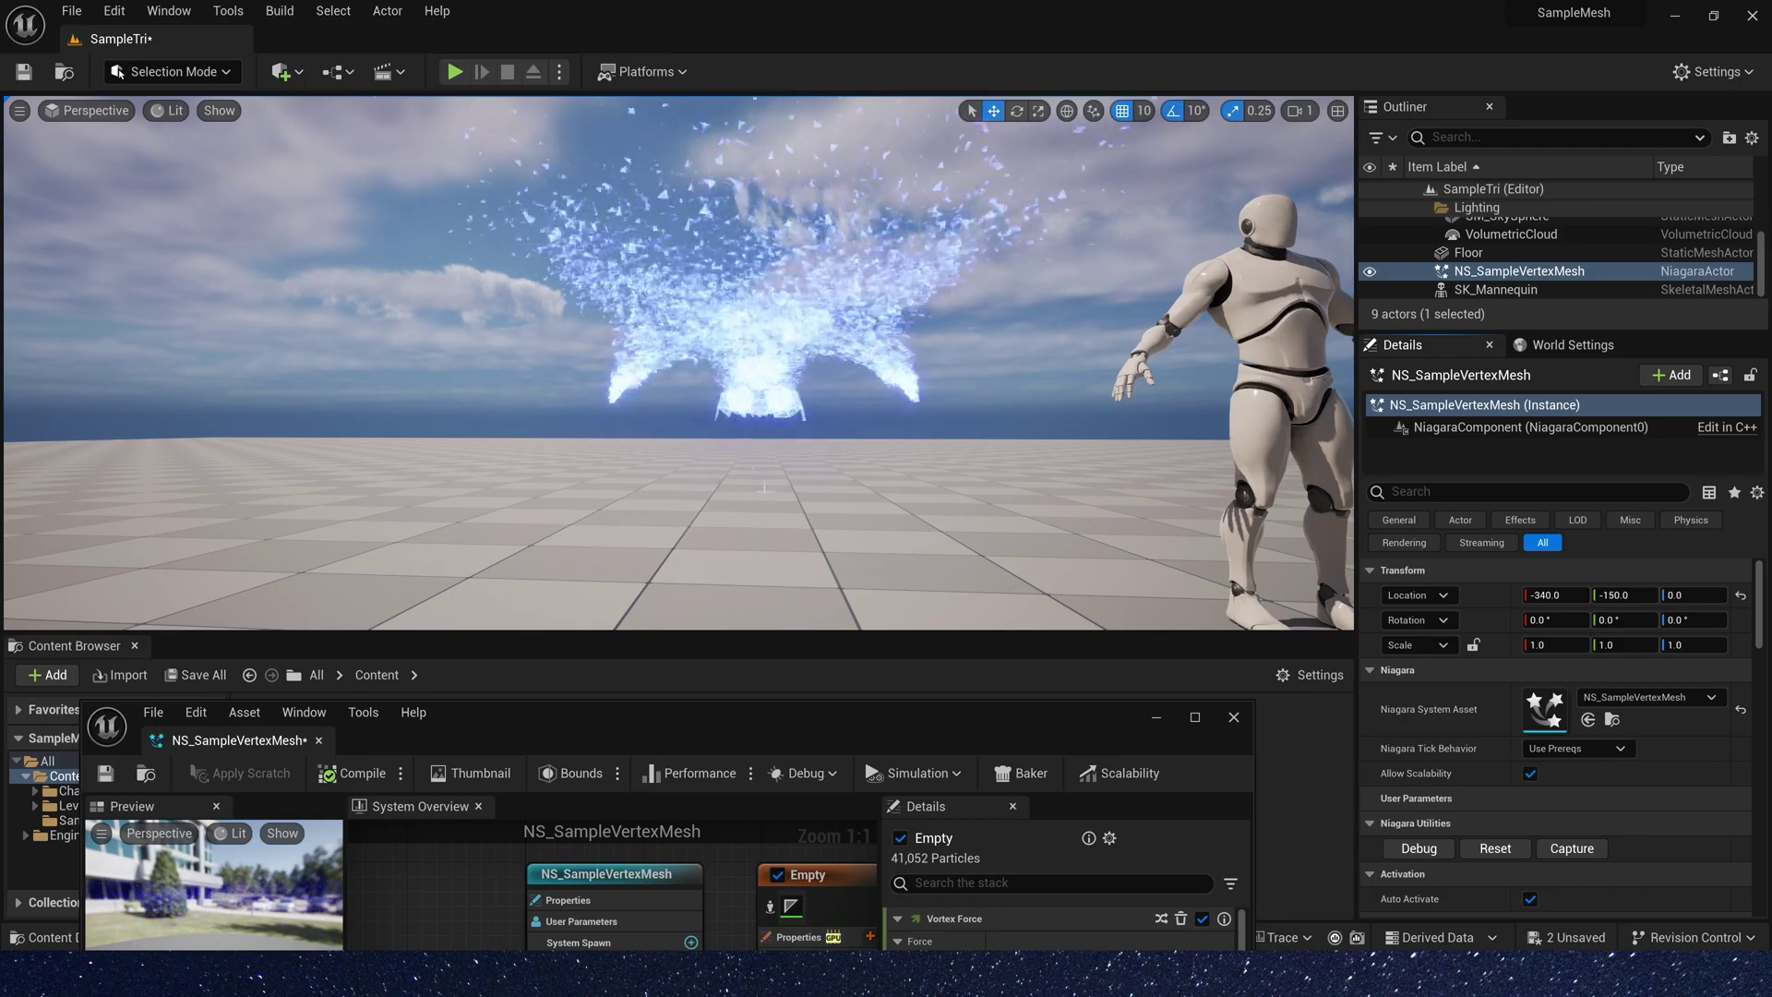
{"action": "double_click", "coordinate": [856, 714]}
Raise value A of the Curl Noise Force's Noise Strength multiplier to 500 and reveal the level viewport behind the Niagara editor
{"action": "left_click", "coordinate": [863, 559]}
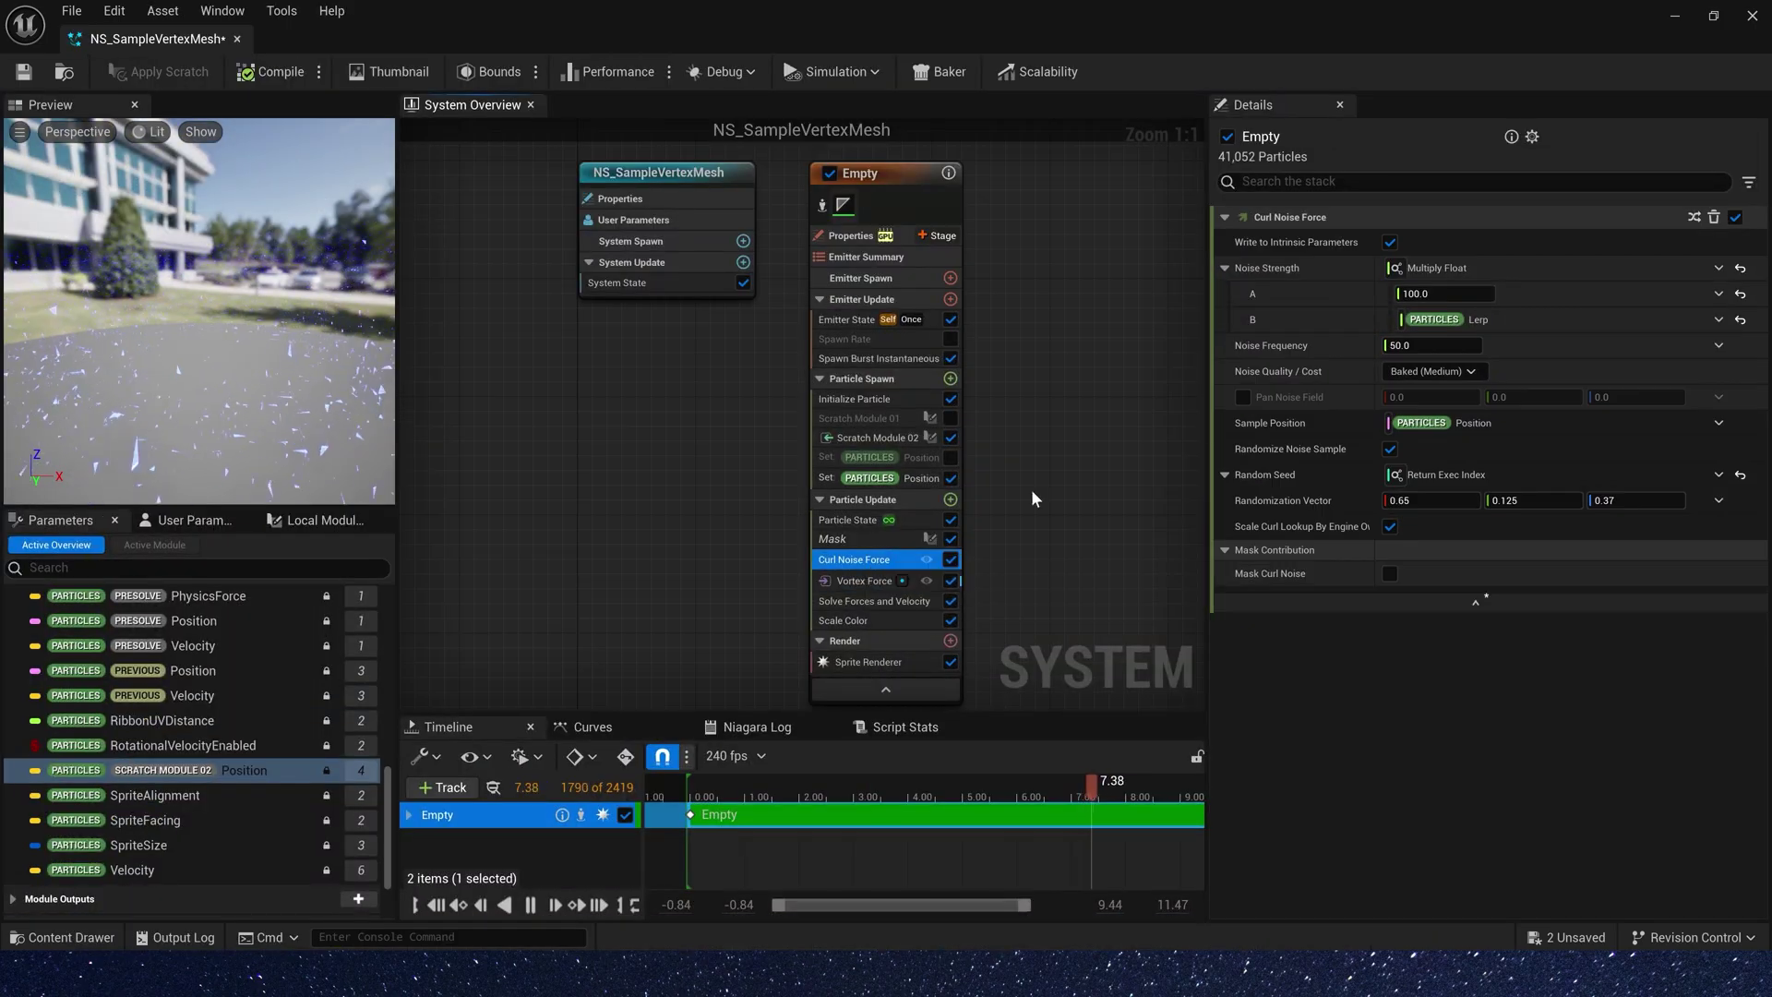
{"action": "left_click", "coordinate": [1476, 294]}
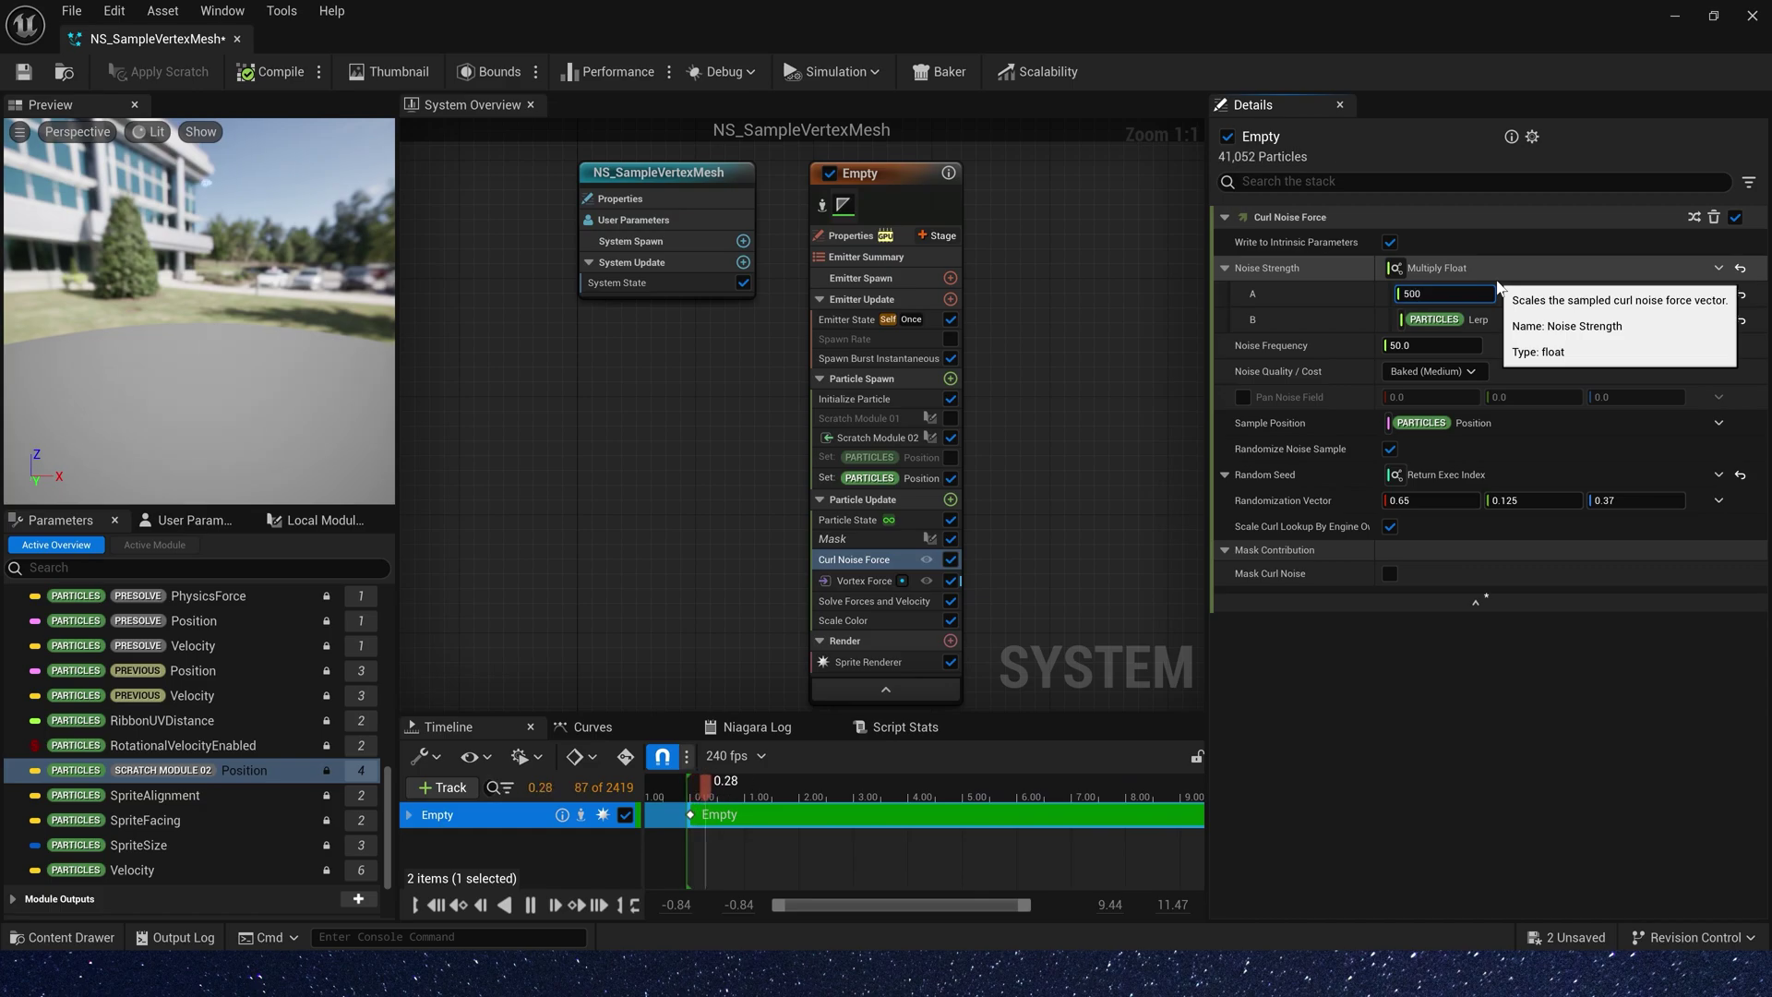
{"action": "left_click_drag", "start_coordinate": [863, 35], "coordinate": [887, 459]}
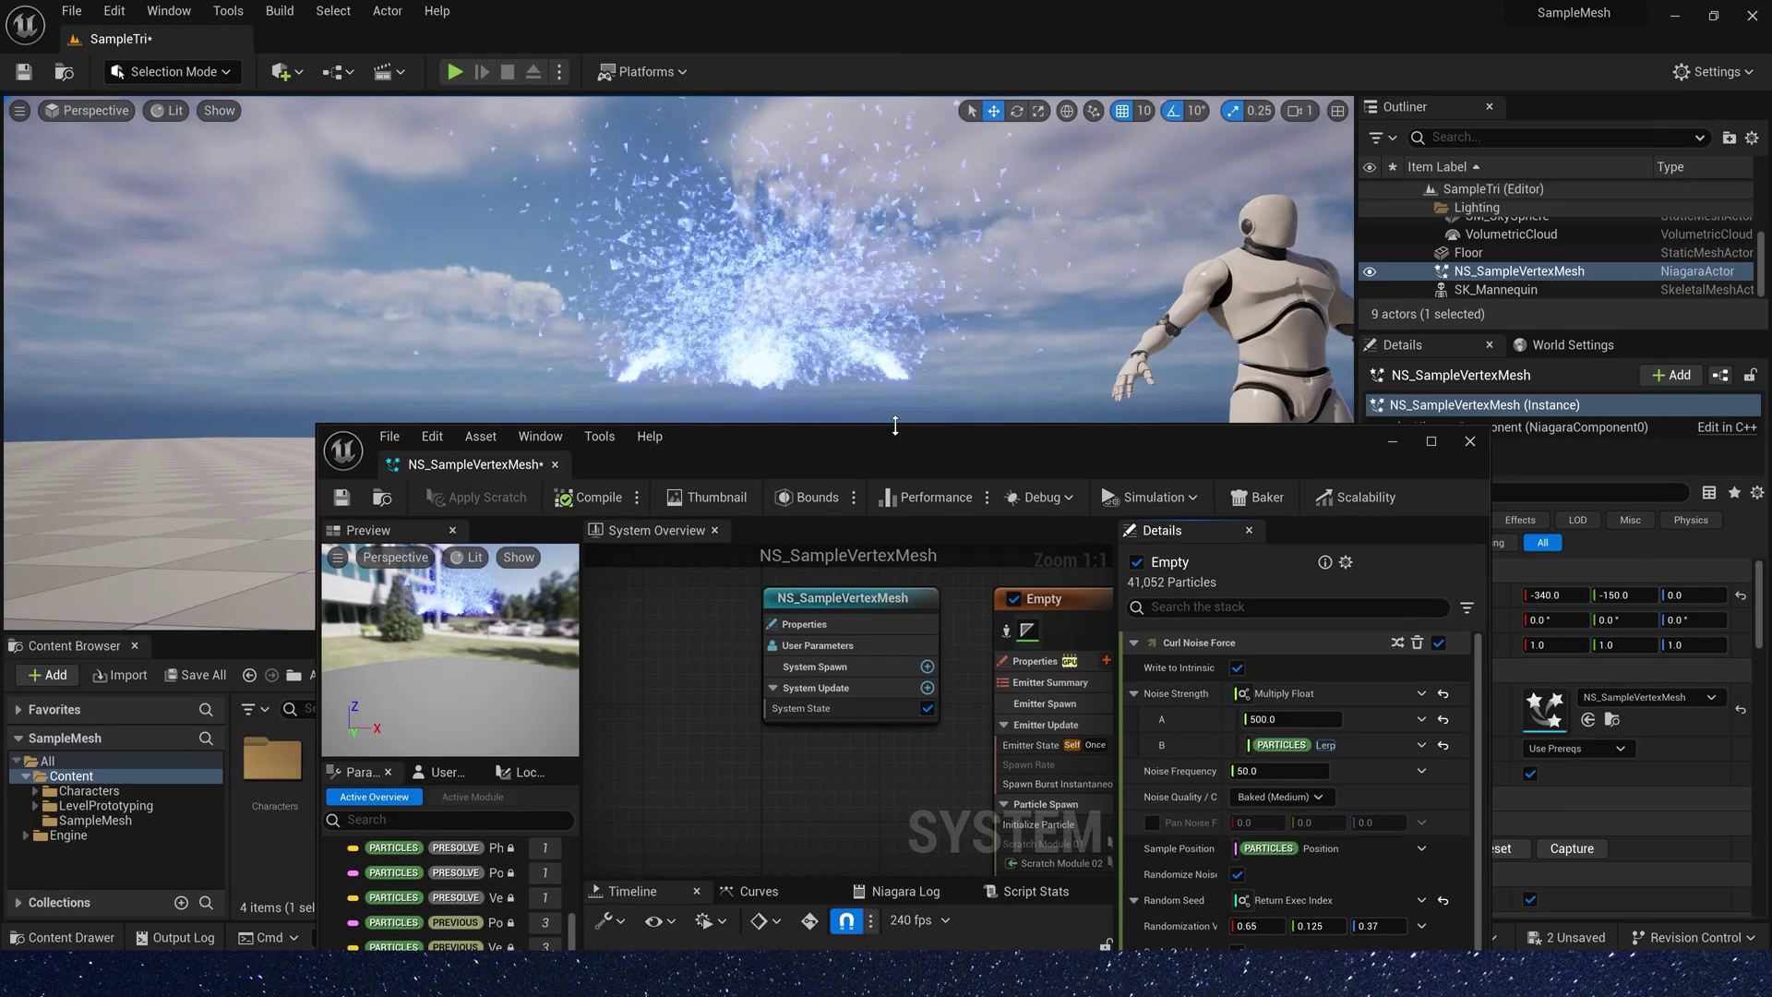
Set the Curl Noise Force's Noise Frequency to 20 and enable Pan Noise Field with a Z value of 1
{"action": "left_click", "coordinate": [1195, 771]}
{"action": "left_click", "coordinate": [1111, 406]}
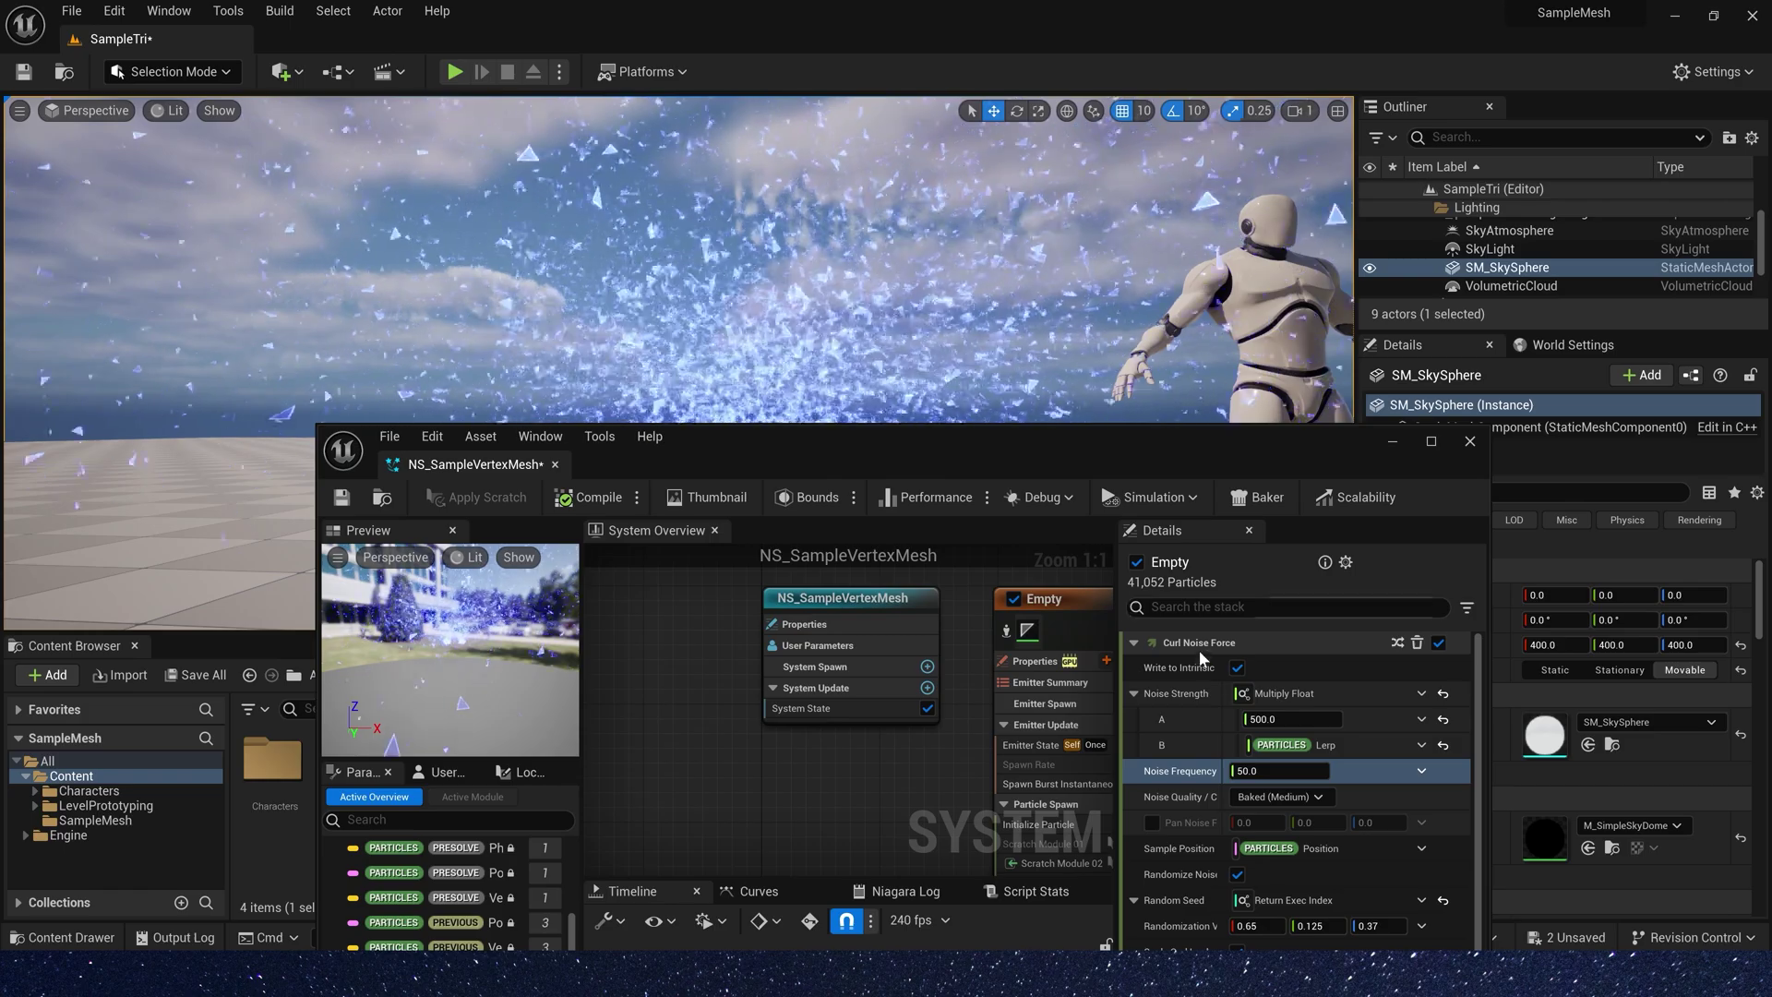
{"action": "left_click", "coordinate": [1281, 770]}
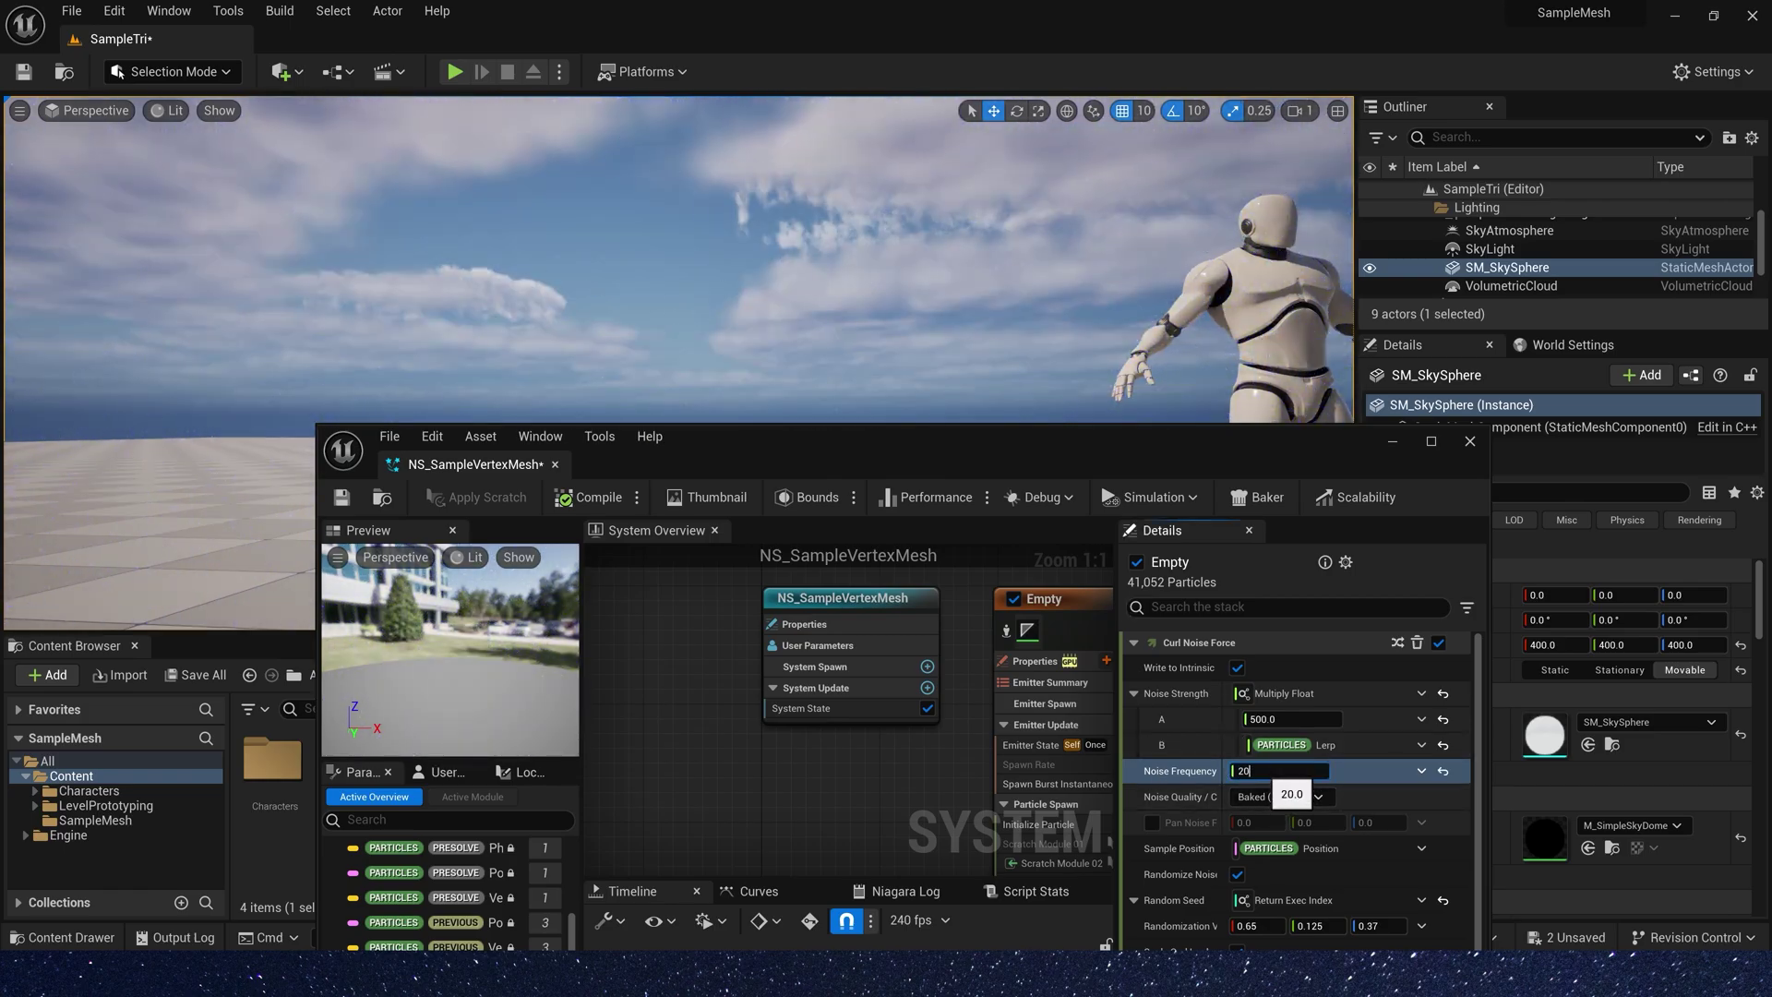
{"action": "type", "text": "20"}
{"action": "key", "text": "Return"}
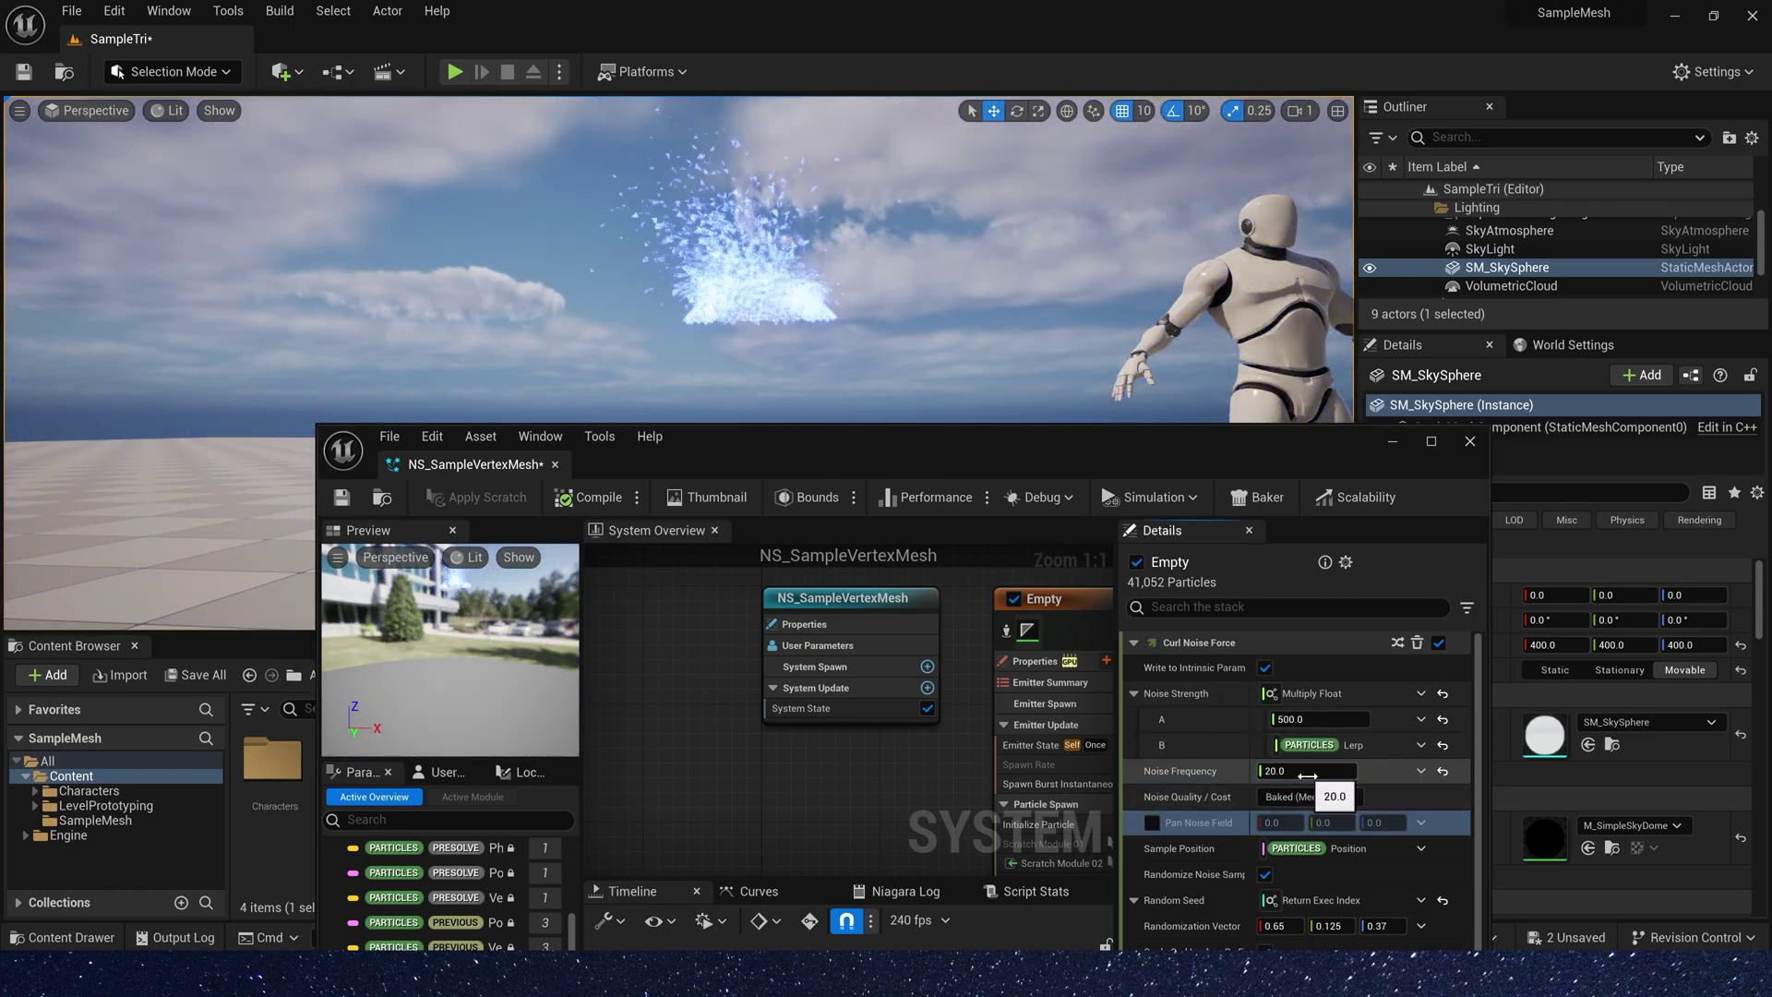
{"action": "left_click", "coordinate": [1152, 821]}
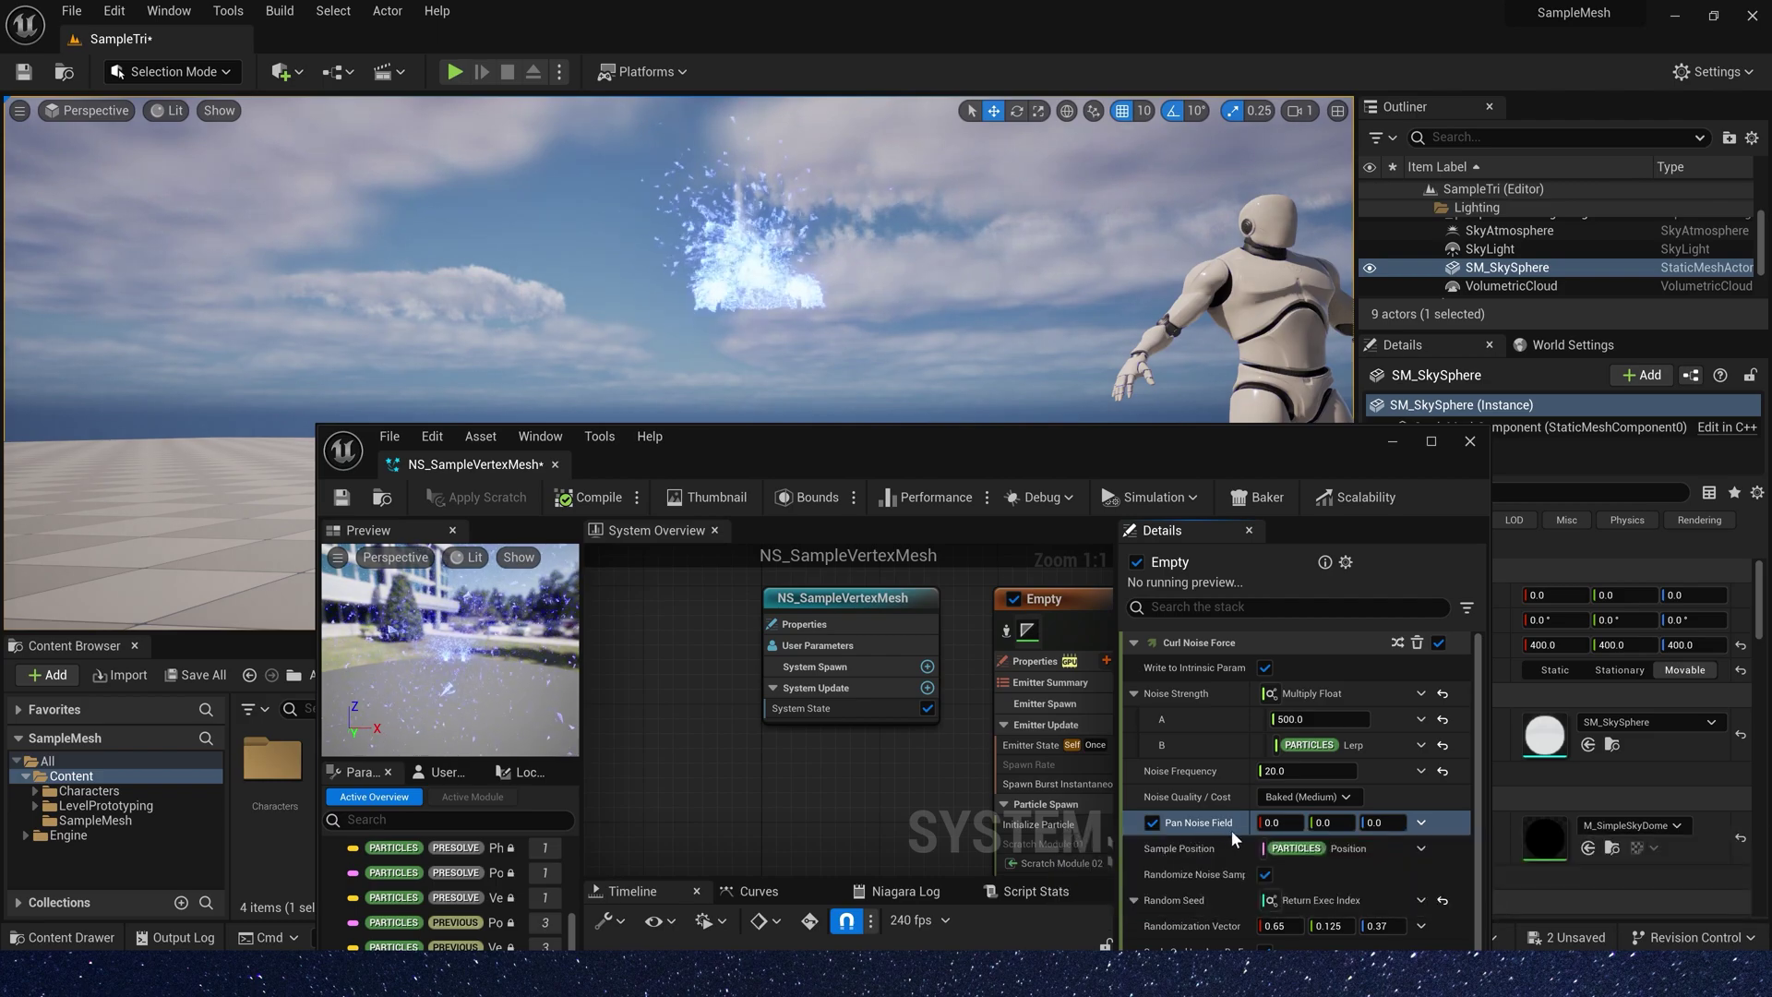
{"action": "left_click", "coordinate": [1384, 822]}
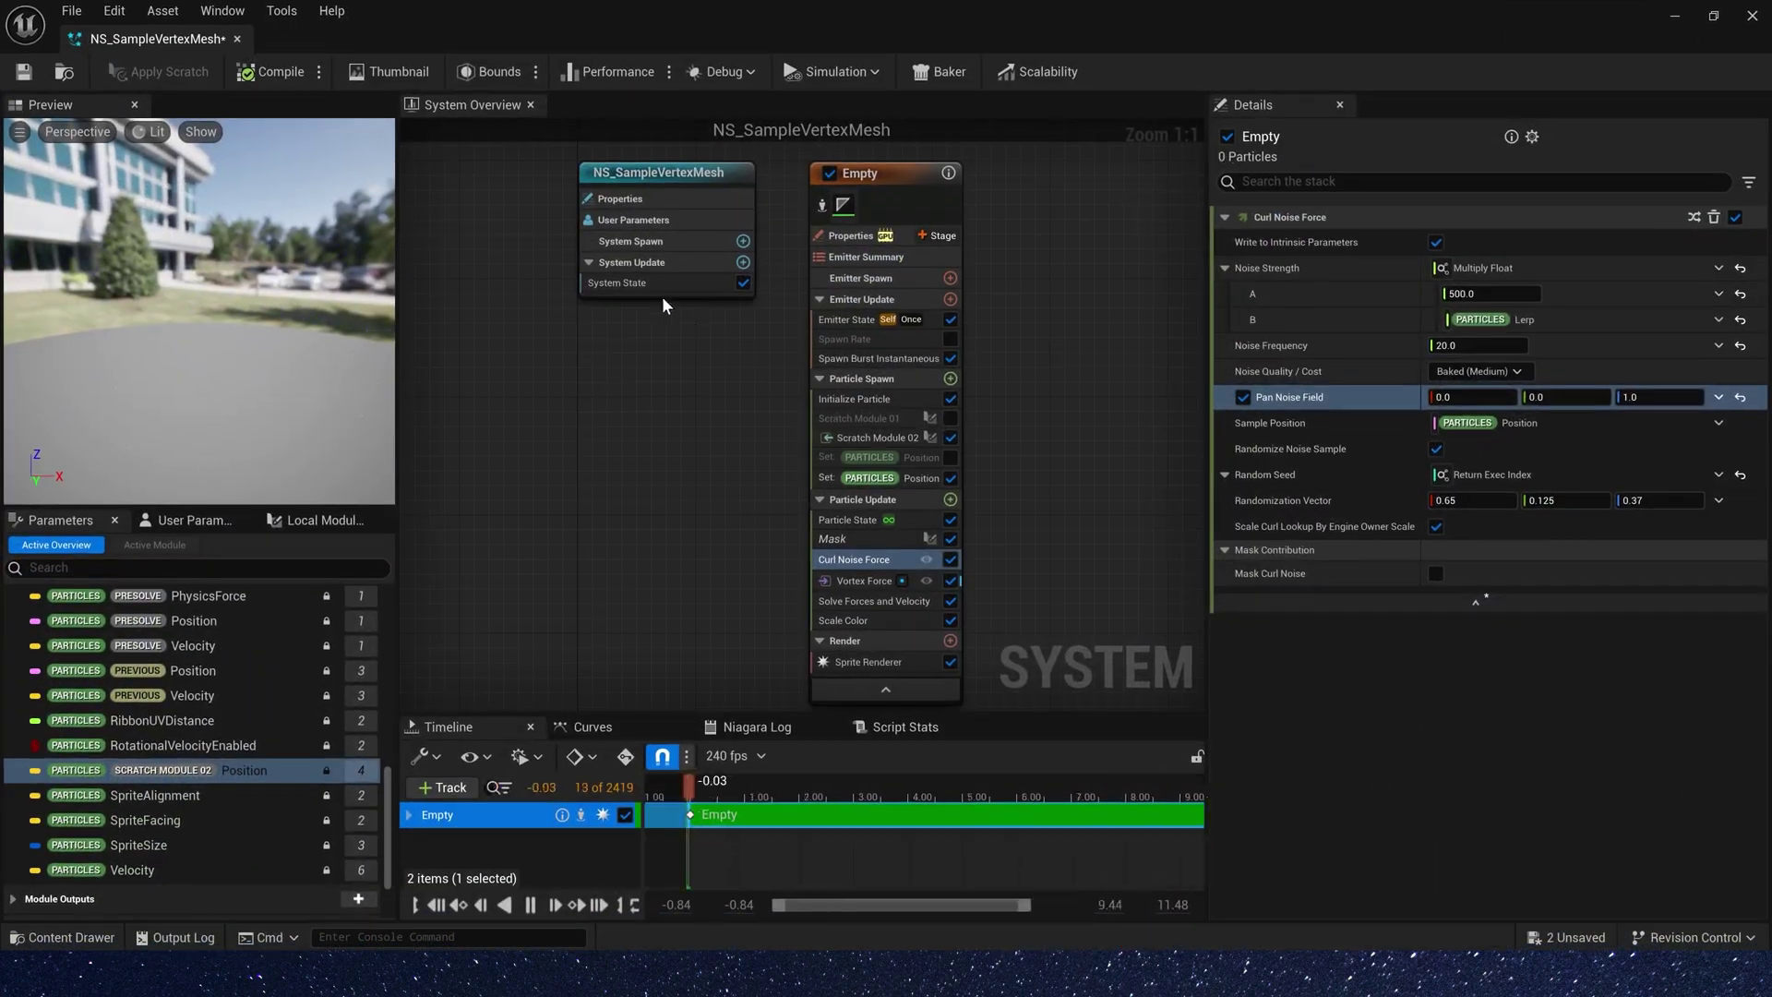
Add a Scale Sprite Size module to Particle Update
{"action": "left_click", "coordinate": [980, 394]}
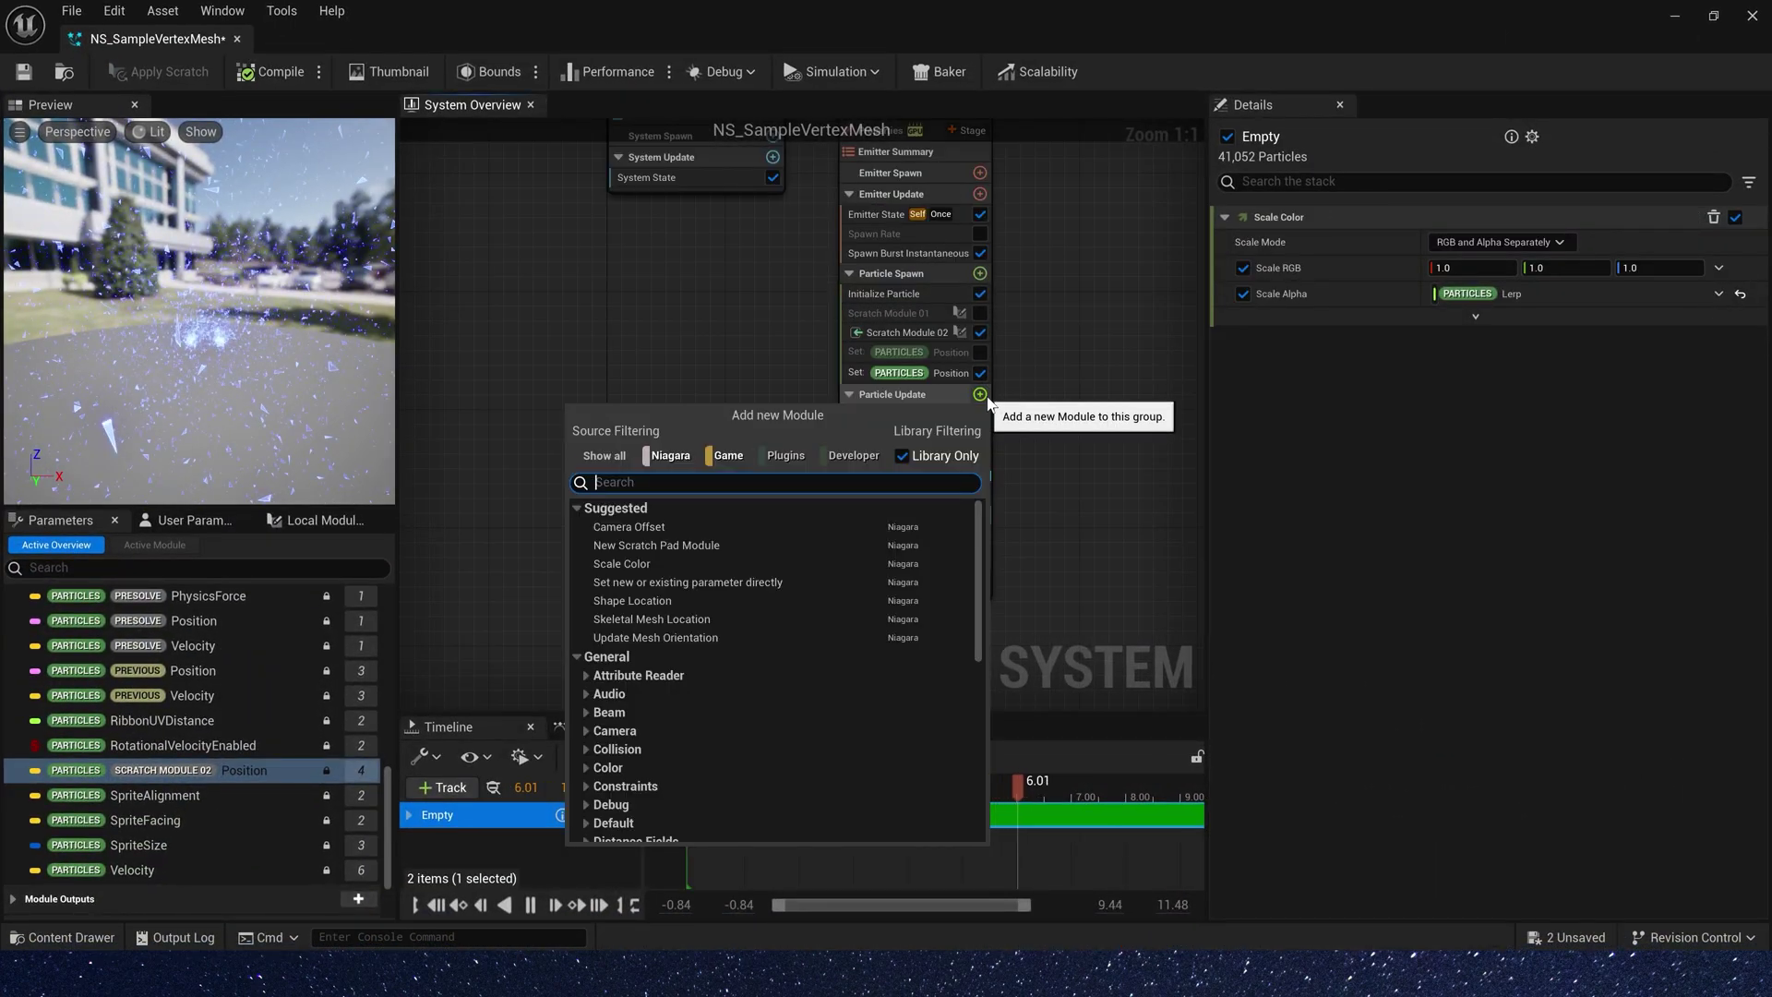
{"action": "type", "text": "size"}
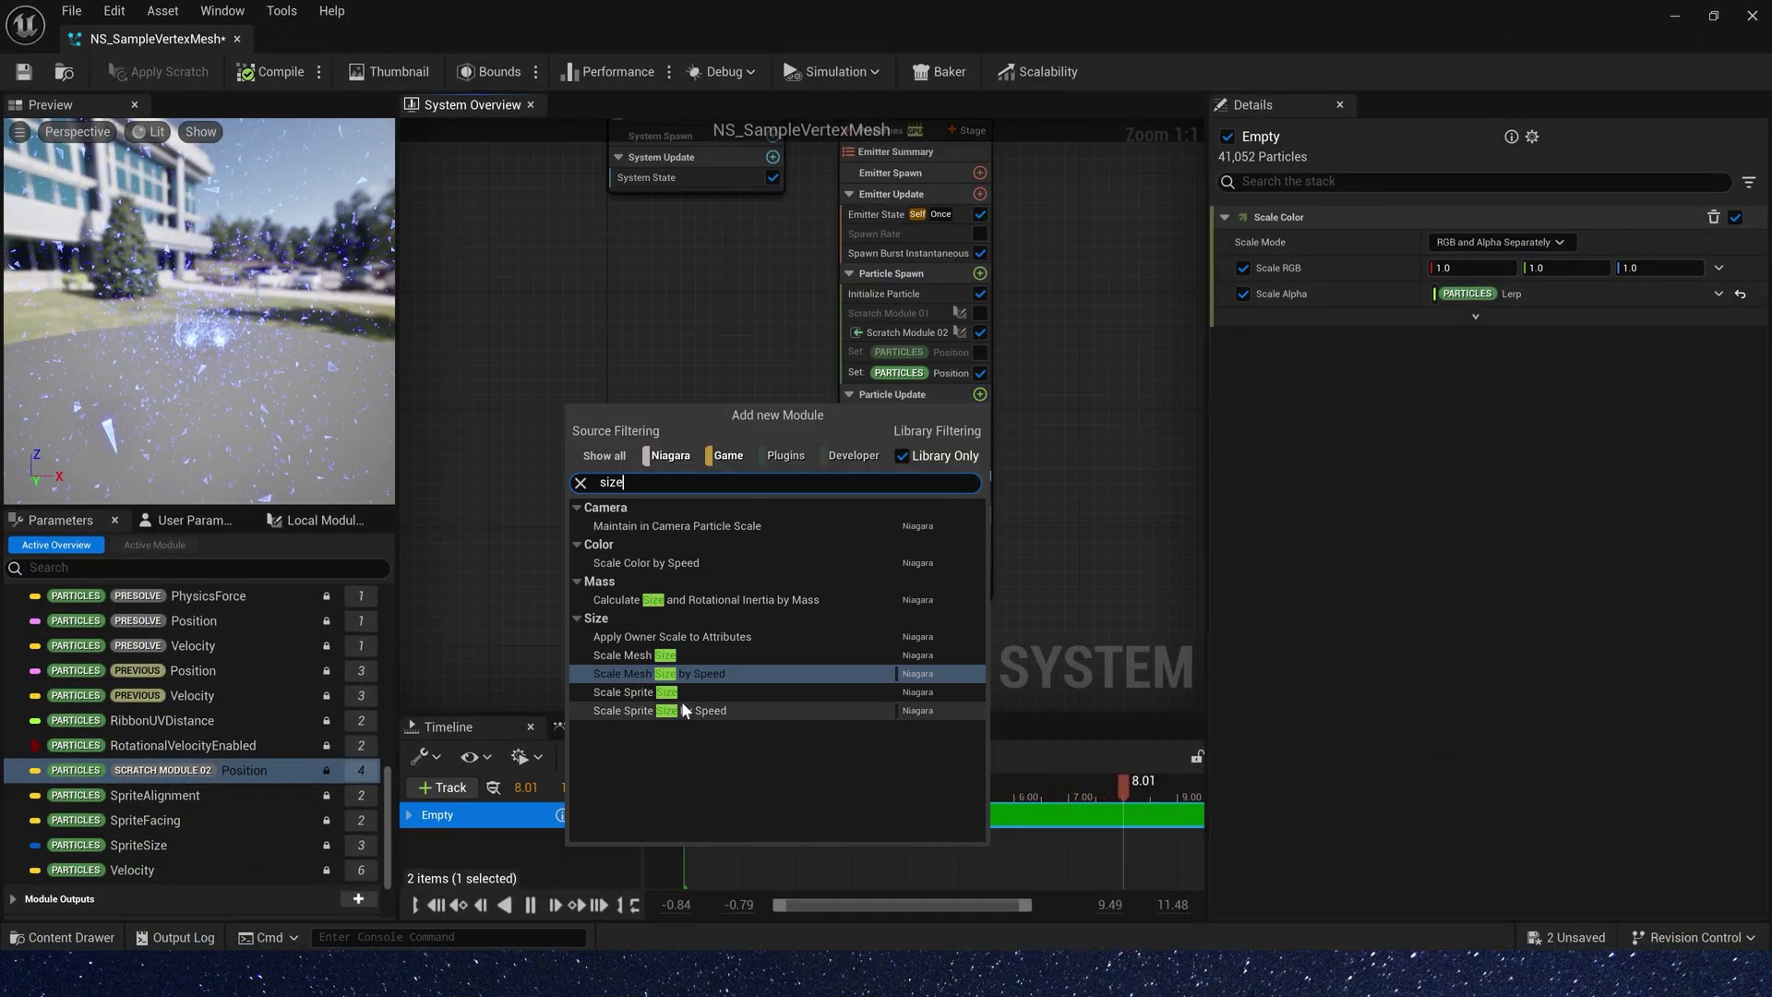
{"action": "left_click", "coordinate": [646, 691]}
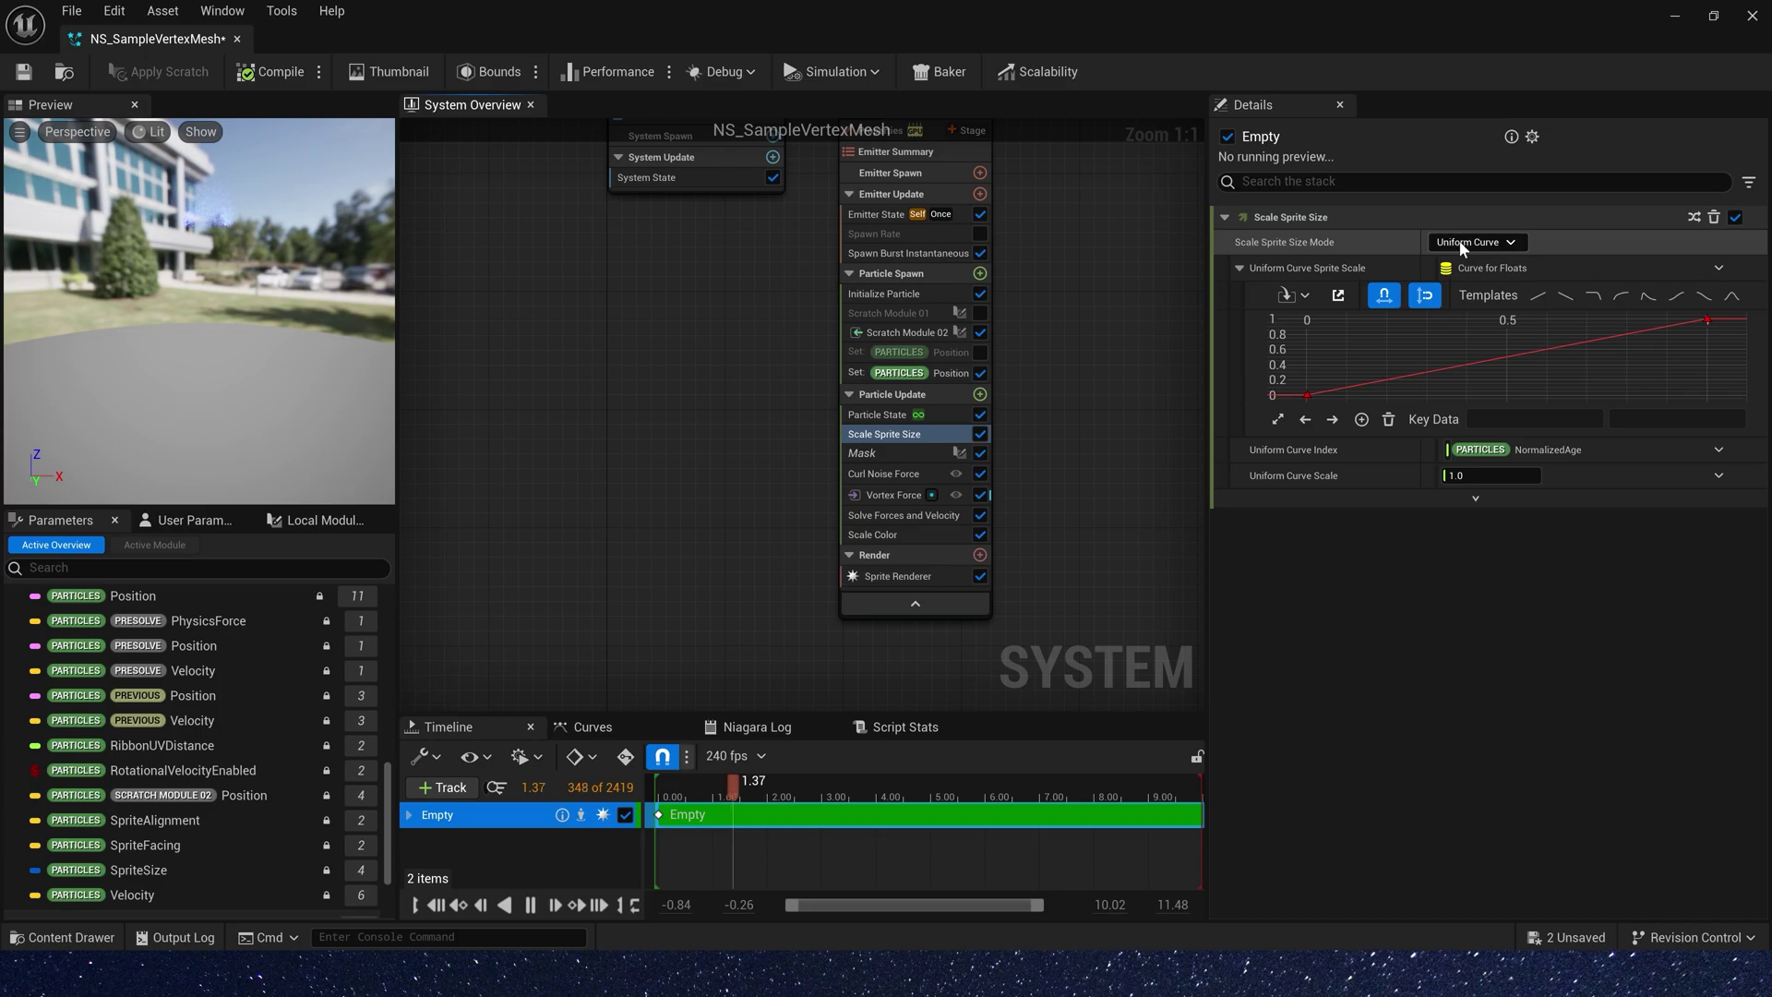
Set the Scale Sprite Size mode to Uniform and move the module between Solve Forces and Velocity and Scale Color
{"action": "left_click", "coordinate": [1462, 243]}
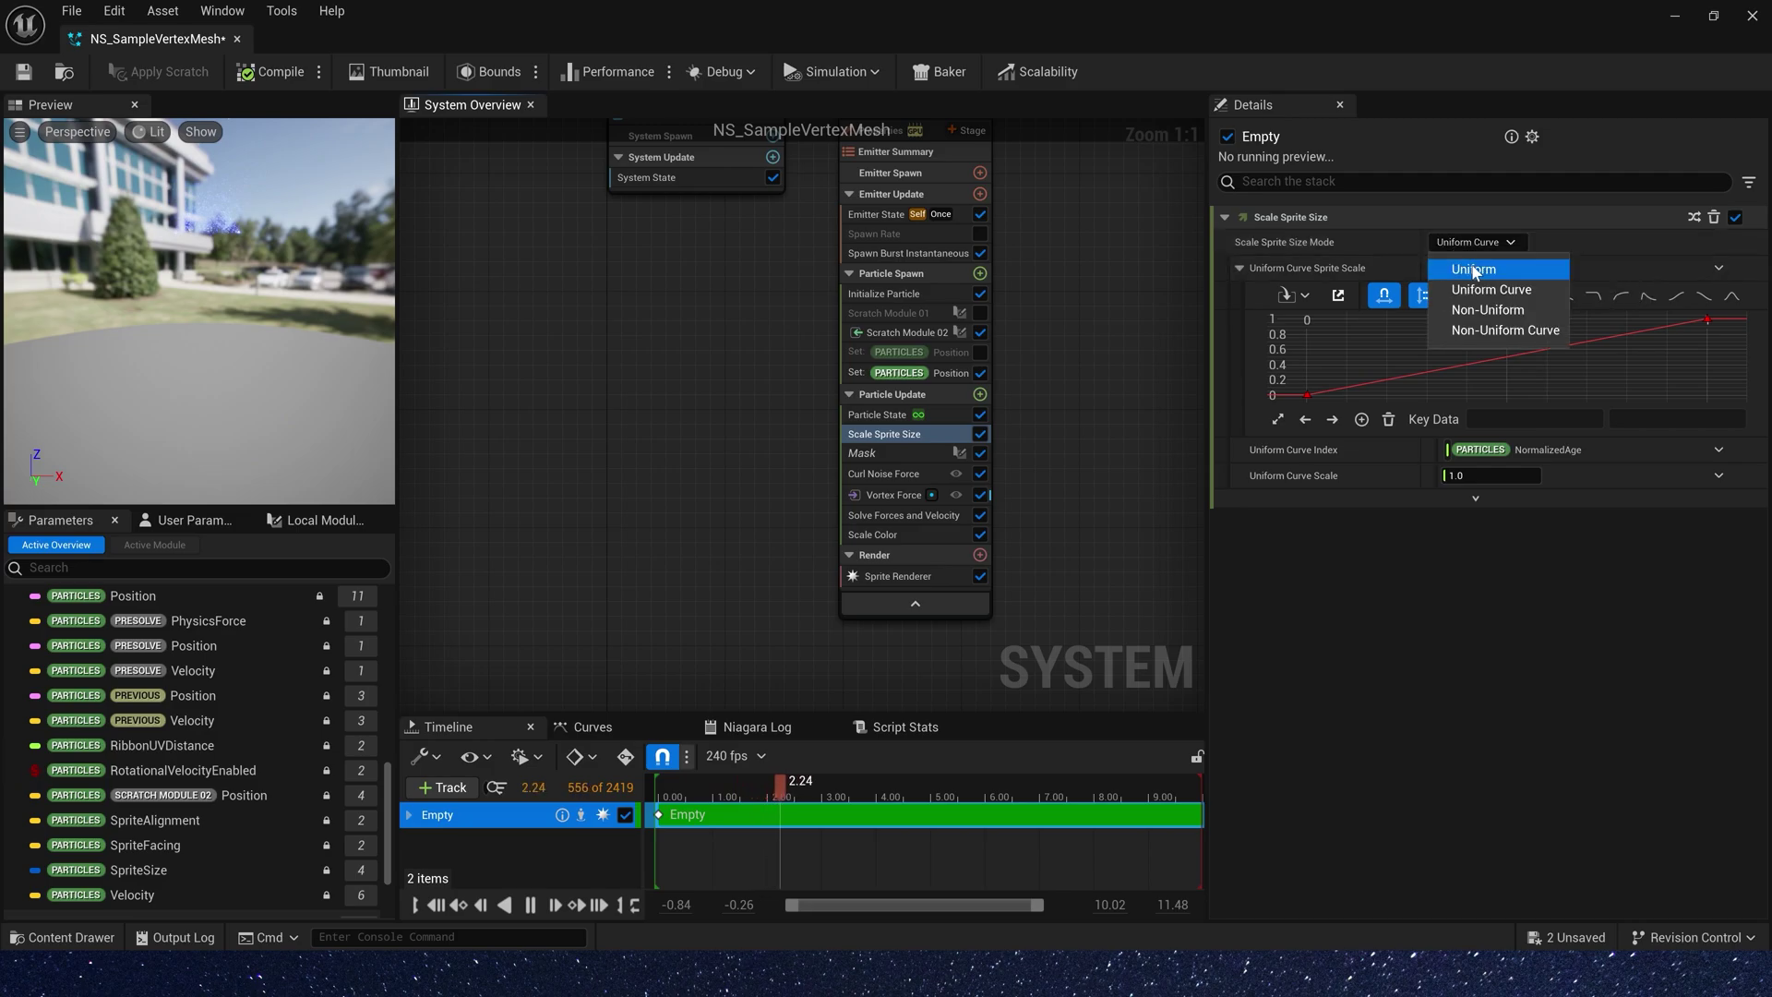
{"action": "left_click", "coordinate": [1477, 270]}
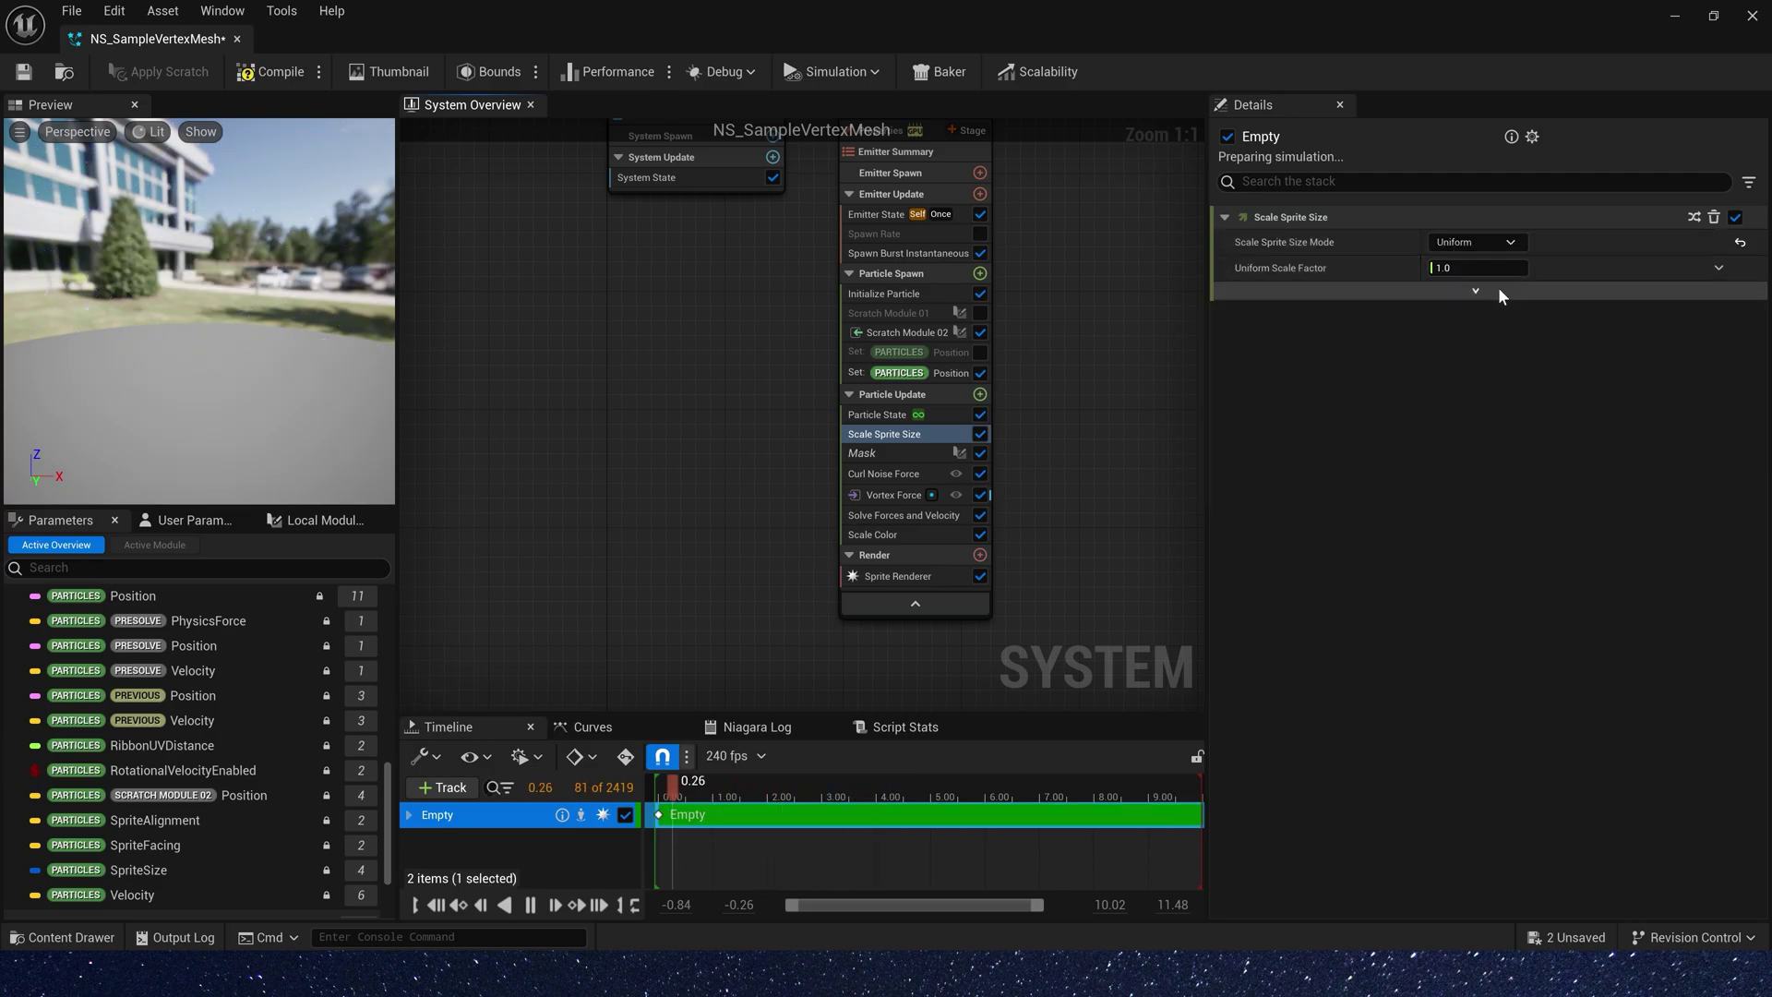
{"action": "left_click_drag", "start_coordinate": [923, 434], "coordinate": [921, 524]}
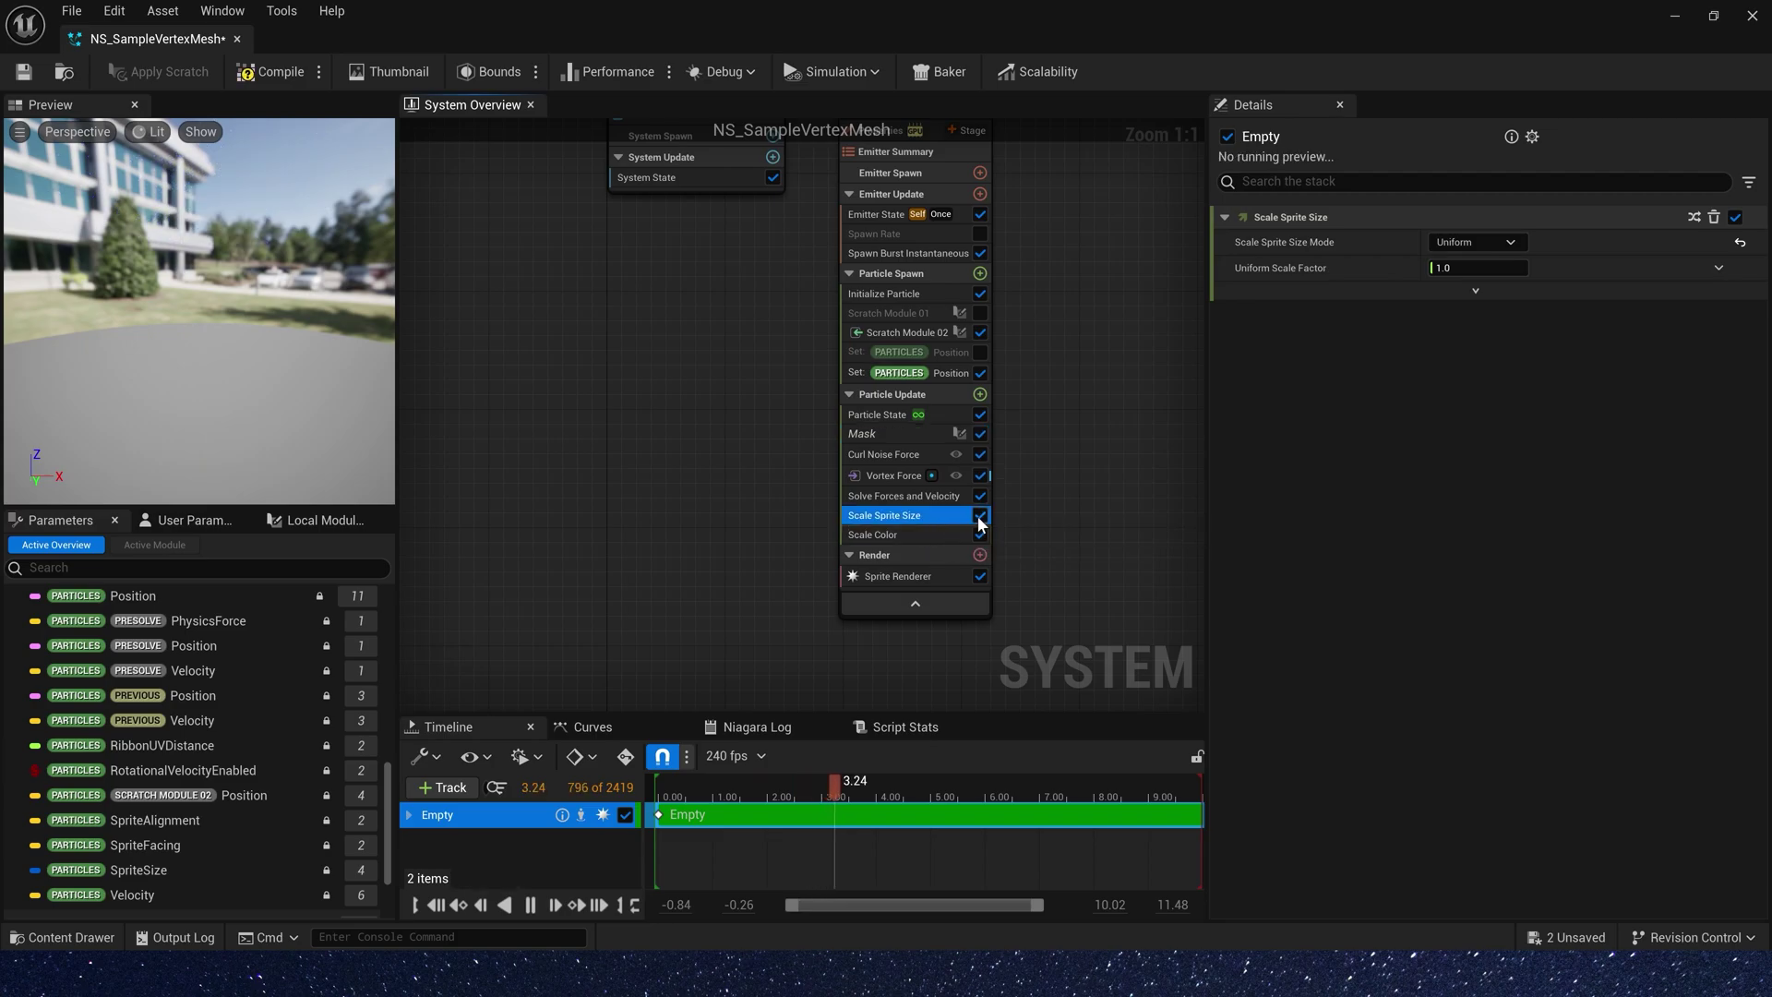
Drive Uniform Scale Factor with a Lerp Float whose Alpha uses Normalize Distance Range
{"action": "left_click", "coordinate": [1718, 267]}
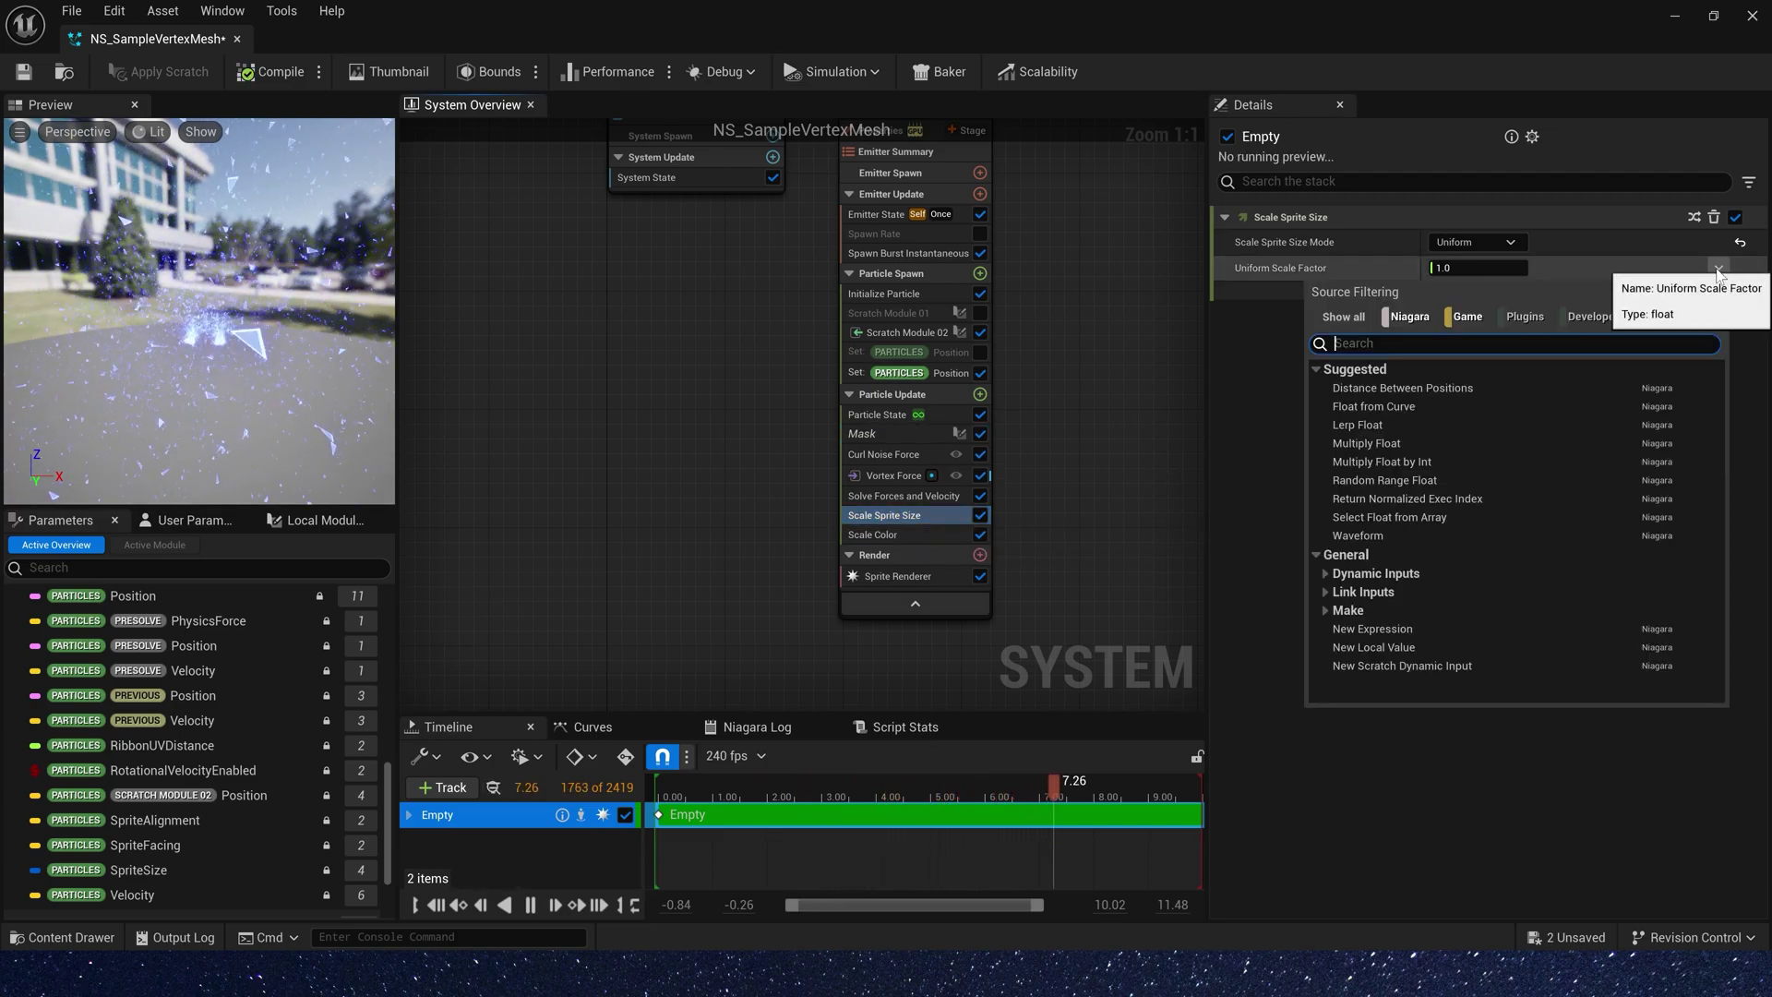
{"action": "left_click", "coordinate": [1357, 424]}
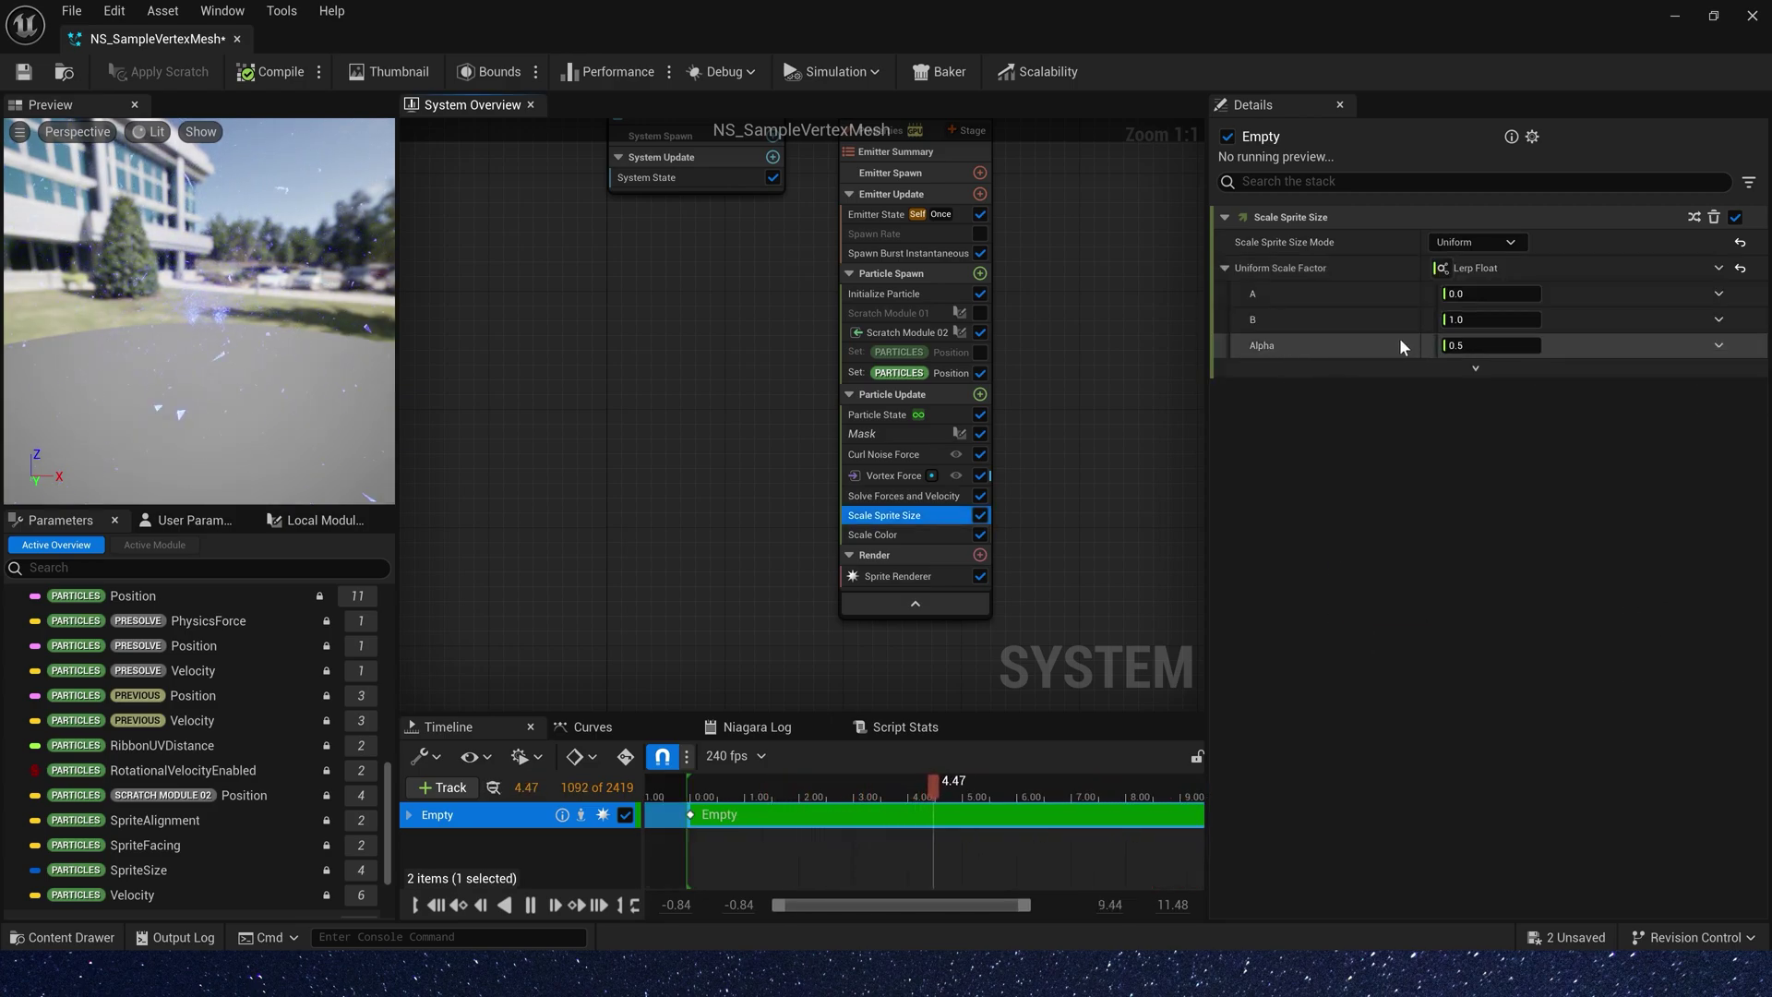
{"action": "left_click", "coordinate": [1718, 345]}
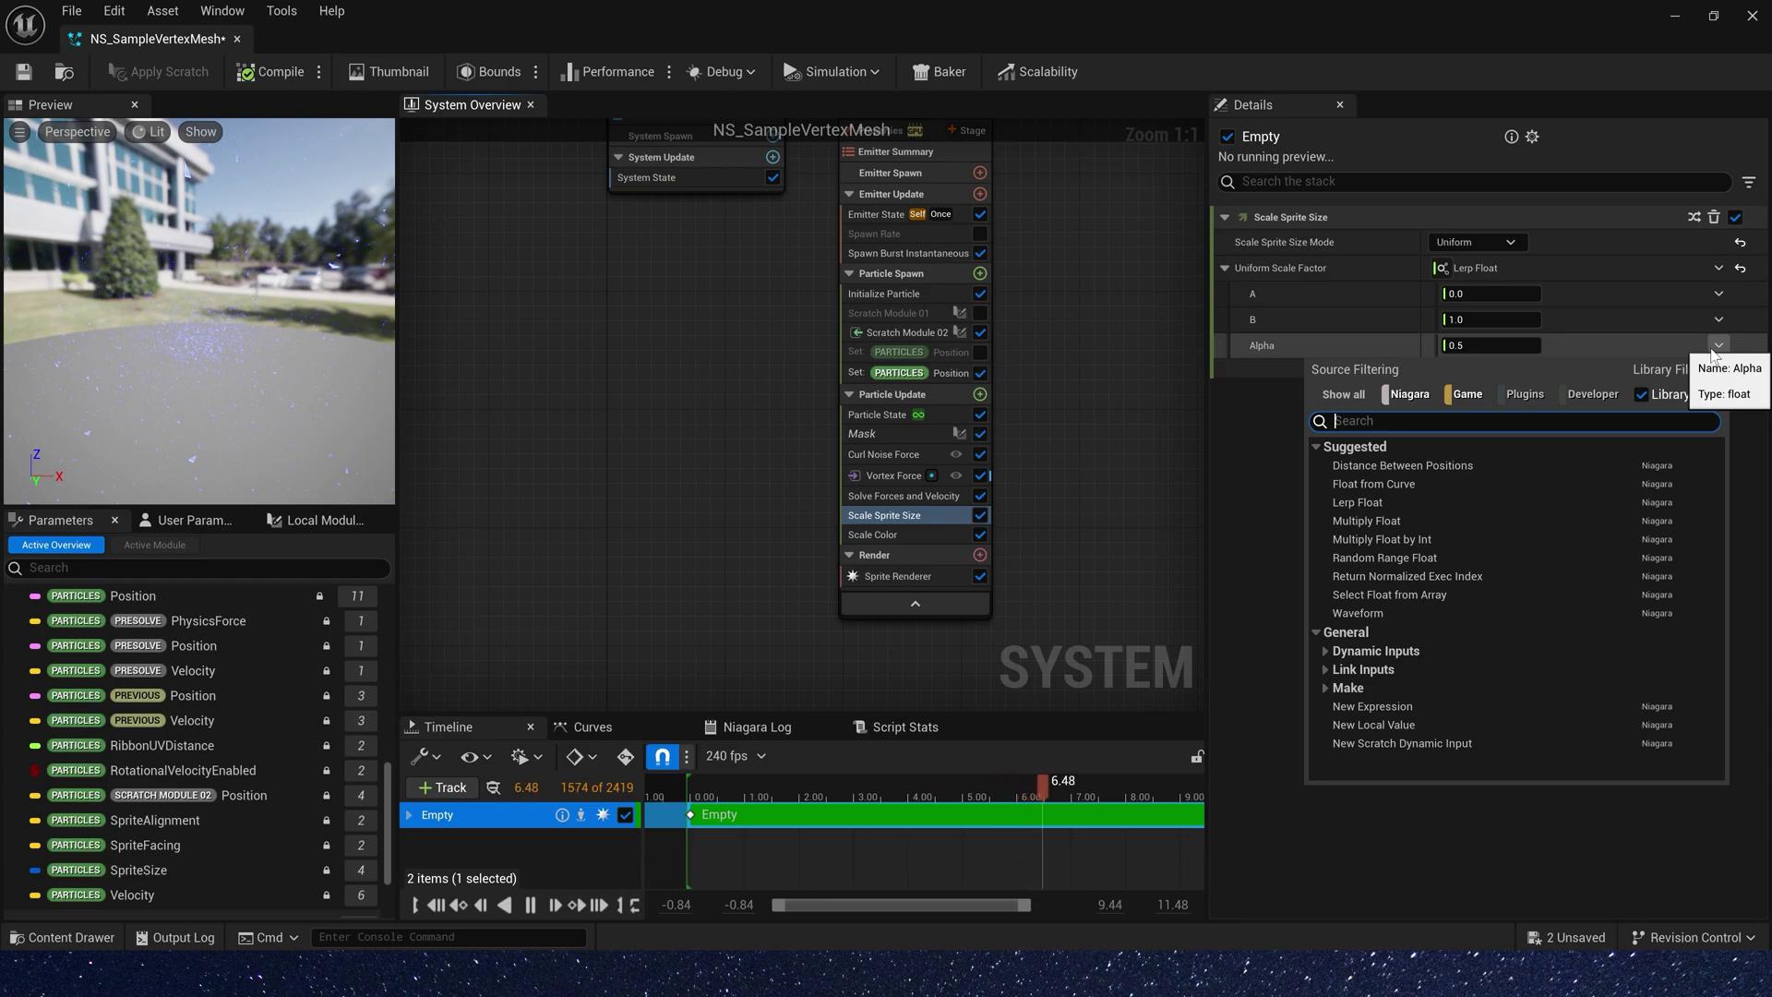
{"action": "type", "text": "dis"}
{"action": "left_click", "coordinate": [1449, 540]}
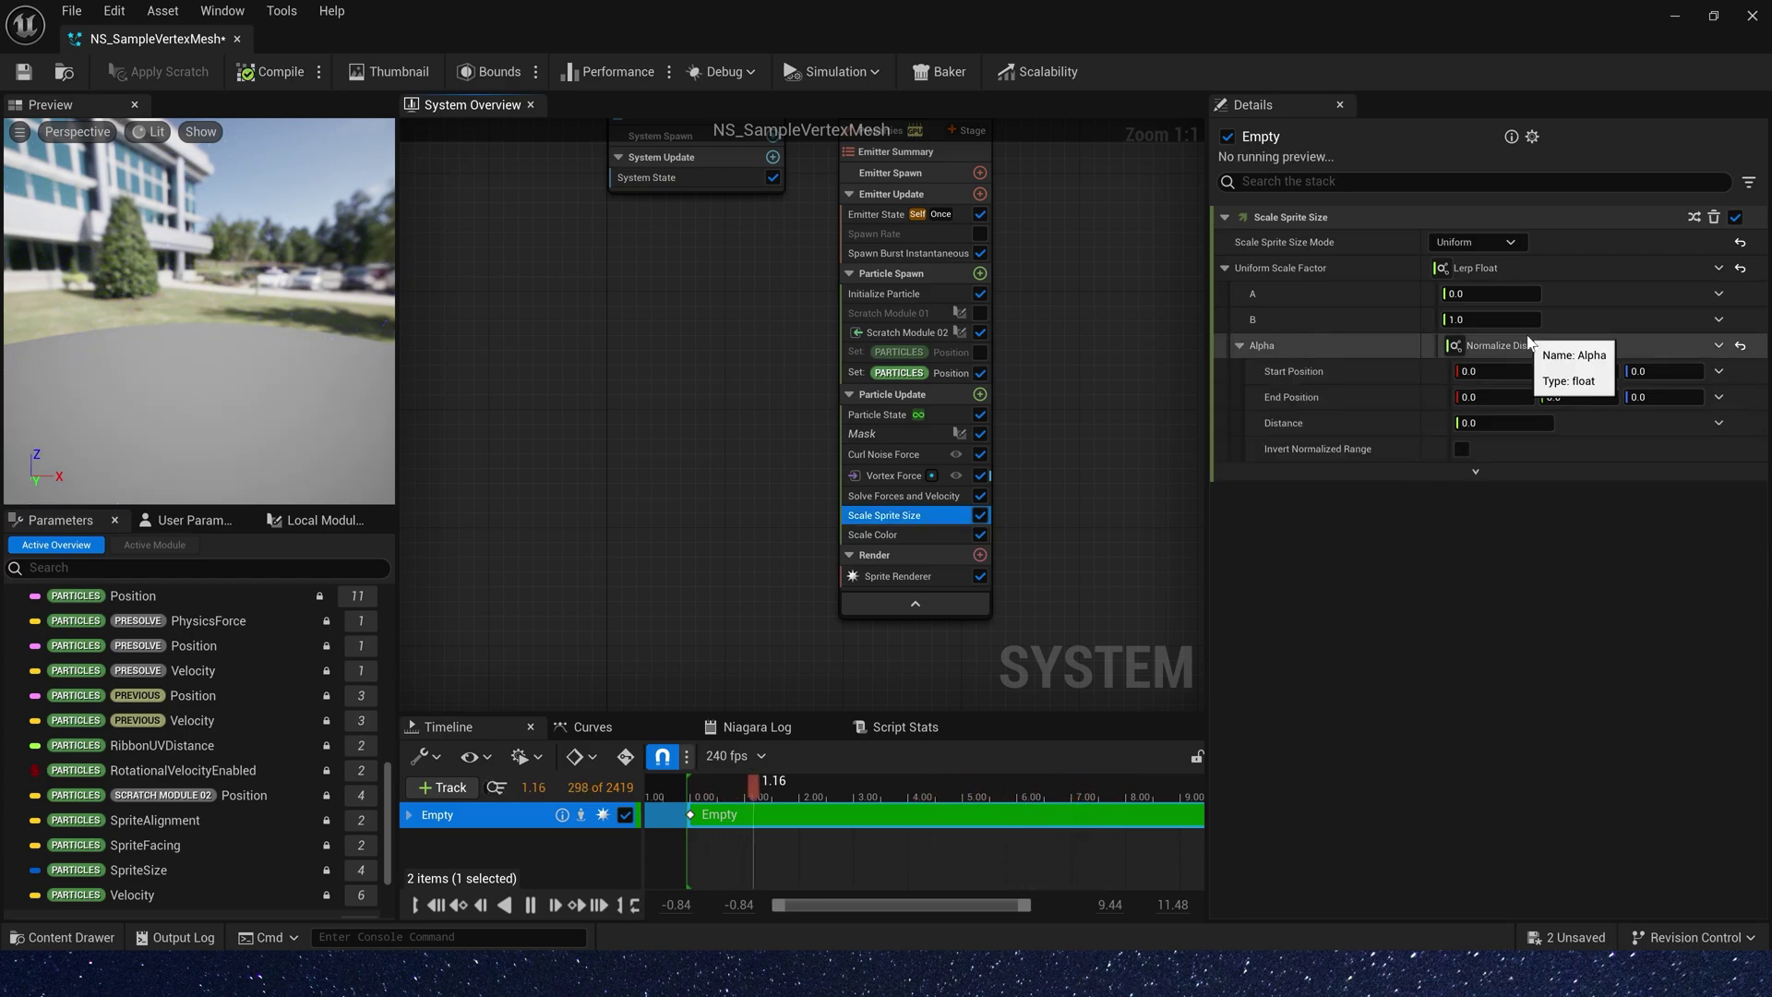
Link the distance range's Start Position to Particles Scratch Module 02 Position and its End Position to Particles Position
{"action": "scroll", "coordinate": [221, 729], "scroll_direction": "down", "scroll_amount": 2}
{"action": "left_click_drag", "start_coordinate": [229, 730], "coordinate": [1495, 371]}
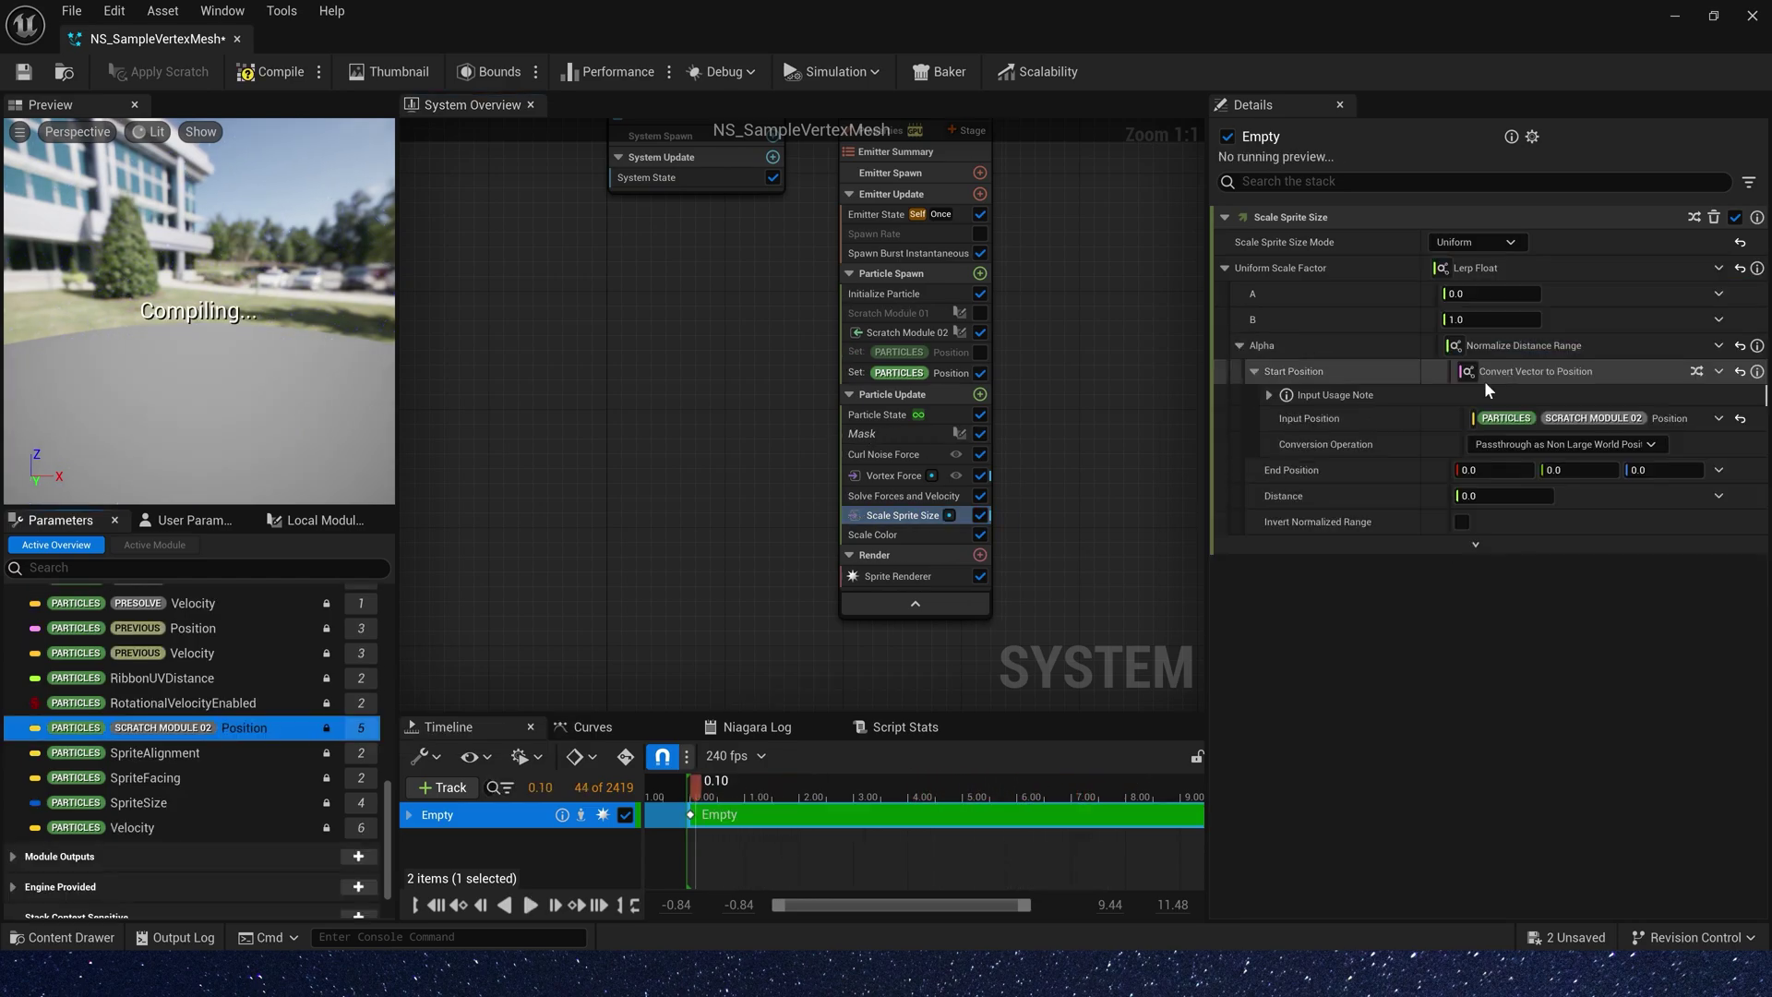
{"action": "scroll", "coordinate": [181, 713], "scroll_direction": "up", "scroll_amount": 3}
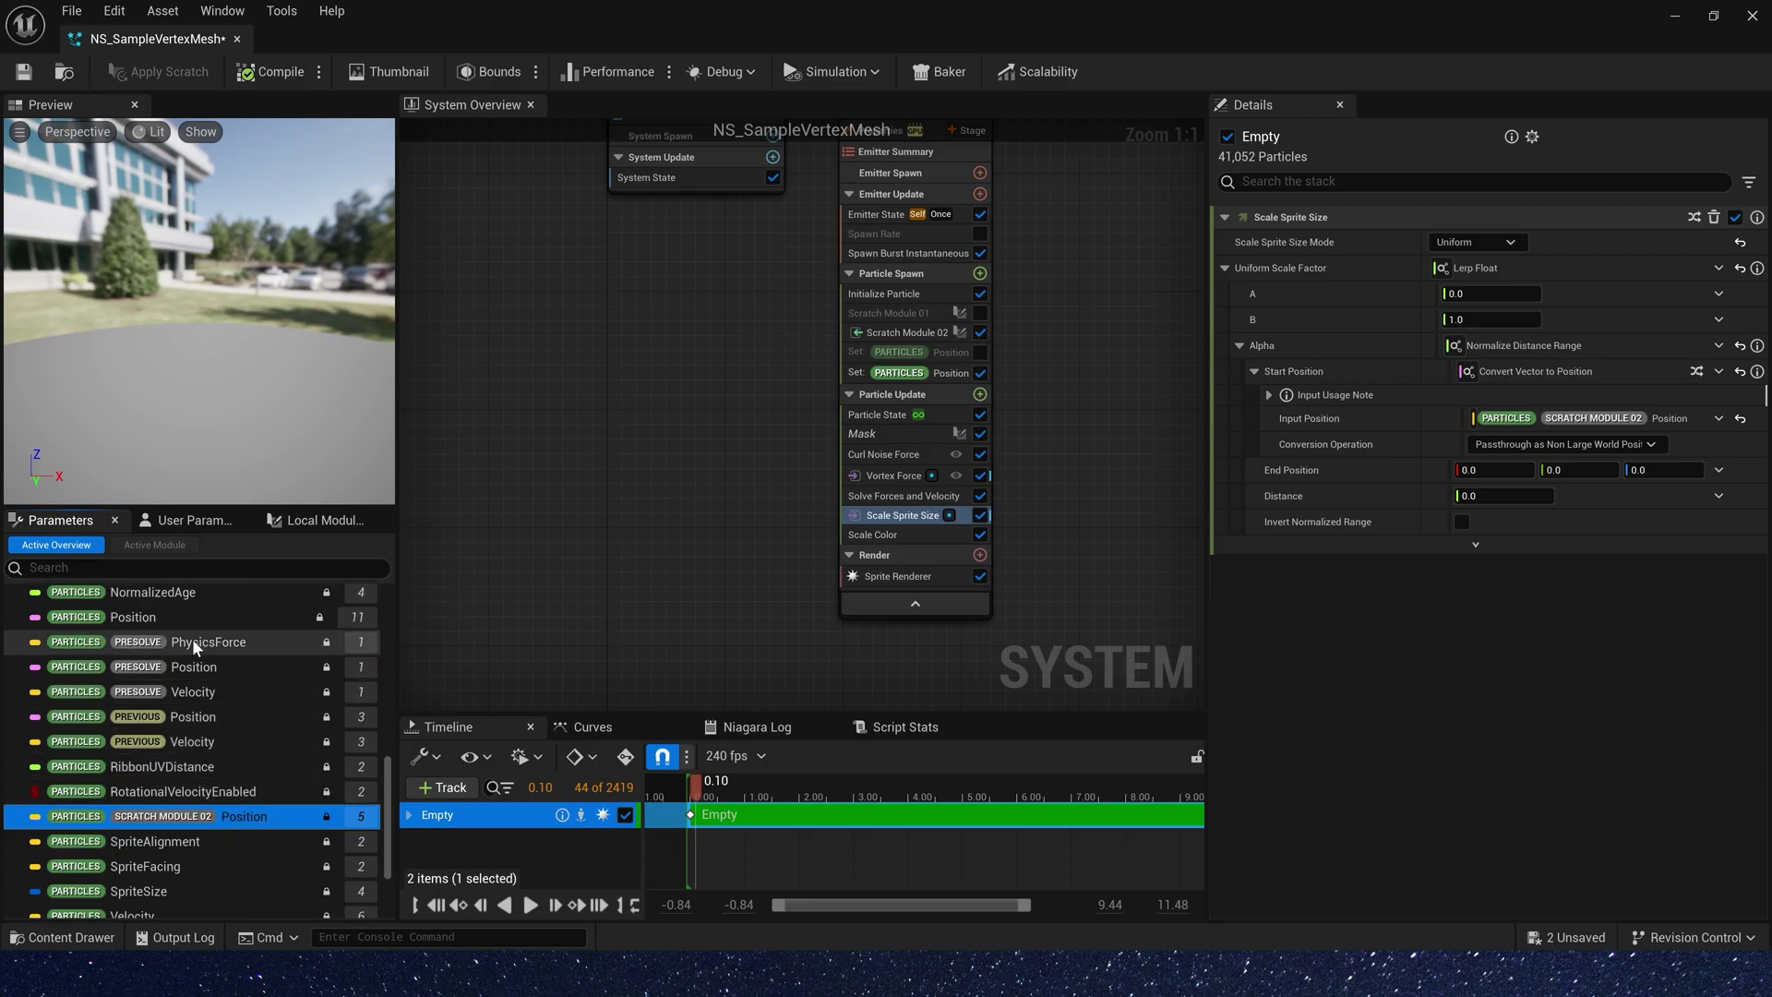
{"action": "left_click_drag", "start_coordinate": [139, 617], "coordinate": [1490, 470]}
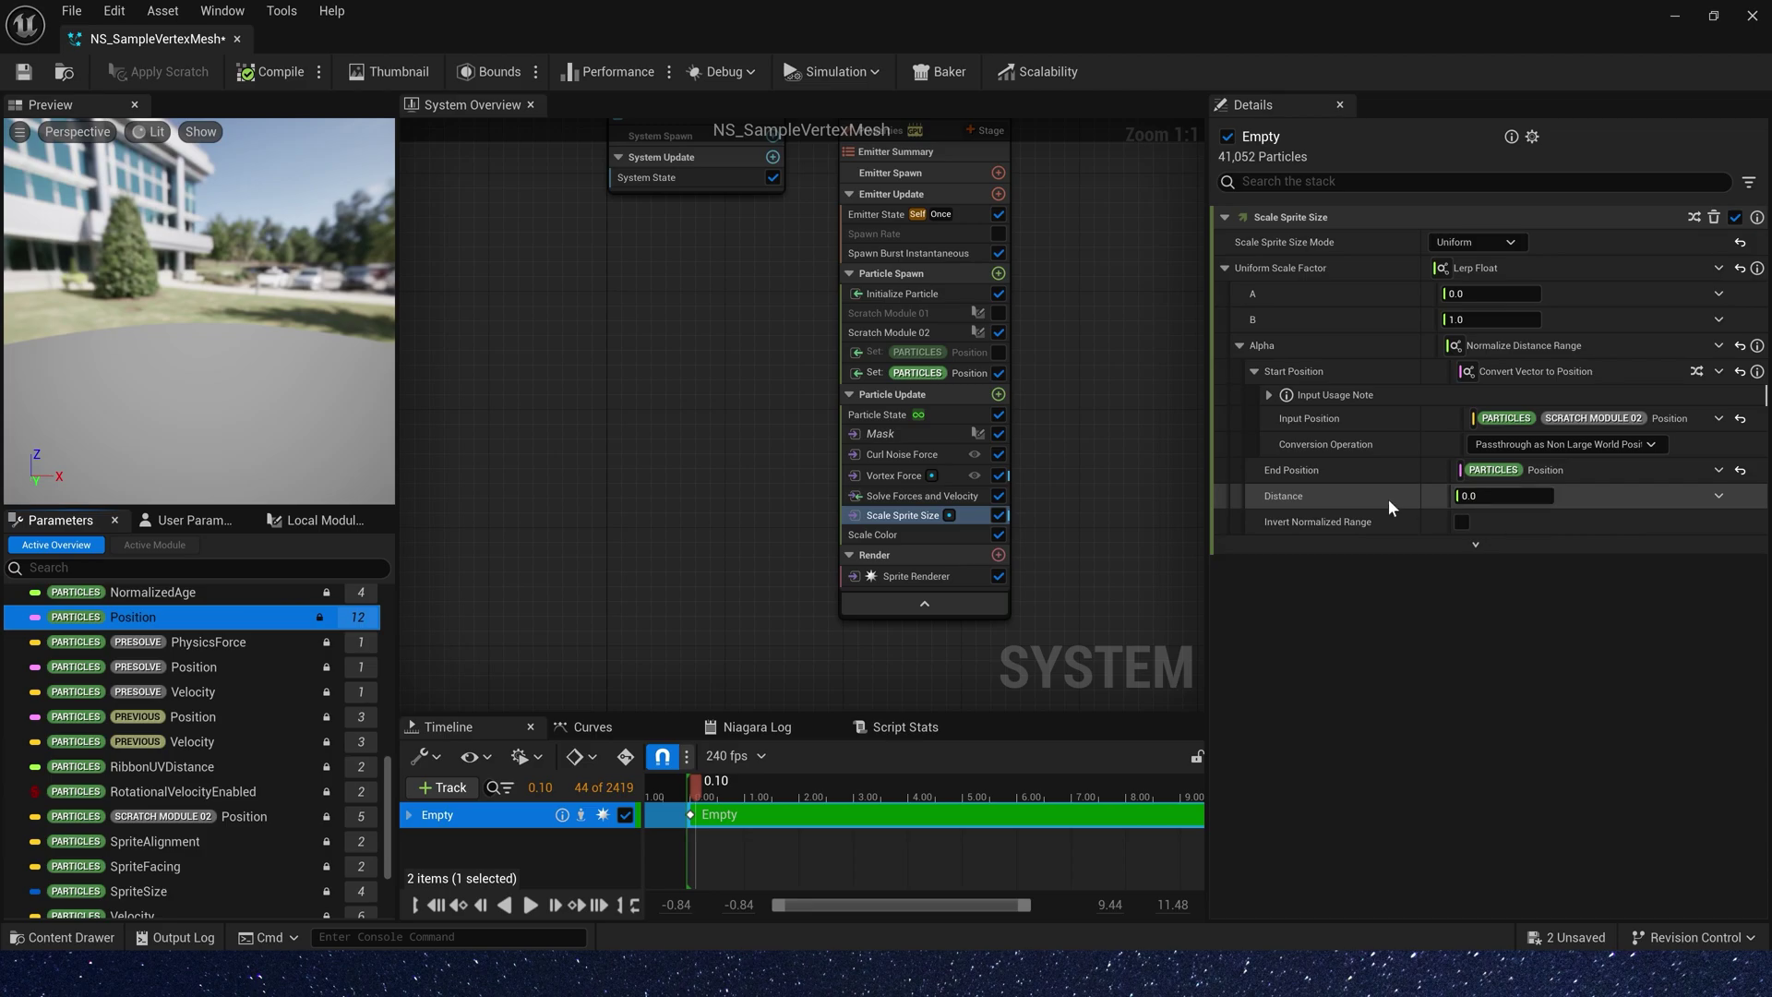
Set the normalized range's Distance to 50 and the Lerp Float's A to 1 and B to 0
{"action": "left_click", "coordinate": [1495, 496]}
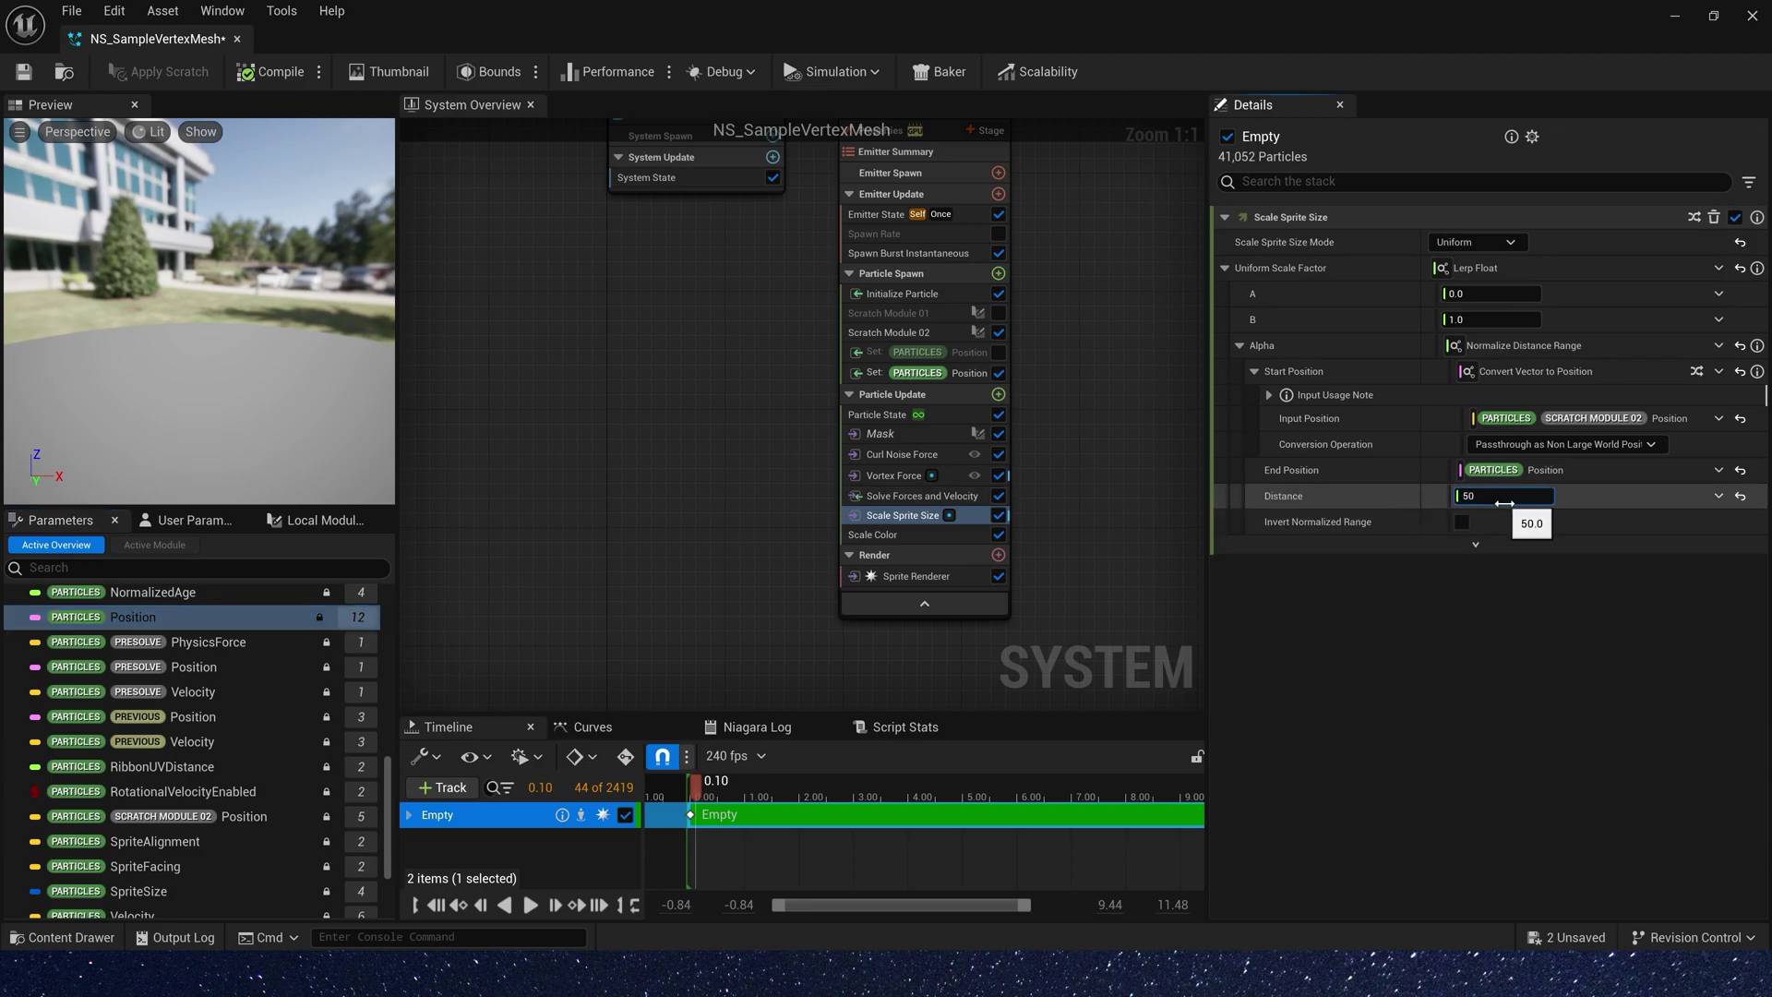
{"action": "type", "text": "50"}
{"action": "key", "text": "Return"}
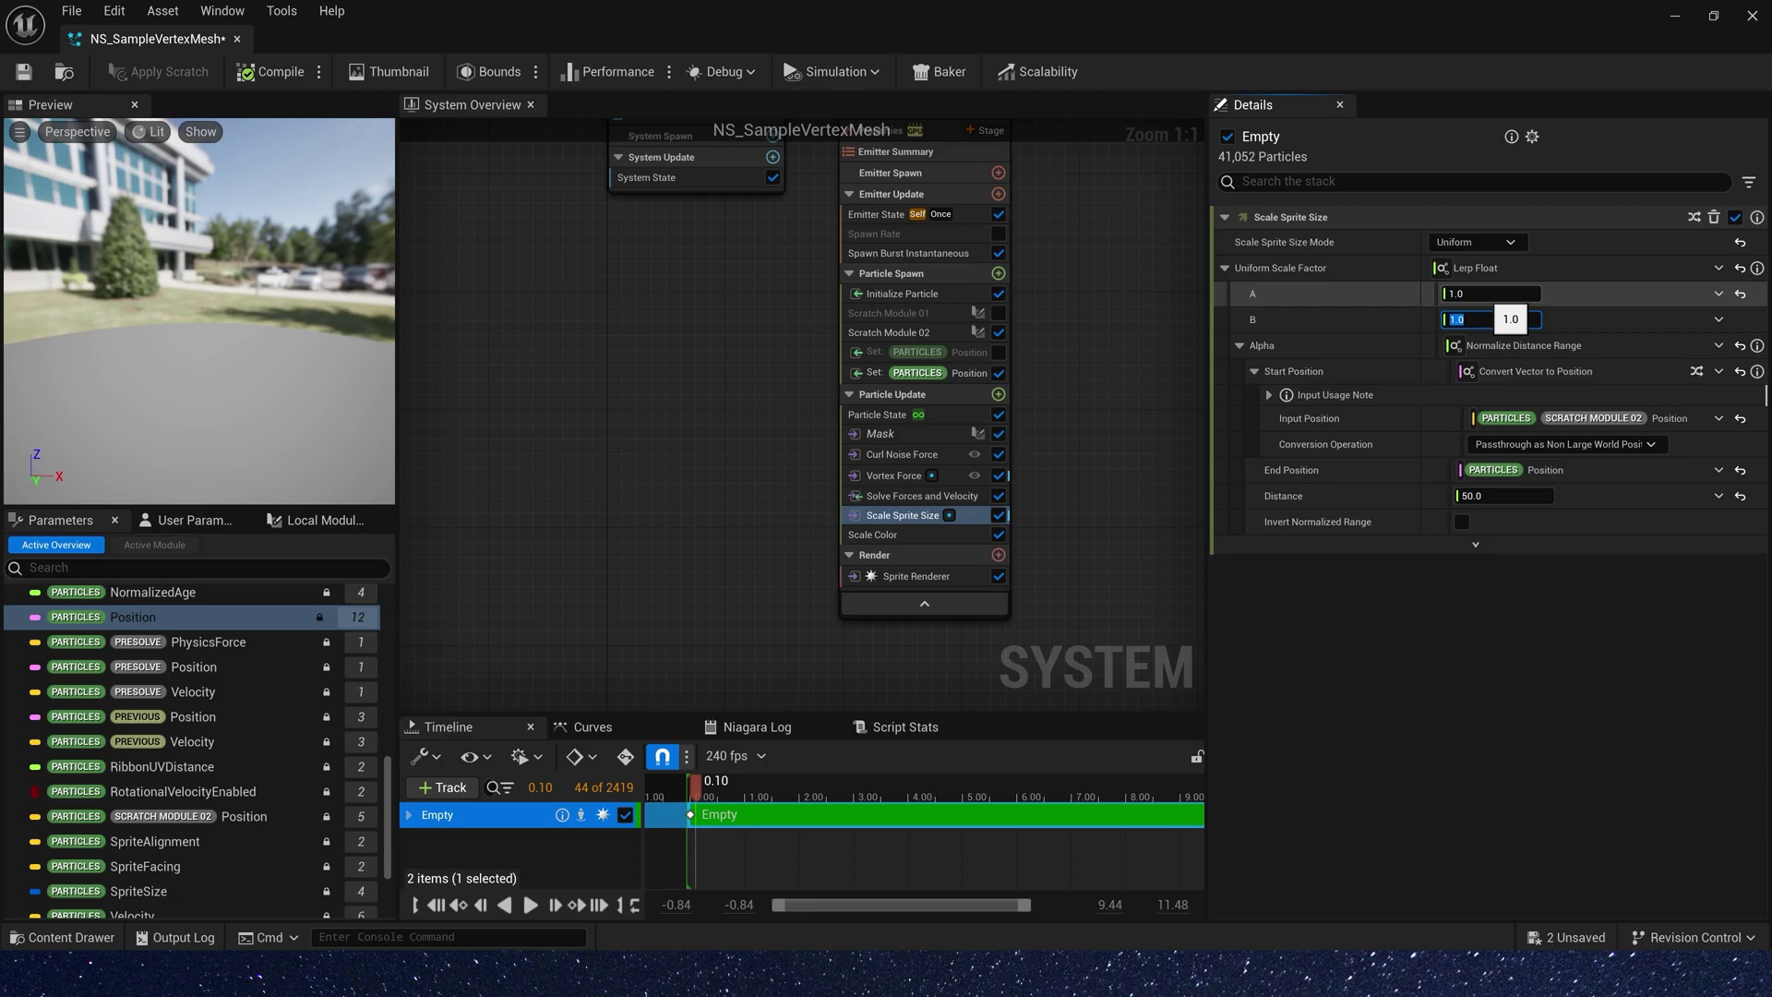
{"action": "type", "text": "0"}
{"action": "key", "text": "Return"}
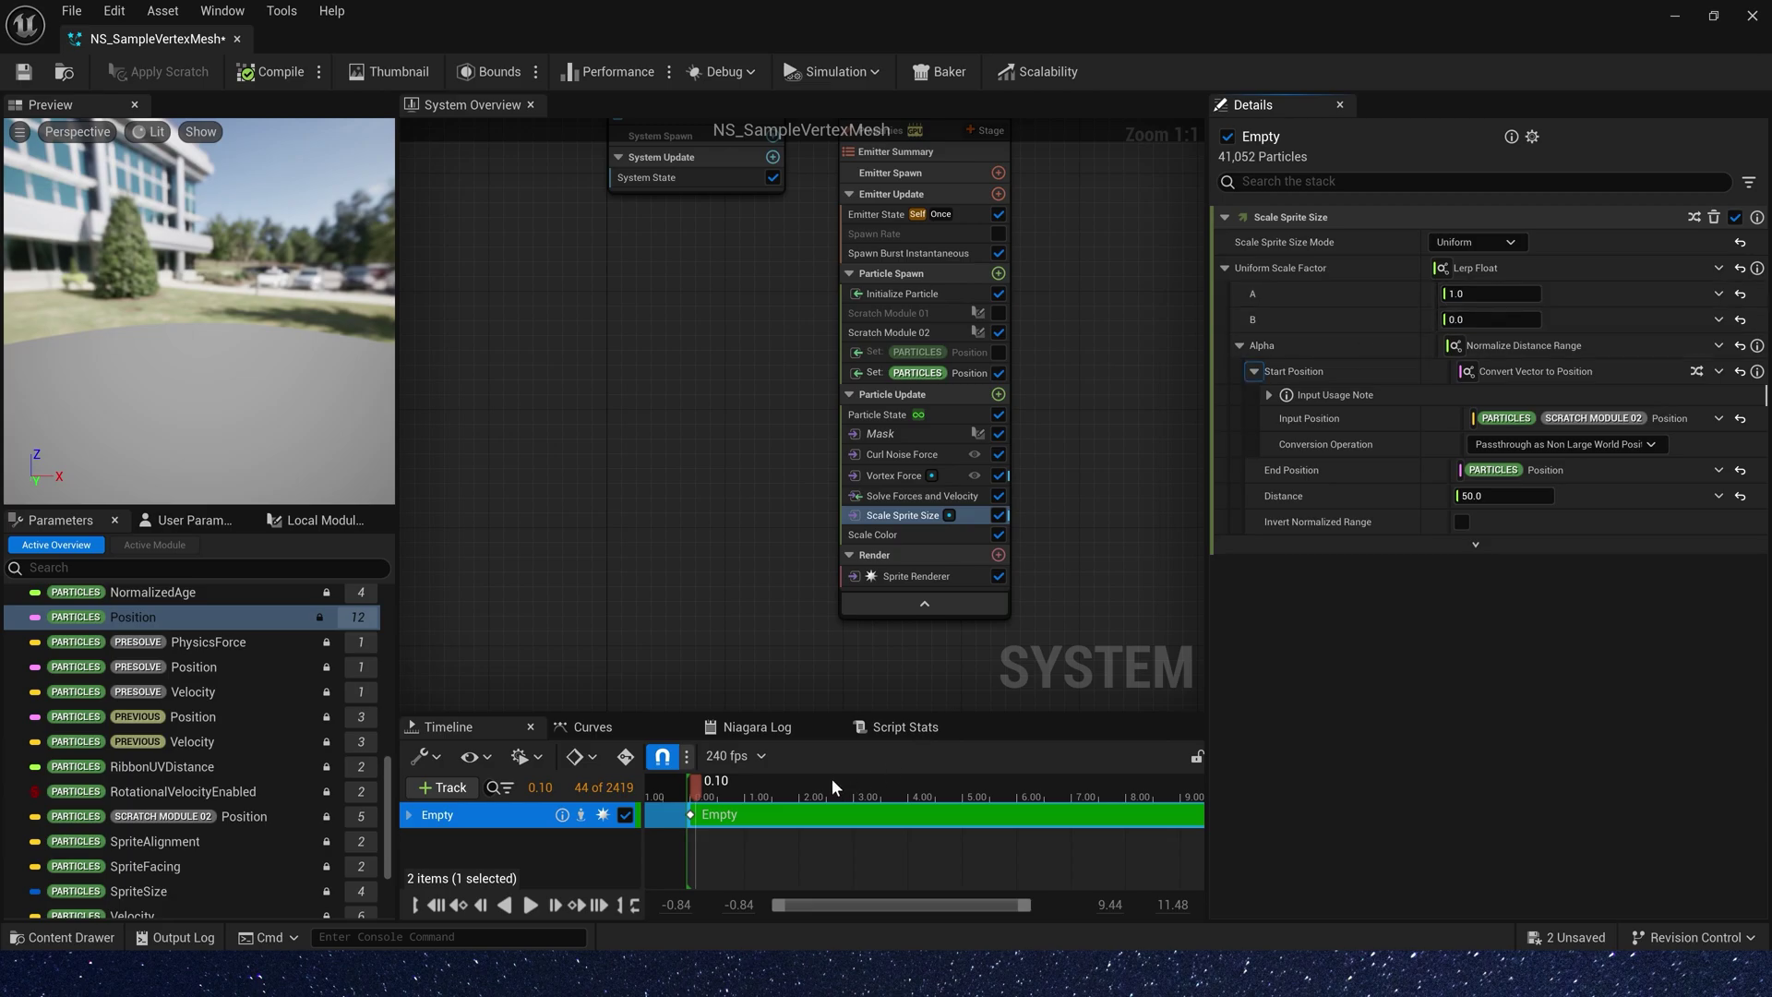
Scrub the effect's timeline and reset the Niagara system in the level to replay it
{"action": "left_click_drag", "start_coordinate": [706, 792], "coordinate": [821, 795]}
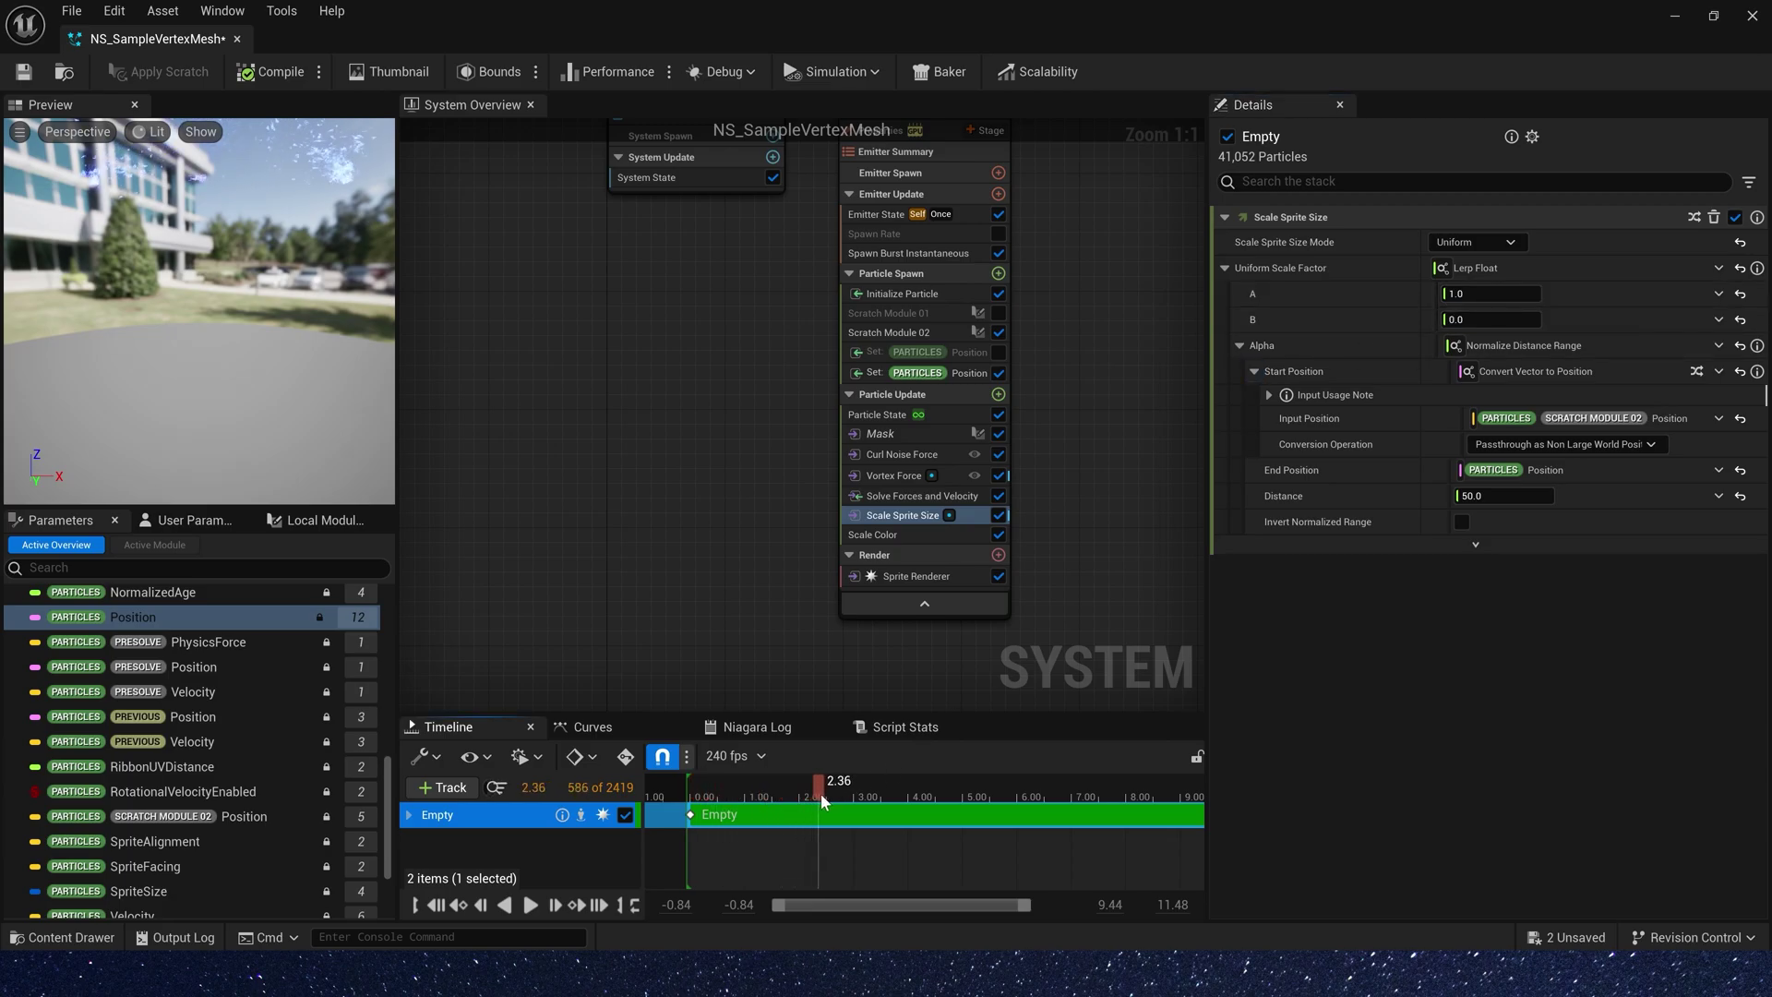
{"action": "left_click", "coordinate": [1674, 17]}
{"action": "left_click", "coordinate": [1499, 849]}
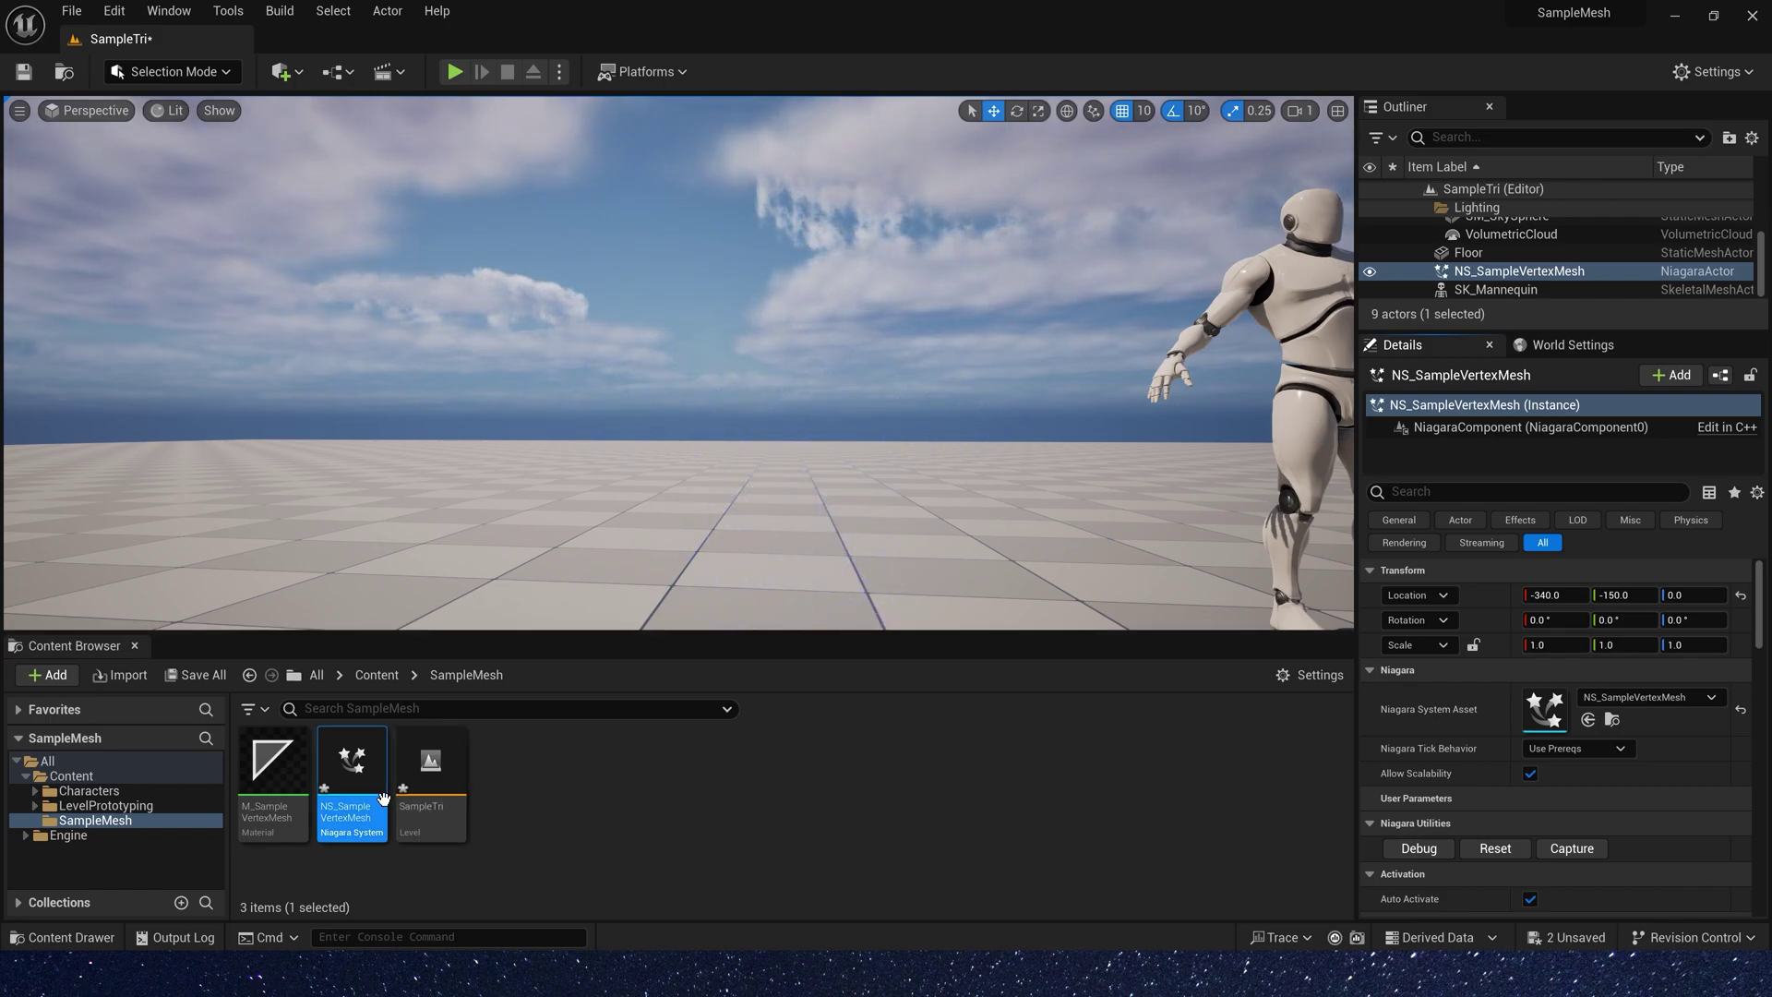
In NS_SampleVertexMesh's Scale Color module, drive Scale RGB with a Lerp Vector and paste the Normalize Distance Range setup into its Alpha
{"action": "double_click", "coordinate": [352, 771]}
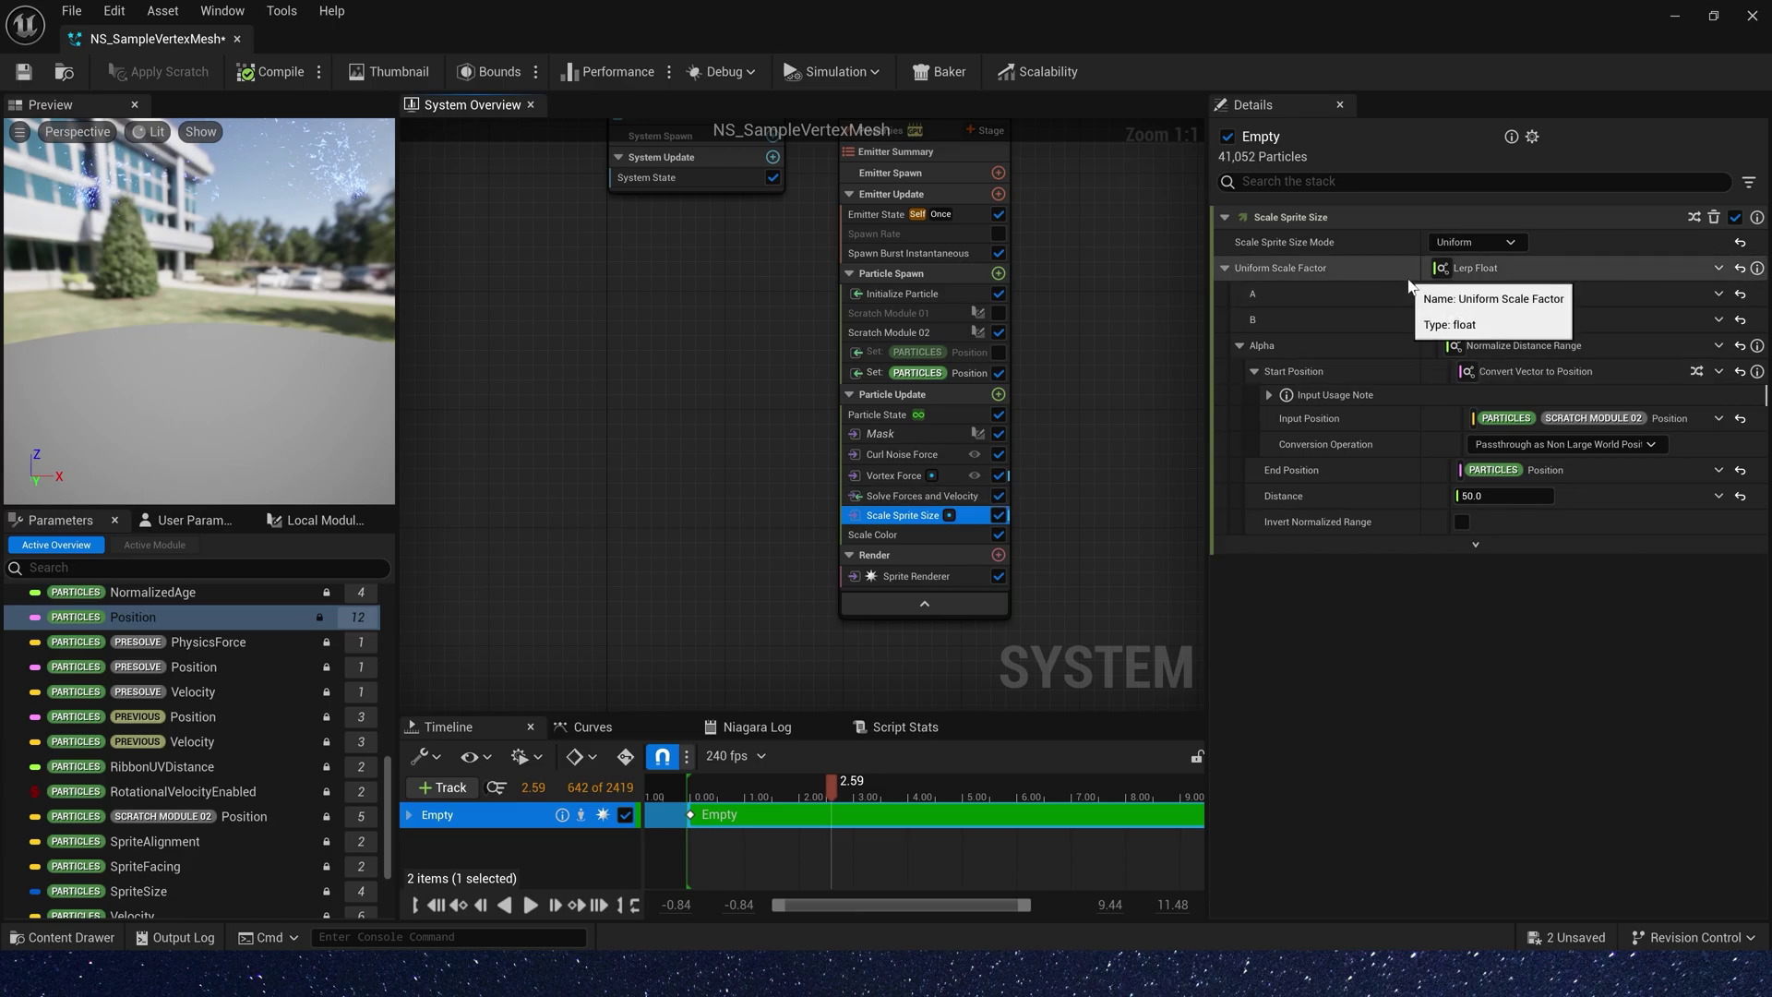
{"action": "left_click", "coordinate": [891, 528]}
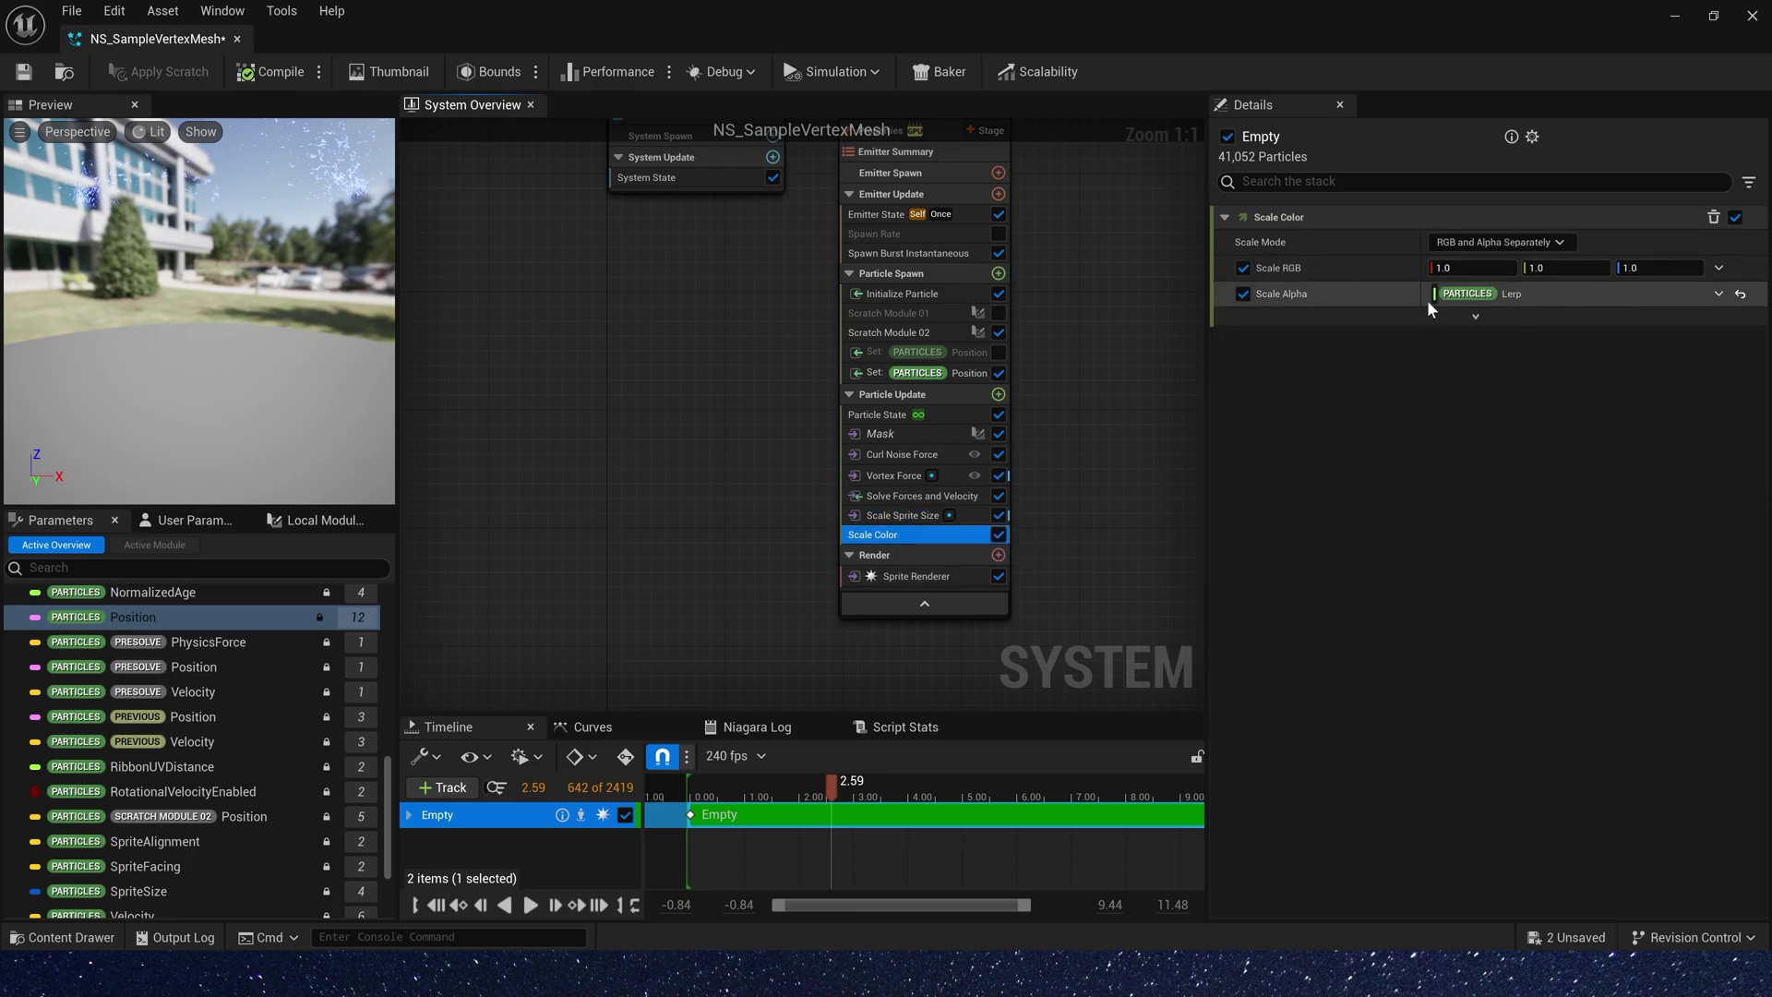
{"action": "left_click", "coordinate": [1718, 267]}
{"action": "type", "text": "lerp"}
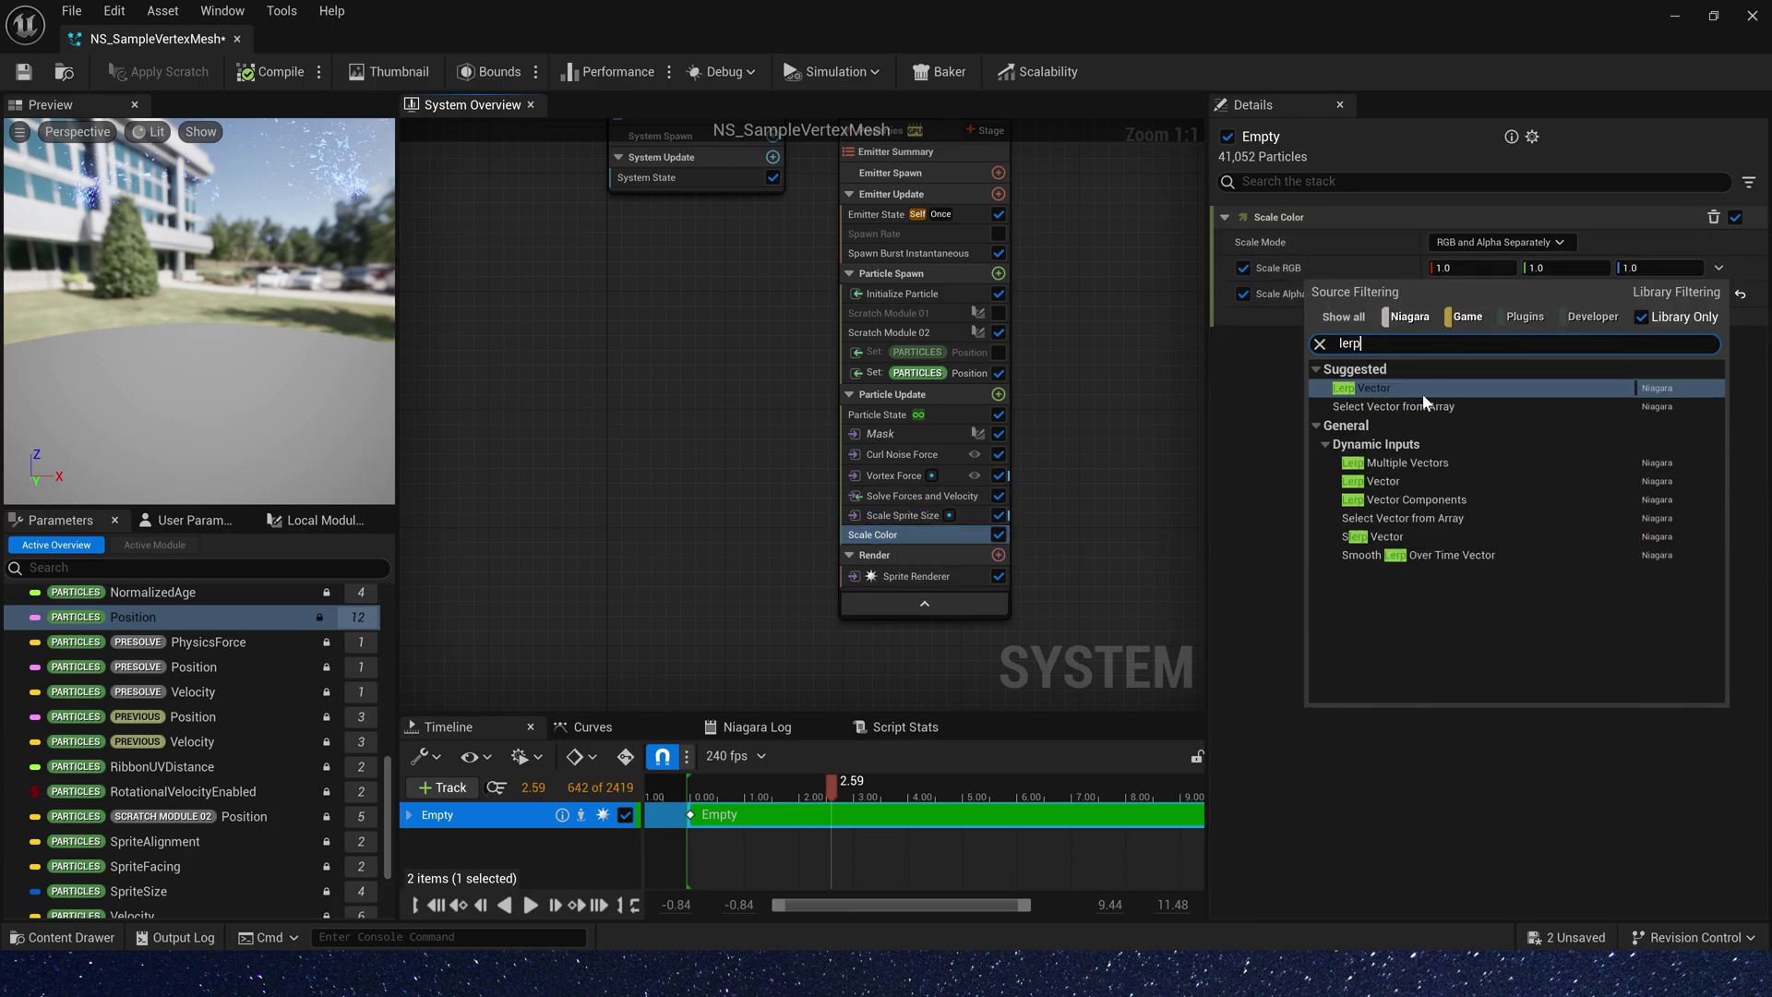
{"action": "left_click", "coordinate": [1421, 393]}
{"action": "left_click", "coordinate": [1532, 346]}
{"action": "left_click", "coordinate": [1556, 351]}
{"action": "key", "text": "ctrl+v"}
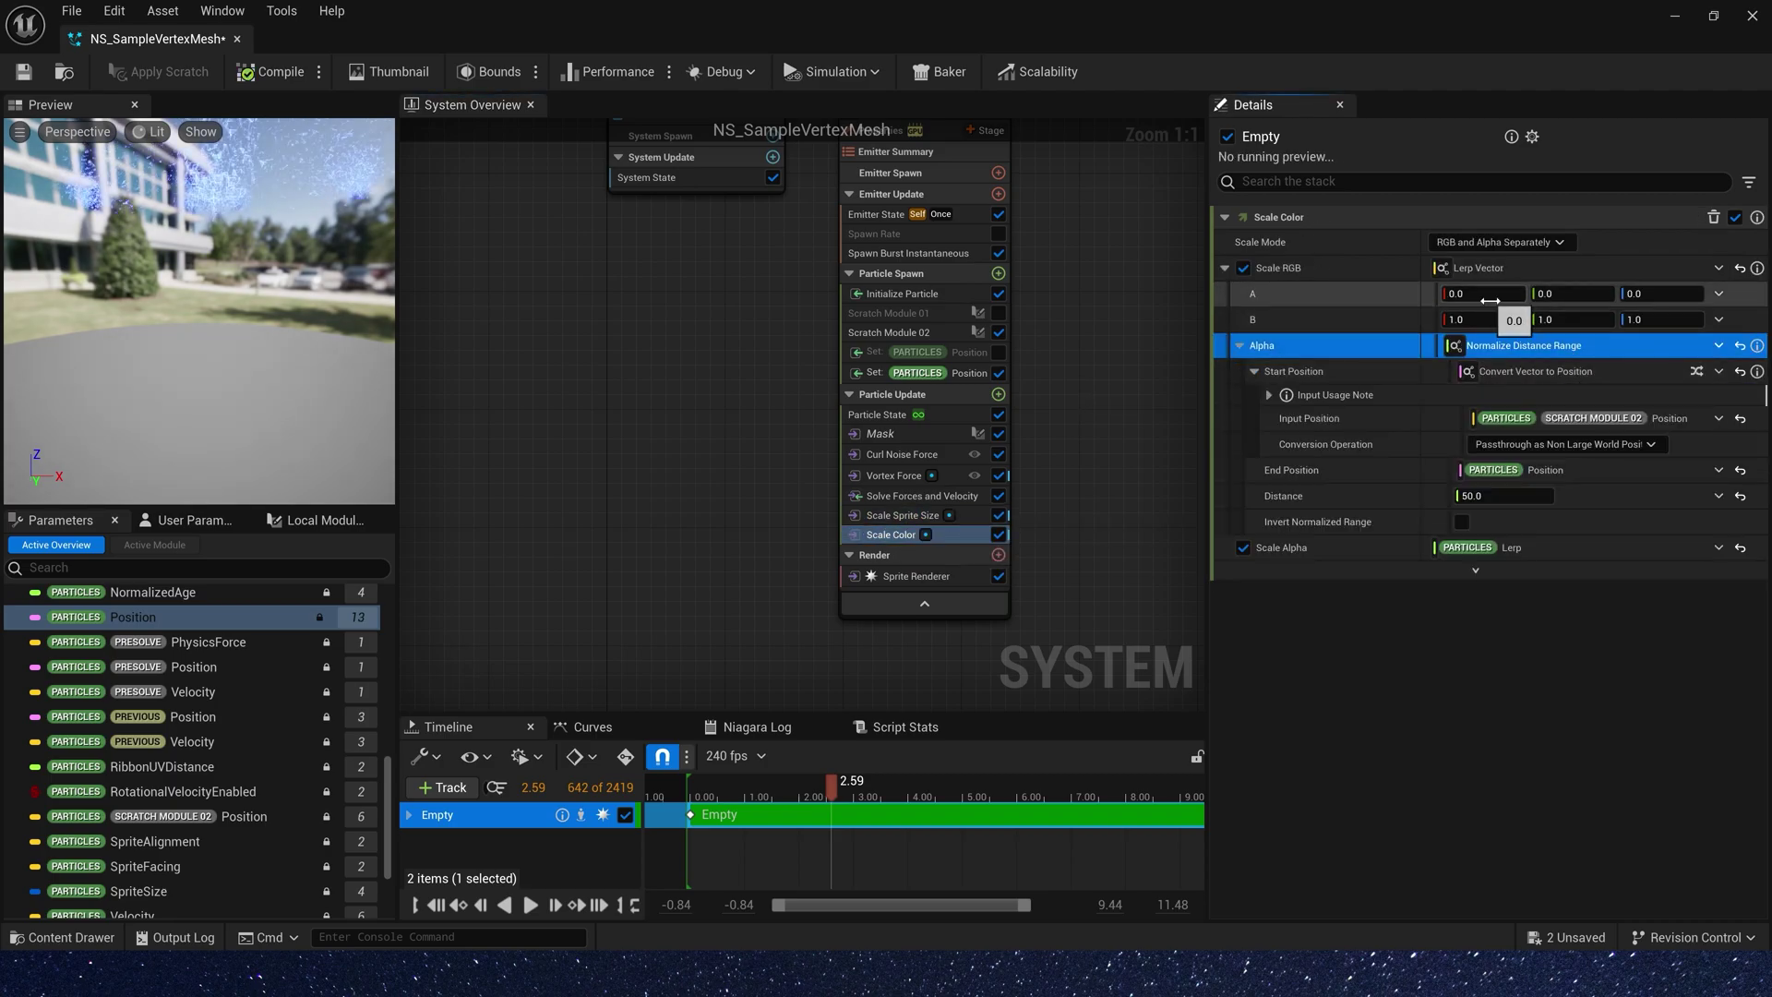
Set all three components of the Scale RGB Lerp Vector's A to 1
{"action": "left_click", "coordinate": [1486, 292]}
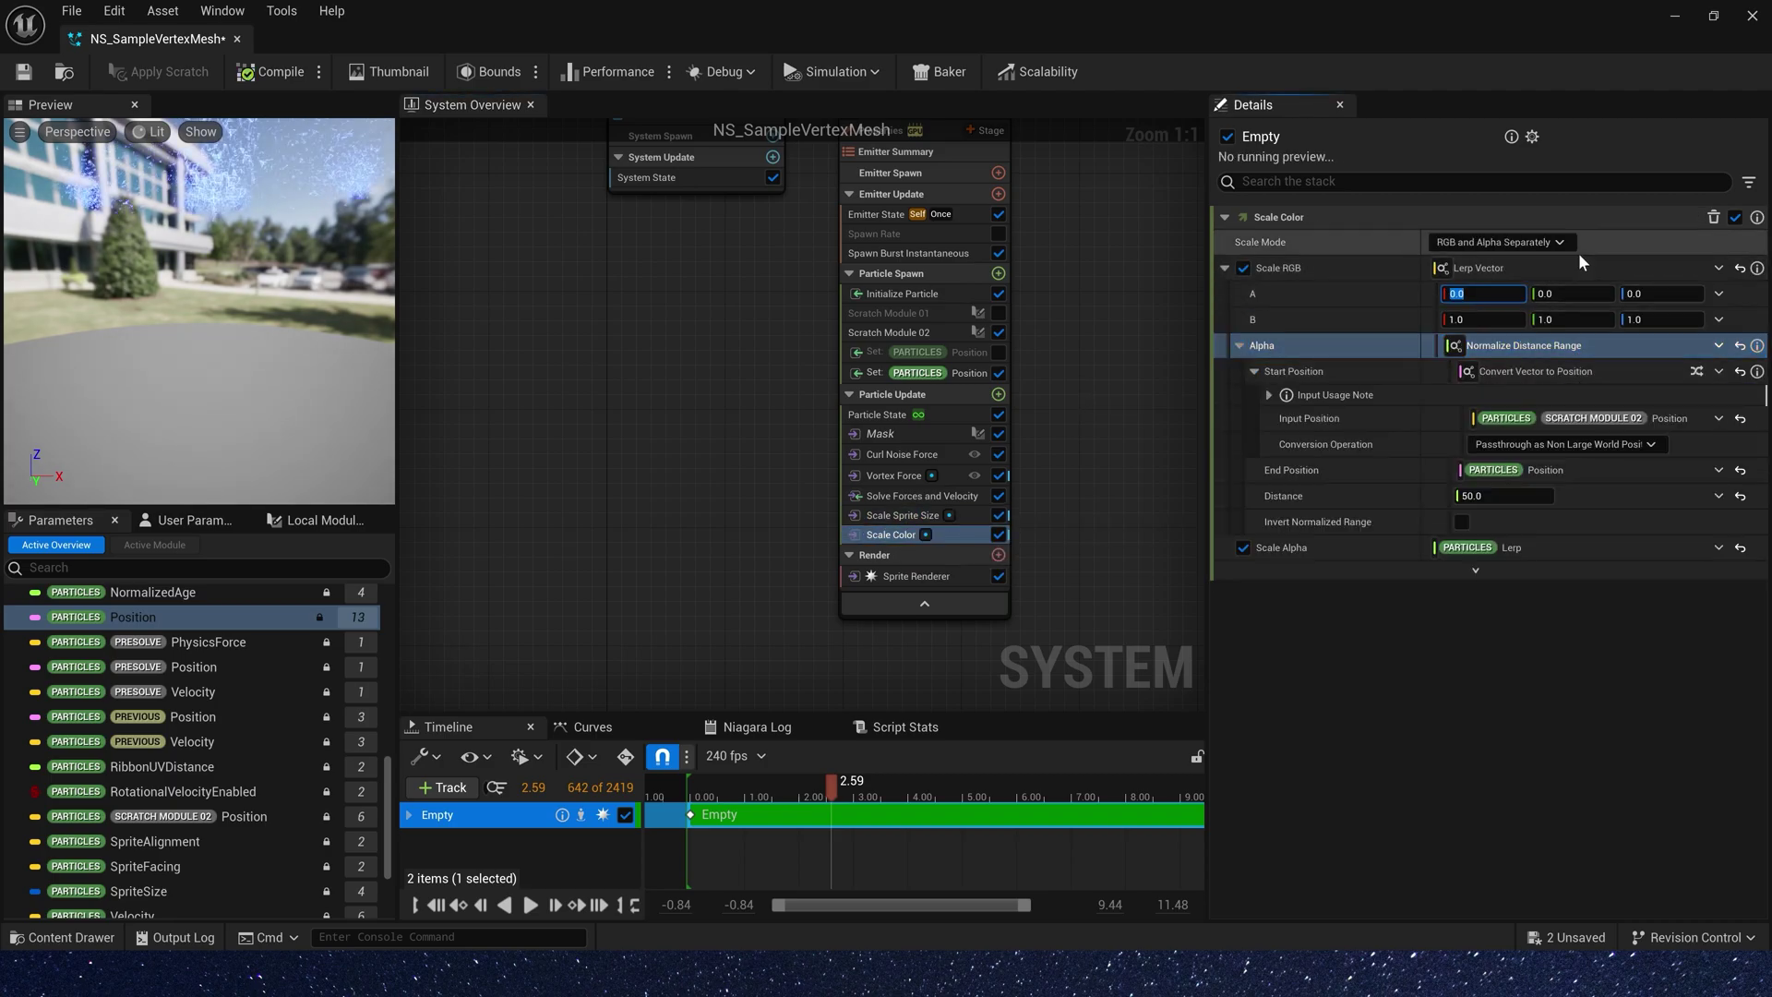
{"action": "type", "text": "1"}
{"action": "key", "text": "Tab"}
{"action": "type", "text": "1"}
{"action": "key", "text": "Tab"}
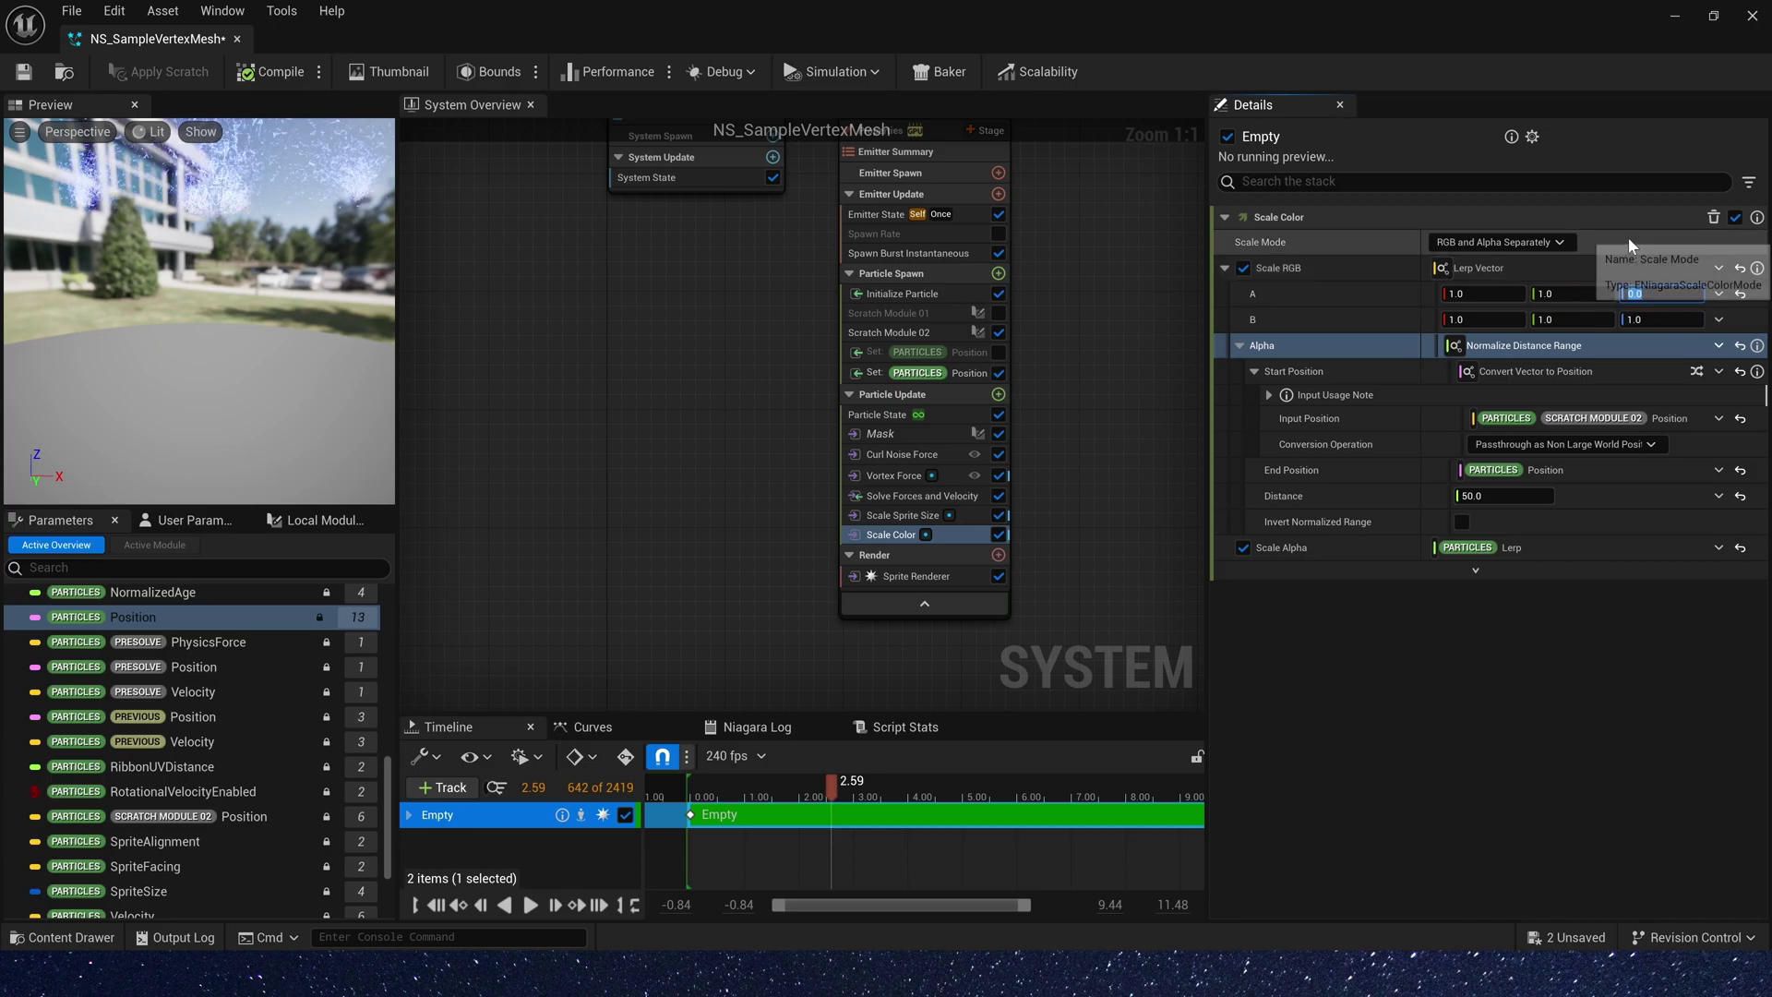
{"action": "type", "text": "1"}
{"action": "key", "text": "Tab"}
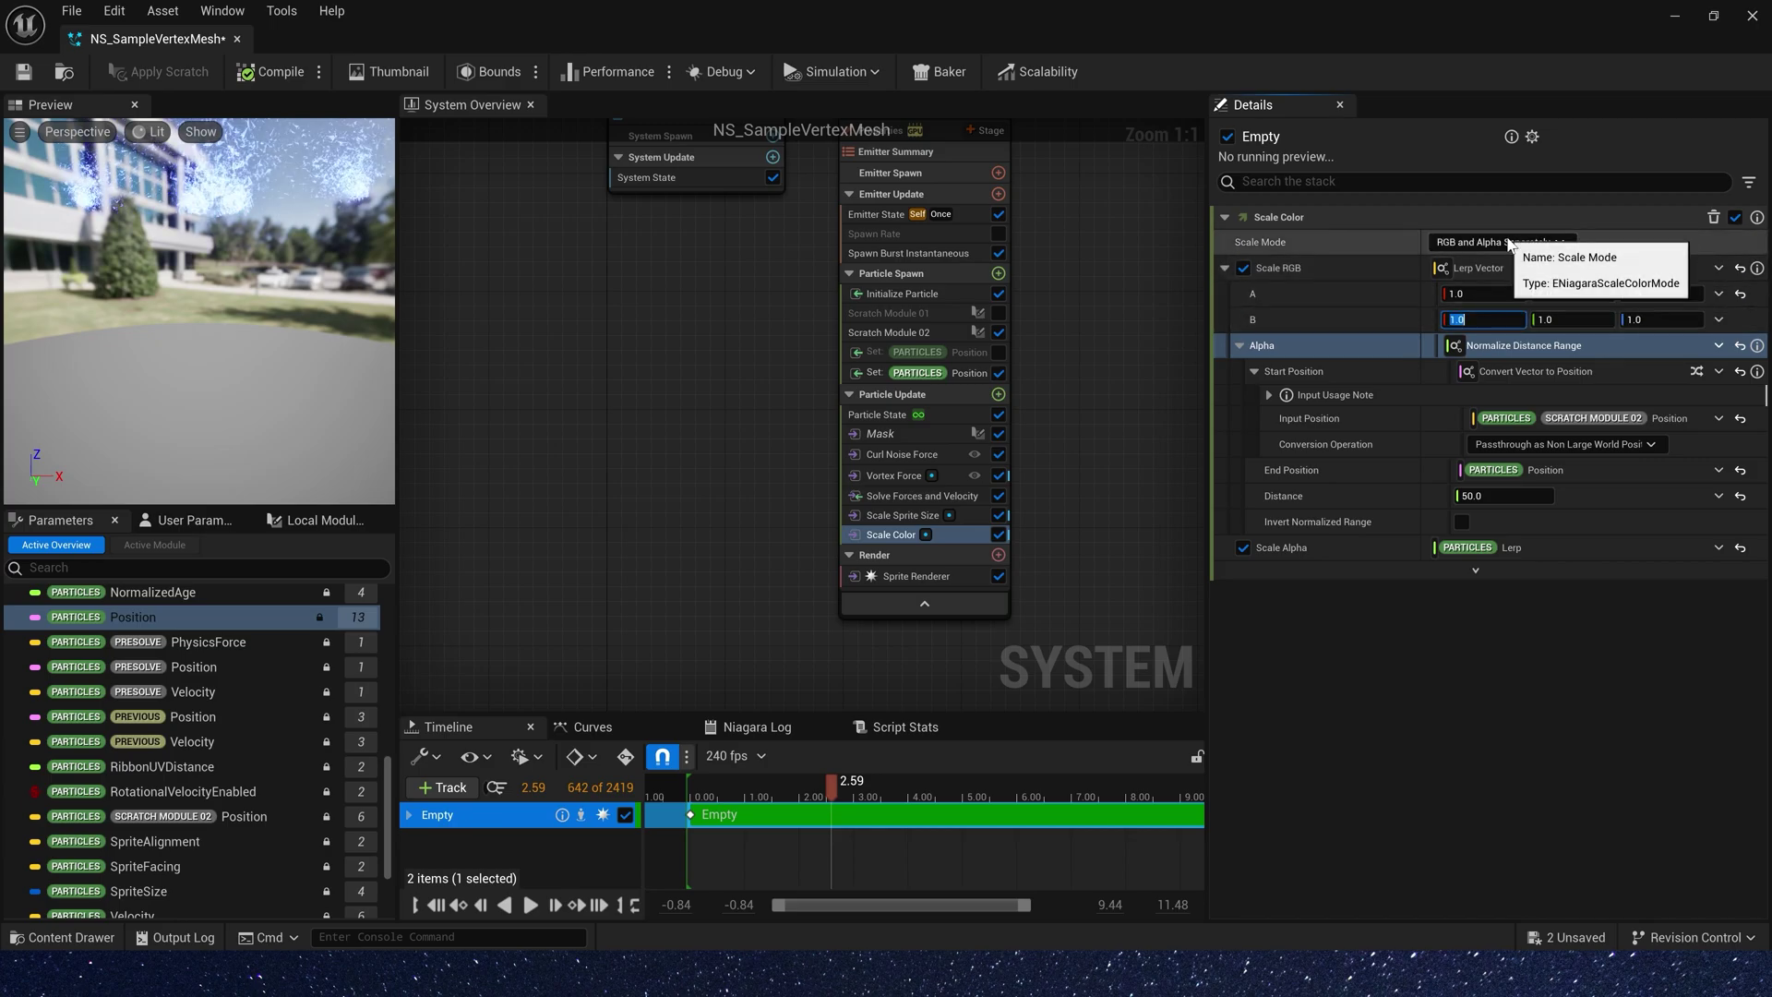
Move the Niagara editor window clear of the level viewport and raise the first component of the Lerp Vector's B to 1000
{"action": "type", "text": "00"}
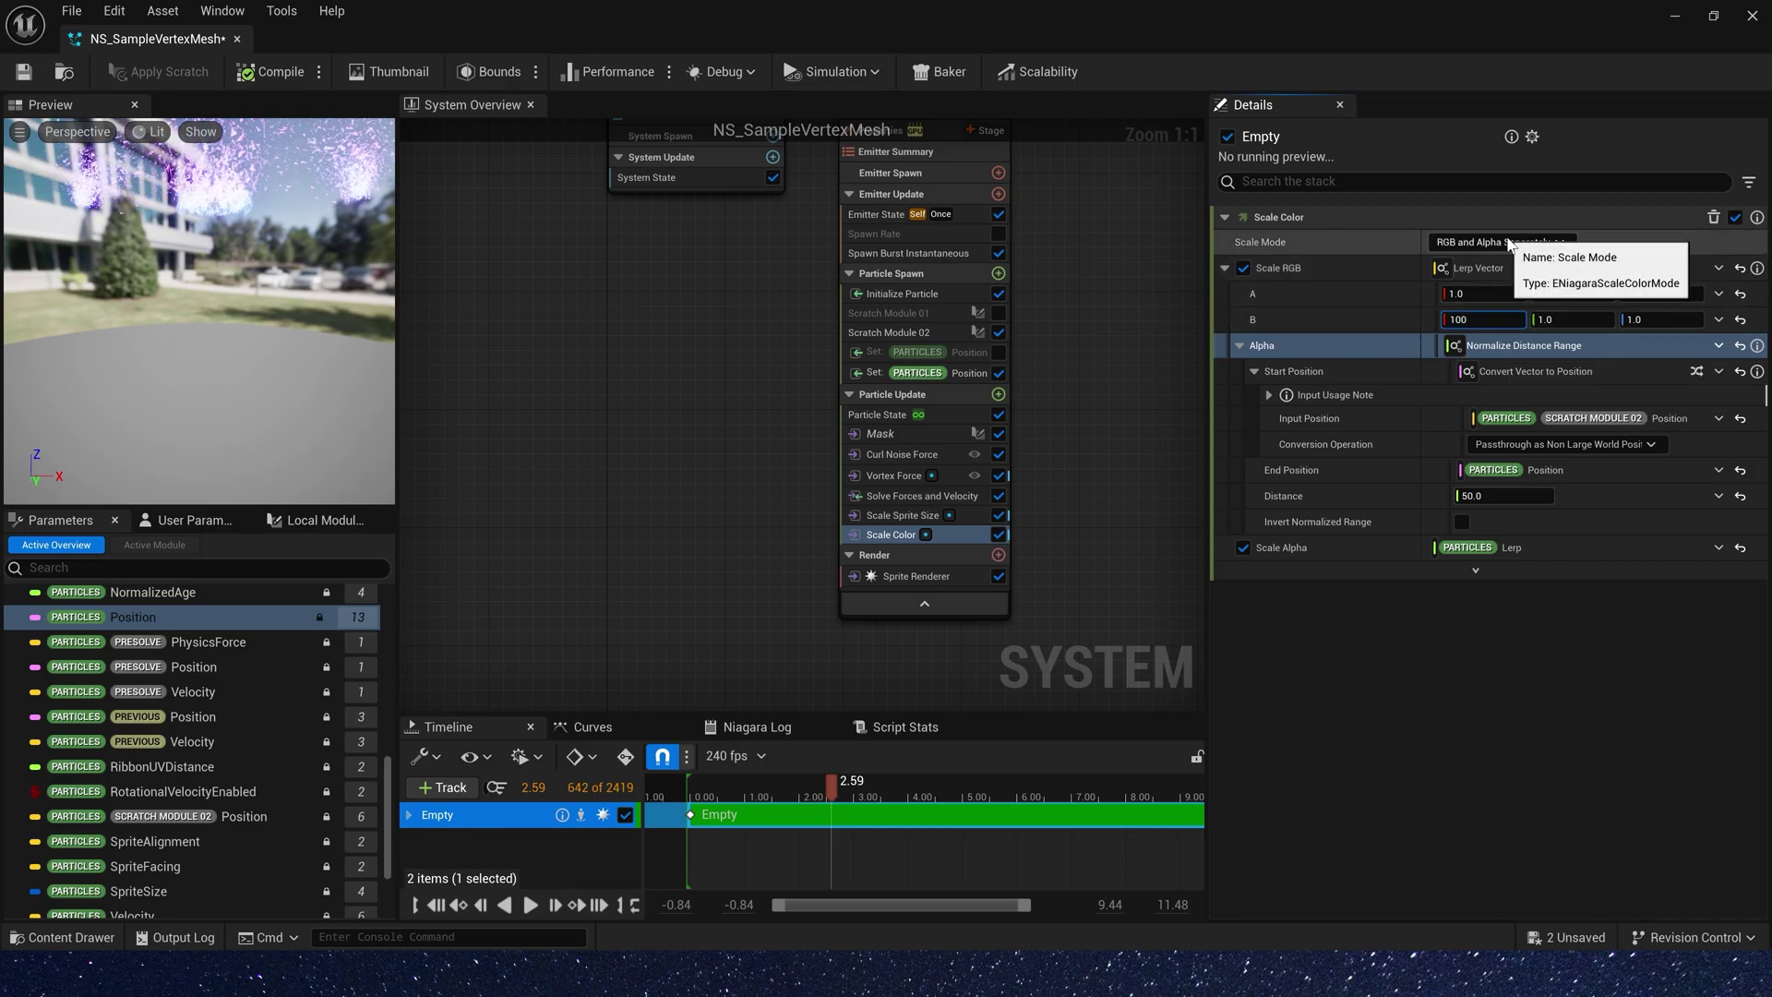
{"action": "left_click_drag", "start_coordinate": [1286, 8], "coordinate": [977, 625]}
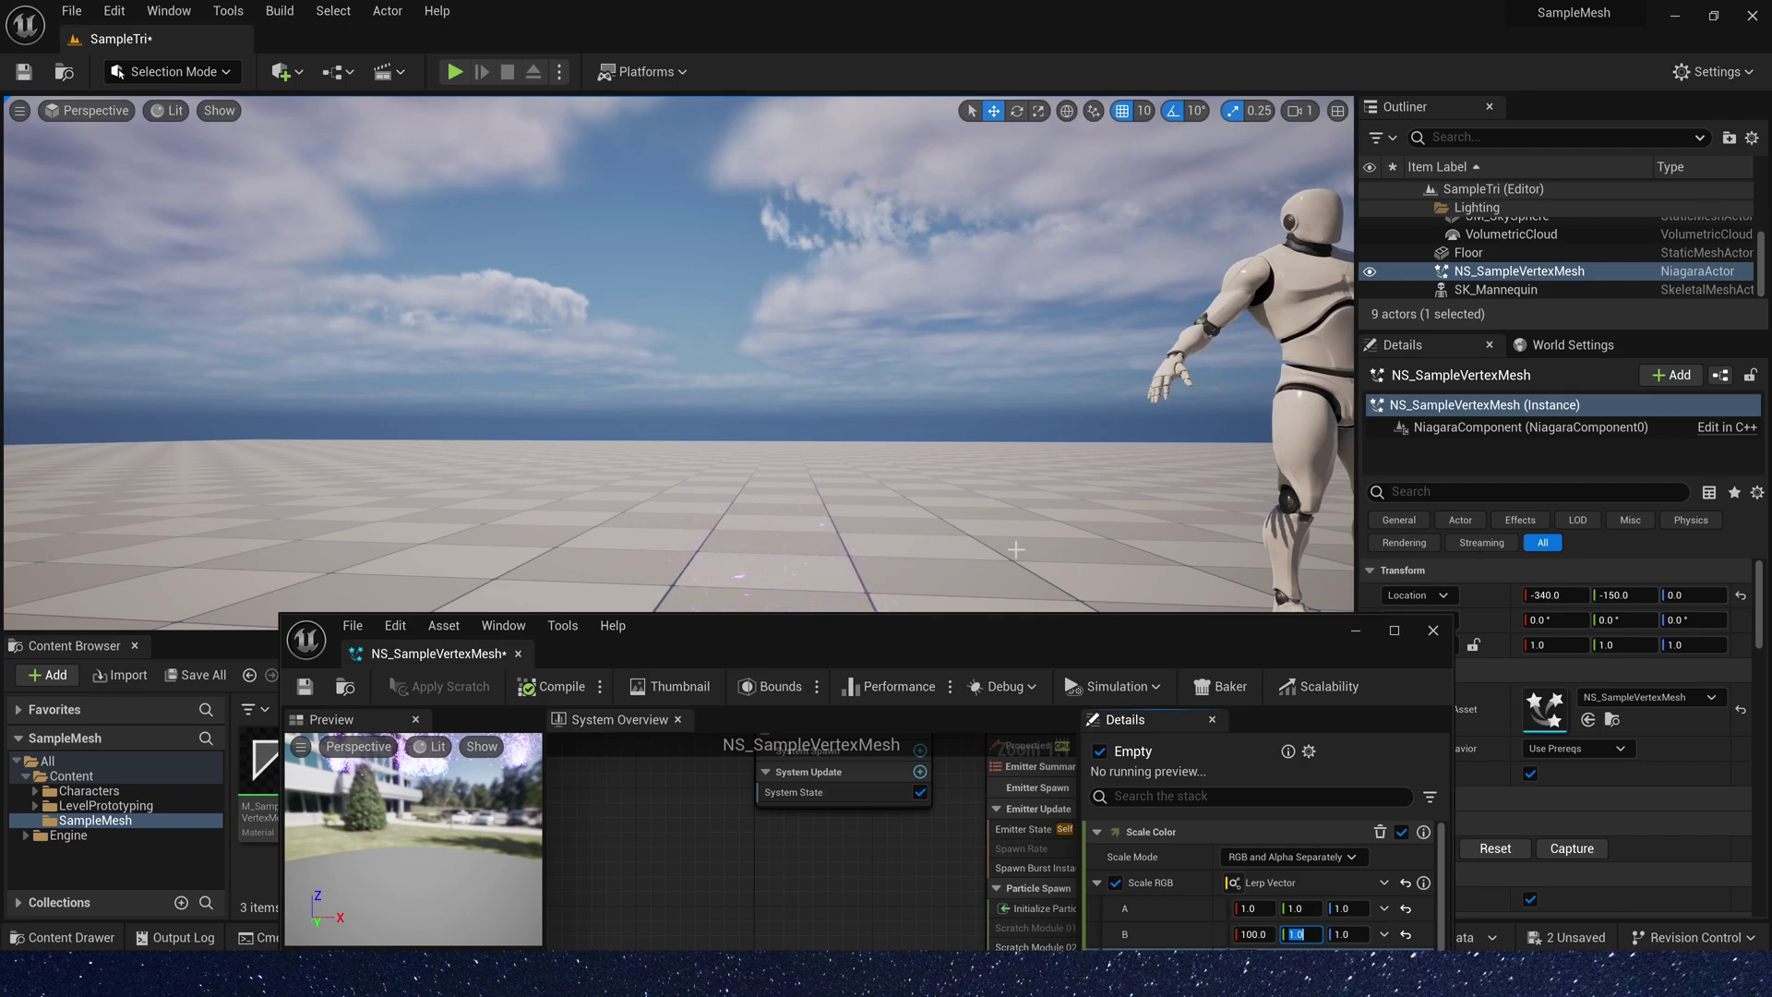
{"action": "key", "text": "shift+Tab"}
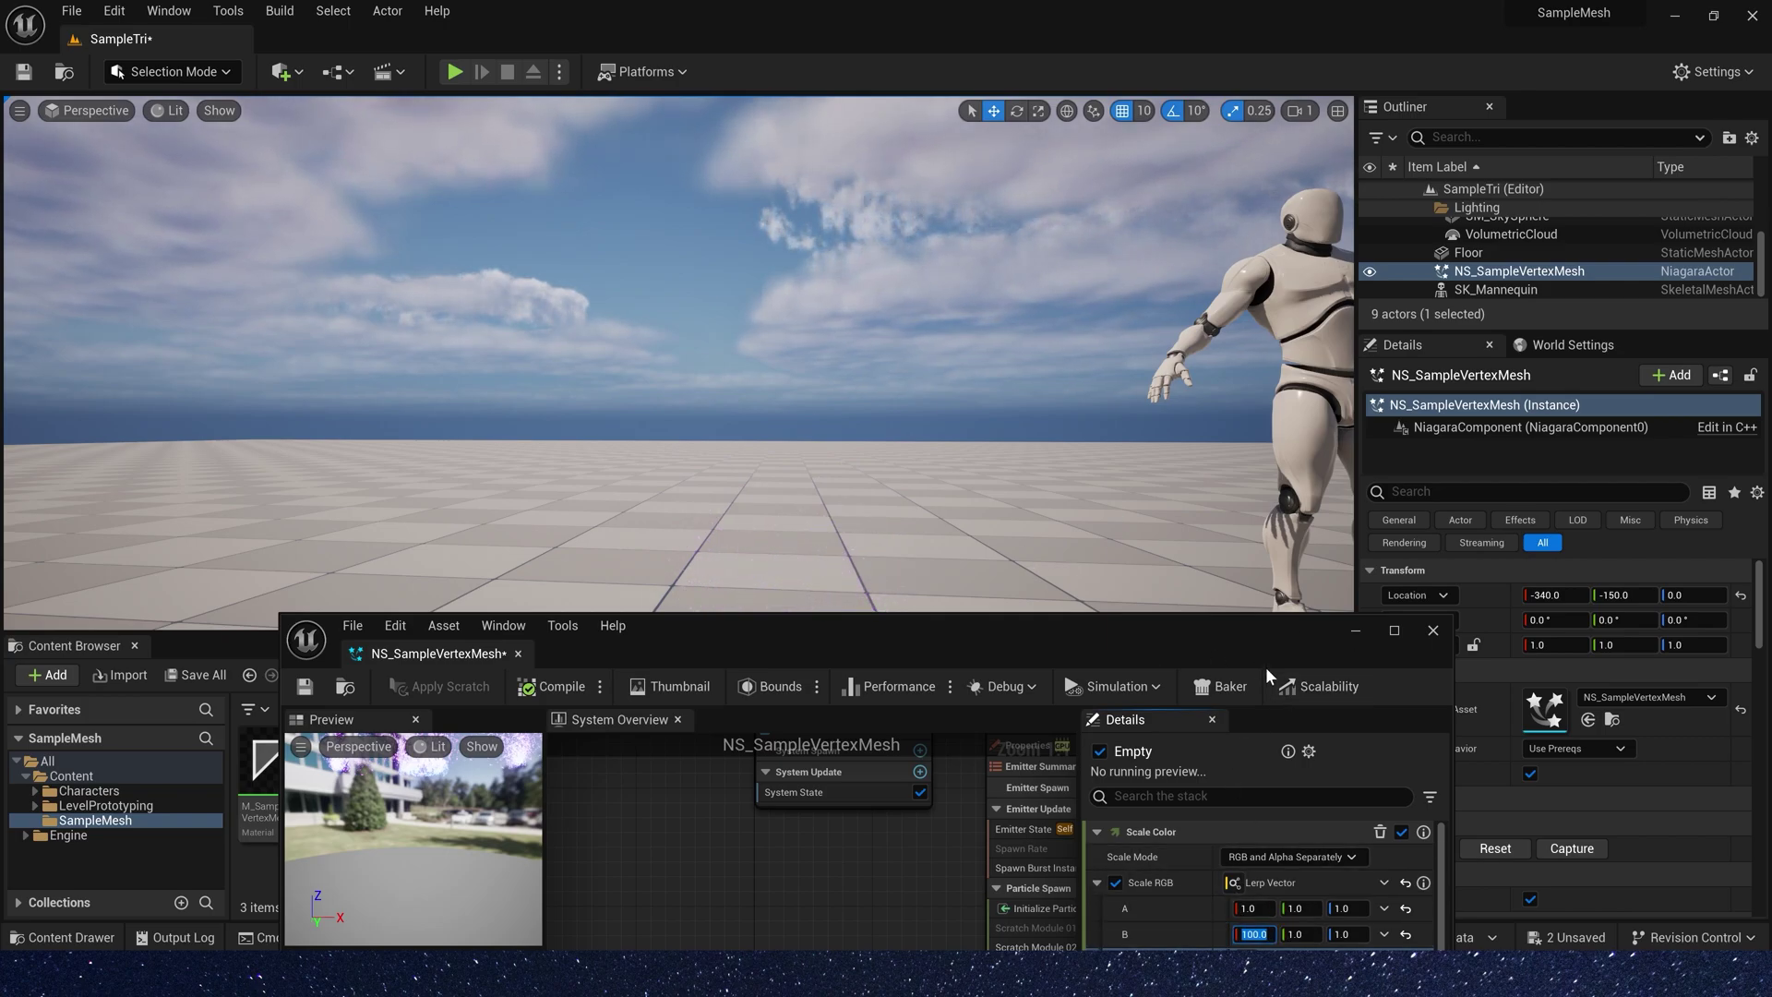
{"action": "type", "text": "1000"}
{"action": "key", "text": "Tab"}
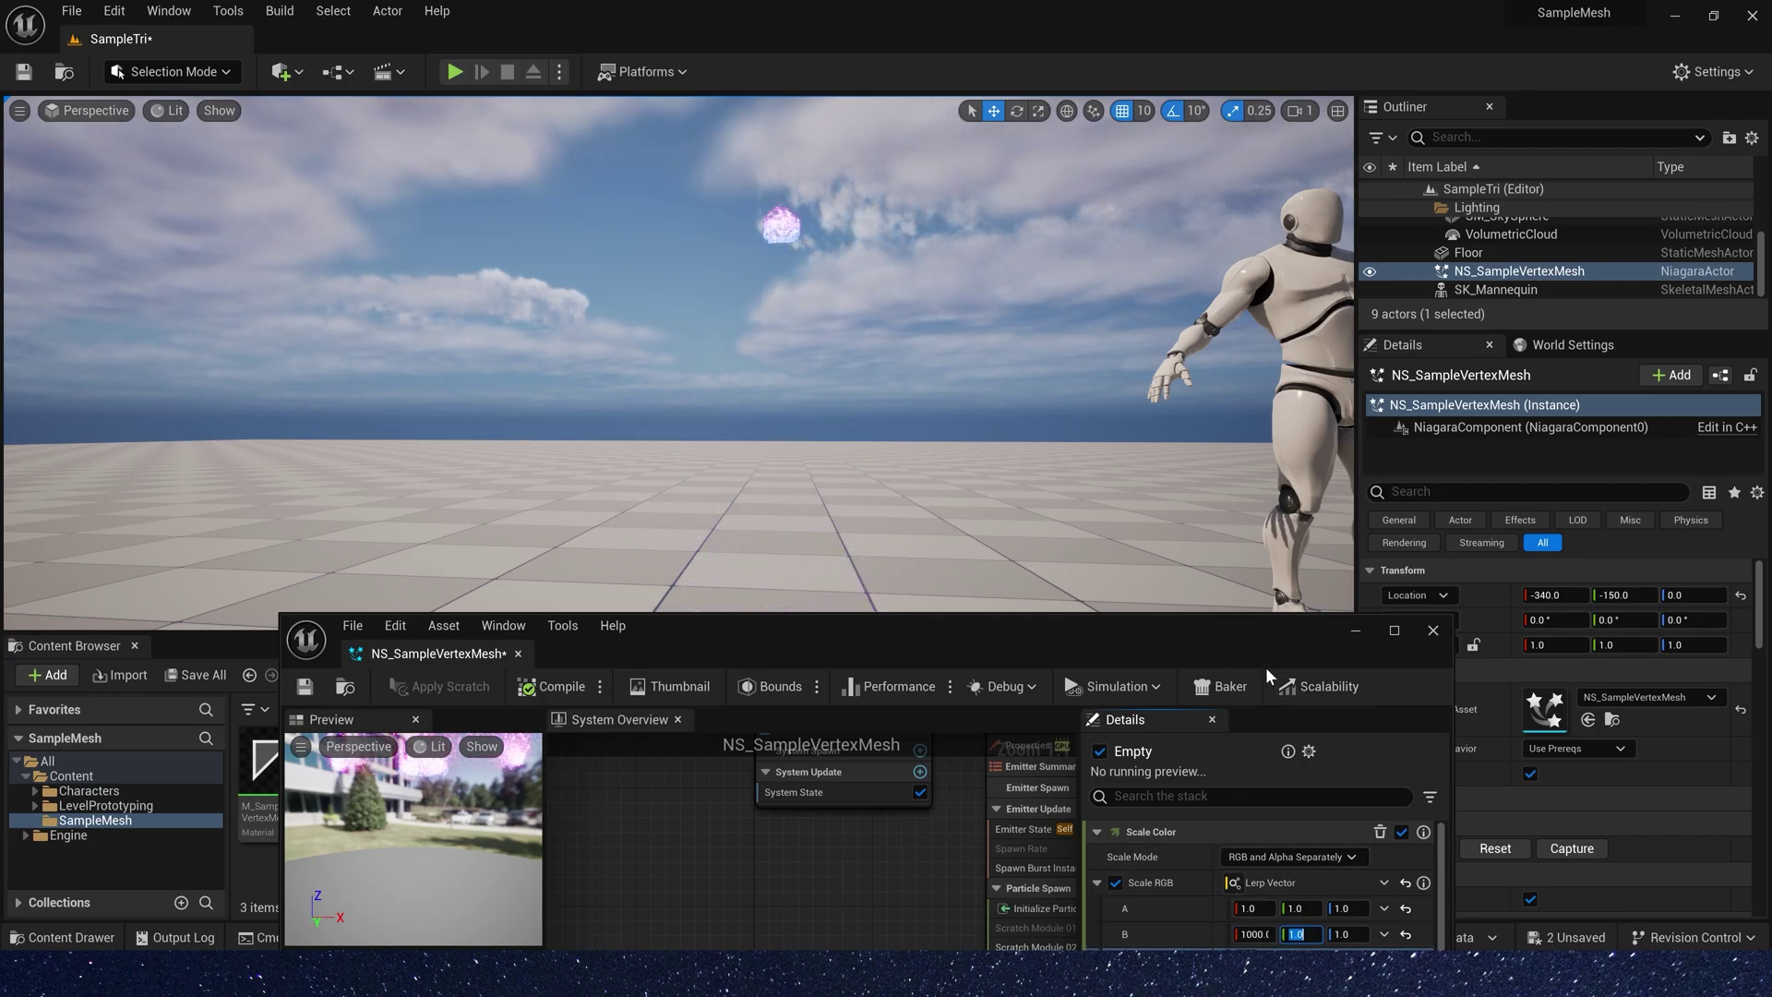